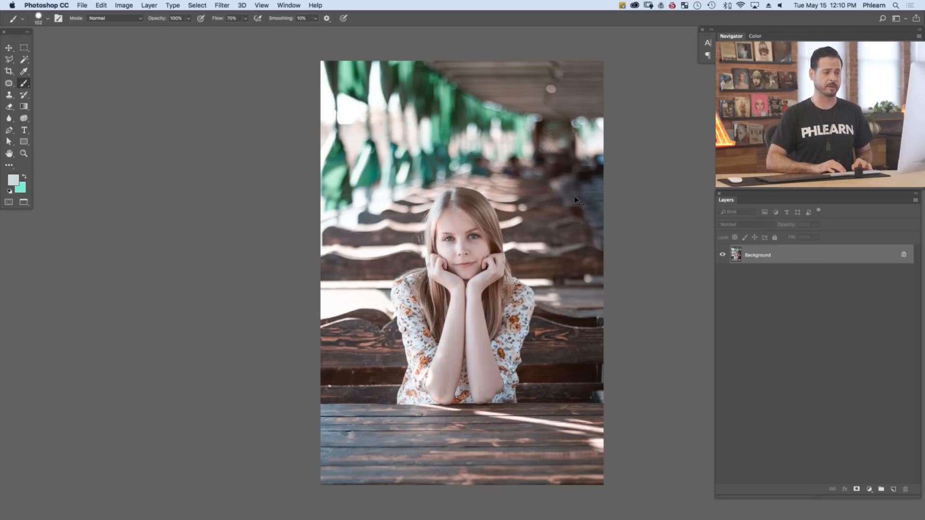
Duplicate the Background layer and desaturate the copy
{"action": "key", "text": "super+j"}
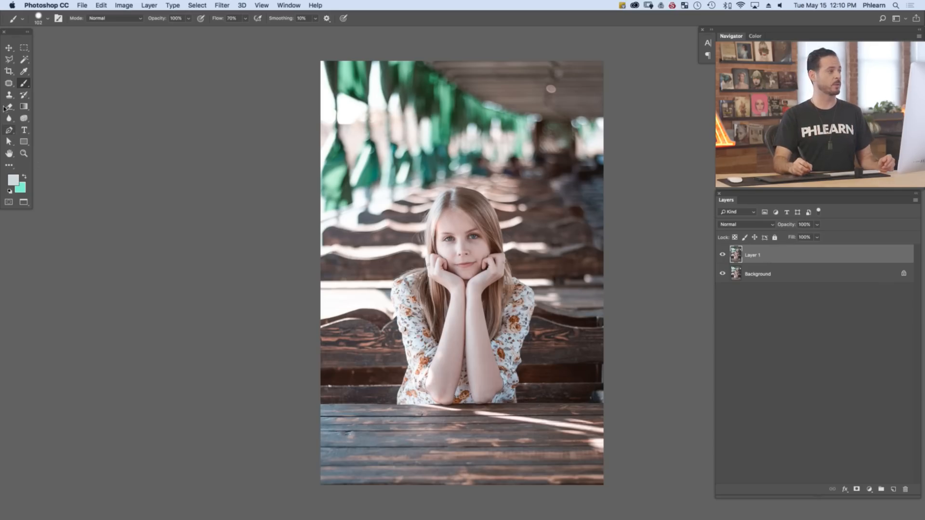
{"action": "left_click", "coordinate": [125, 6]}
{"action": "mouse_move", "coordinate": [134, 19]}
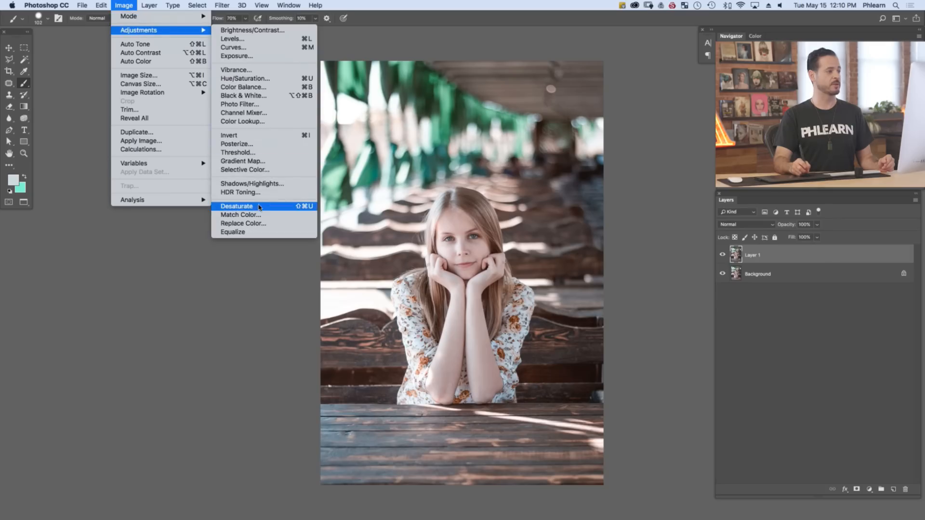
{"action": "left_click", "coordinate": [258, 208]}
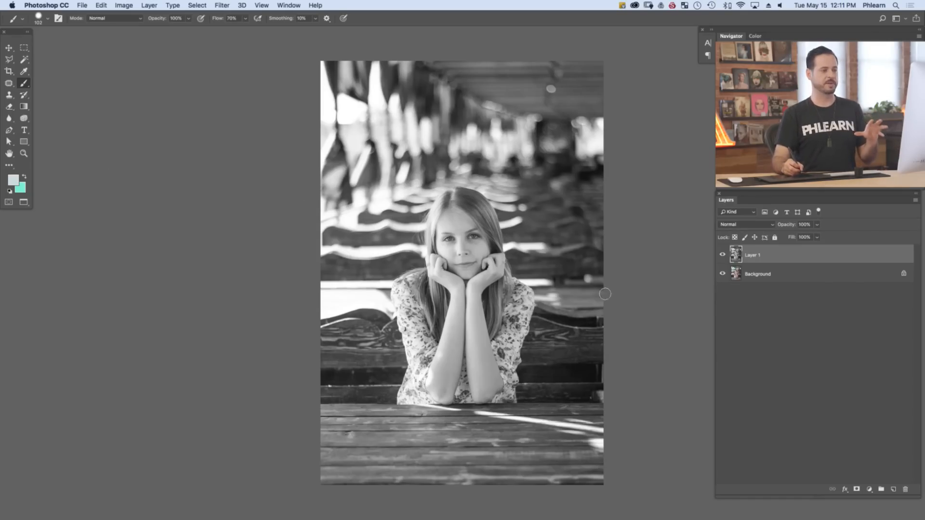
Convert Layer 1 to a smart object and show large thumbnails for the layers
{"action": "right_click", "coordinate": [786, 257]}
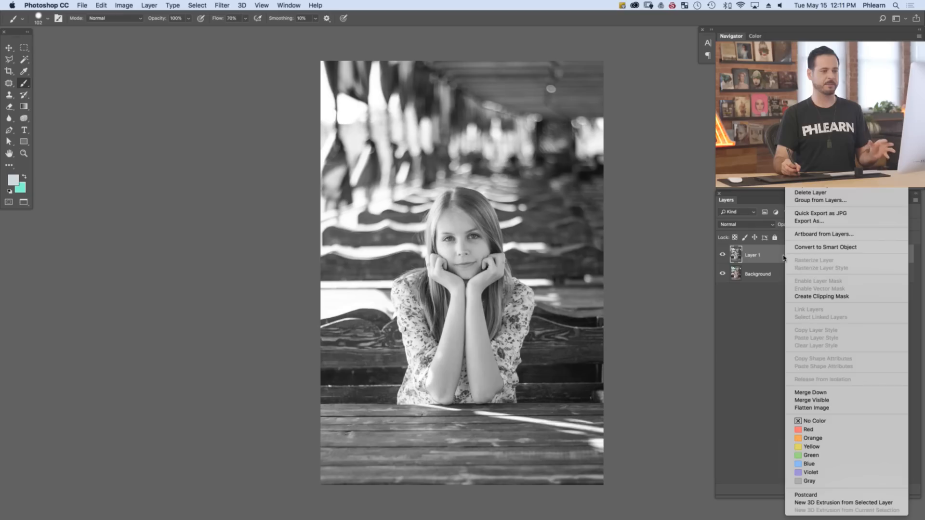
{"action": "left_click", "coordinate": [811, 248]}
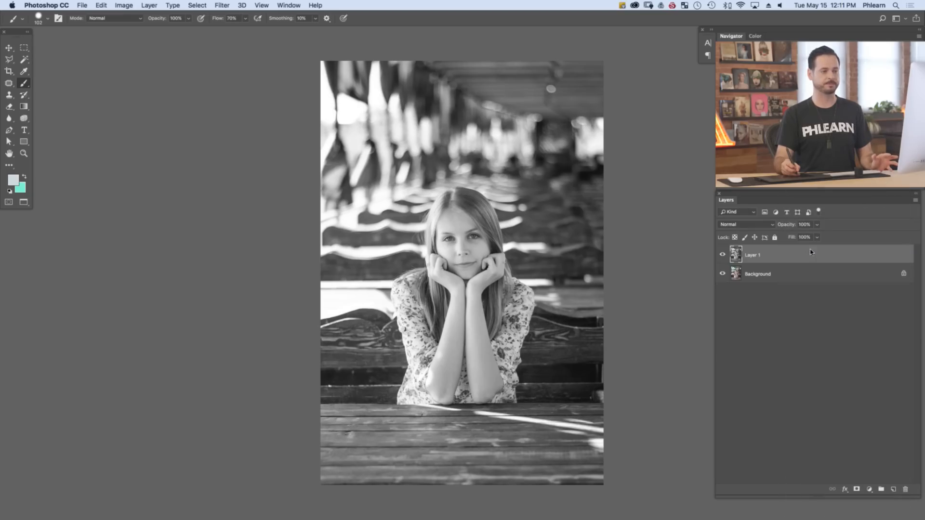
{"action": "right_click", "coordinate": [745, 258]}
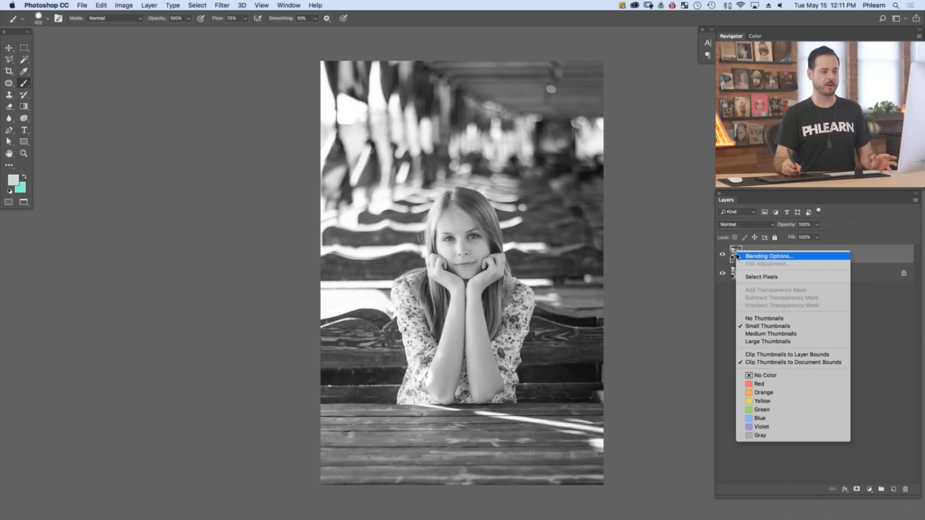
{"action": "left_click", "coordinate": [774, 342]}
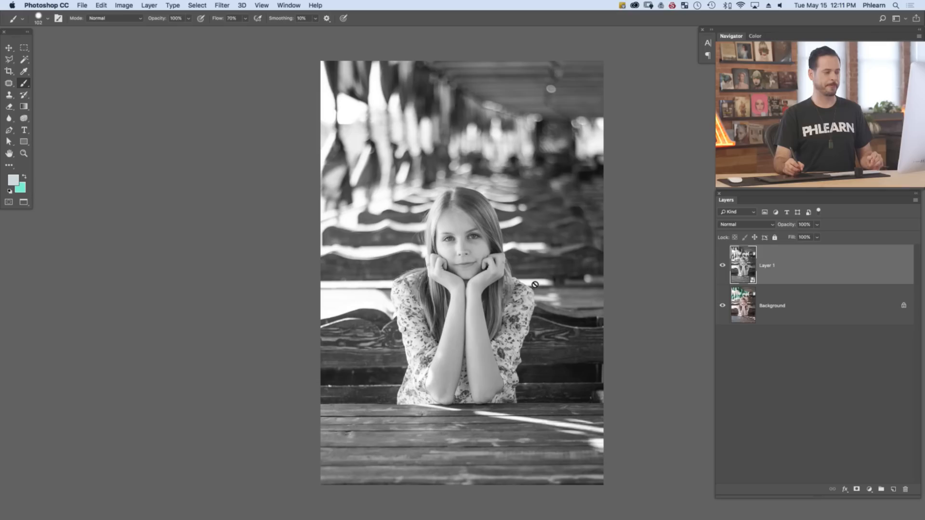
Set Layer 1's blend mode to Overlay and toggle its visibility to compare the effect
{"action": "left_click", "coordinate": [738, 226]}
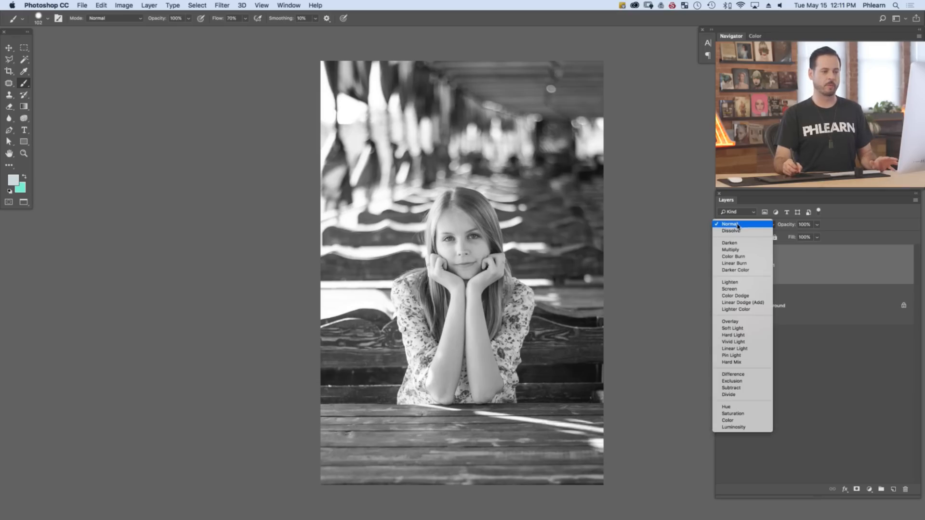
{"action": "left_click", "coordinate": [733, 321]}
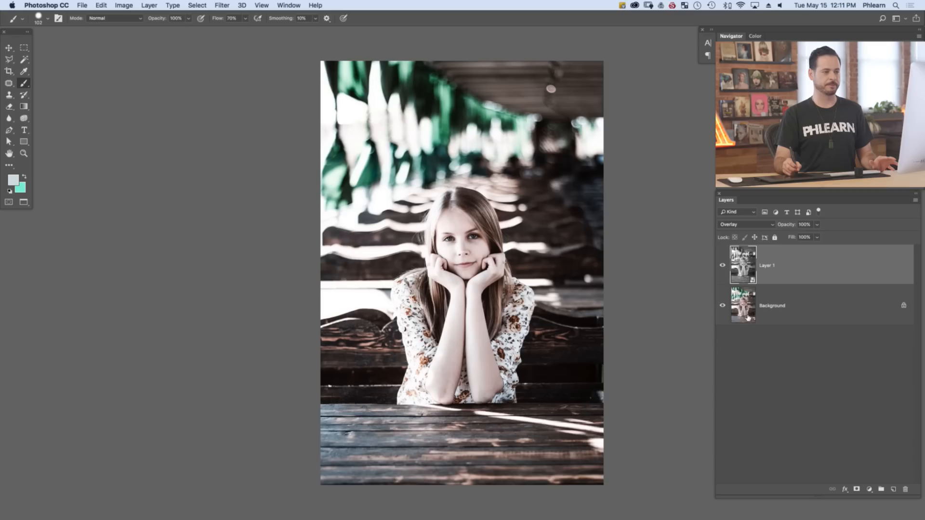
{"action": "left_click", "coordinate": [722, 266]}
{"action": "left_click", "coordinate": [722, 268]}
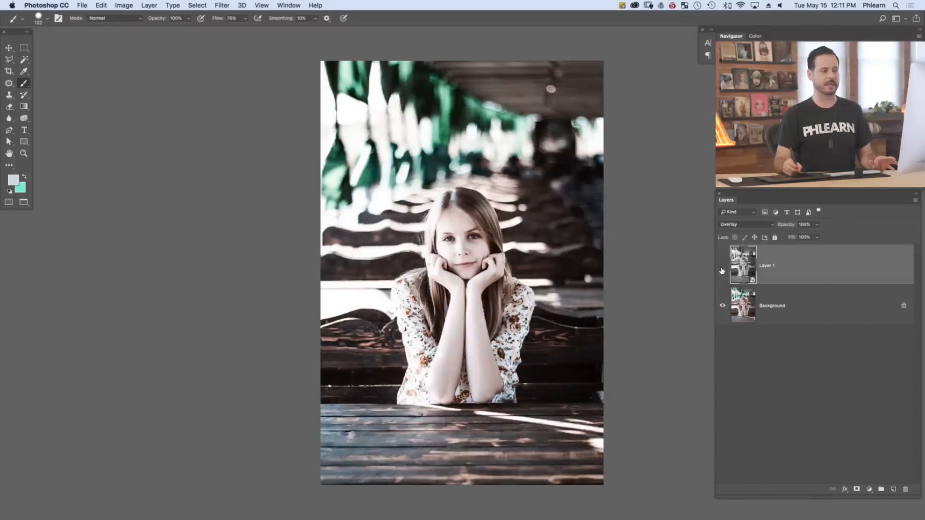
{"action": "left_click", "coordinate": [723, 268]}
{"action": "left_click", "coordinate": [722, 267]}
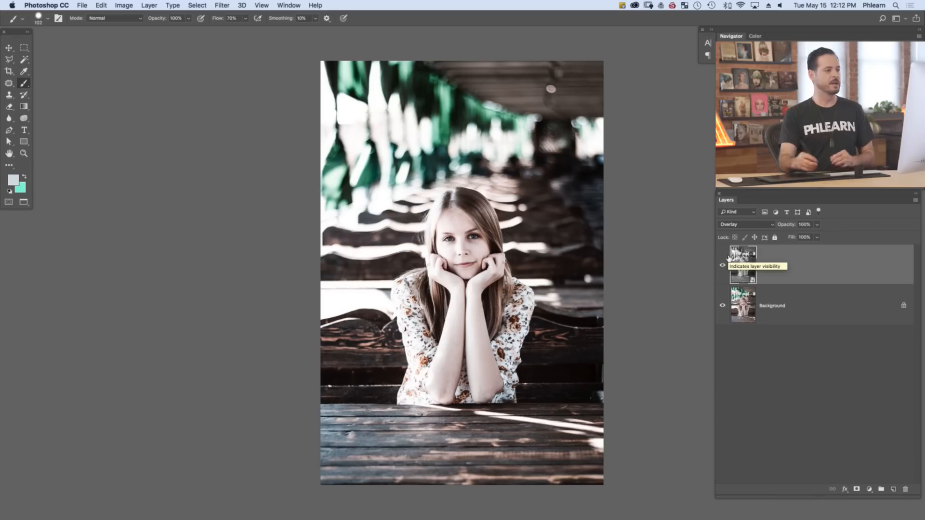
Start the High Pass filter on Layer 1 and centre its preview on the woman's eye
{"action": "left_click", "coordinate": [221, 5]}
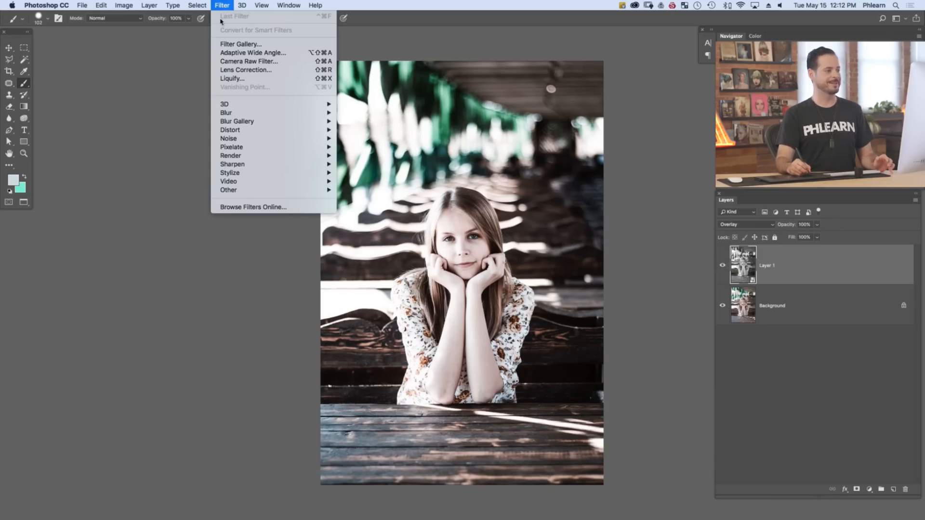
{"action": "mouse_move", "coordinate": [249, 189]}
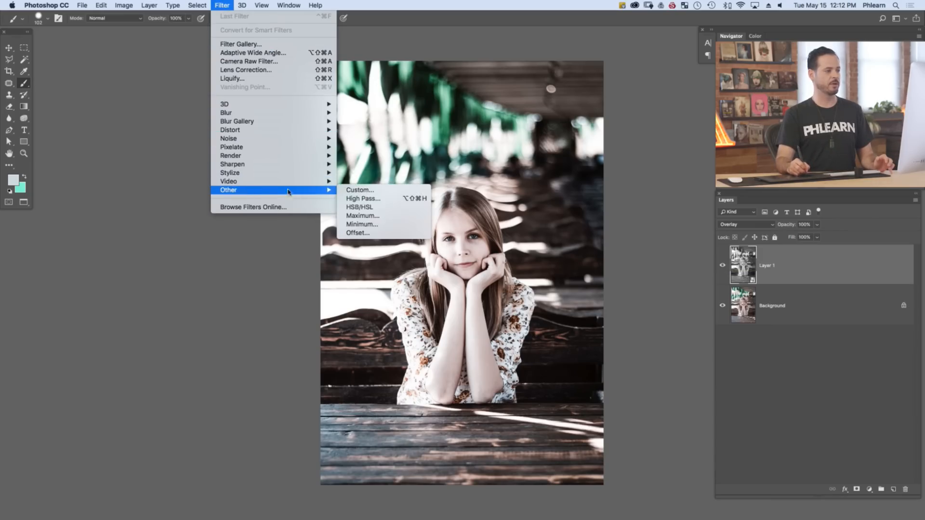
{"action": "left_click", "coordinate": [385, 198]}
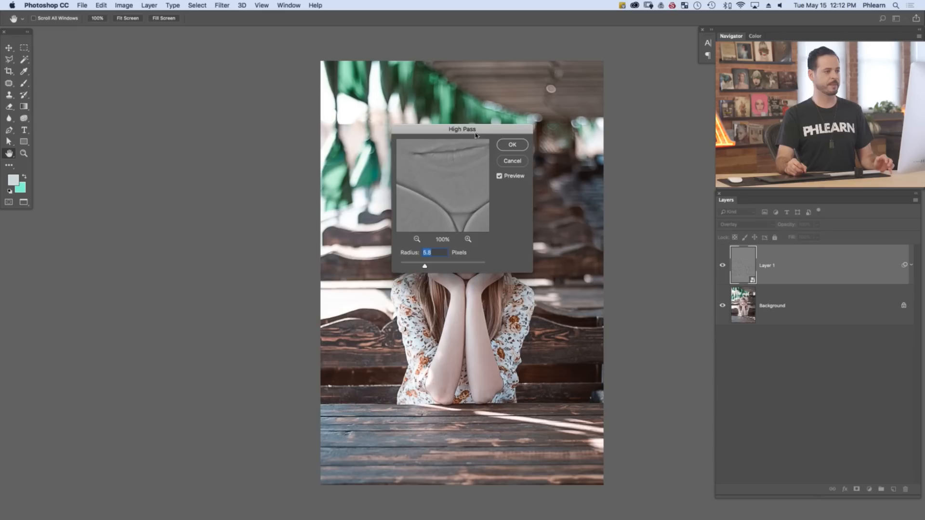
{"action": "left_click_drag", "start_coordinate": [476, 135], "coordinate": [320, 189]}
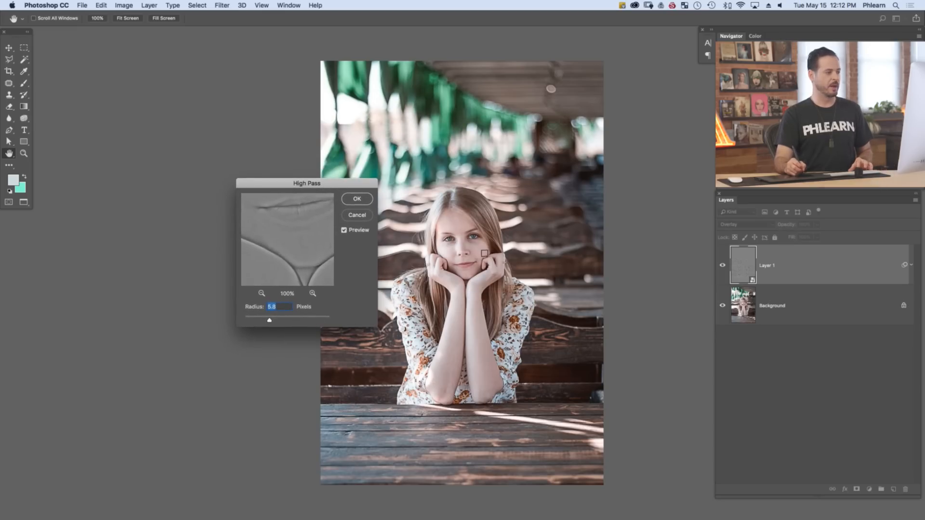
{"action": "left_click_drag", "start_coordinate": [300, 224], "coordinate": [298, 258]}
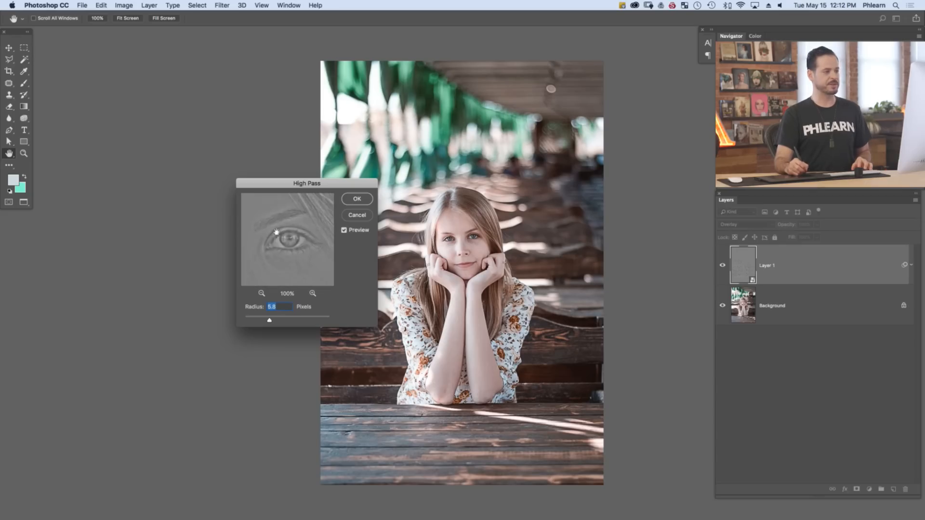
{"action": "mouse_move", "coordinate": [290, 255]}
{"action": "left_mouse_down"}
{"action": "mouse_move", "coordinate": [299, 250]}
{"action": "mouse_move", "coordinate": [293, 254]}
{"action": "left_mouse_up"}
{"action": "left_click_drag", "start_coordinate": [299, 246], "coordinate": [301, 244]}
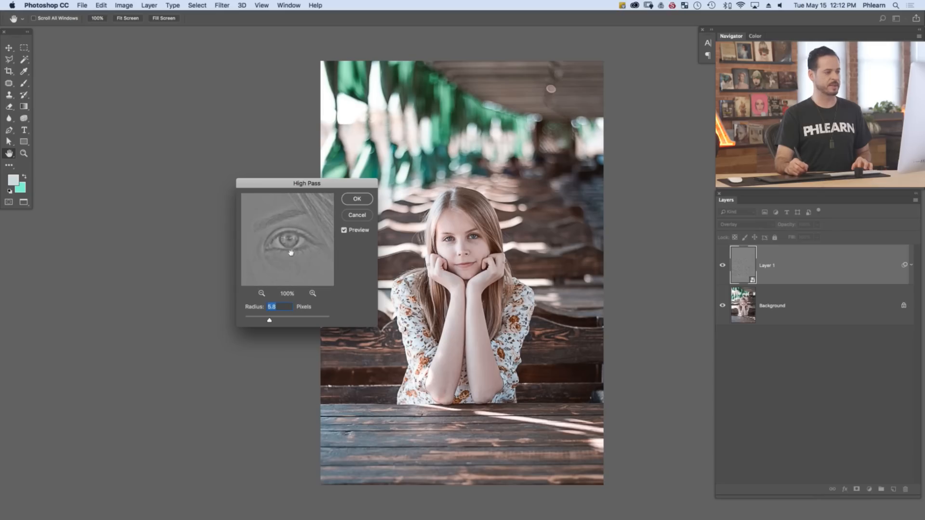
Try smaller and larger High Pass radii, then apply the filter with a radius of 4 pixels
{"action": "left_click_drag", "start_coordinate": [256, 321], "coordinate": [254, 322]}
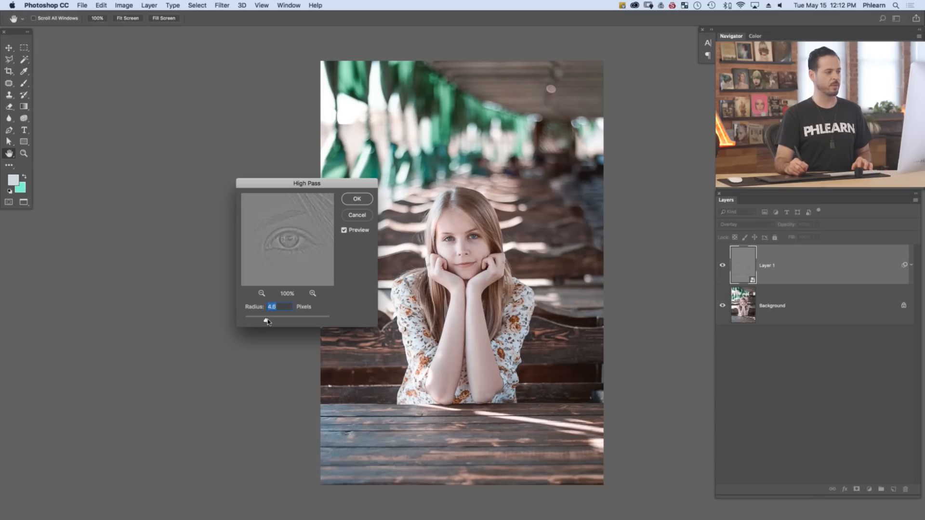
{"action": "left_click_drag", "start_coordinate": [268, 321], "coordinate": [285, 320]}
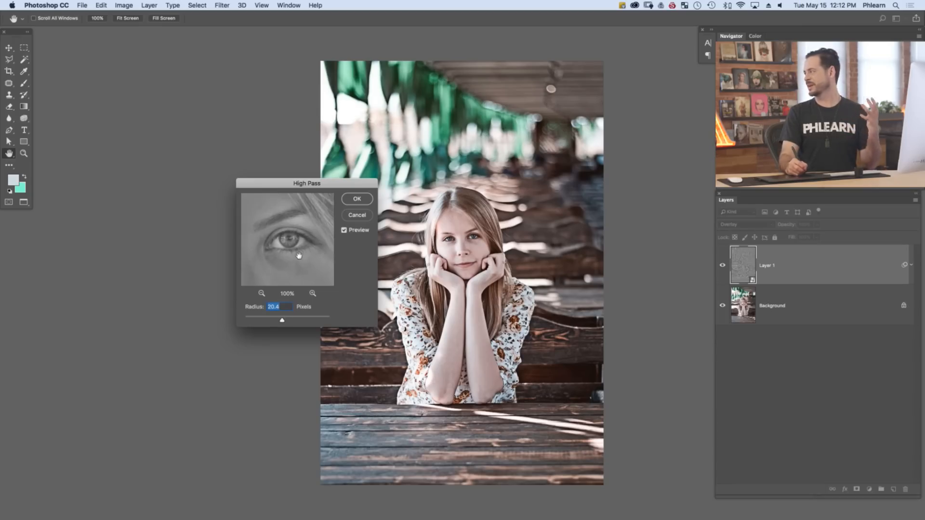
{"action": "left_click", "coordinate": [267, 322]}
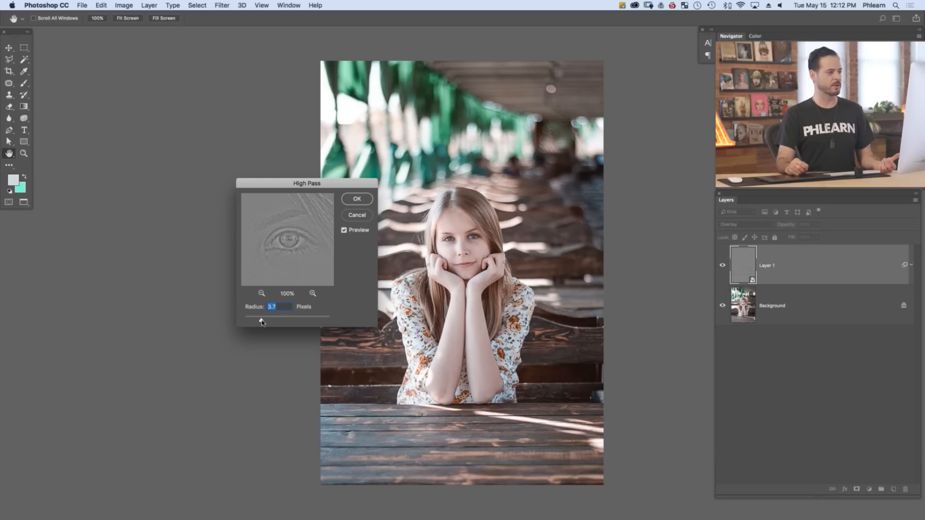
{"action": "type", "text": "4"}
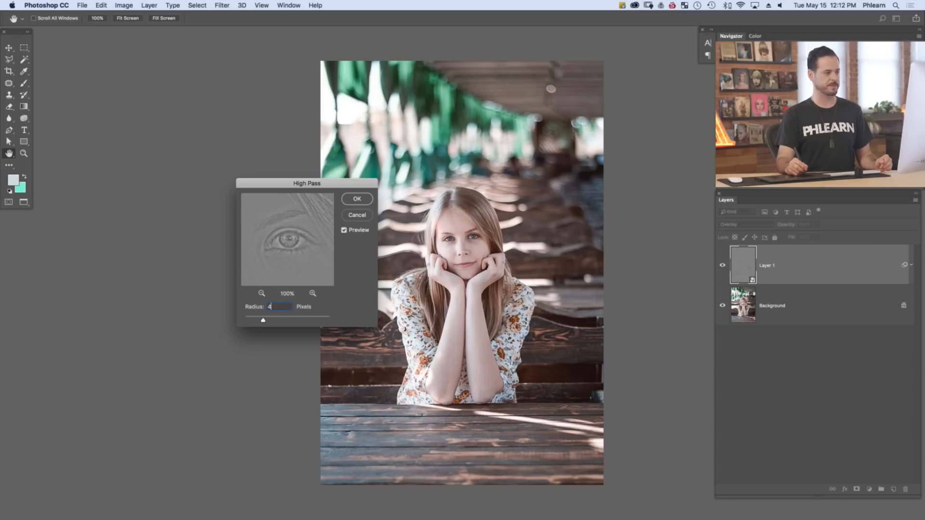
{"action": "key", "text": "Return"}
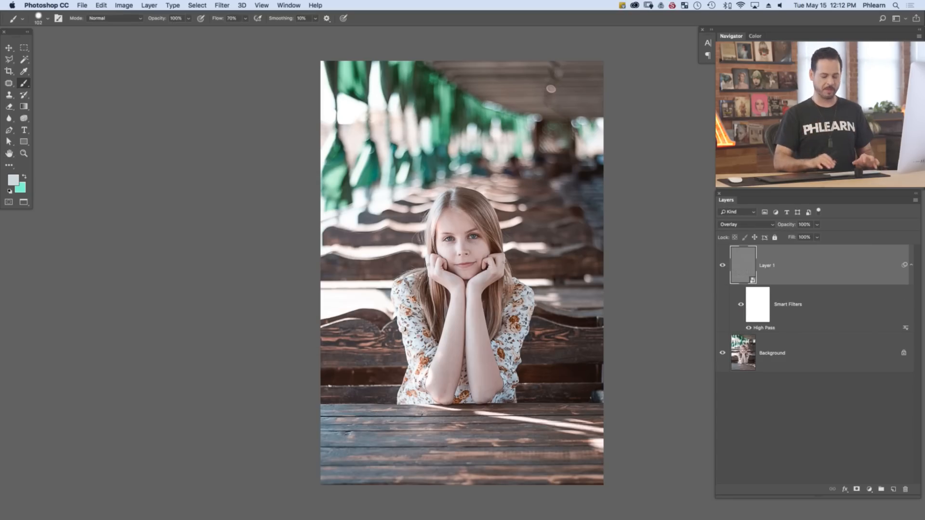
Examine the woman's face up close with the High Pass sharpening layer hidden and shown
{"action": "key", "text": "super+equal"}
{"action": "key", "text": "super+equal"}
{"action": "key", "text": "super+equal"}
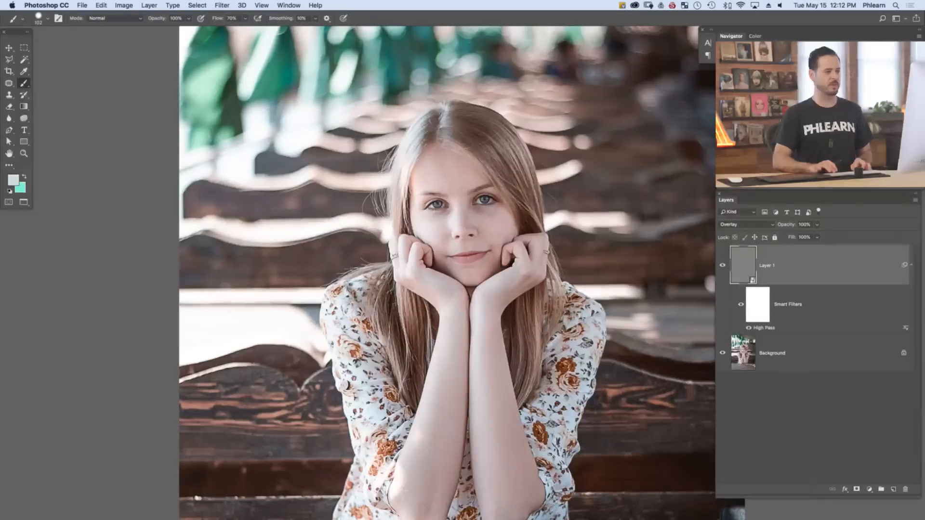
{"action": "key", "text": "super+equal"}
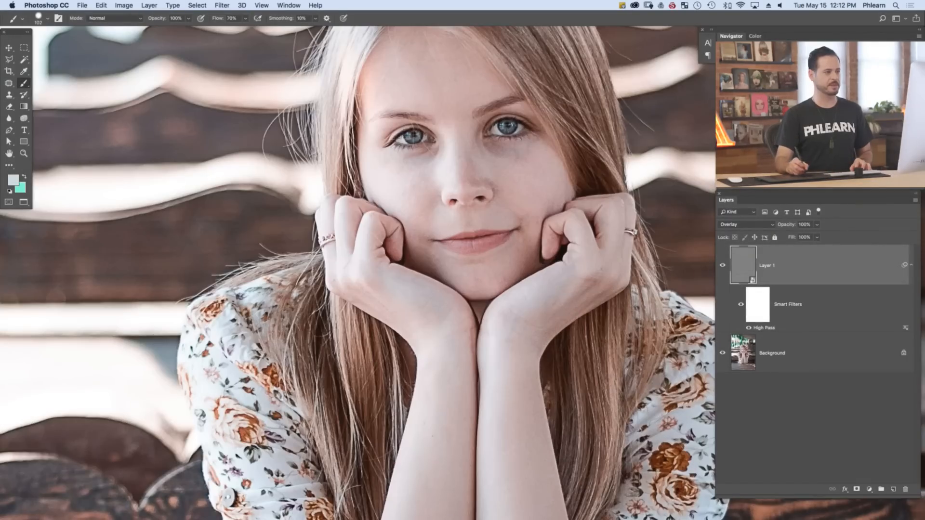
{"action": "left_click_drag", "start_coordinate": [545, 258], "coordinate": [481, 349]}
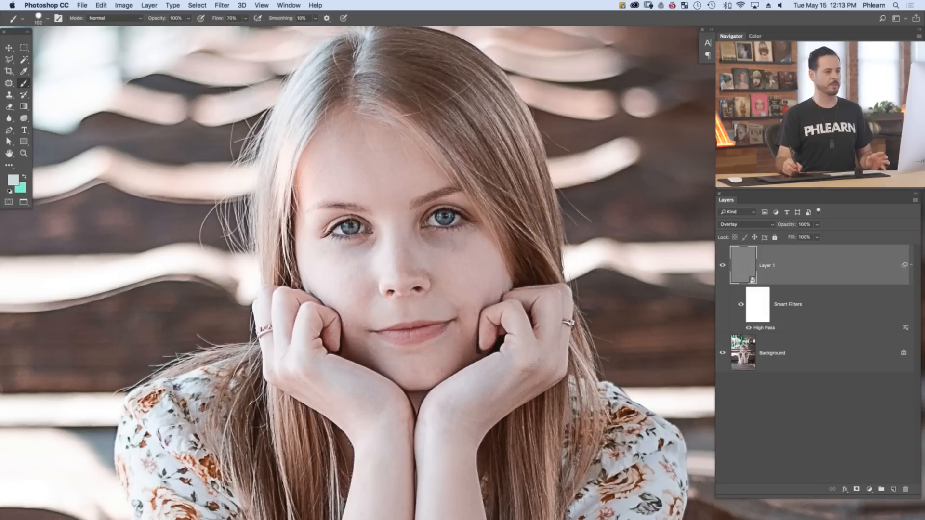
{"action": "key", "text": "super+comma"}
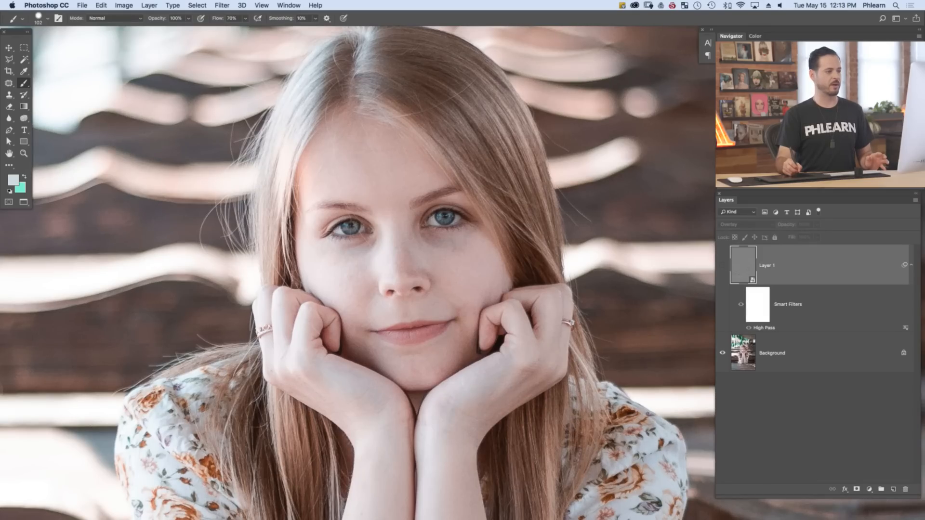
{"action": "key", "text": "super+comma"}
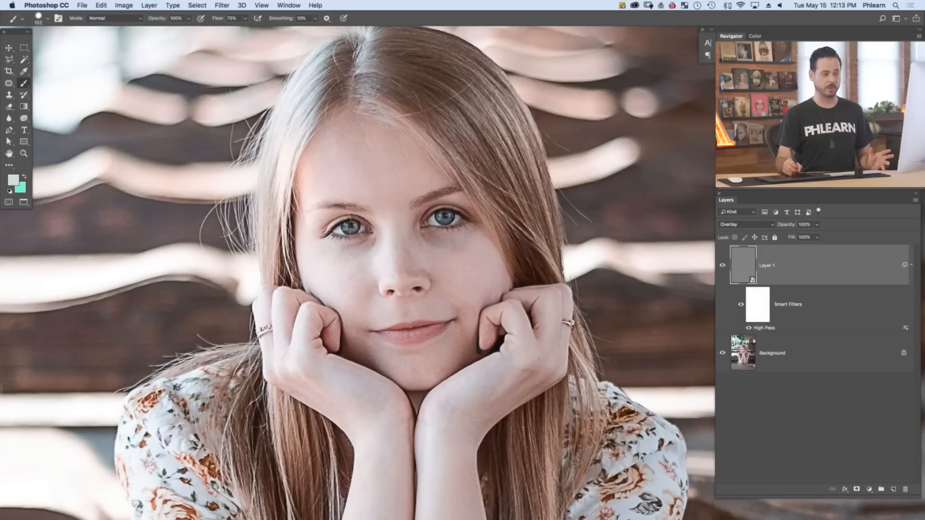
{"action": "key", "text": "super+comma"}
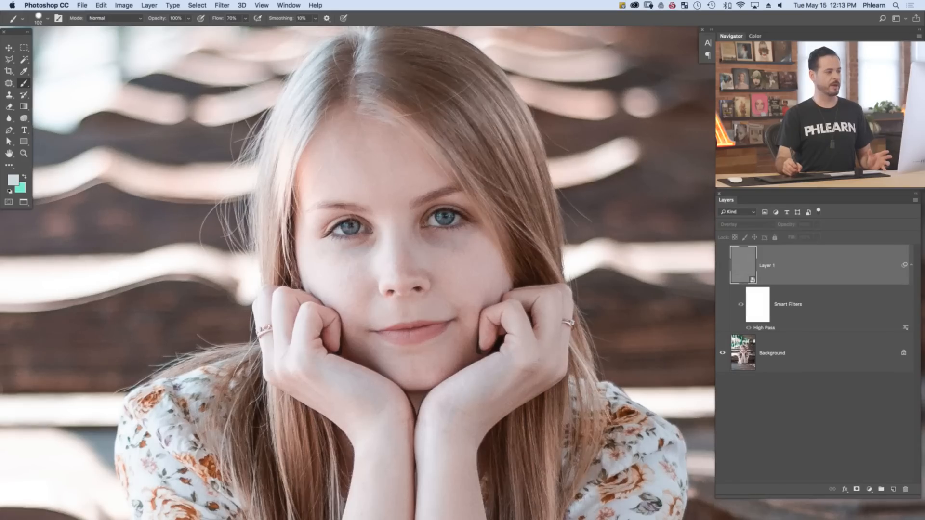
{"action": "key", "text": "super+comma"}
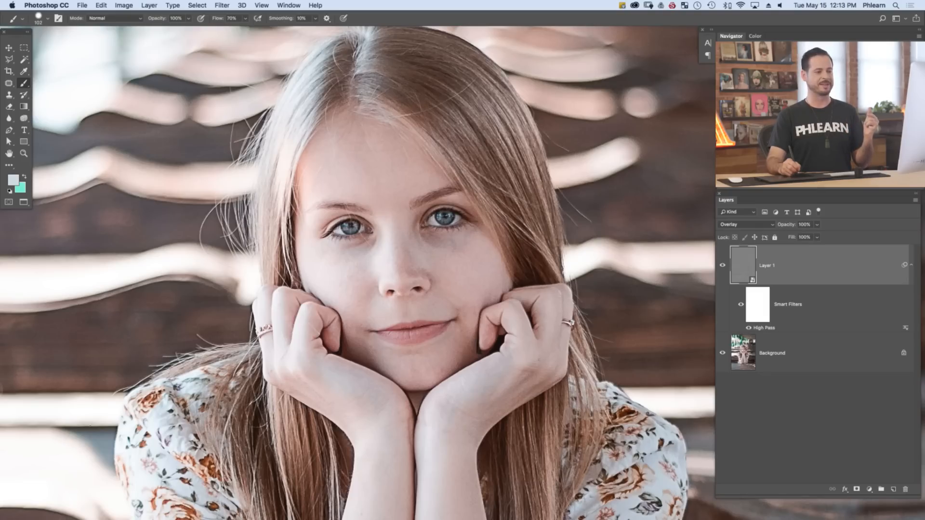
Reopen the High Pass smart filter's settings and accept them with a radius of 4 pixels
{"action": "double_click", "coordinate": [764, 328]}
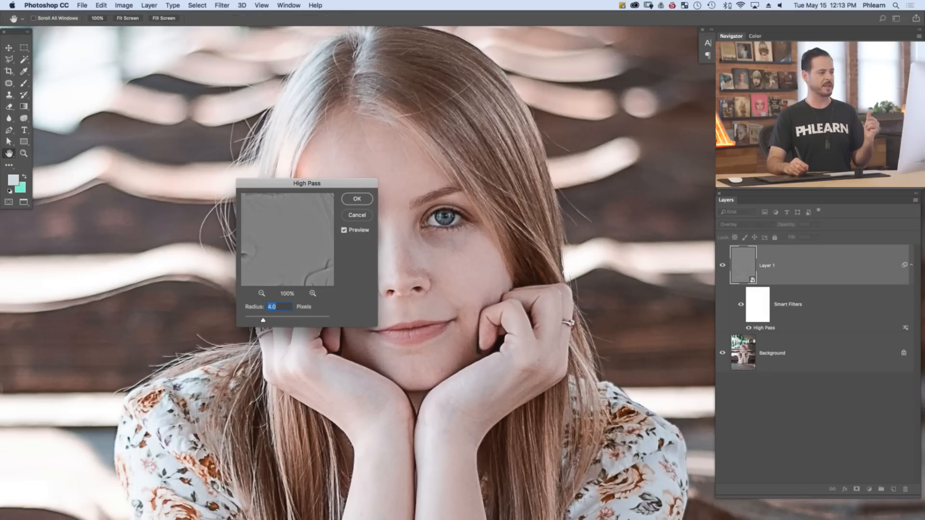
{"action": "left_click_drag", "start_coordinate": [307, 184], "coordinate": [269, 187]}
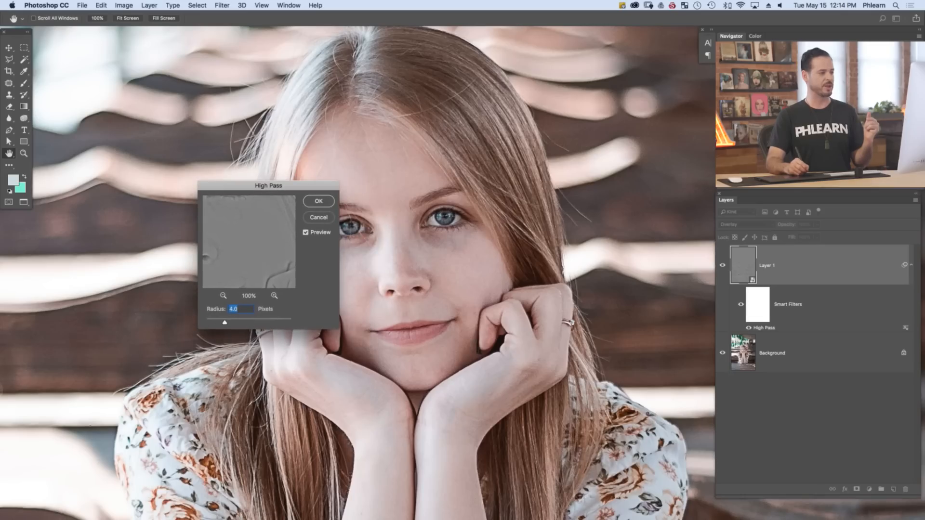
{"action": "mouse_move", "coordinate": [224, 323]}
{"action": "left_mouse_down"}
{"action": "mouse_move", "coordinate": [215, 322]}
{"action": "mouse_move", "coordinate": [251, 323]}
{"action": "mouse_move", "coordinate": [231, 322]}
{"action": "left_mouse_up"}
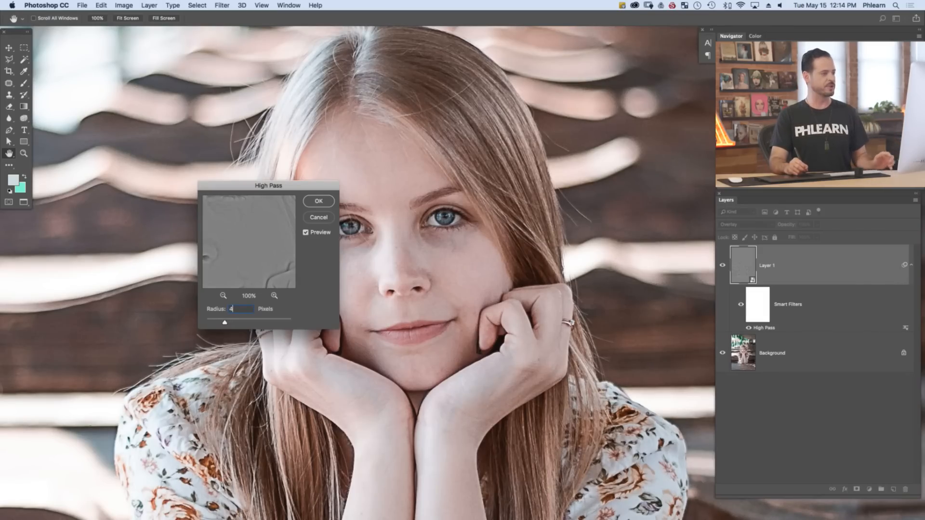
{"action": "key", "text": "Return"}
{"action": "key", "text": "b"}
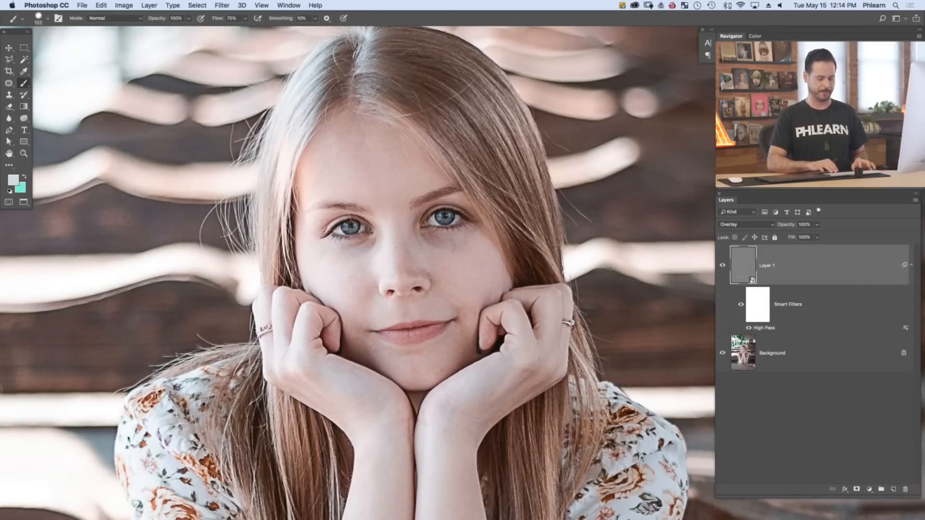
{"action": "key", "text": "super+0"}
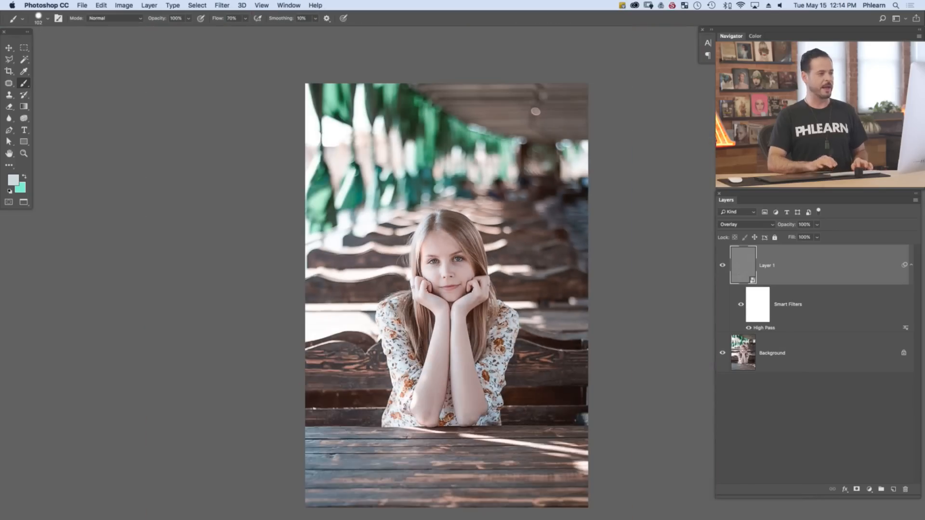
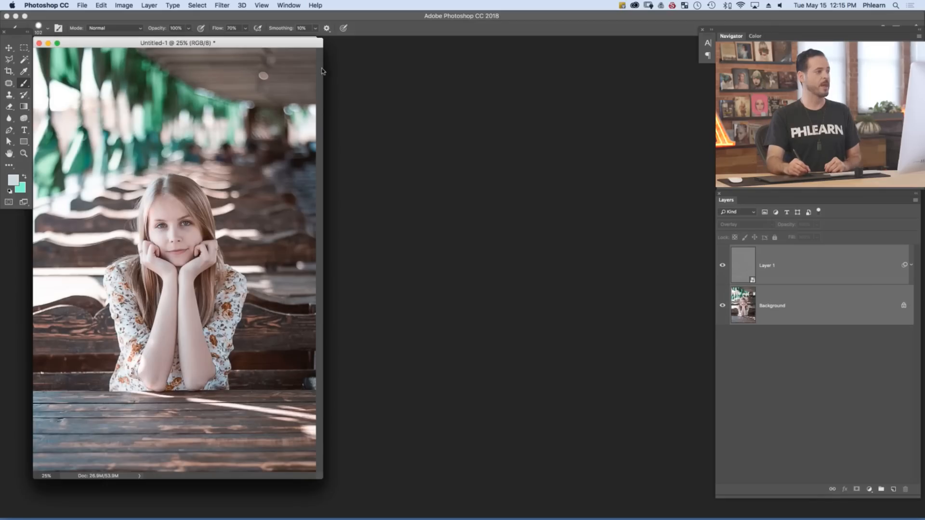
Move the Untitled-1 document window beside the original portrait for a side-by-side comparison
{"action": "left_click_drag", "start_coordinate": [260, 44], "coordinate": [587, 58]}
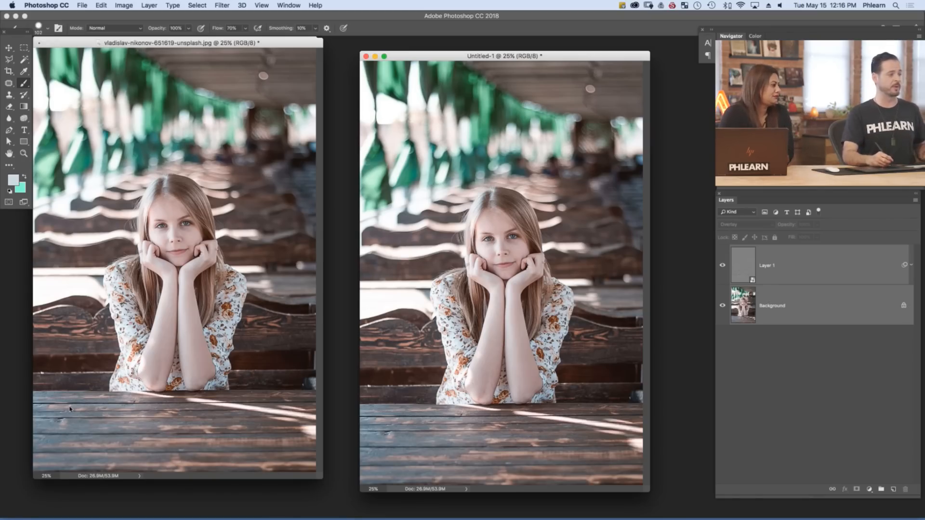
{"action": "right_click", "coordinate": [796, 268]}
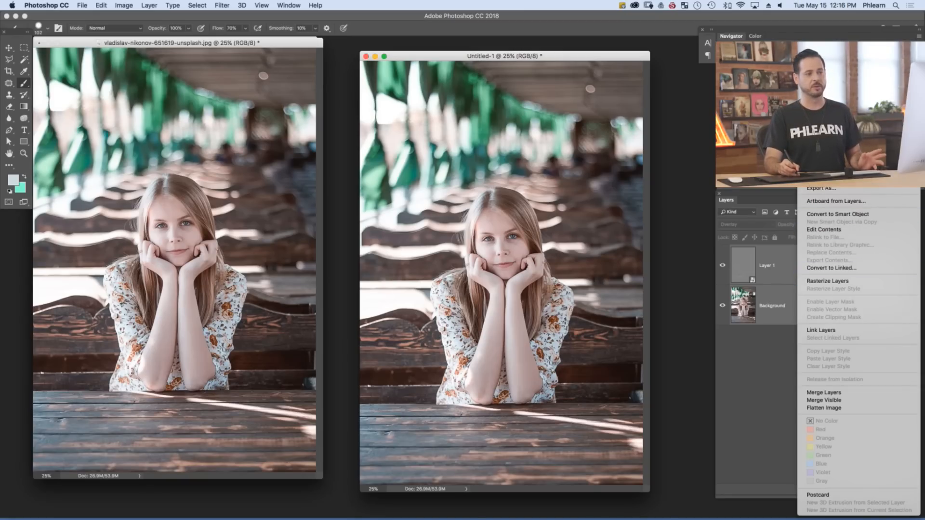
{"action": "left_click", "coordinate": [825, 147]}
{"action": "left_click", "coordinate": [540, 238]}
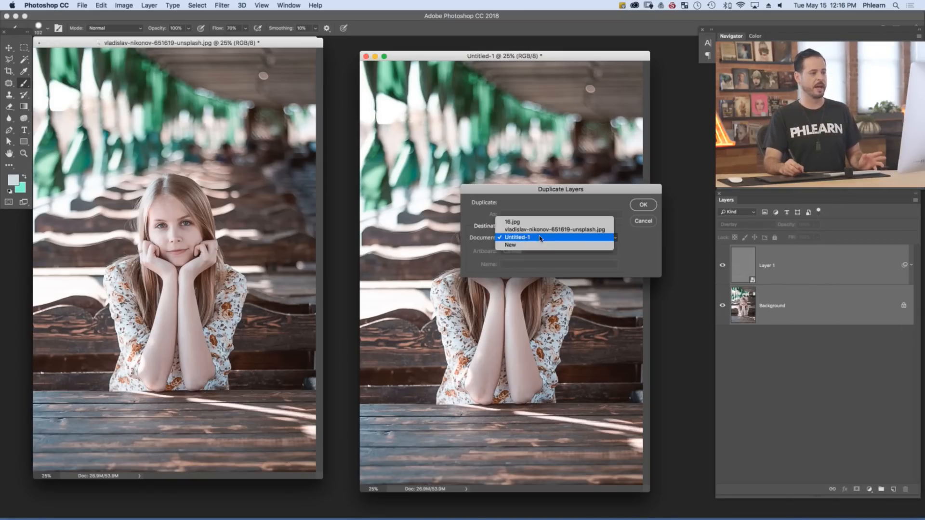
{"action": "key", "text": "Escape"}
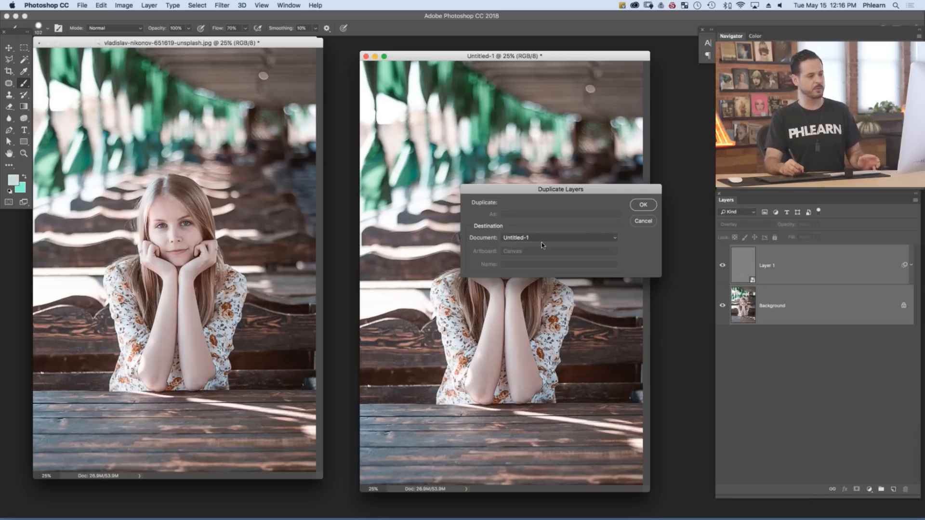
{"action": "key", "text": "Escape"}
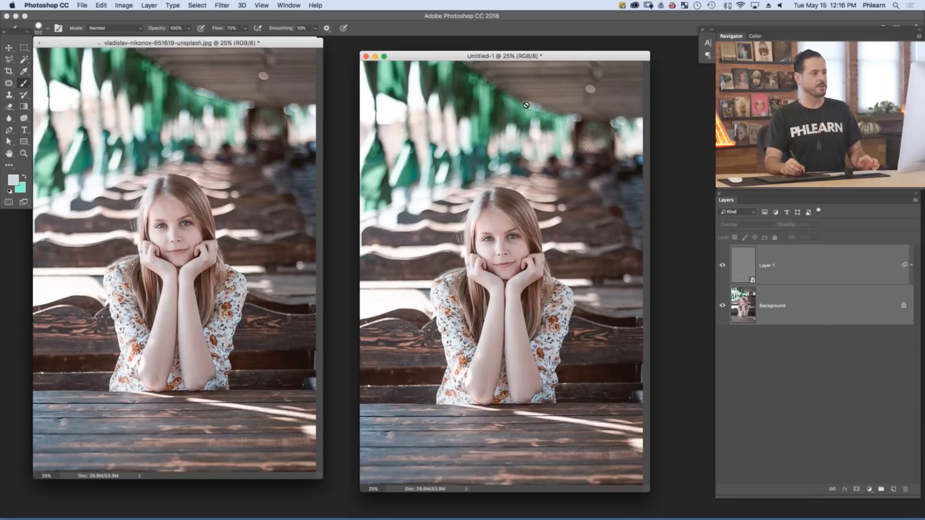
Resize the Untitled-1 image to a width of 800 pixels, keeping its proportions
{"action": "left_click_drag", "start_coordinate": [567, 57], "coordinate": [566, 55]}
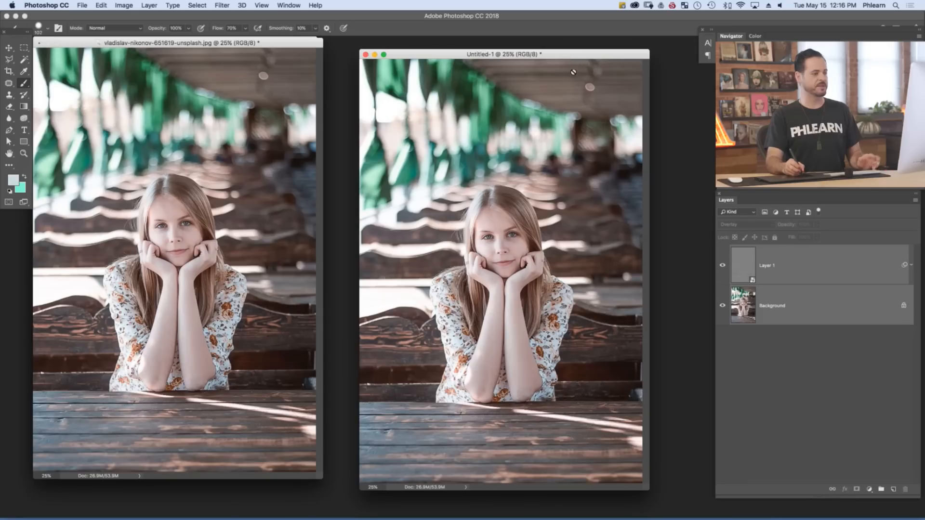
{"action": "left_click", "coordinate": [123, 6]}
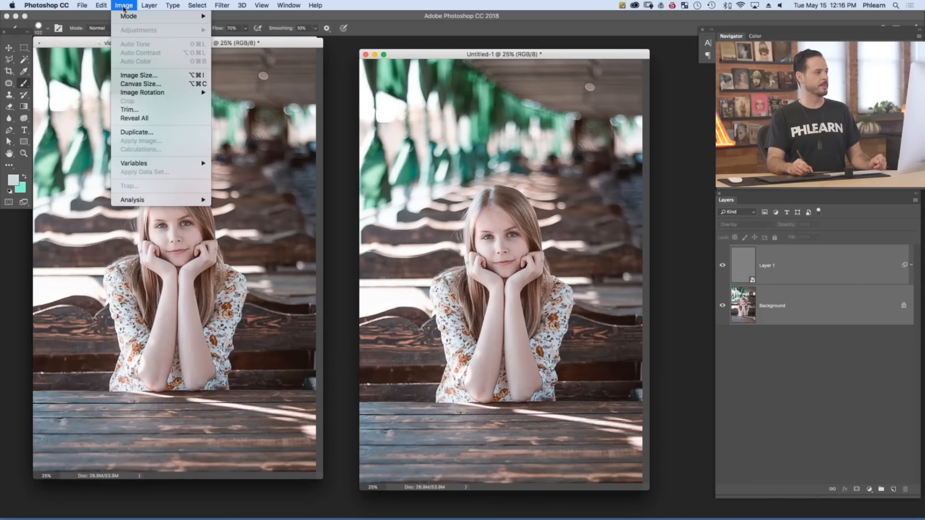
{"action": "left_click", "coordinate": [165, 75]}
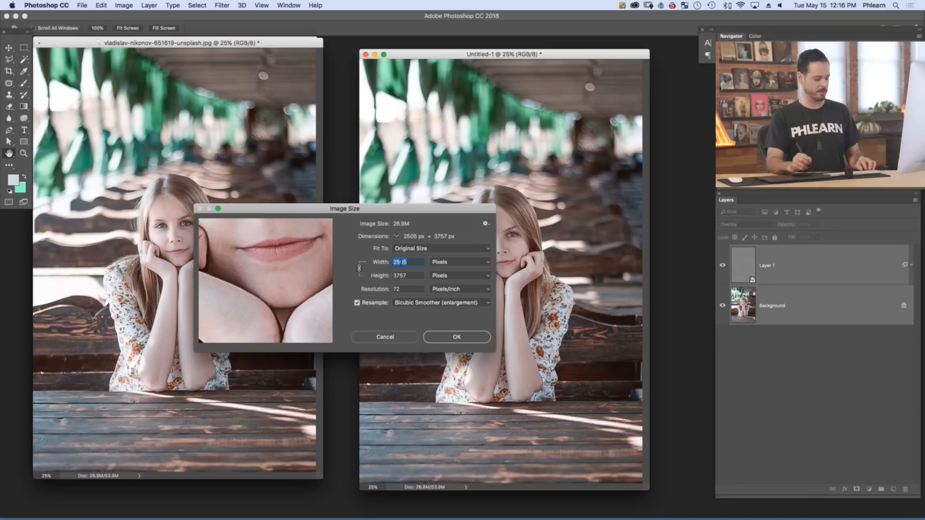
{"action": "type", "text": "800"}
{"action": "key", "text": "Tab"}
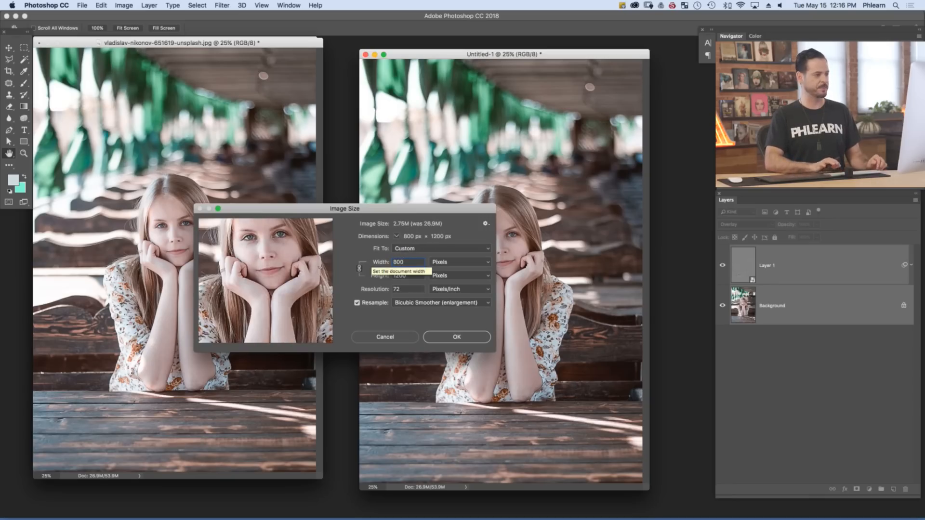
{"action": "key", "text": "Return"}
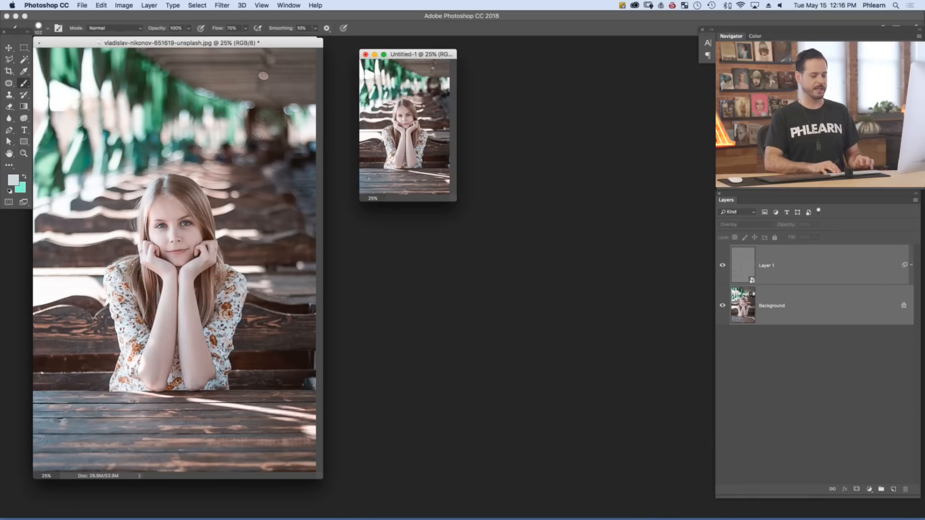
Examine the sharpening on the downsized portrait at 100% beside the original and in full-screen mode
{"action": "key", "text": "super+plus"}
{"action": "key", "text": "super+plus"}
{"action": "key", "text": "super+plus"}
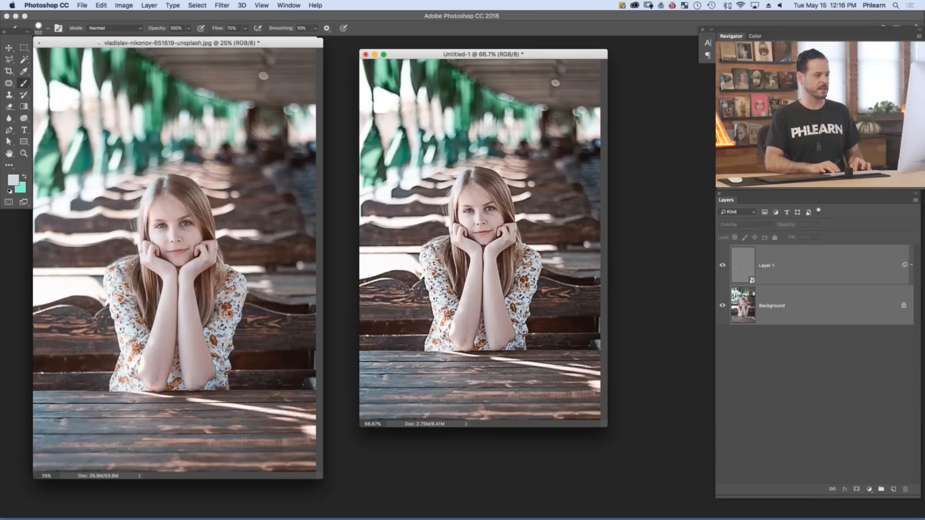
{"action": "key", "text": "super+plus"}
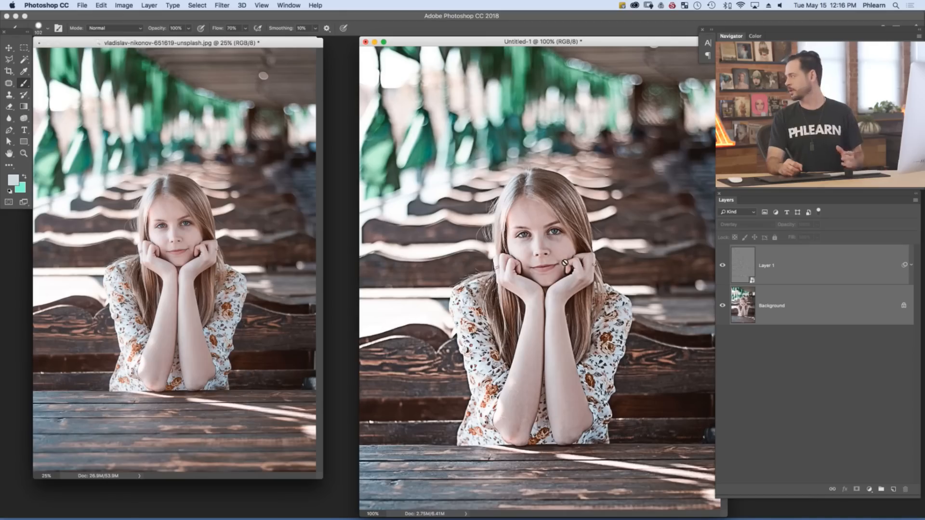
{"action": "key", "text": "super+minus"}
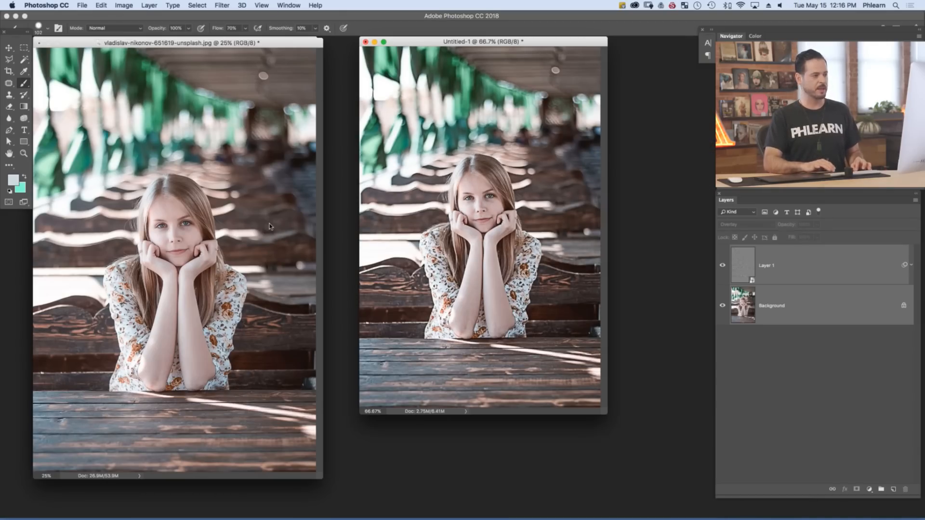
{"action": "key", "text": "super+plus"}
{"action": "key", "text": "f"}
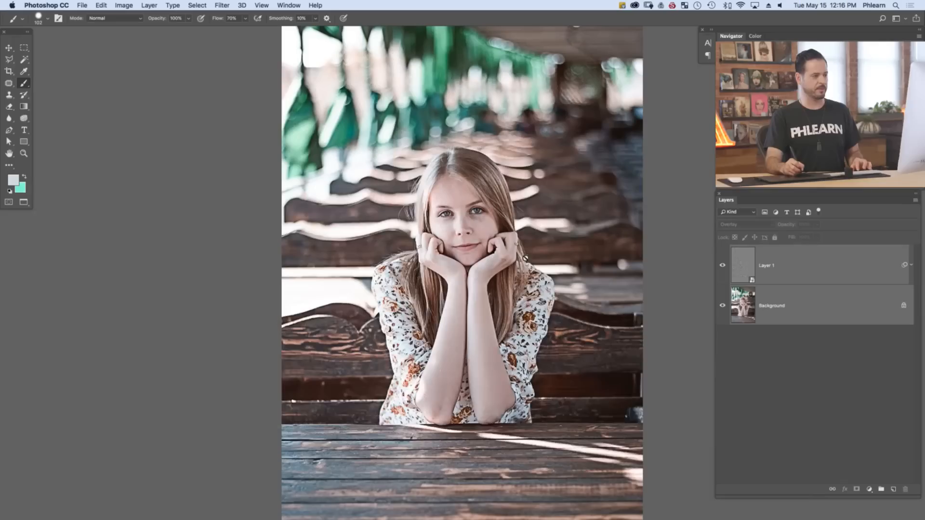
{"action": "left_click_drag", "start_coordinate": [508, 294], "coordinate": [481, 284]}
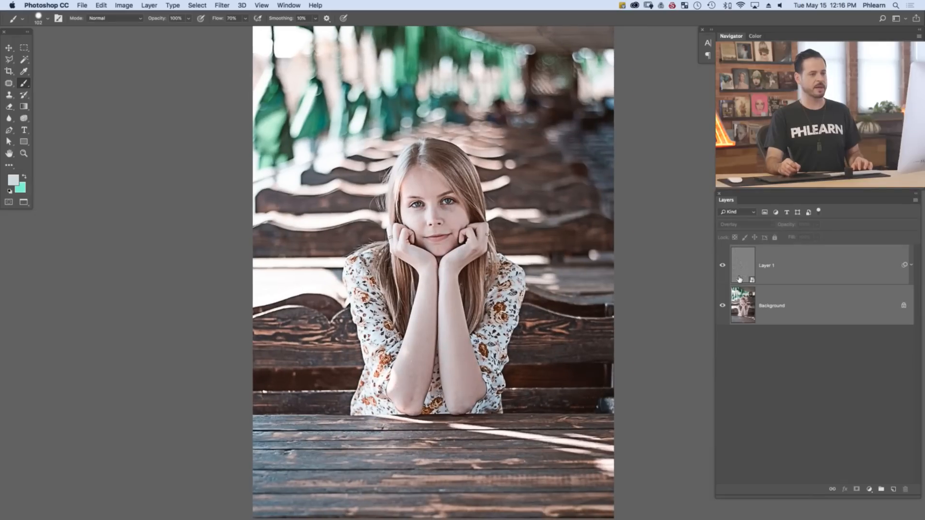
Reopen Layer 1's High Pass smart filter and set its radius to 1.2 pixels
{"action": "left_click", "coordinate": [909, 266]}
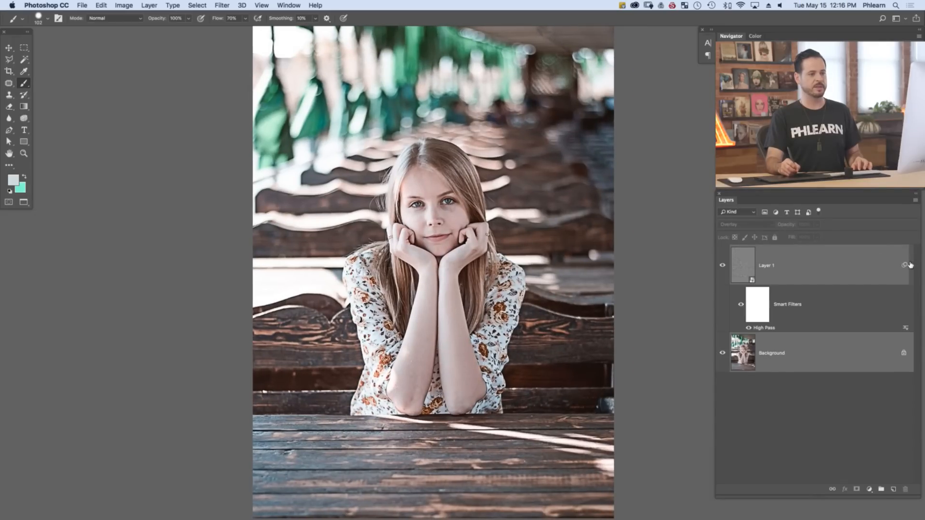
{"action": "double_click", "coordinate": [769, 329]}
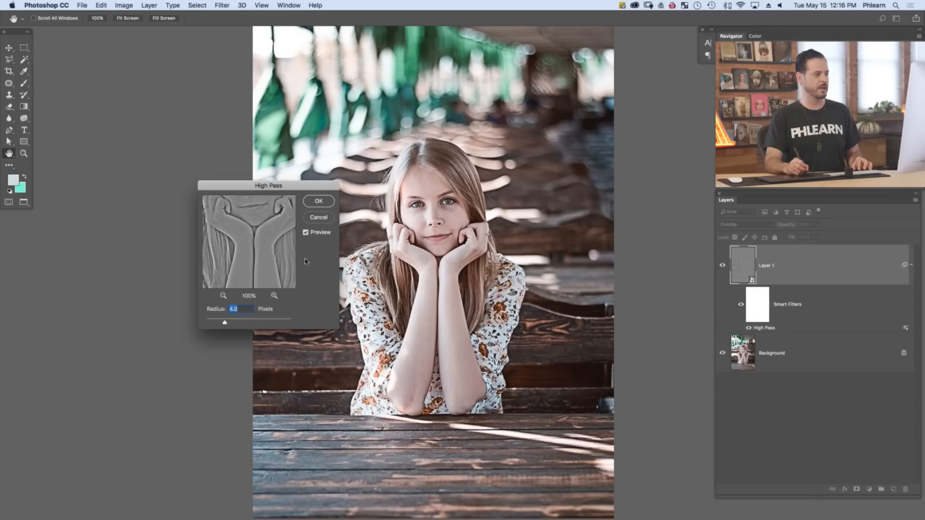
{"action": "left_click_drag", "start_coordinate": [253, 240], "coordinate": [250, 281]}
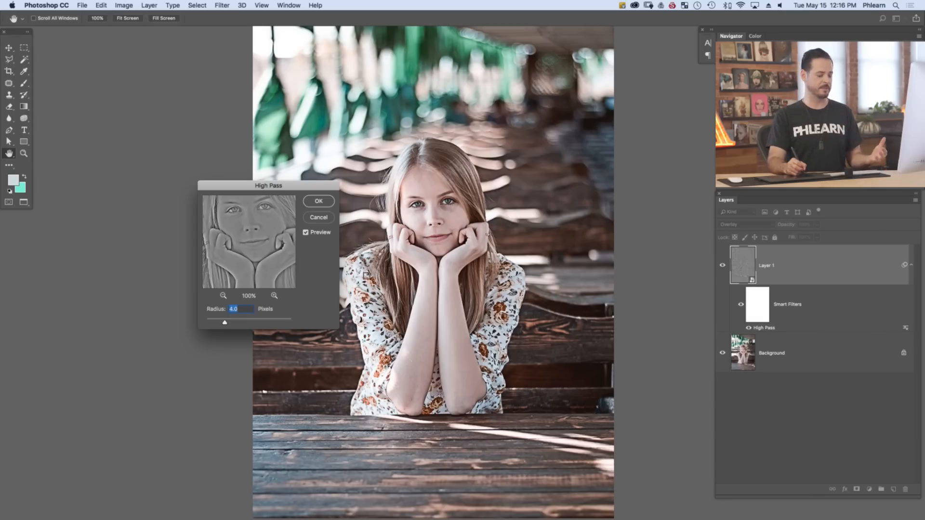
{"action": "left_click_drag", "start_coordinate": [224, 326], "coordinate": [211, 325]}
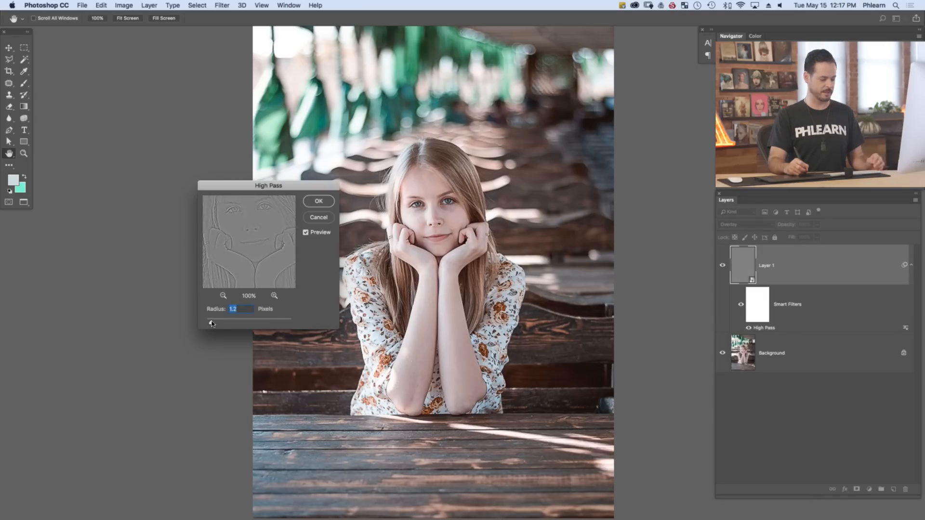
{"action": "left_click", "coordinate": [320, 202]}
{"action": "key", "text": "b"}
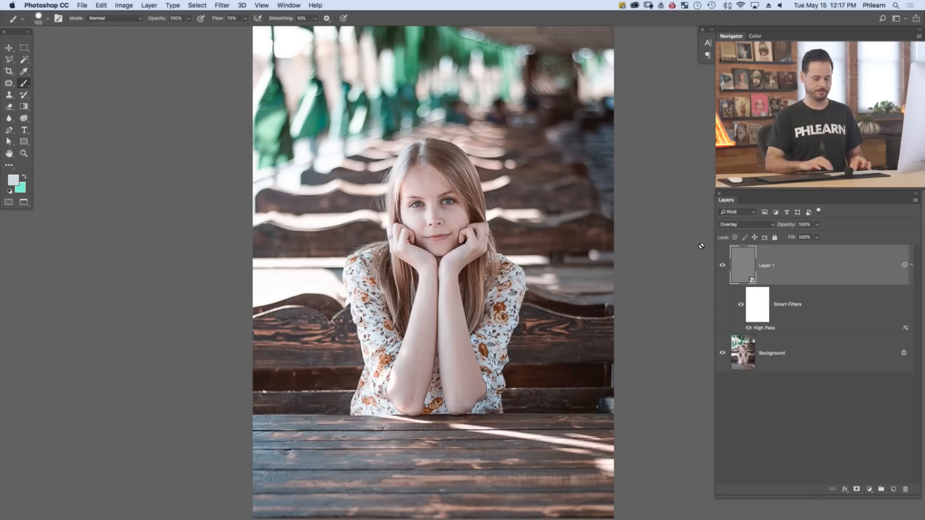
Compare the downsized portrait with Layer 1 hidden and shown, both close up on the face and zoomed out
{"action": "key", "text": "super+equal"}
{"action": "scroll", "coordinate": [694, 263], "scroll_direction": "up", "scroll_amount": 5}
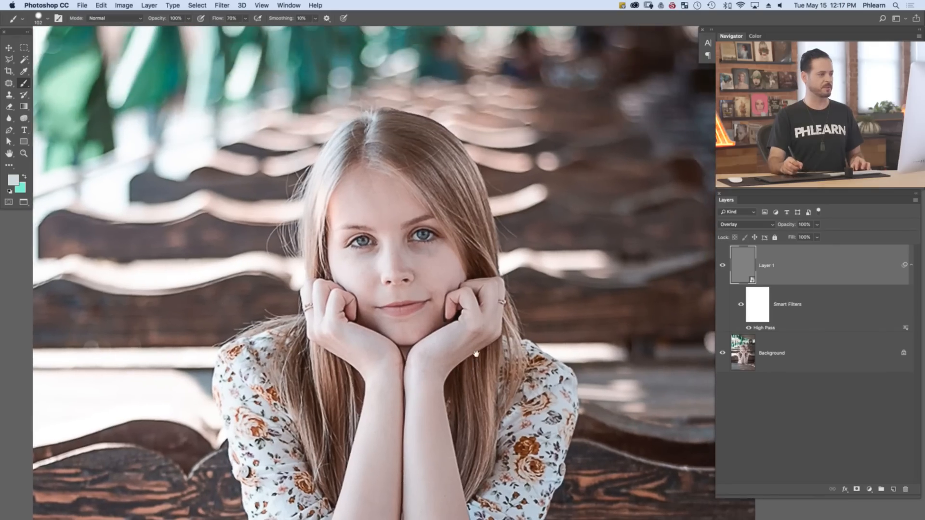
{"action": "left_click", "coordinate": [722, 266]}
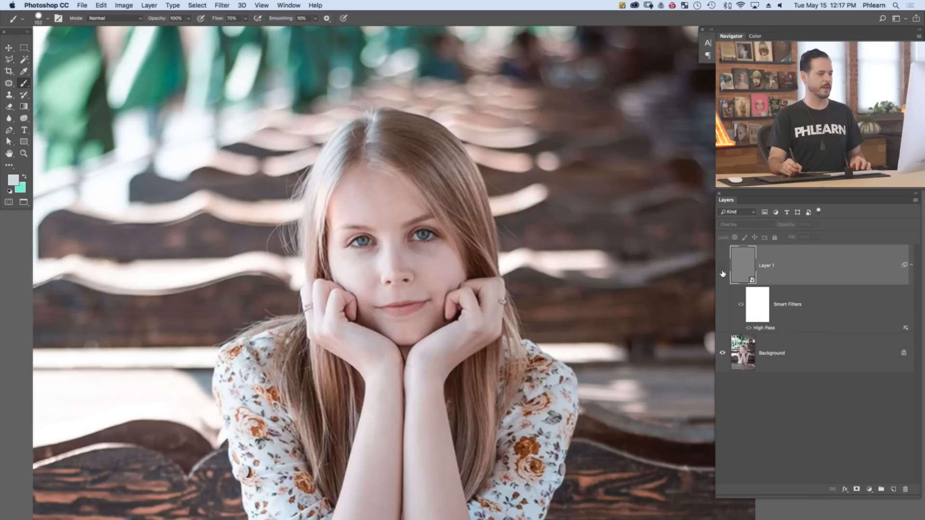
{"action": "left_click", "coordinate": [722, 266]}
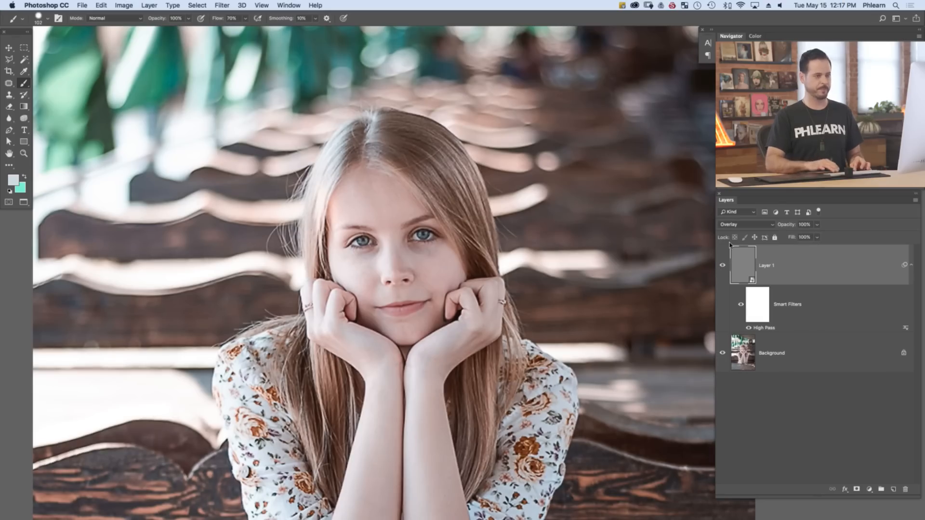
{"action": "key", "text": "super+0"}
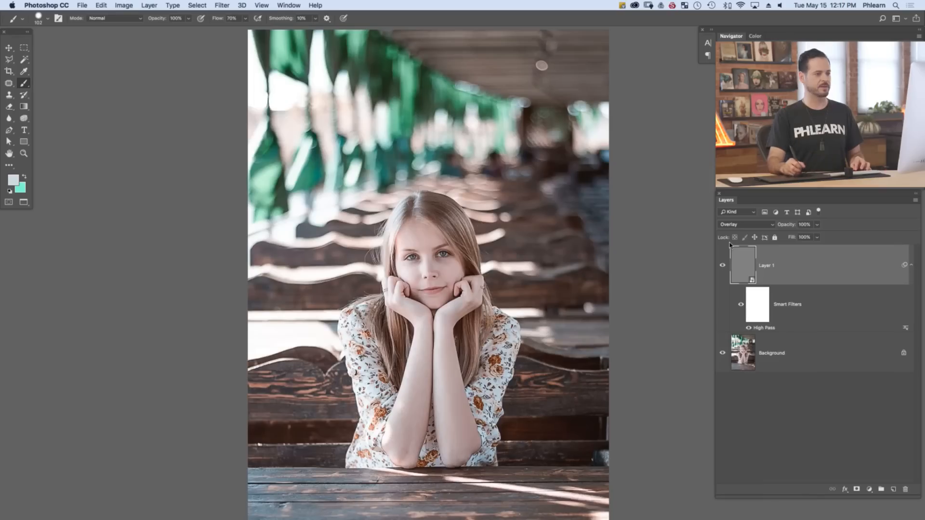
{"action": "left_click", "coordinate": [722, 266]}
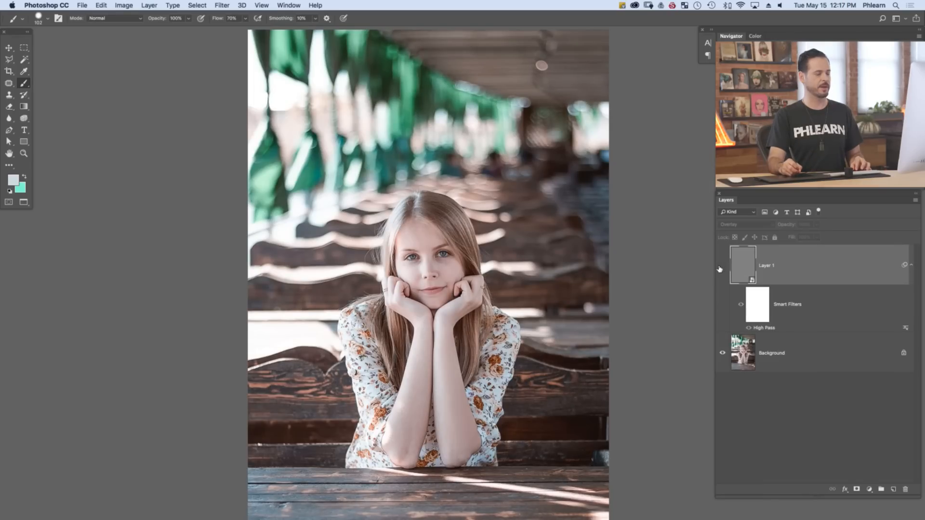
{"action": "left_click", "coordinate": [723, 267]}
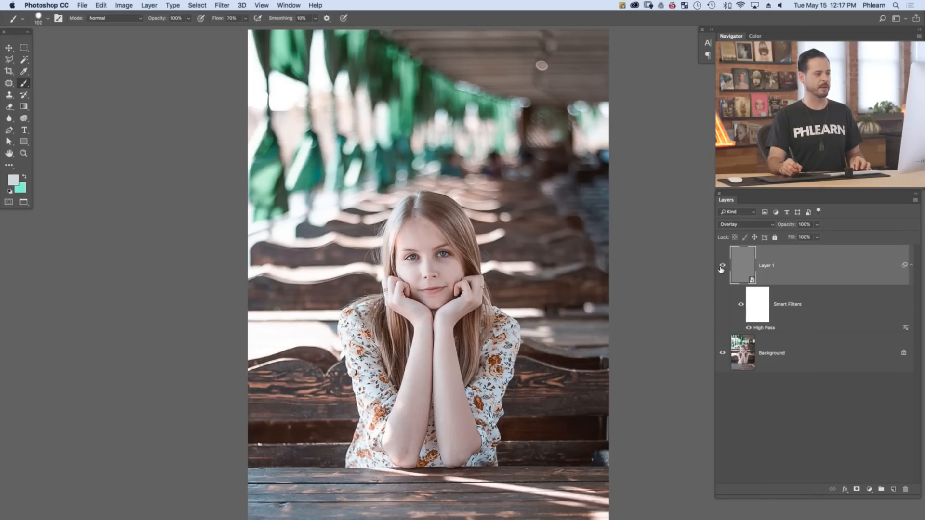
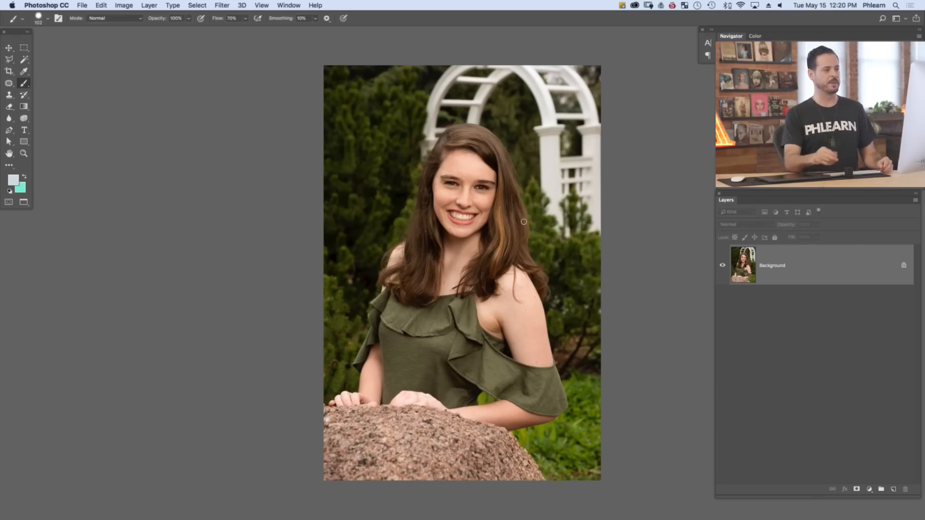
Duplicate the Background layer and check the copy by hiding and showing it
{"action": "left_click_drag", "start_coordinate": [824, 271], "coordinate": [894, 489]}
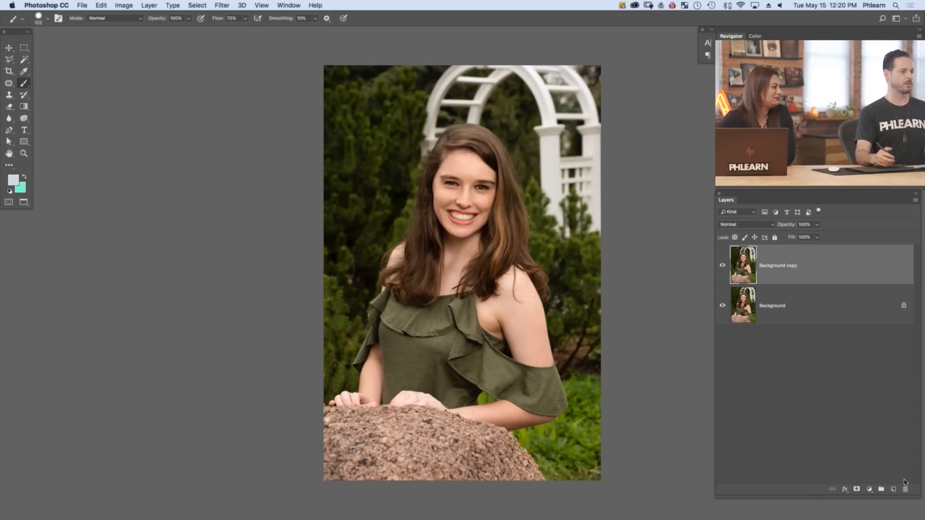
{"action": "left_click_drag", "start_coordinate": [560, 298], "coordinate": [511, 298]}
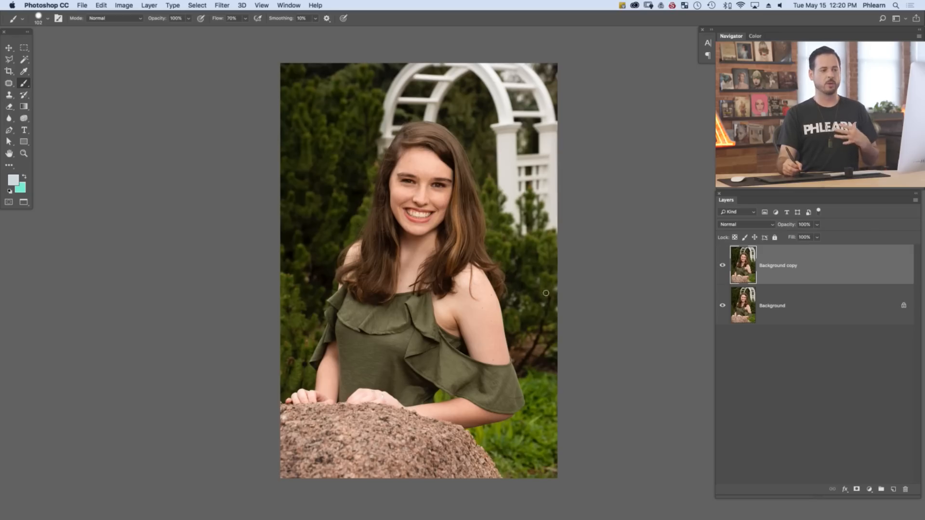
{"action": "left_click", "coordinate": [723, 266]}
{"action": "left_click", "coordinate": [724, 268]}
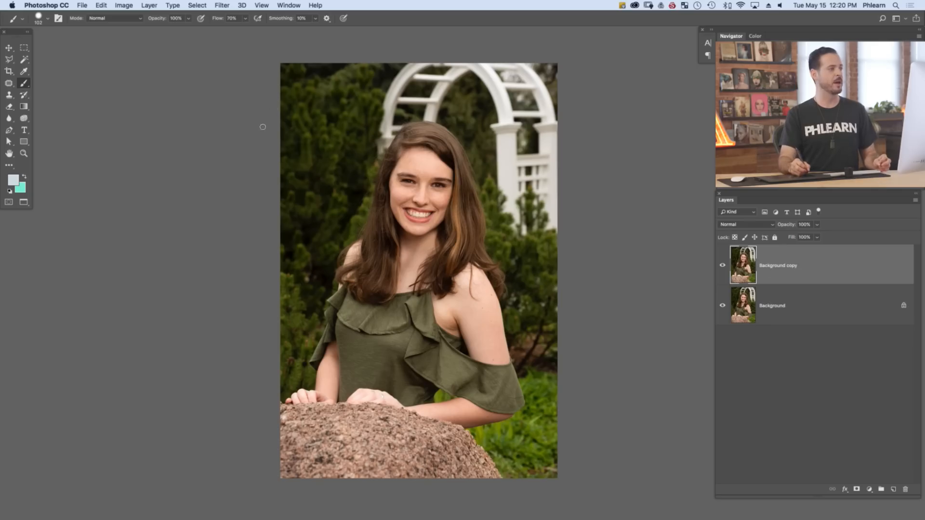
Reshape the hair beside the face on the Background copy with Liquify, using an enlarged brush and the backdrop turned off
{"action": "left_click", "coordinate": [219, 6]}
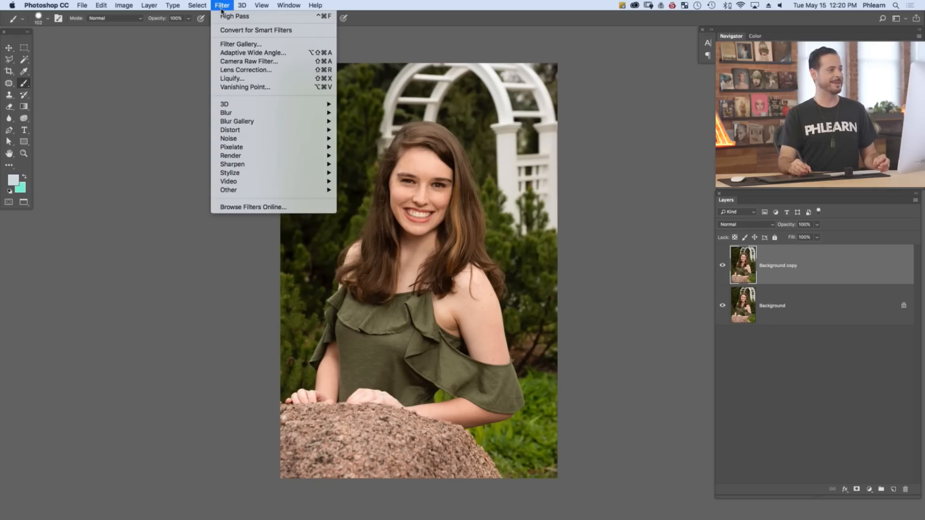
{"action": "left_click", "coordinate": [243, 77]}
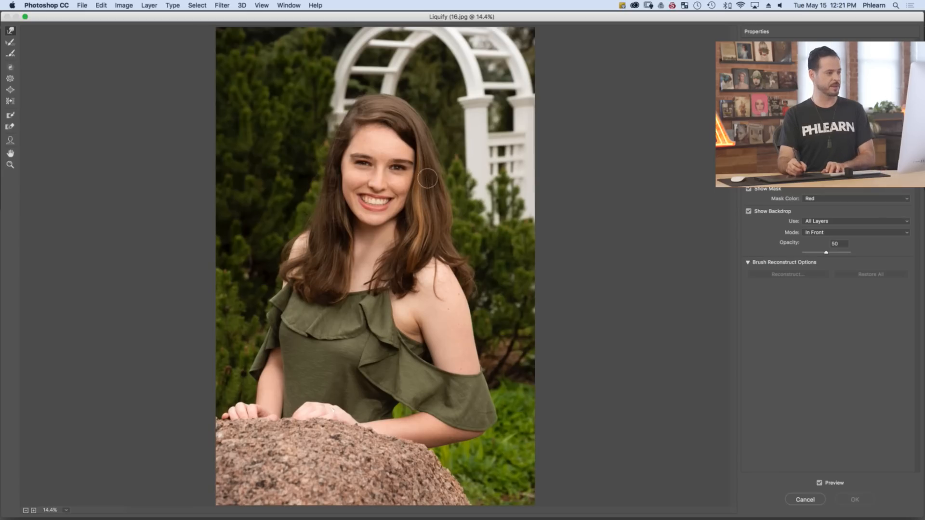
{"action": "key", "text": "bracketright"}
{"action": "key", "text": "bracketright"}
{"action": "key", "text": "bracketright"}
{"action": "key", "text": "bracketright"}
{"action": "key", "text": "bracketright"}
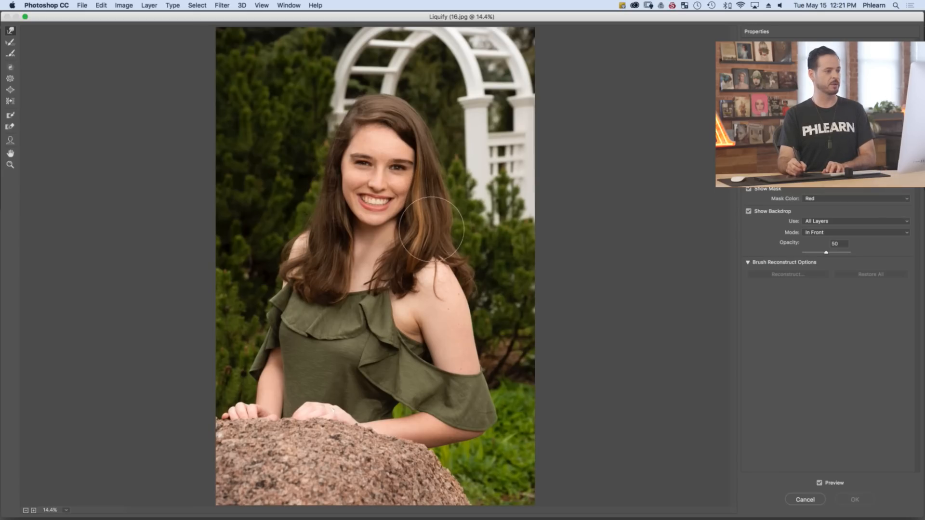
{"action": "key", "text": "bracketleft"}
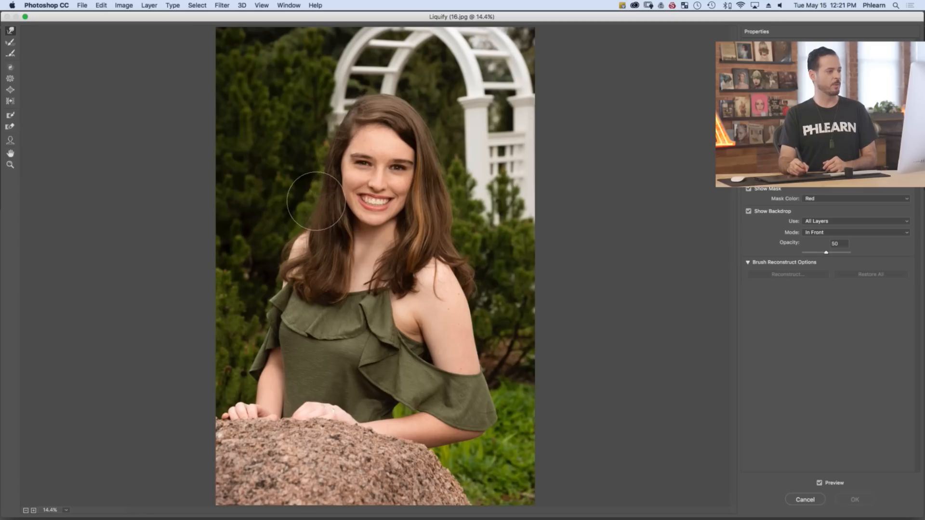
{"action": "left_click_drag", "start_coordinate": [305, 203], "coordinate": [313, 211]}
{"action": "left_click", "coordinate": [749, 211]}
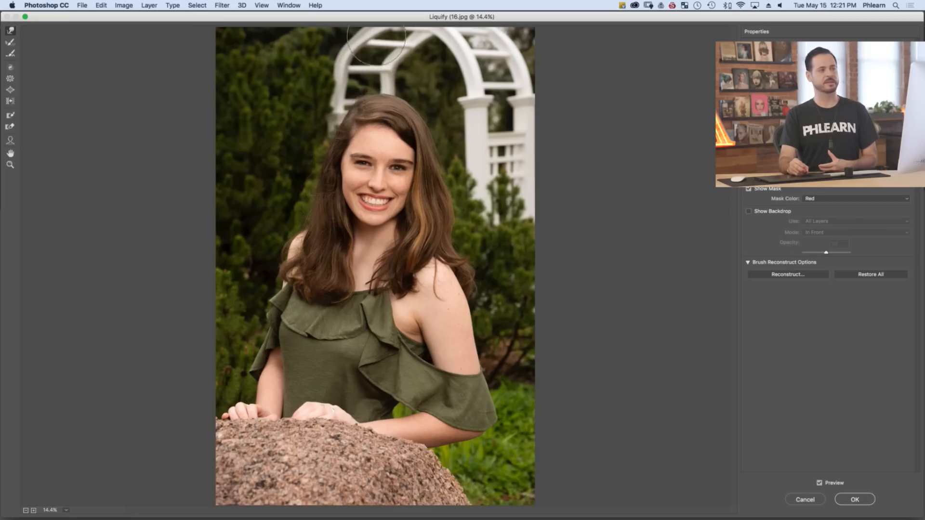
{"action": "key", "text": "alt"}
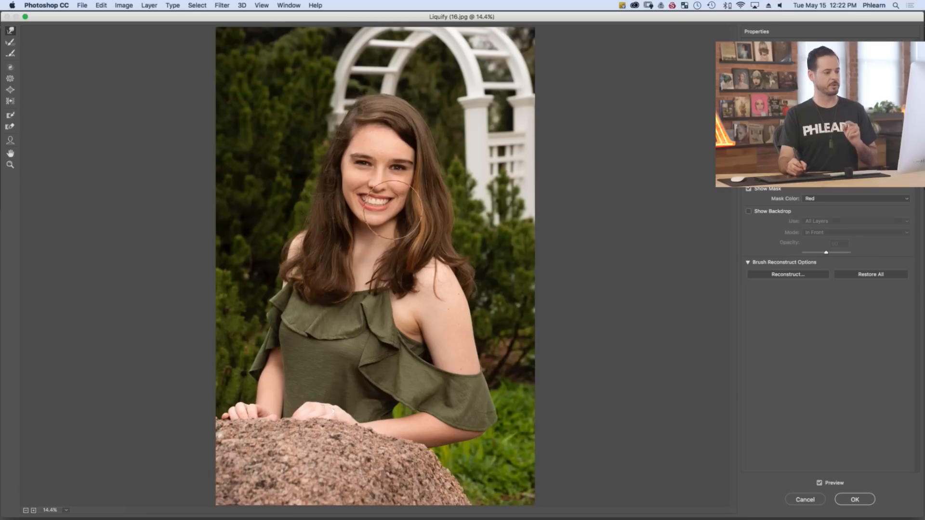
{"action": "left_click", "coordinate": [856, 499]}
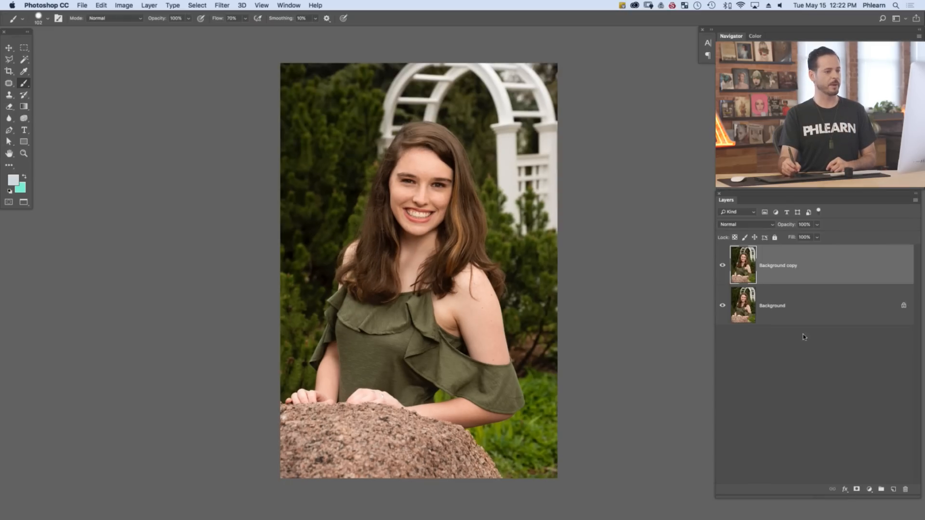
Compare the portrait with the liquified Background copy hidden and shown
{"action": "left_click", "coordinate": [722, 266]}
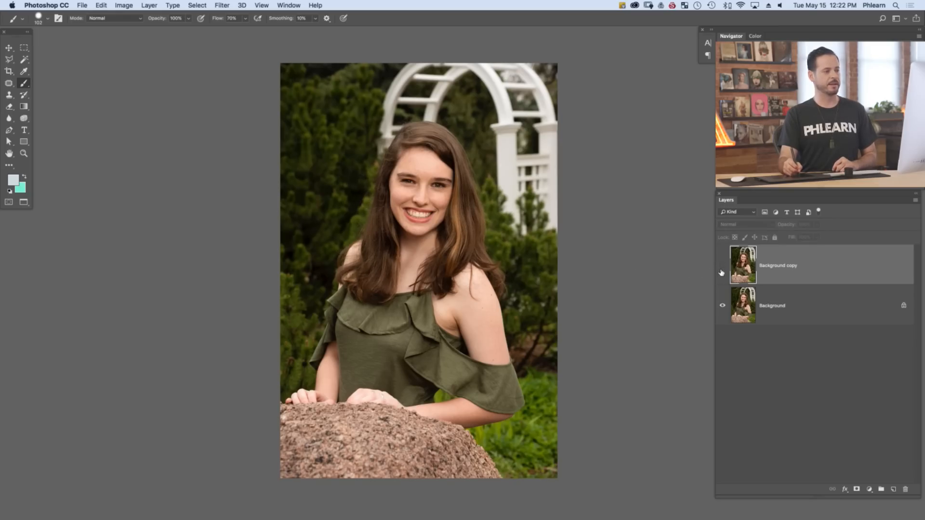
{"action": "left_click", "coordinate": [722, 267]}
{"action": "left_click", "coordinate": [722, 269]}
{"action": "left_click", "coordinate": [723, 270]}
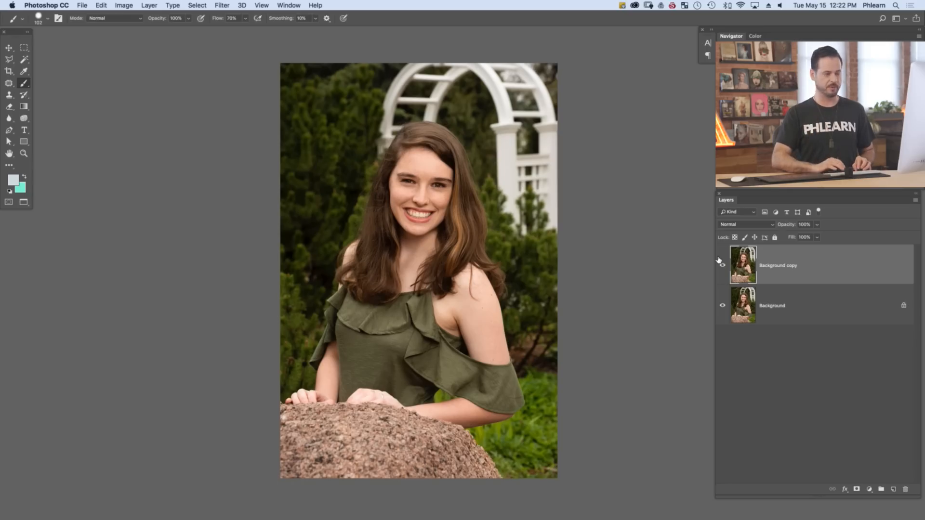
Add an empty layer above the Background copy and switch to the Spot Healing Brush for retouching
{"action": "key", "text": "super+shift+alt+n"}
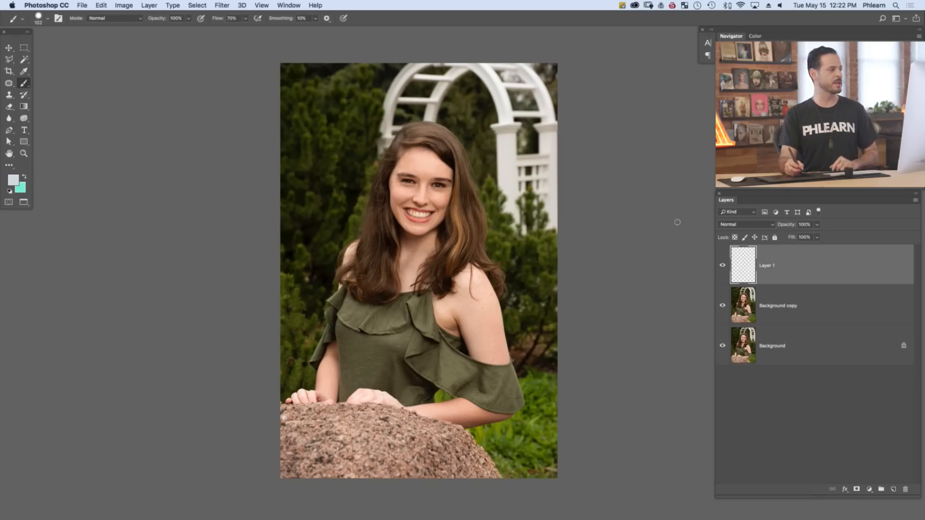
{"action": "left_click", "coordinate": [11, 85]}
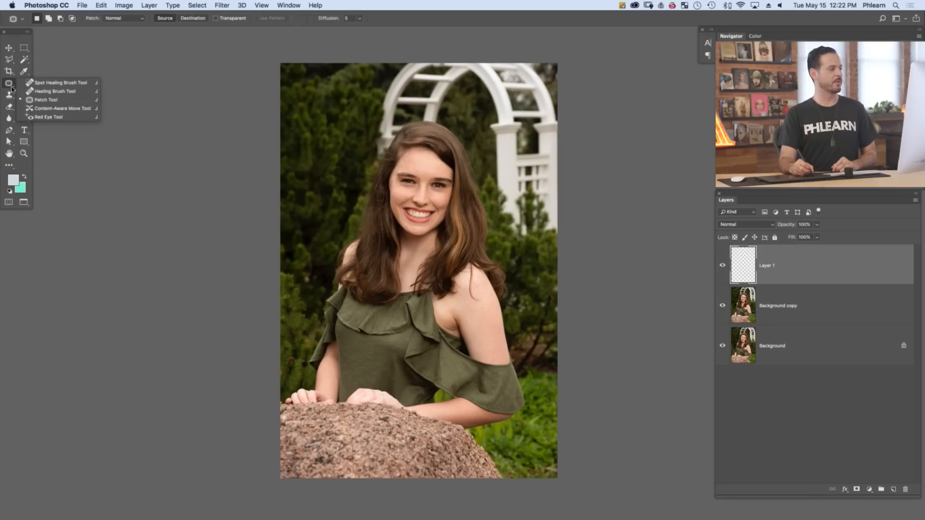
{"action": "left_click", "coordinate": [41, 81]}
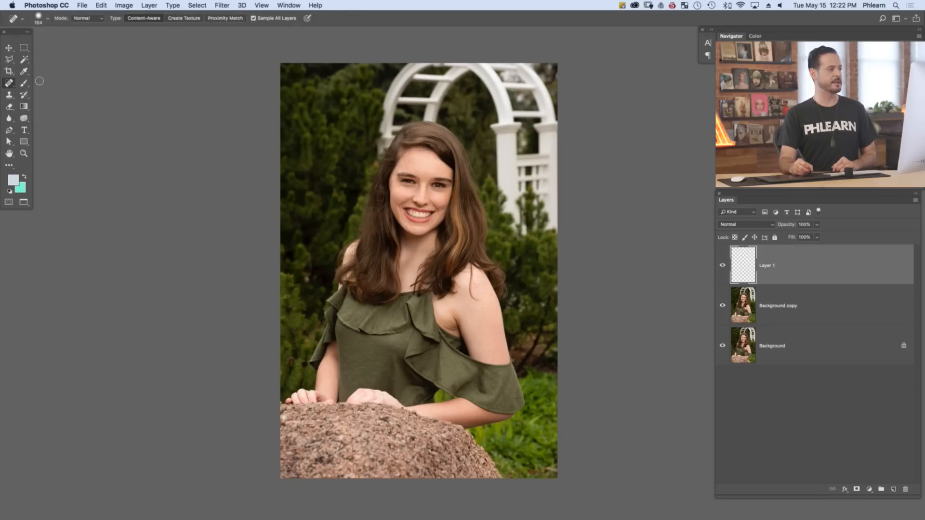
{"action": "left_click", "coordinate": [8, 85]}
{"action": "left_click", "coordinate": [54, 84]}
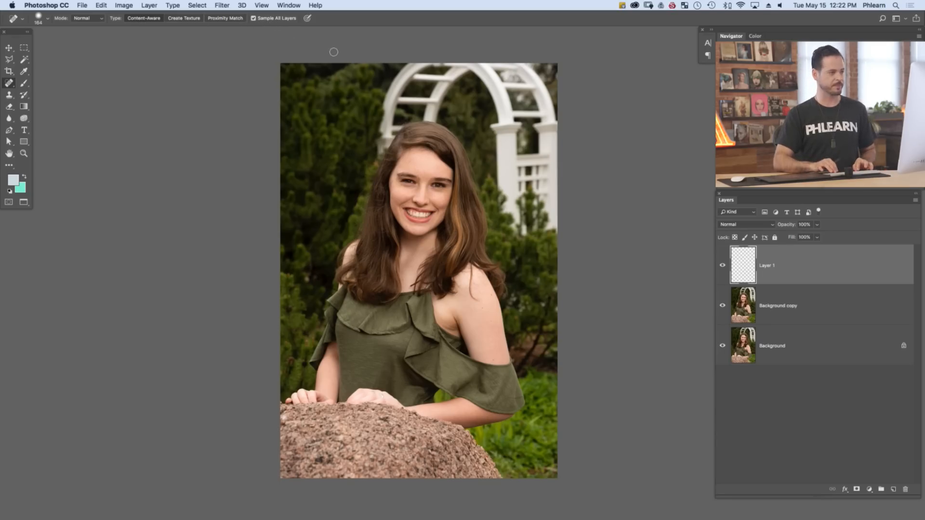
Heal the small blemishes on the forehead, cheek, chin and between the eyebrows on Layer 1, sampling all layers
{"action": "key", "text": "super+plus"}
{"action": "key", "text": "super+plus"}
{"action": "key", "text": "super+plus"}
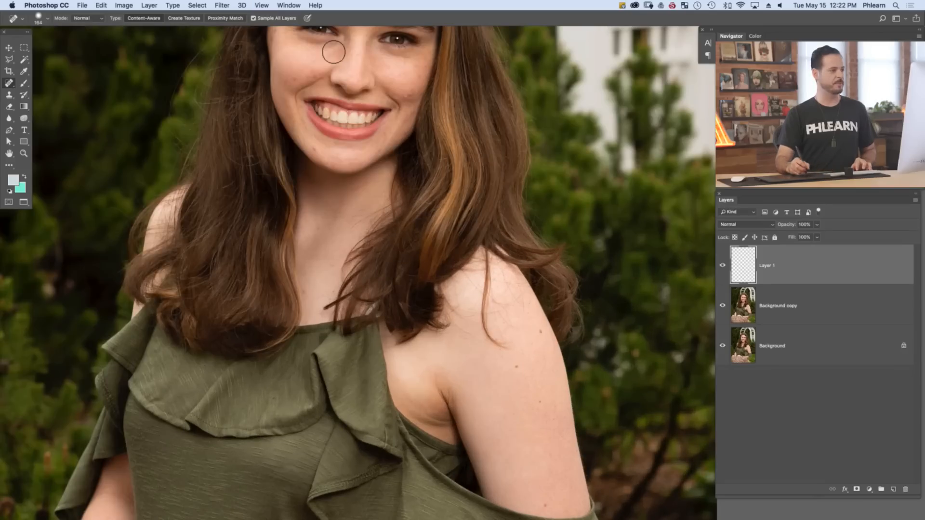
{"action": "left_click_drag", "start_coordinate": [285, 168], "coordinate": [306, 324]}
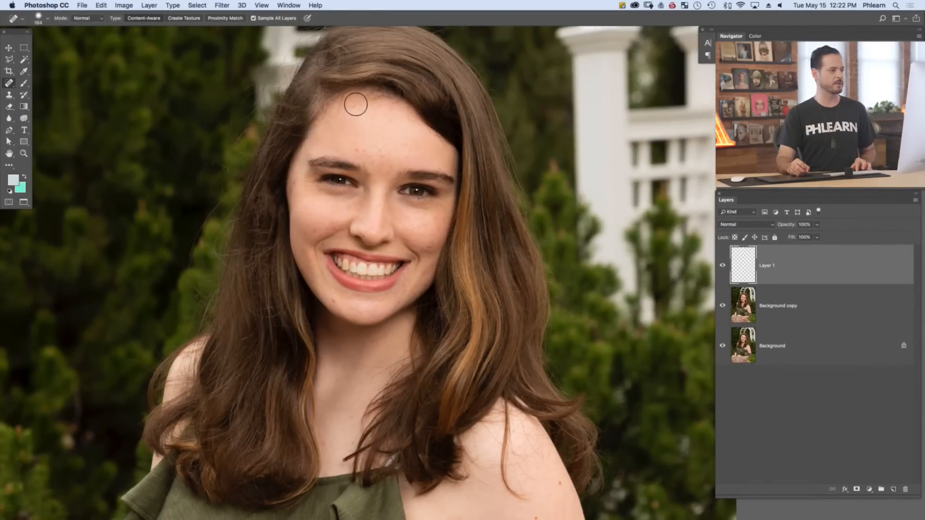
{"action": "left_click", "coordinate": [372, 157]}
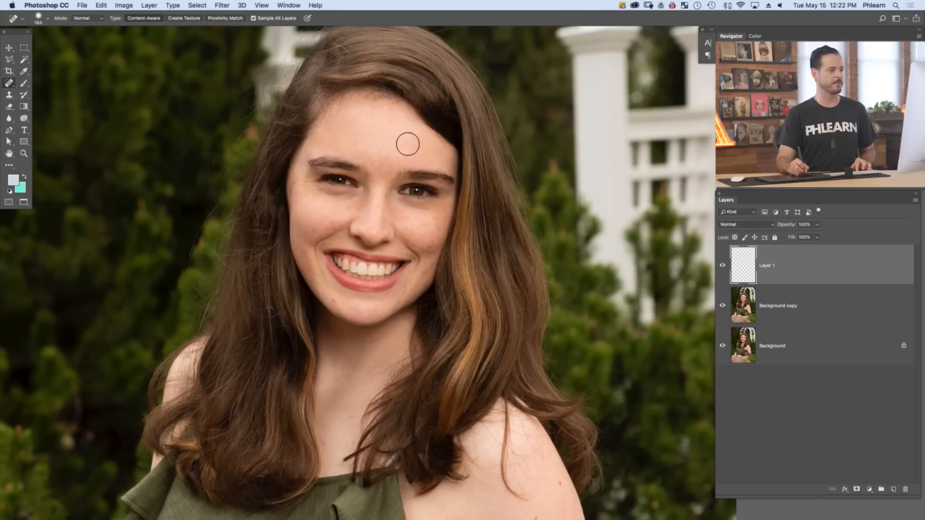
{"action": "left_click", "coordinate": [409, 140]}
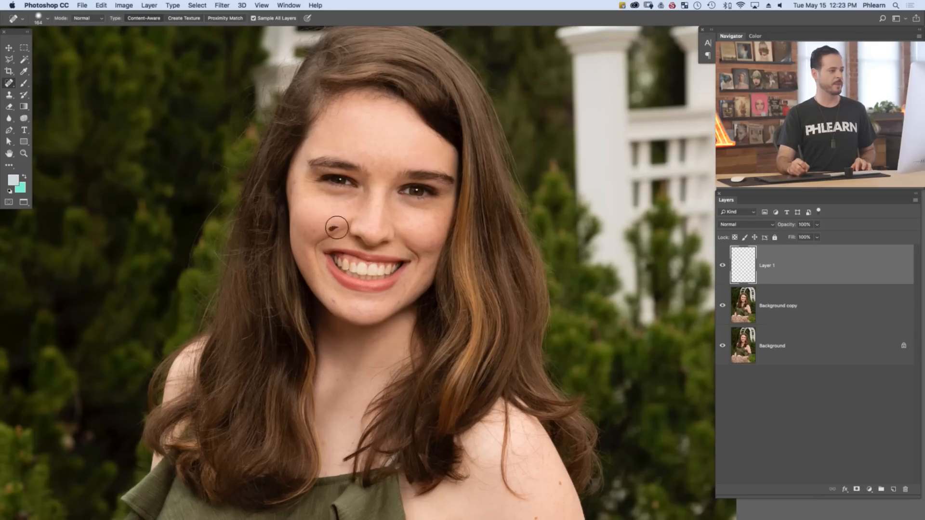
{"action": "left_click", "coordinate": [311, 227]}
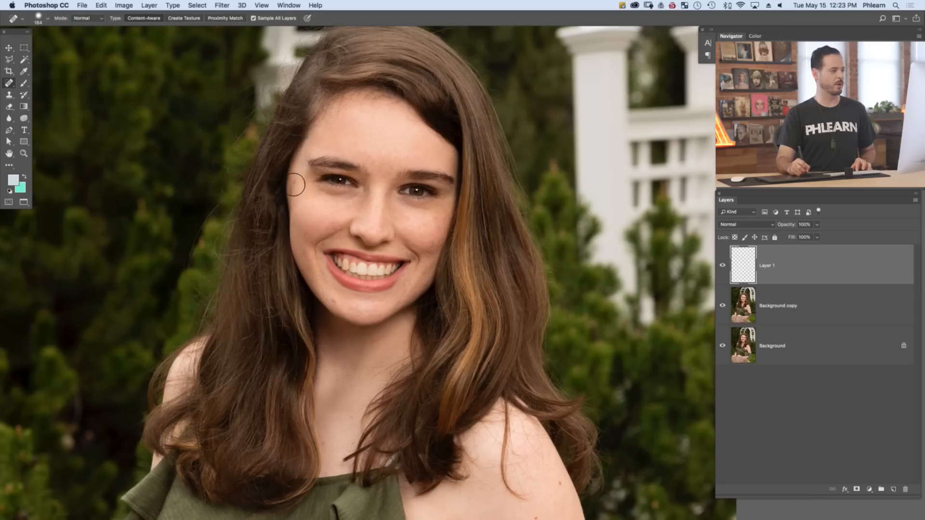
{"action": "left_click", "coordinate": [332, 302]}
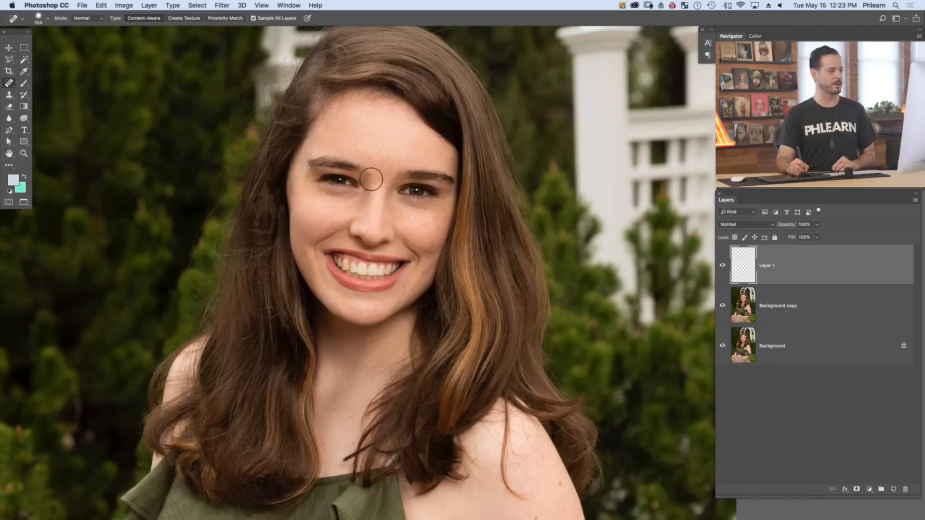
{"action": "left_click", "coordinate": [381, 150]}
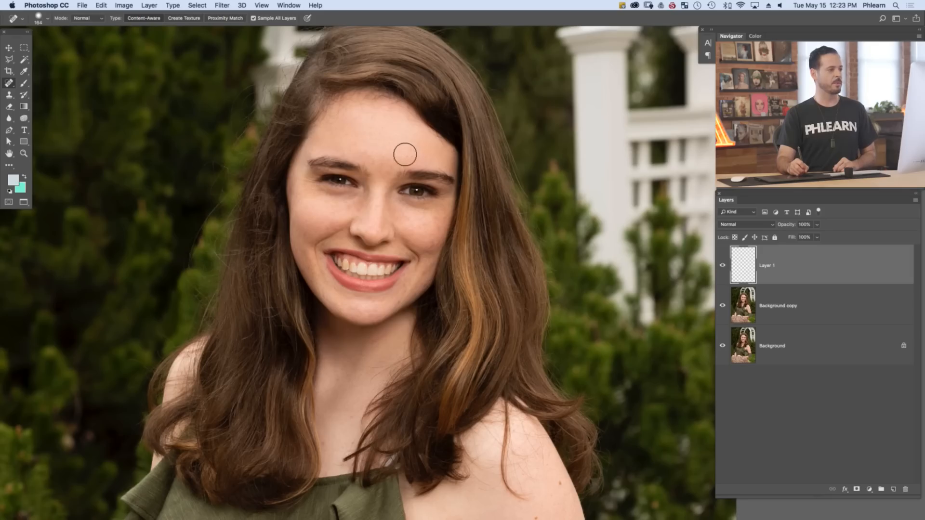
{"action": "left_click", "coordinate": [379, 167]}
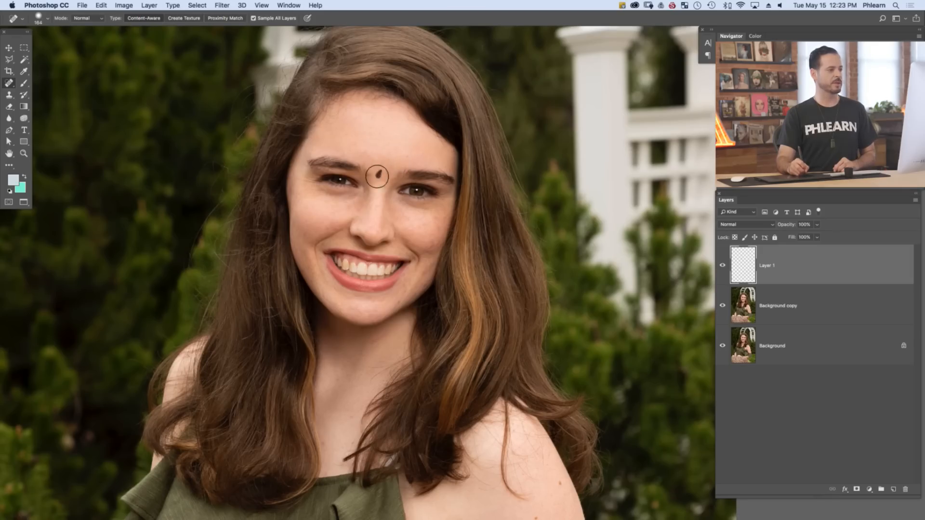
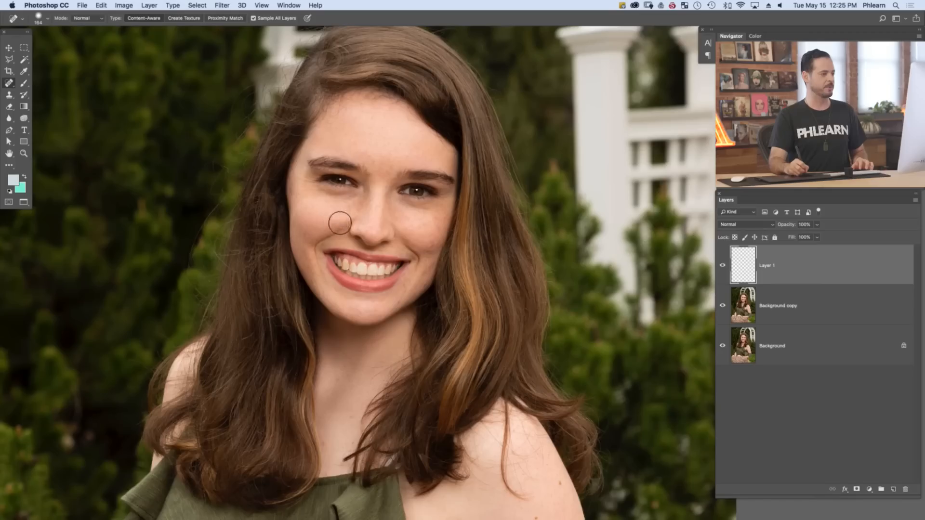
Heal the remaining small spots on the forehead, the cheek beside the highlighted hair, the nose and between the eyebrows
{"action": "left_click_drag", "start_coordinate": [354, 144], "coordinate": [340, 124]}
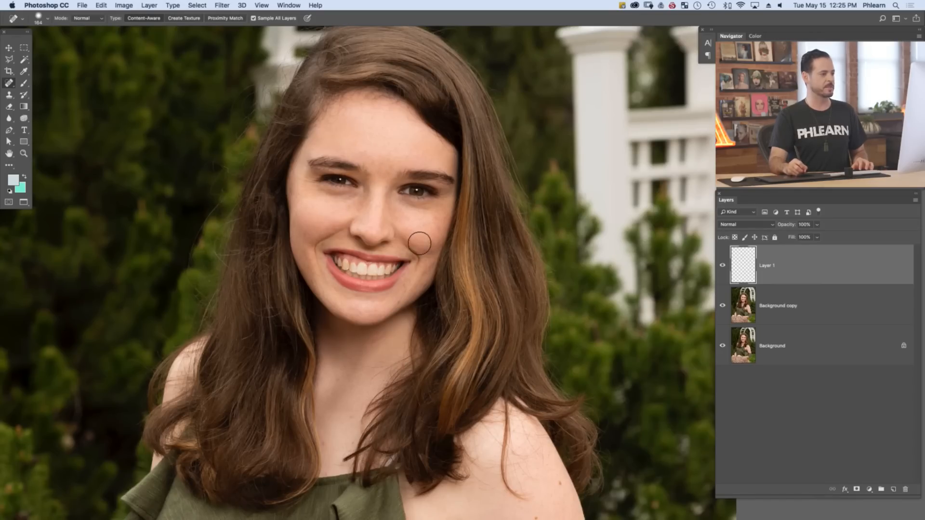
{"action": "left_click_drag", "start_coordinate": [436, 216], "coordinate": [421, 229]}
{"action": "left_click", "coordinate": [435, 224]}
{"action": "left_click", "coordinate": [439, 228]}
{"action": "left_click", "coordinate": [433, 217]}
{"action": "left_click", "coordinate": [413, 230]}
{"action": "left_click", "coordinate": [412, 228]}
{"action": "left_click", "coordinate": [406, 219]}
{"action": "left_click", "coordinate": [402, 209]}
{"action": "left_click", "coordinate": [370, 170]}
{"action": "left_click", "coordinate": [372, 160]}
{"action": "left_click", "coordinate": [387, 165]}
{"action": "left_click", "coordinate": [391, 167]}
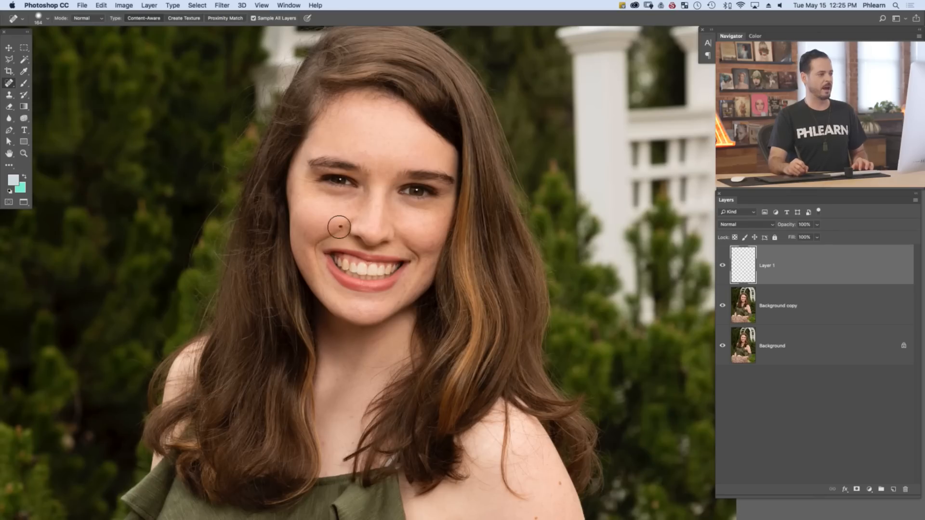
Spot-heal the blemishes along the lower cheeks and jawline, on the chin and on the upper neck
{"action": "left_click", "coordinate": [328, 229]}
{"action": "left_click", "coordinate": [310, 267]}
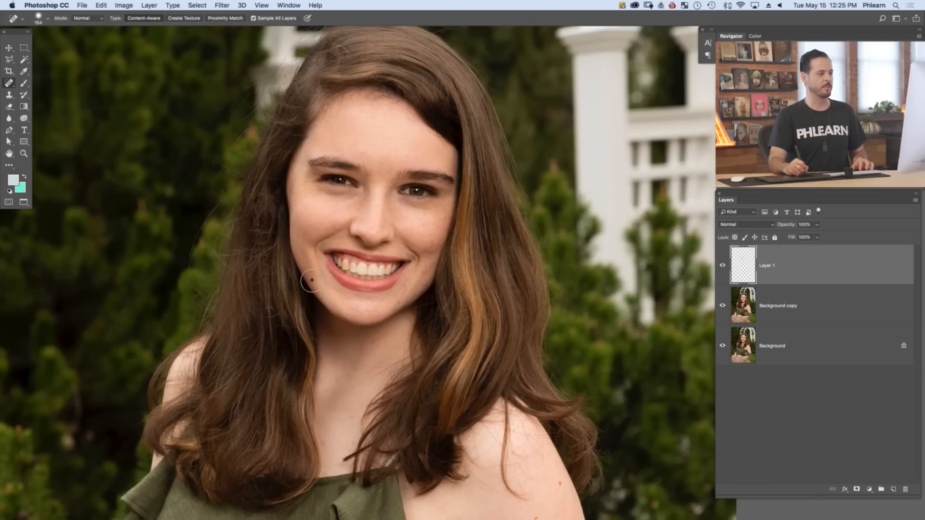
{"action": "left_click", "coordinate": [423, 278]}
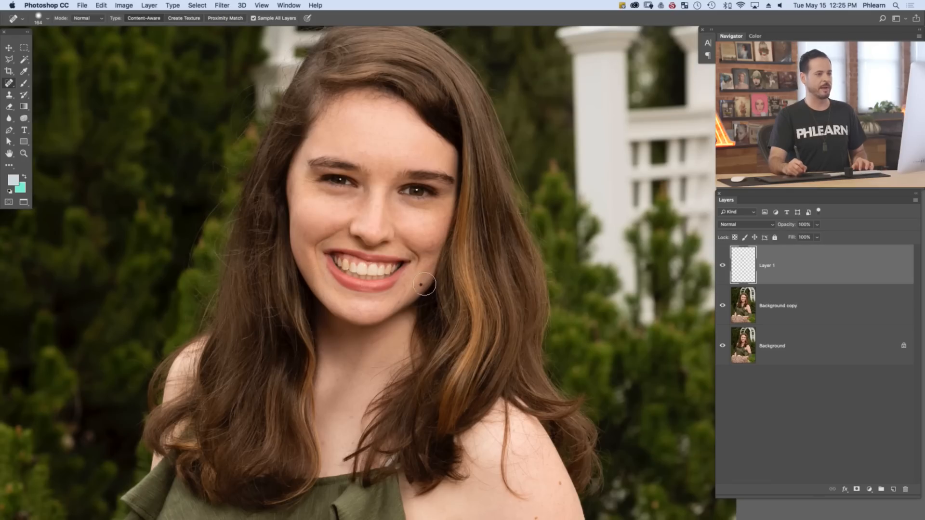
{"action": "left_click", "coordinate": [397, 301]}
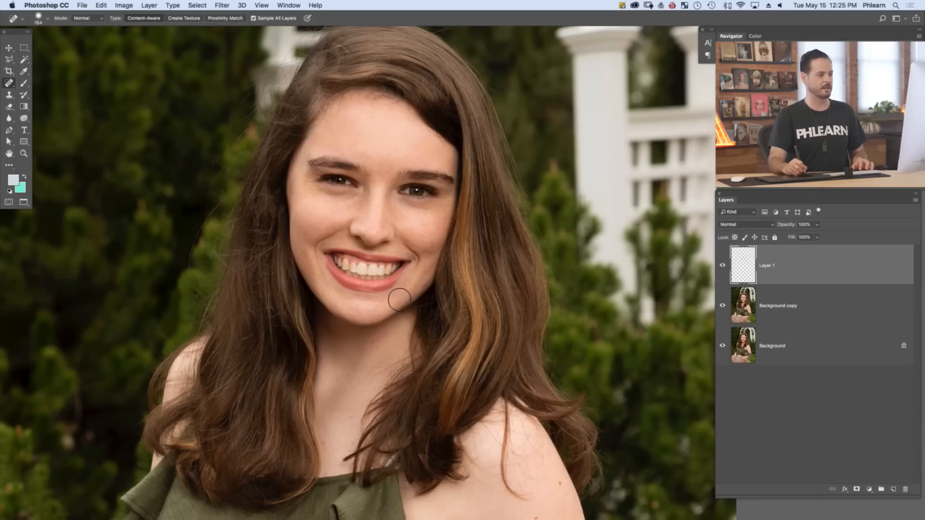
{"action": "left_click", "coordinate": [369, 300]}
{"action": "left_click", "coordinate": [353, 310]}
{"action": "left_click", "coordinate": [357, 308]}
{"action": "left_click", "coordinate": [361, 310]}
{"action": "left_click", "coordinate": [377, 307]}
{"action": "left_click", "coordinate": [380, 340]}
Clean up the cheek beside the highlighted hair, the side of the nose and the skin above the nearby eyebrow
{"action": "left_click", "coordinate": [428, 246]}
{"action": "left_click", "coordinate": [432, 244]}
{"action": "left_click", "coordinate": [426, 249]}
{"action": "left_click", "coordinate": [433, 244]}
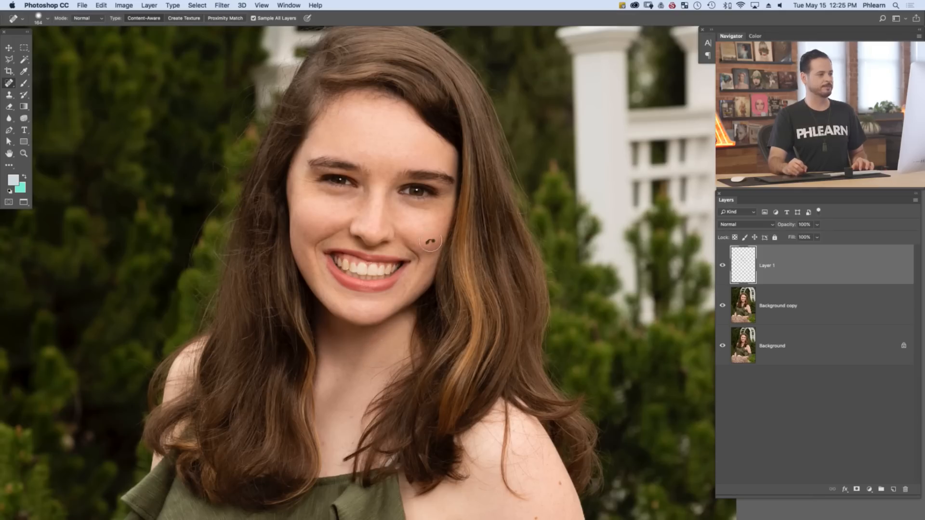
{"action": "left_click", "coordinate": [367, 203]}
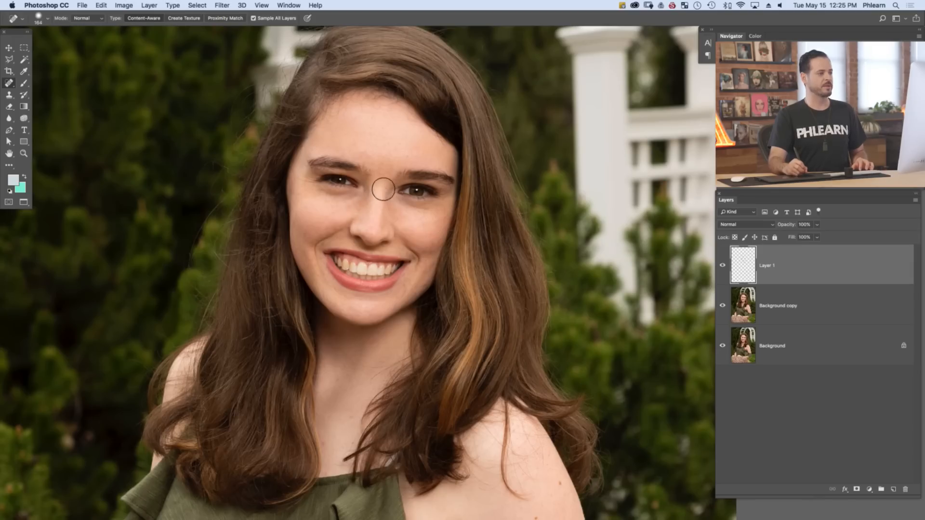
{"action": "left_click", "coordinate": [414, 157]}
{"action": "left_click", "coordinate": [428, 152]}
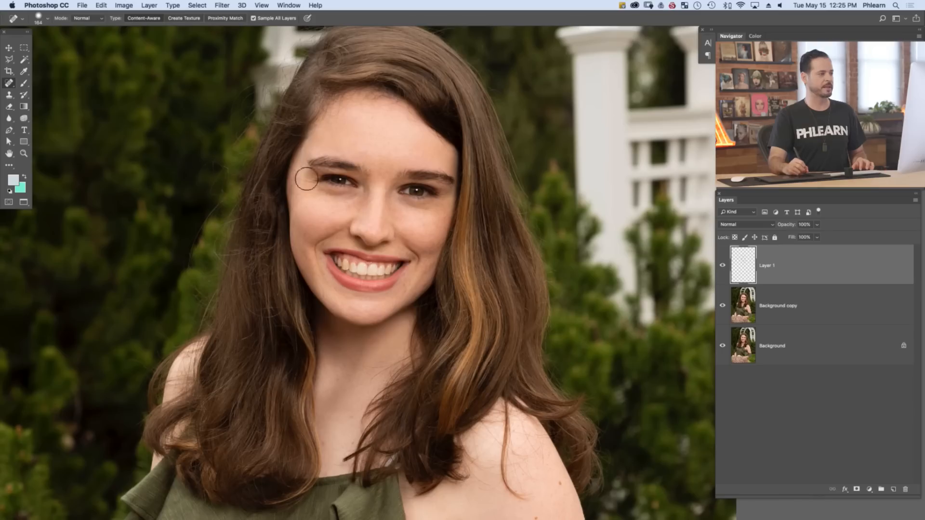
Heal the marks under the eye, beside the nose and around both corners of the mouth
{"action": "left_click", "coordinate": [328, 217]}
{"action": "left_click", "coordinate": [349, 198]}
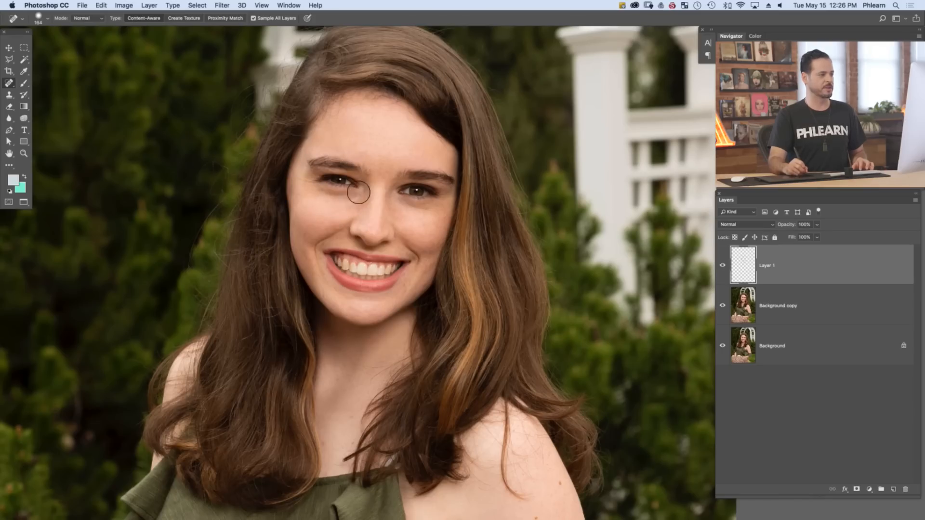
{"action": "left_click", "coordinate": [345, 210]}
{"action": "left_click", "coordinate": [337, 227]}
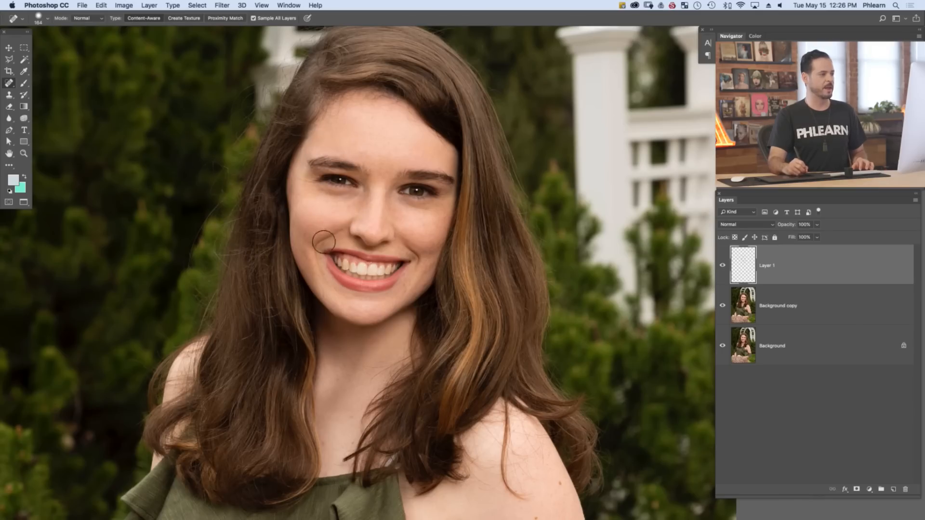
{"action": "left_click", "coordinate": [334, 287]}
{"action": "left_click", "coordinate": [338, 291]}
{"action": "left_click", "coordinate": [408, 287]}
{"action": "left_click", "coordinate": [404, 285]}
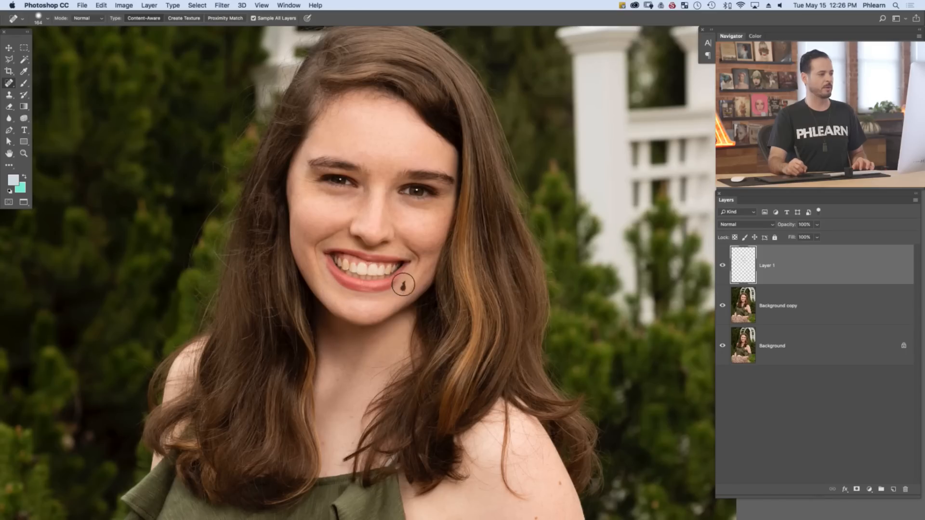
{"action": "left_click", "coordinate": [424, 284]}
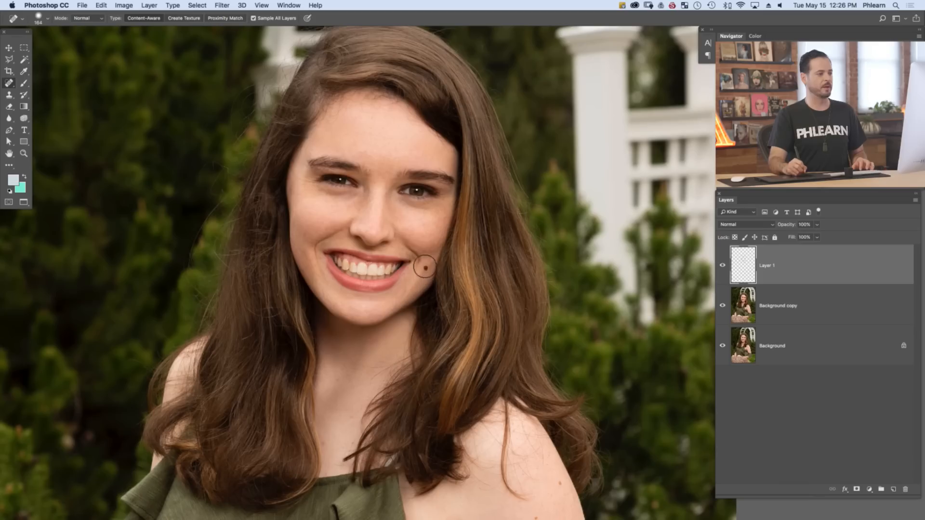
{"action": "left_click", "coordinate": [431, 248]}
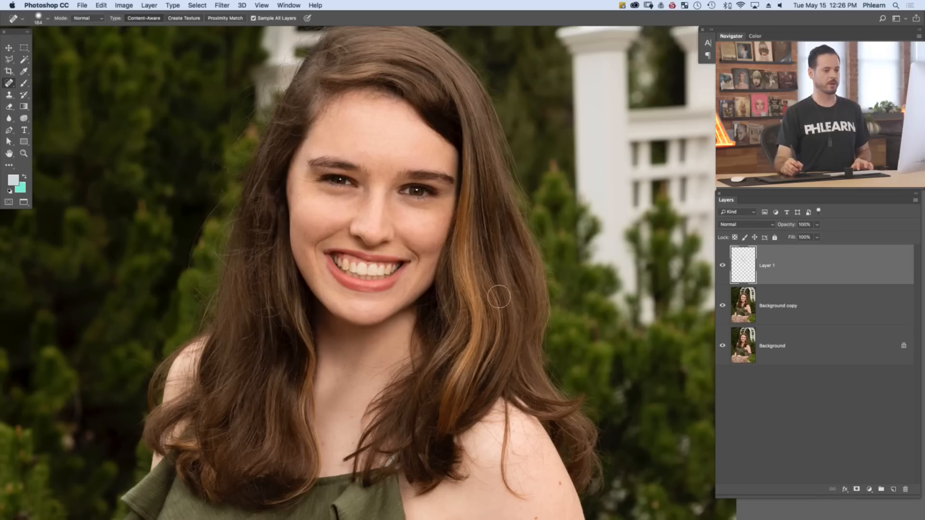
Add a Hue/Saturation adjustment layer above Layer 1, target Reds, and sample the skin on the cheek beside the nose
{"action": "left_click", "coordinate": [872, 488]}
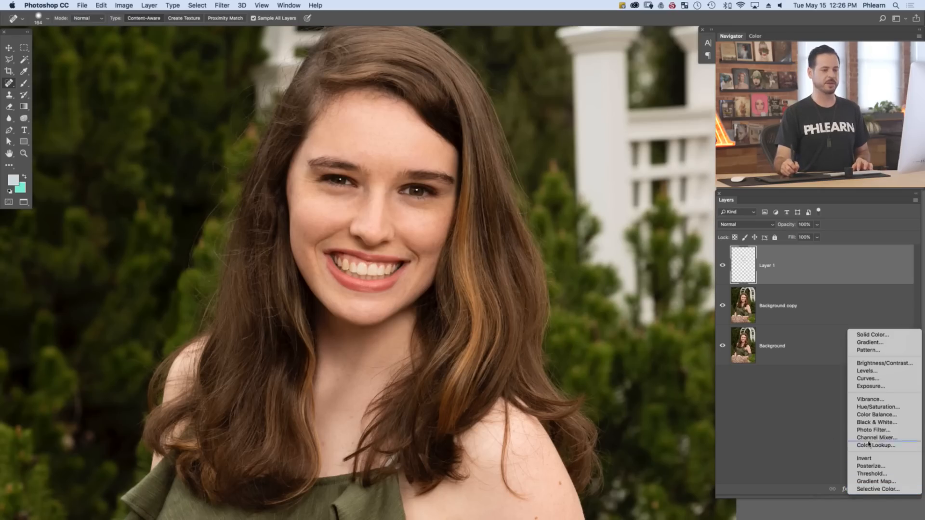
{"action": "left_click", "coordinate": [870, 407]}
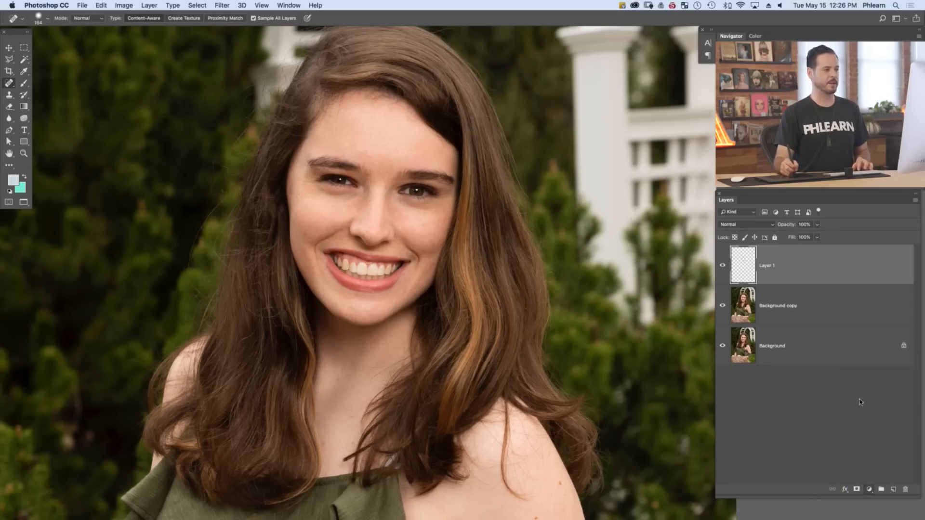
{"action": "left_click_drag", "start_coordinate": [467, 274], "coordinate": [474, 286]}
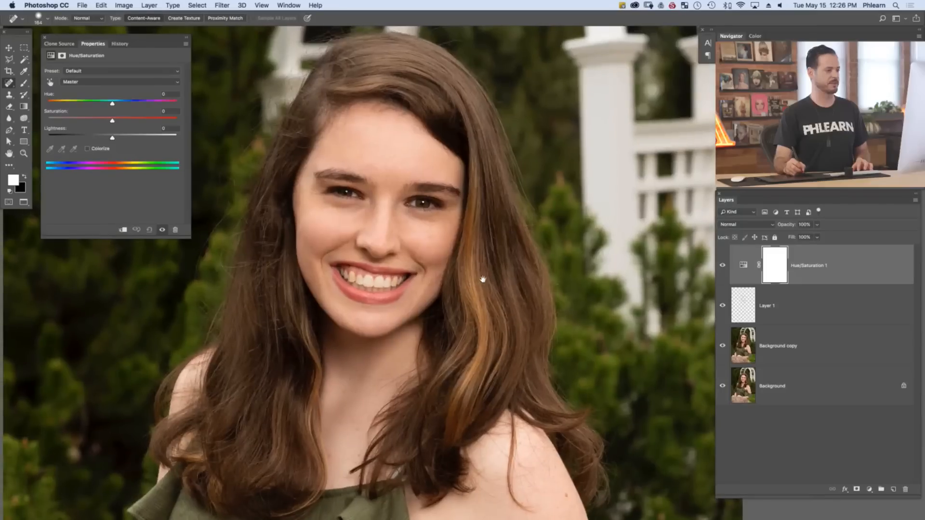
{"action": "left_click", "coordinate": [89, 84]}
{"action": "left_click", "coordinate": [88, 90]}
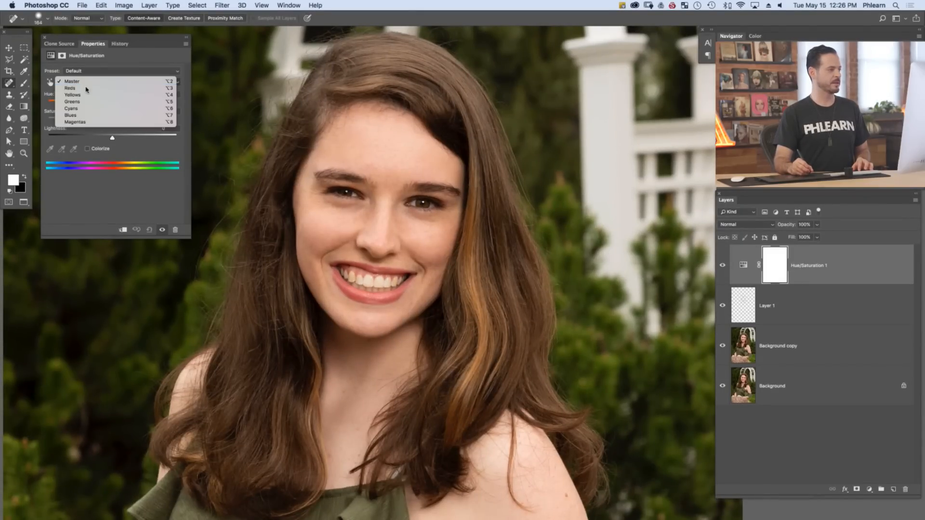
{"action": "left_click", "coordinate": [50, 150]}
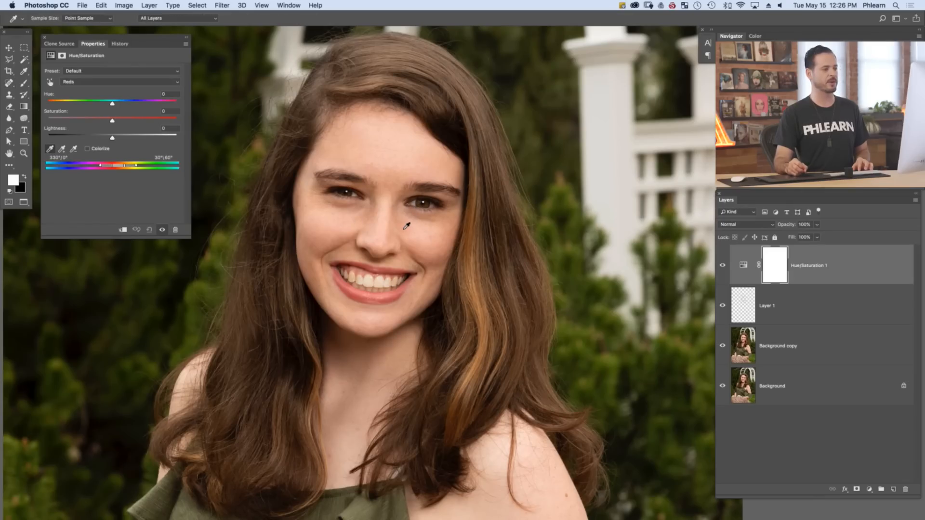
{"action": "left_click", "coordinate": [405, 225]}
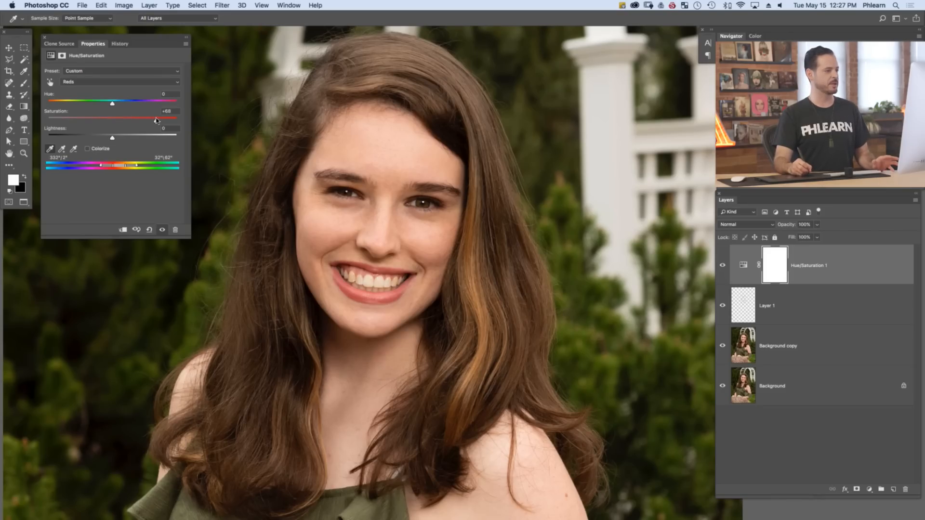
Exaggerate the Reds with hue +91 and saturation +68, and narrow their colour range to 331°/355° and 2°\24°, isolating the red skin
{"action": "left_click", "coordinate": [151, 100]}
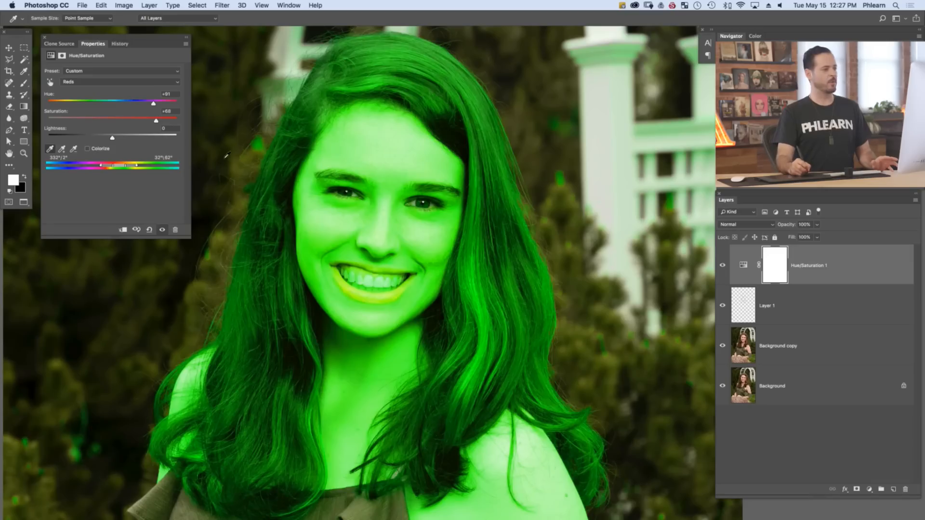
{"action": "left_click_drag", "start_coordinate": [188, 237], "coordinate": [222, 222]}
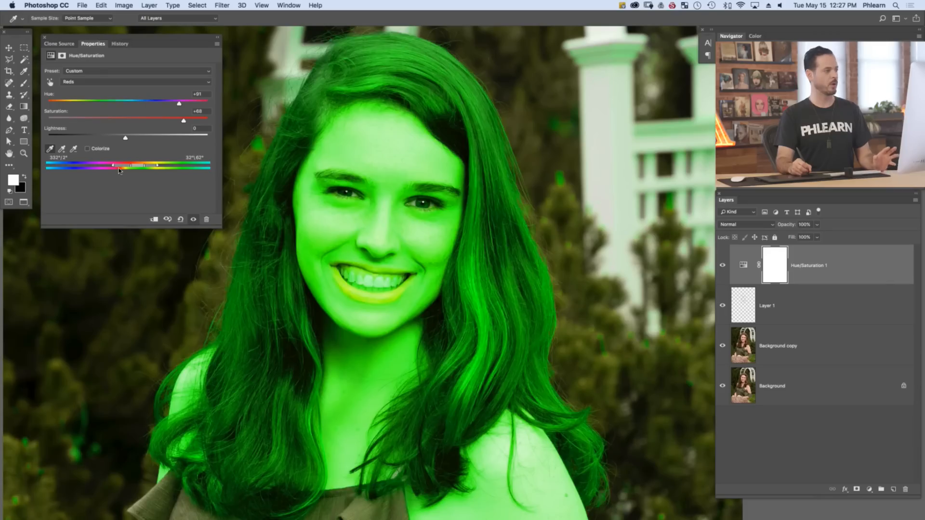
{"action": "left_click_drag", "start_coordinate": [120, 167], "coordinate": [128, 169]}
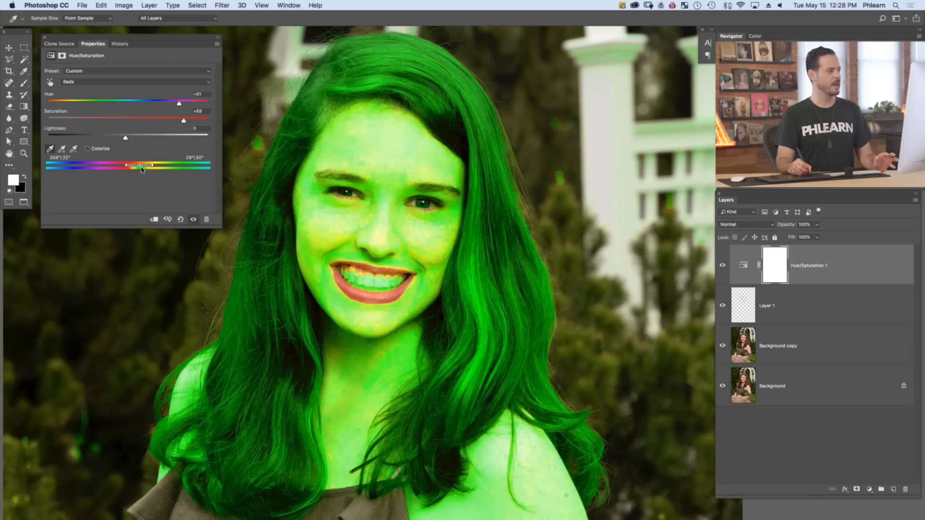
{"action": "mouse_move", "coordinate": [142, 169]}
{"action": "left_mouse_down"}
{"action": "mouse_move", "coordinate": [121, 168]}
{"action": "mouse_move", "coordinate": [152, 169]}
{"action": "mouse_move", "coordinate": [126, 170]}
{"action": "left_mouse_up"}
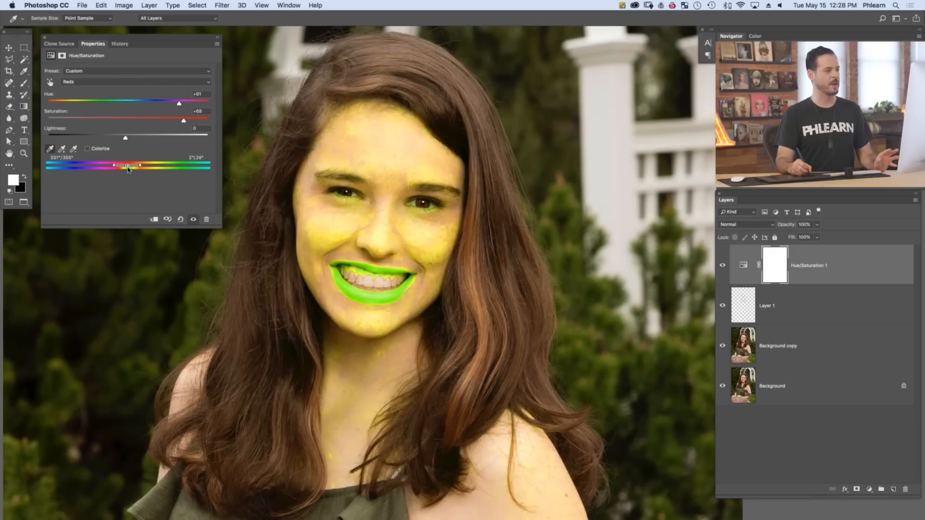
{"action": "left_click_drag", "start_coordinate": [127, 168], "coordinate": [129, 169]}
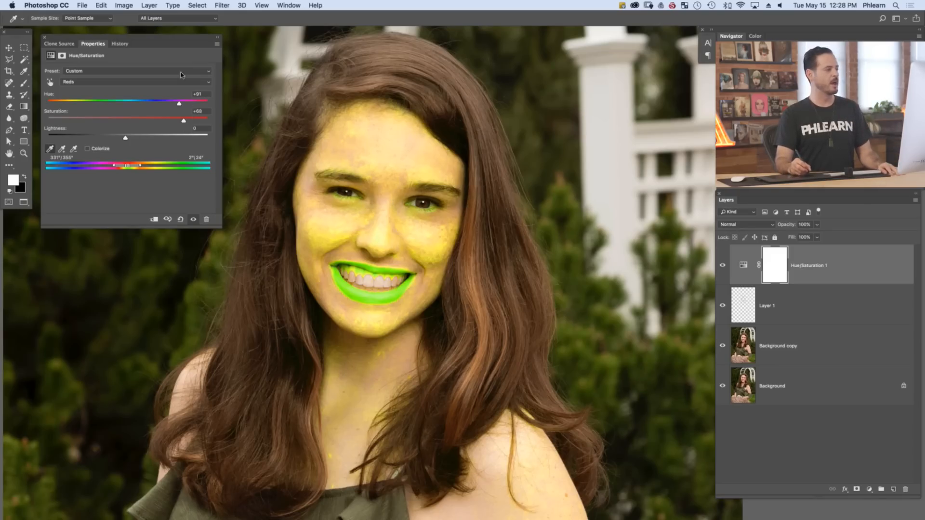
Reset the saturation and hue of the Reds to 0
{"action": "left_click", "coordinate": [187, 116]}
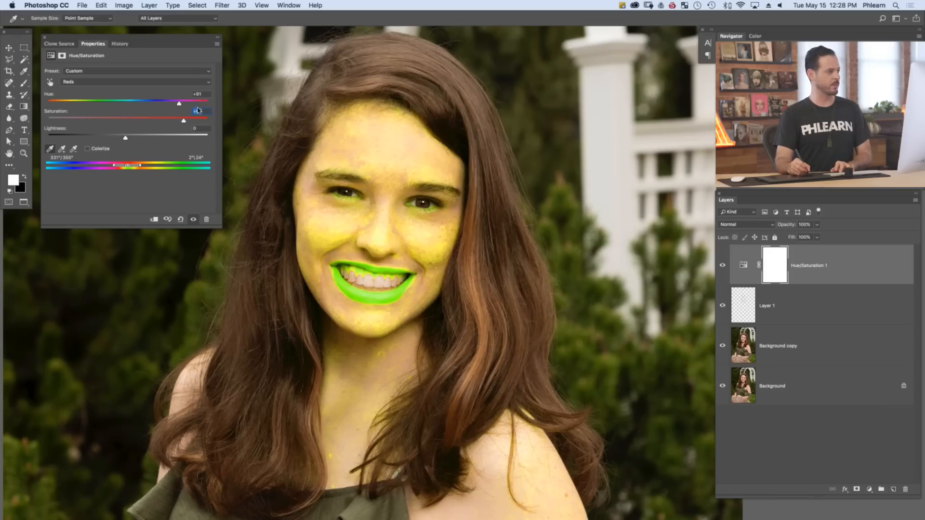
{"action": "type", "text": "0"}
{"action": "key", "text": "shift+Tab"}
{"action": "type", "text": "0"}
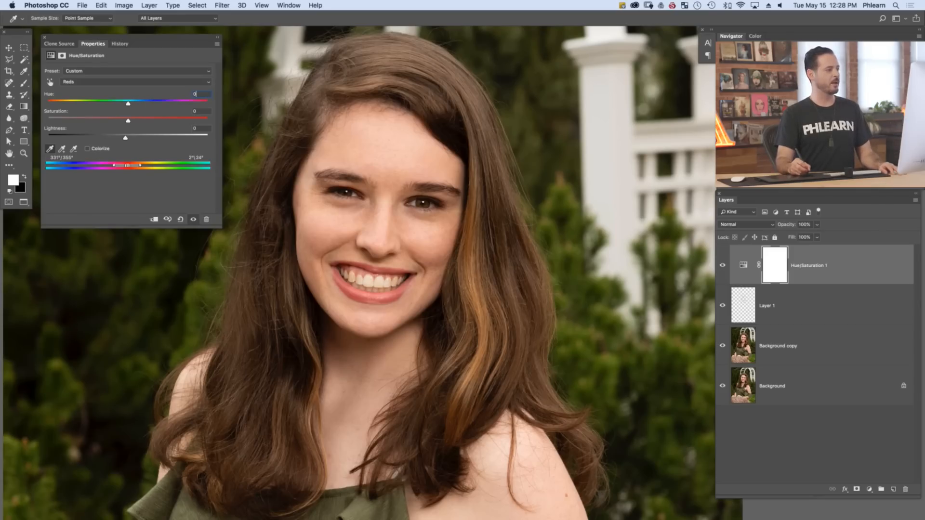
Set the Reds to hue +5, saturation +27 and lightness +37 to even out the redness in the skin
{"action": "key", "text": "Up"}
{"action": "key", "text": "Down"}
{"action": "key", "text": "Down"}
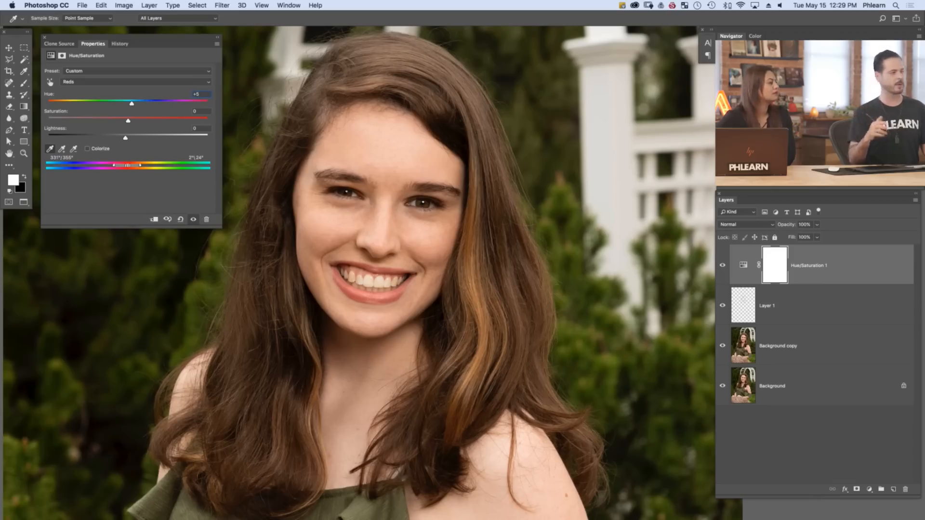
{"action": "left_click_drag", "start_coordinate": [125, 138], "coordinate": [141, 121]}
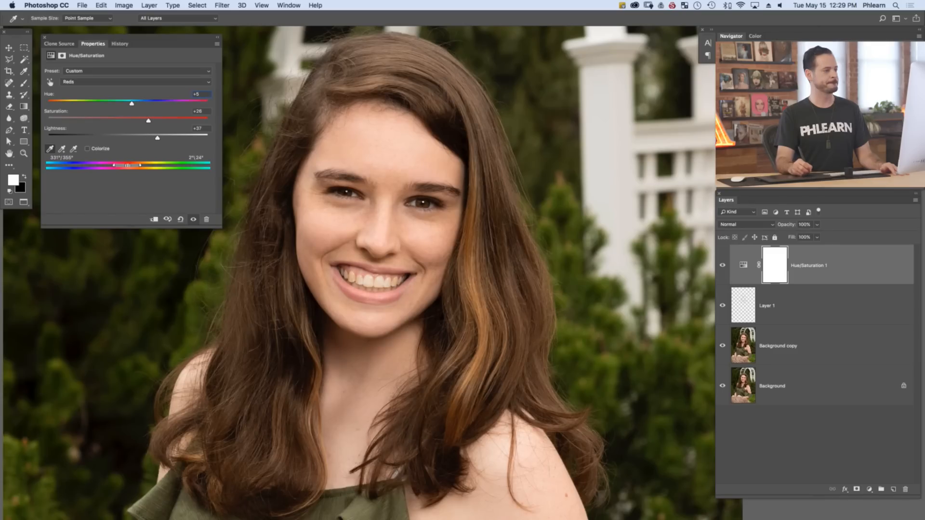
{"action": "left_click_drag", "start_coordinate": [158, 138], "coordinate": [159, 138]}
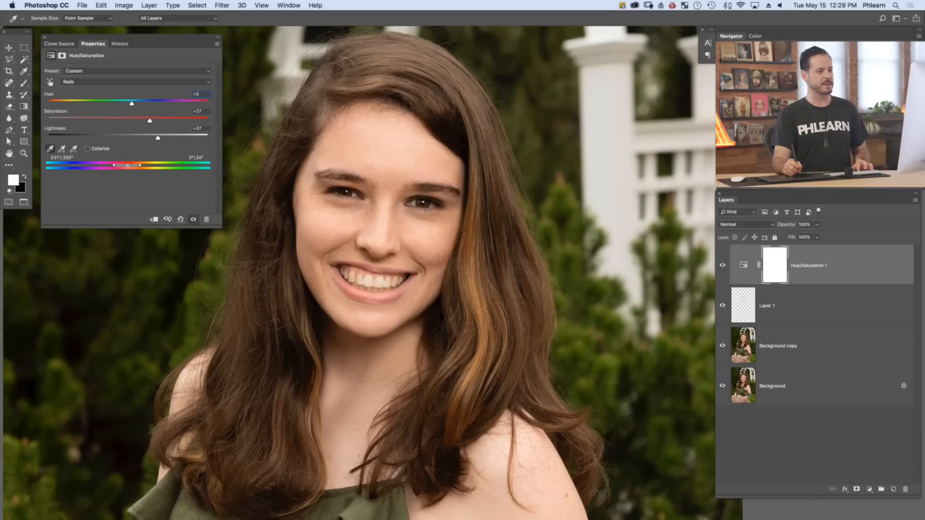
Paint black over the lips on the Hue/Saturation layer's mask with the Brush to exclude them from the adjustment
{"action": "left_click", "coordinate": [774, 265]}
{"action": "key", "text": "b"}
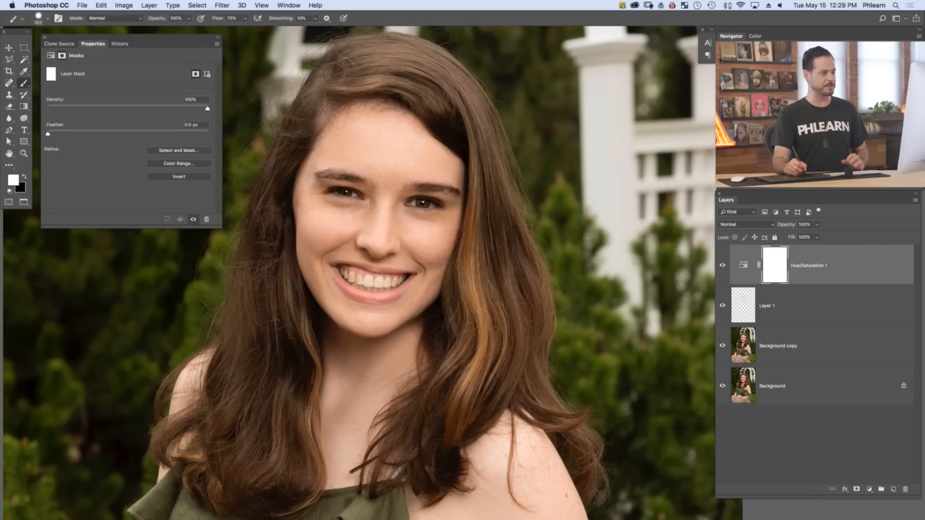
{"action": "key", "text": "x"}
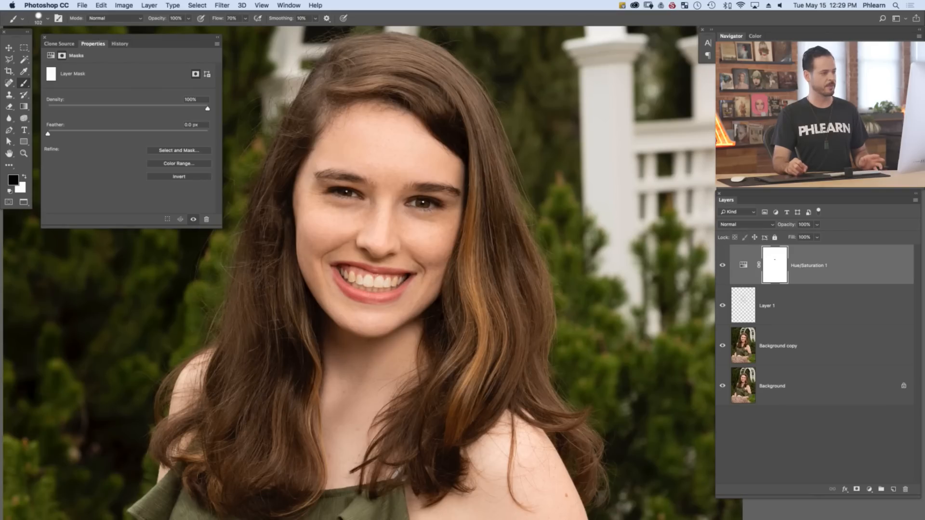
{"action": "left_click_drag", "start_coordinate": [348, 274], "coordinate": [401, 280]}
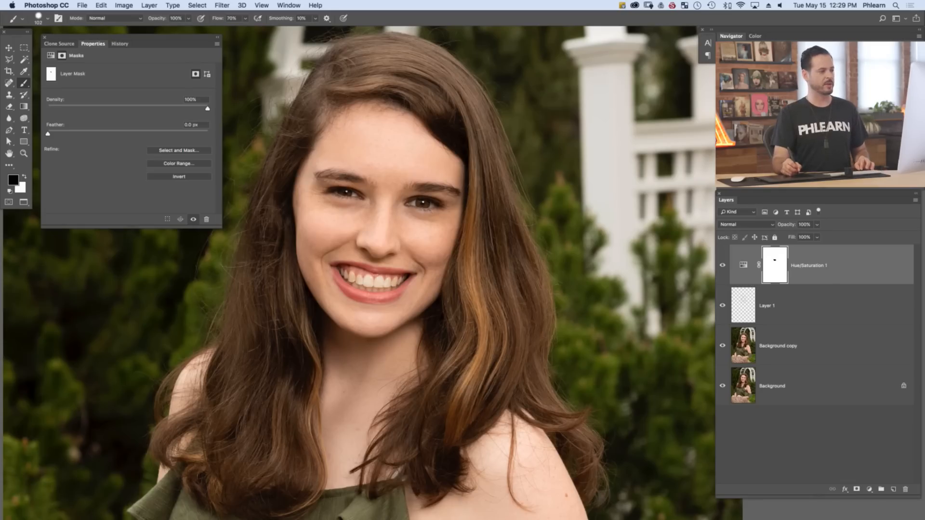
Compare the portrait with the Hue/Saturation adjustment layer hidden and shown
{"action": "key", "text": "super+comma"}
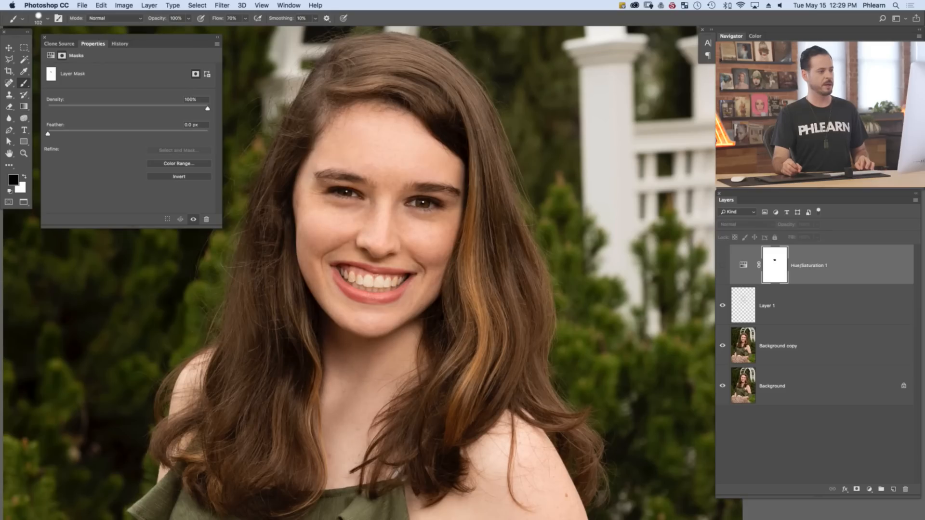
{"action": "key", "text": "super+comma"}
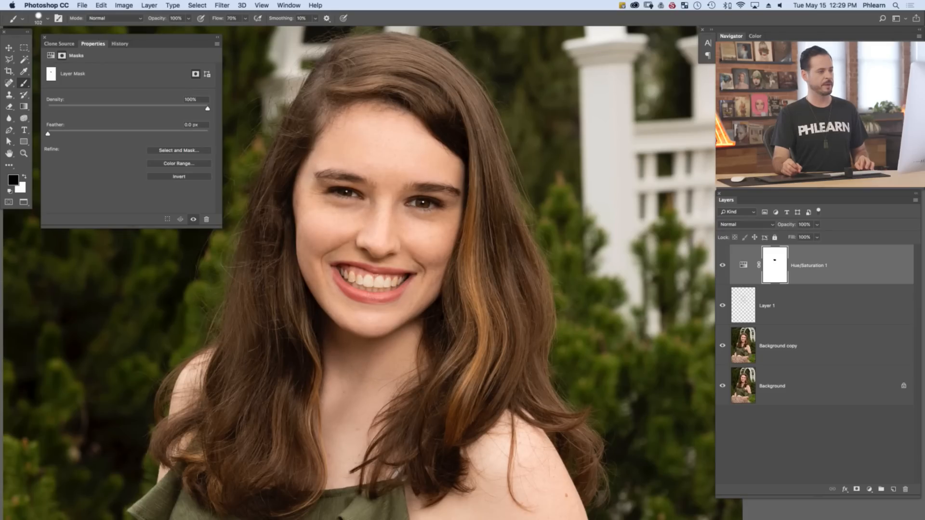
{"action": "key", "text": "super+comma"}
{"action": "key", "text": "super+comma"}
Toggle the Hue/Saturation adjustment layer off and on repeatedly to judge its effect on the skin redness
{"action": "key", "text": "super+comma"}
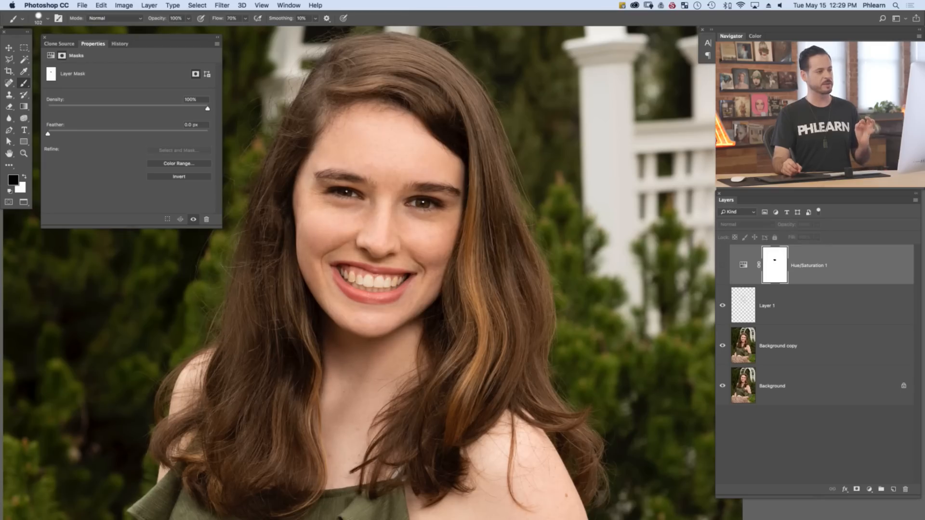
{"action": "key", "text": "super+comma"}
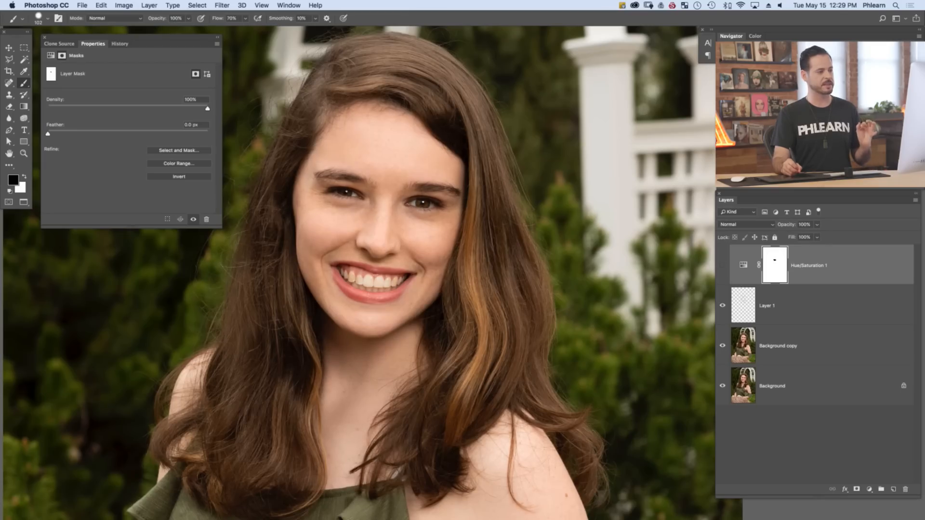
{"action": "key", "text": "super+comma"}
{"action": "key", "text": "super+comma"}
{"action": "key", "text": "super+comma"}
{"action": "key", "text": "super+comma"}
{"action": "key", "text": "super+comma"}
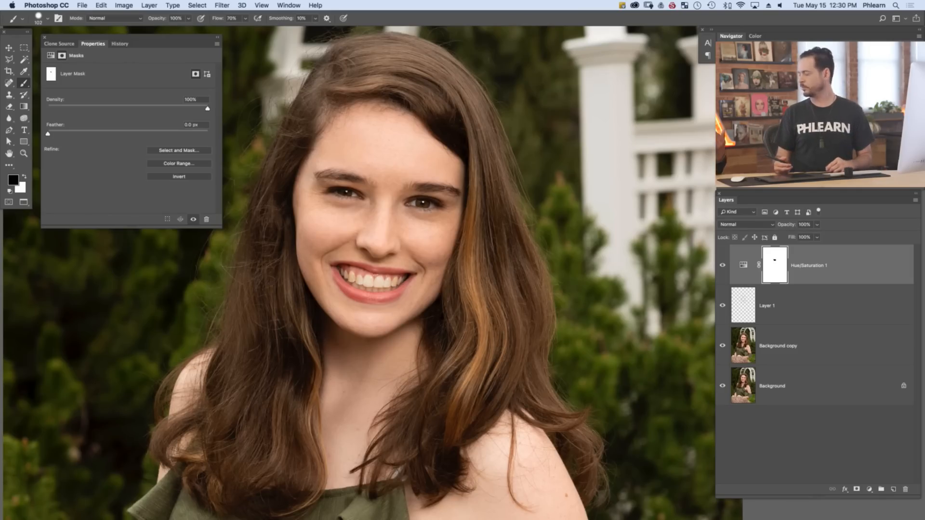
{"action": "left_click", "coordinate": [722, 266]}
{"action": "left_click", "coordinate": [722, 265]}
{"action": "left_click", "coordinate": [722, 265]}
{"action": "left_click", "coordinate": [722, 265]}
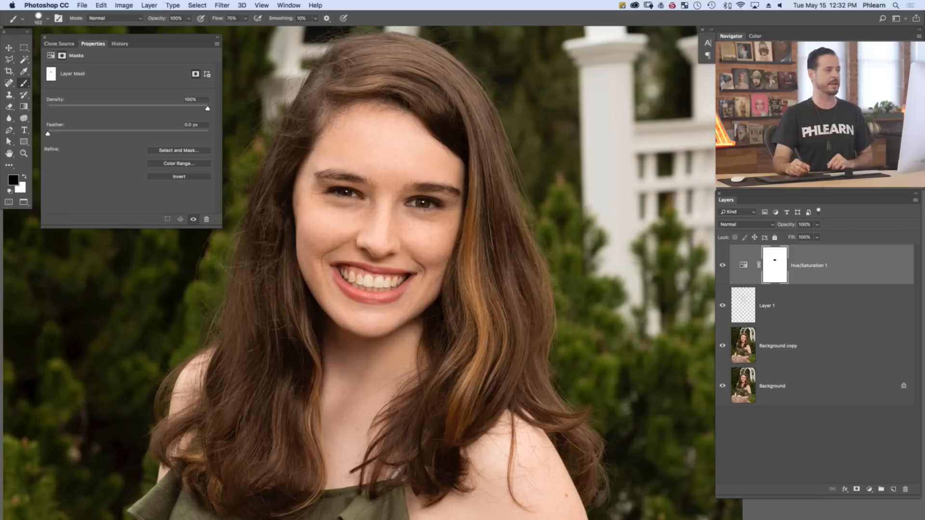
Show the Actions list and check the image's bit depth to determine which frequency separation action fits
{"action": "left_click", "coordinate": [290, 6]}
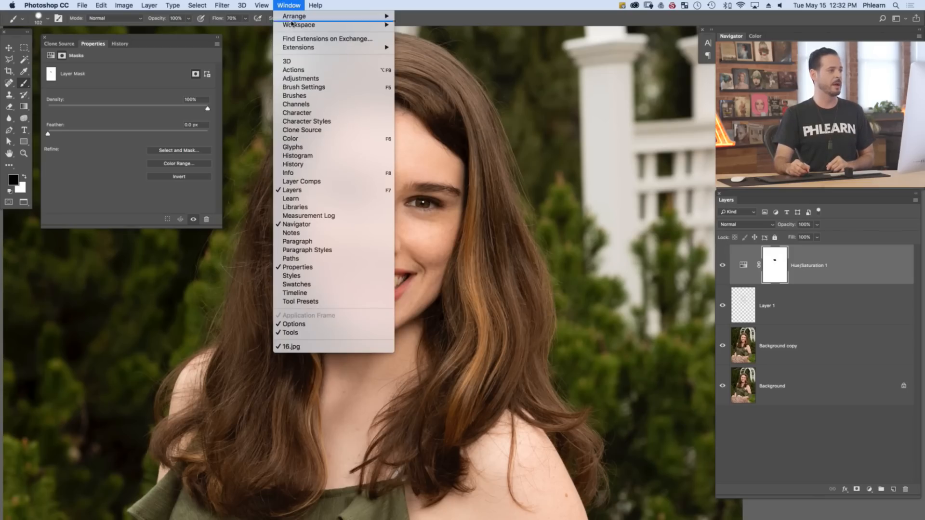
{"action": "left_click", "coordinate": [294, 70]}
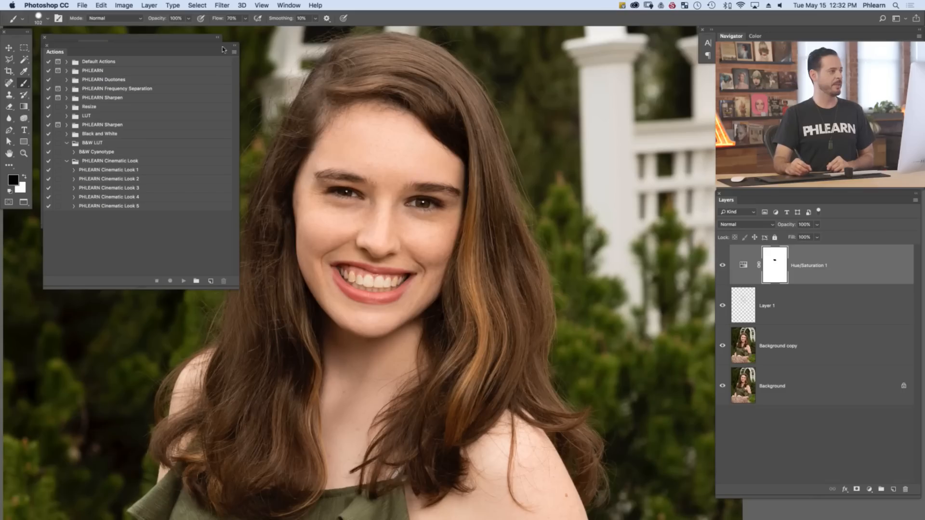
{"action": "left_click", "coordinate": [126, 6]}
{"action": "mouse_move", "coordinate": [130, 17]}
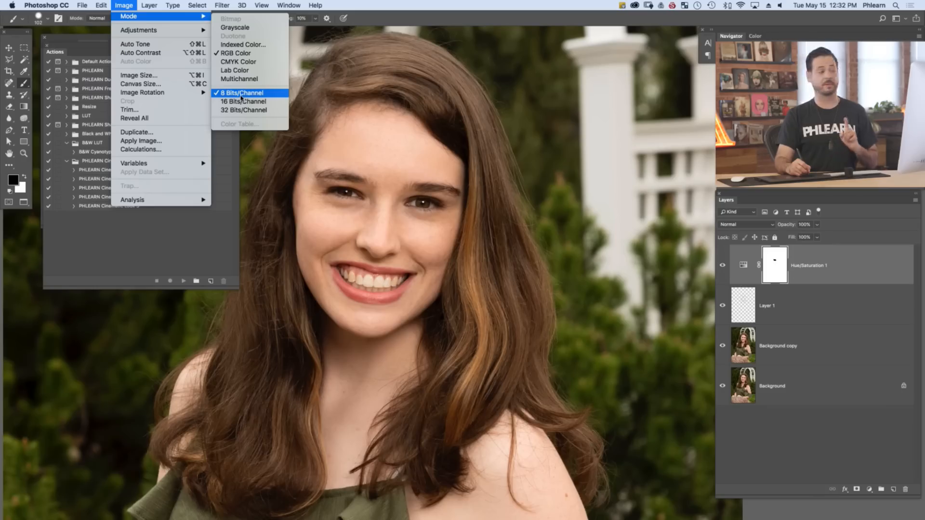
{"action": "left_click", "coordinate": [195, 252]}
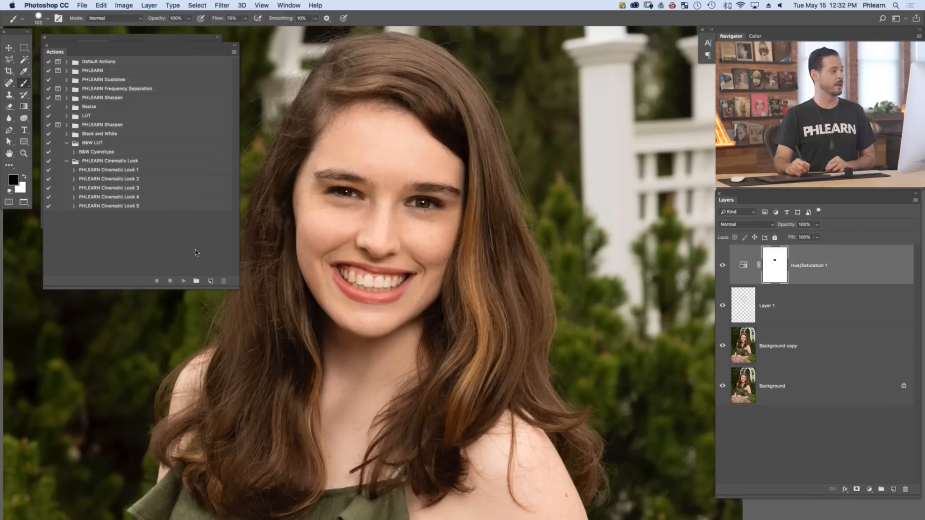
Run the PHLEARN Frequency Separation 8bit action, accepting the suggested Gaussian Blur radius for the low-frequency layer
{"action": "left_click", "coordinate": [66, 90]}
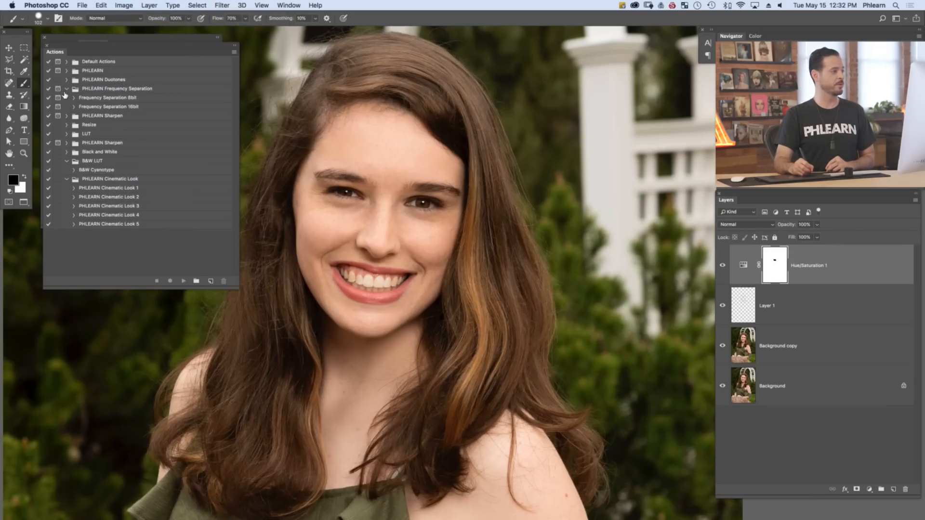
{"action": "left_click", "coordinate": [118, 99]}
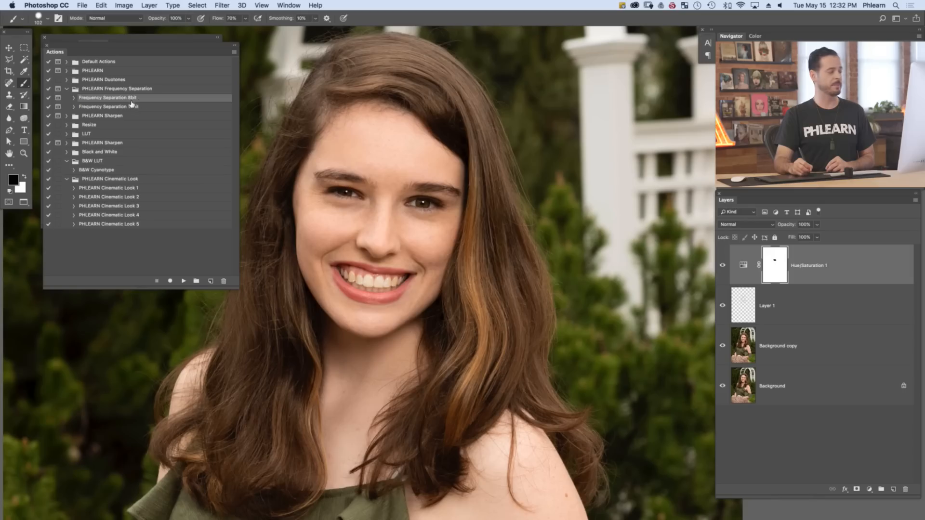
{"action": "left_click", "coordinate": [183, 282]}
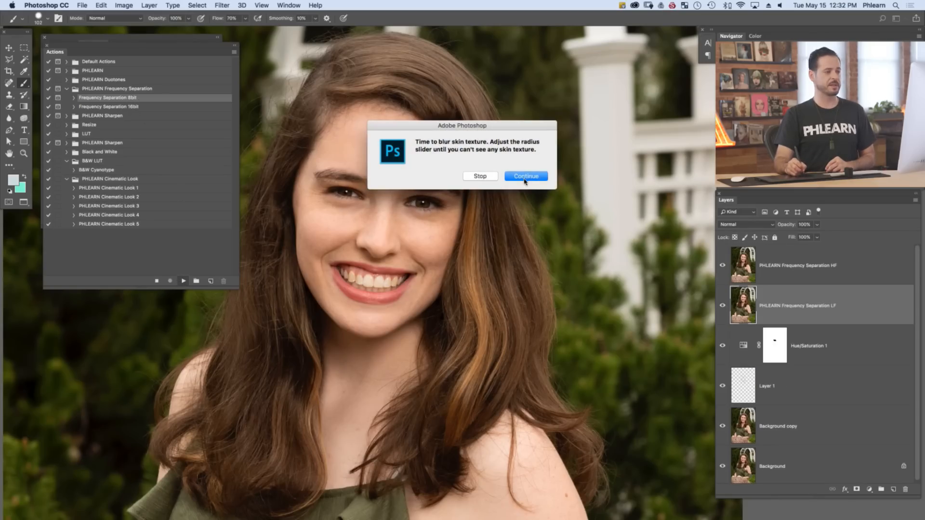
{"action": "left_click", "coordinate": [521, 177]}
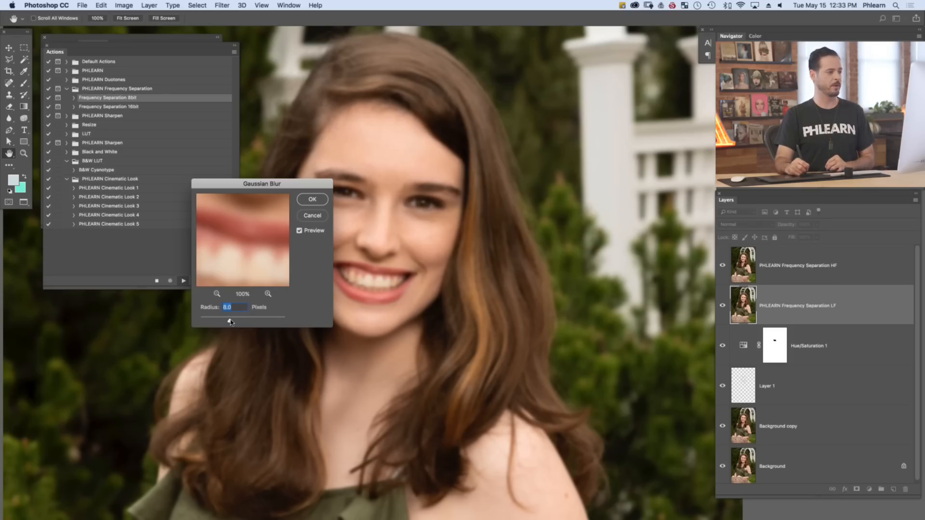
{"action": "left_click", "coordinate": [312, 200]}
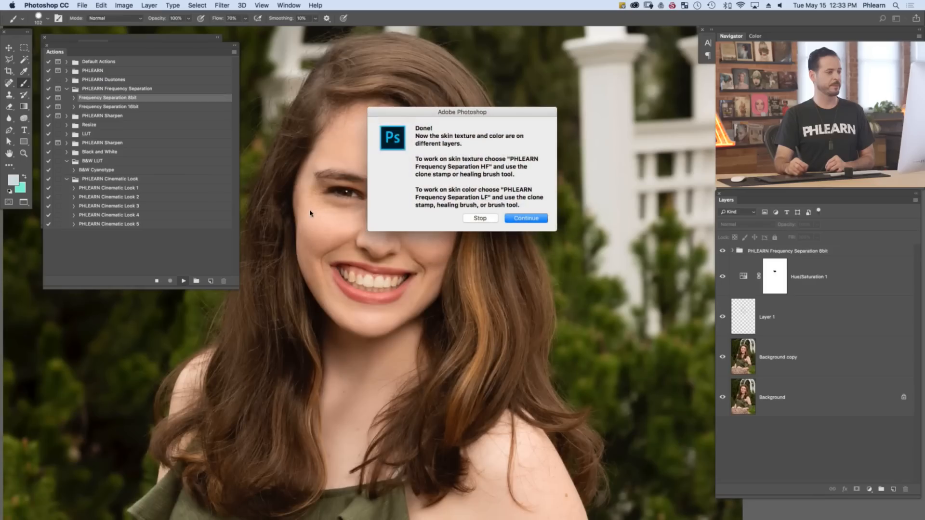
{"action": "left_click", "coordinate": [523, 219]}
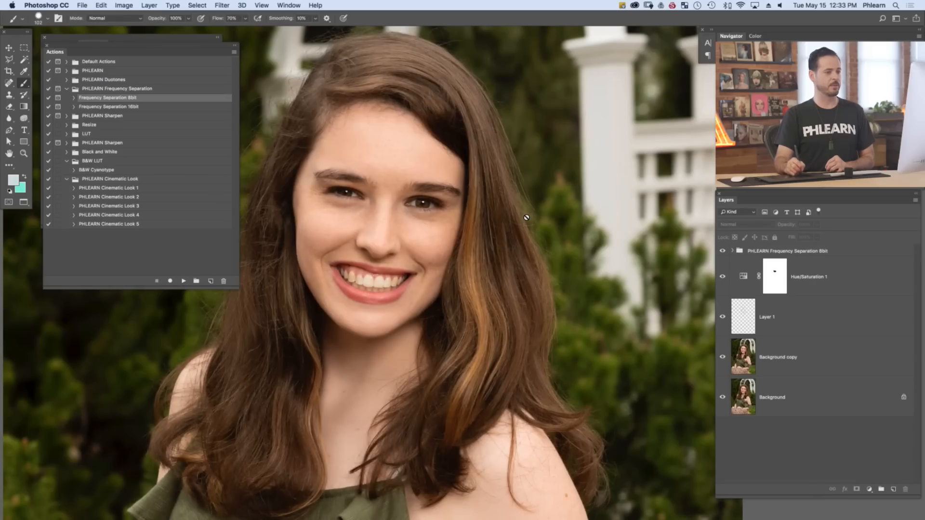
Expand the frequency separation group and compare the portrait with the HF texture layer hidden and shown
{"action": "left_click", "coordinate": [732, 251]}
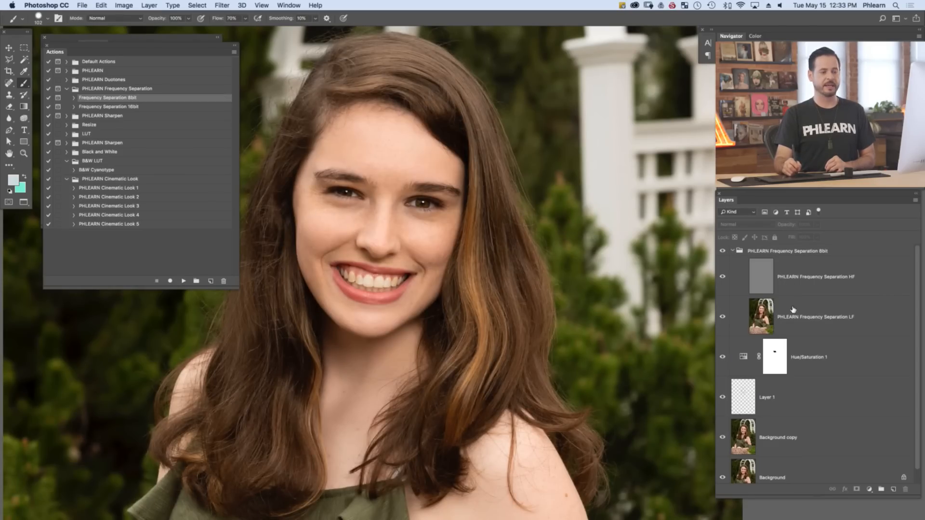
{"action": "left_click", "coordinate": [808, 287]}
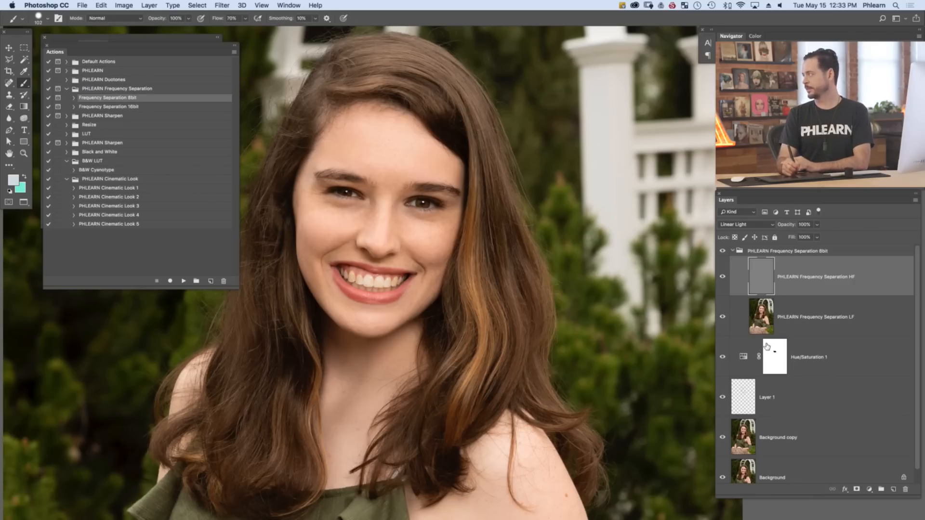
{"action": "left_click", "coordinate": [722, 279]}
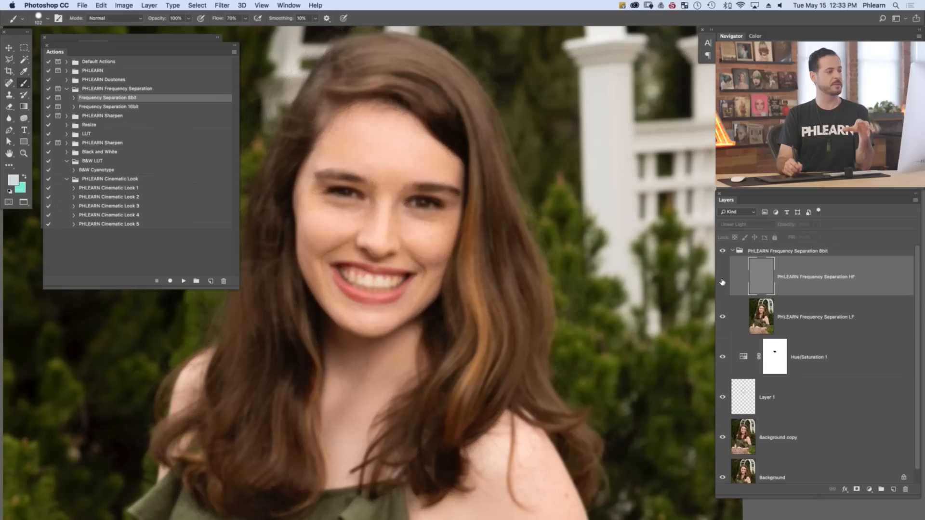
{"action": "left_click", "coordinate": [723, 280]}
{"action": "left_click", "coordinate": [722, 279]}
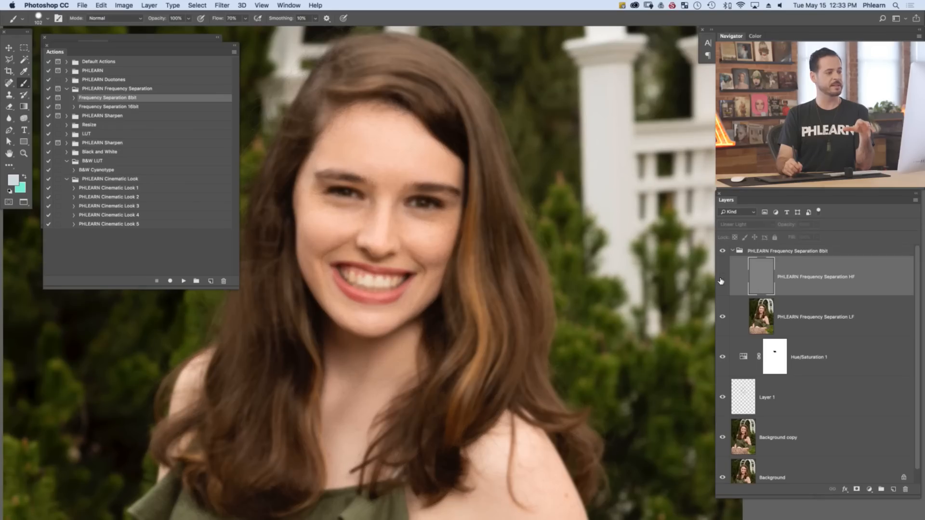
{"action": "left_click", "coordinate": [721, 279]}
{"action": "left_click", "coordinate": [722, 279]}
{"action": "left_click", "coordinate": [722, 280]}
{"action": "left_click", "coordinate": [721, 280]}
{"action": "left_click", "coordinate": [722, 279]}
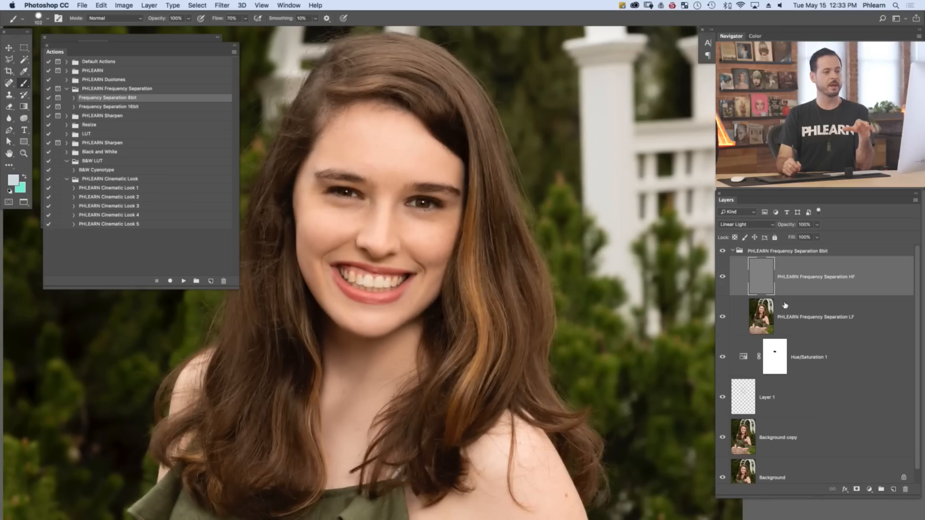
Add a new empty layer directly above the PHLEARN Frequency Separation LF layer, inside the group
{"action": "left_click", "coordinate": [814, 320]}
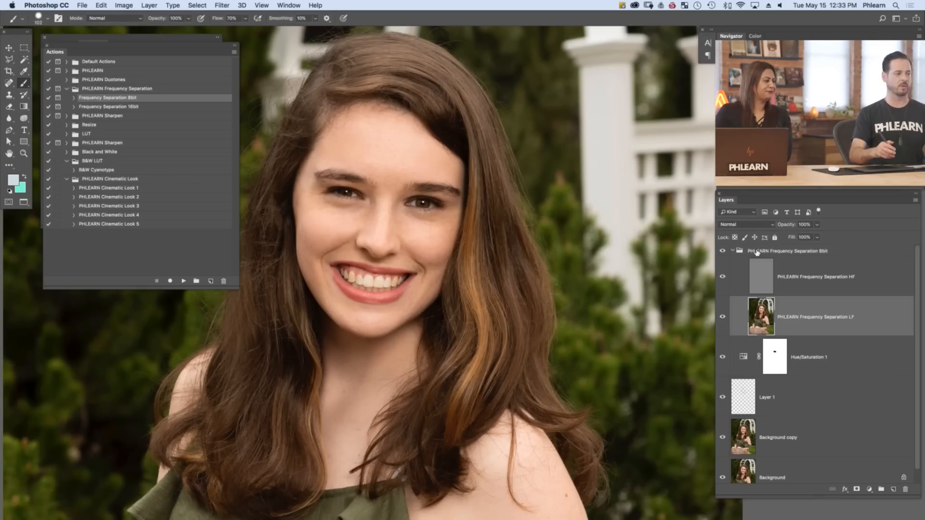
{"action": "left_click", "coordinate": [828, 278]}
{"action": "left_click", "coordinate": [828, 320]}
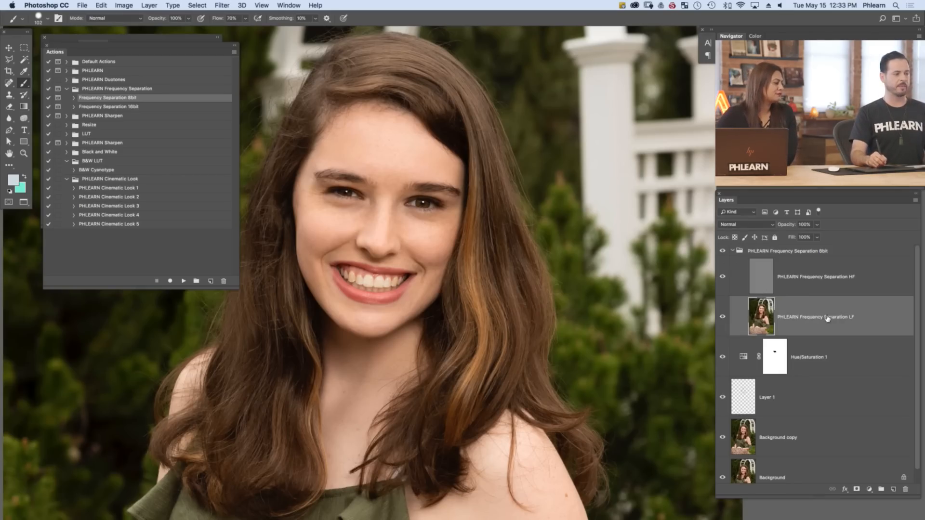
{"action": "left_click", "coordinate": [893, 490]}
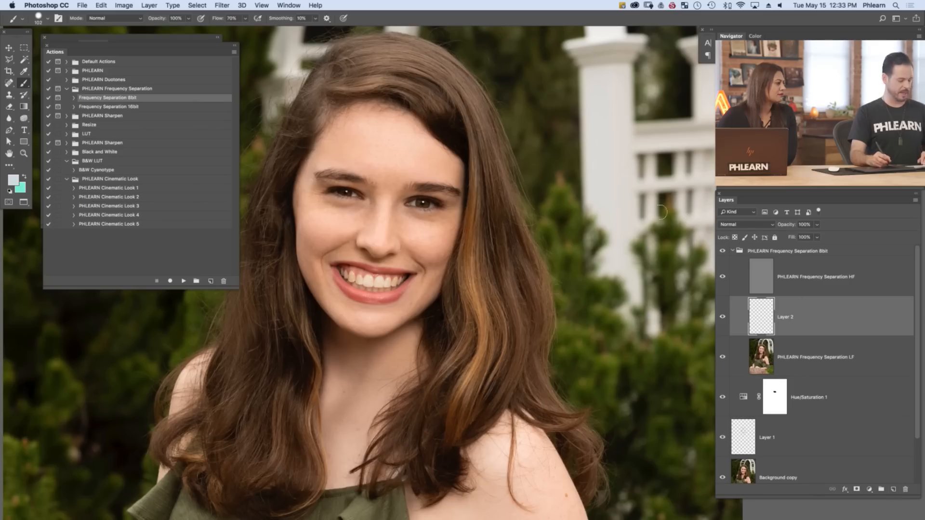
Enlarge the Brush to 397 px with 10% flow, and close the floating Actions and Properties panels
{"action": "right_click", "coordinate": [420, 199]}
{"action": "double_click", "coordinate": [451, 304]}
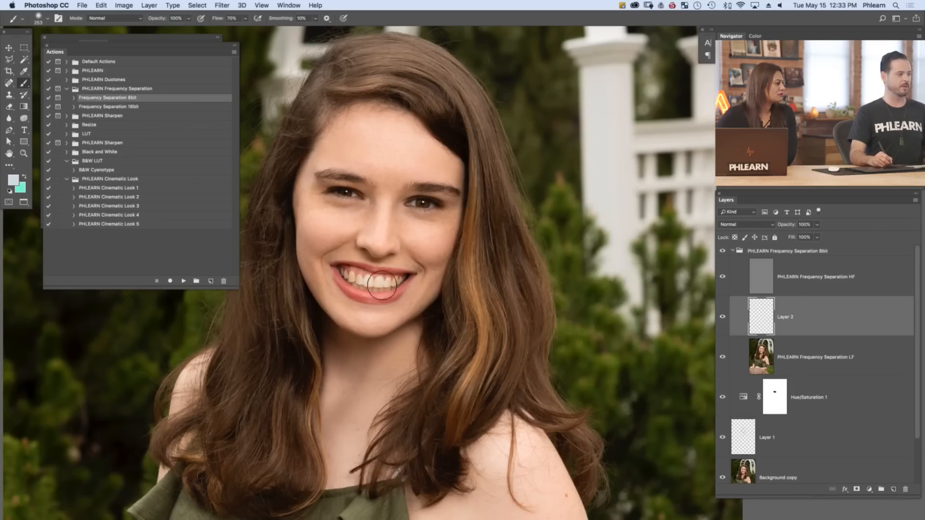
{"action": "key", "text": "shift+1"}
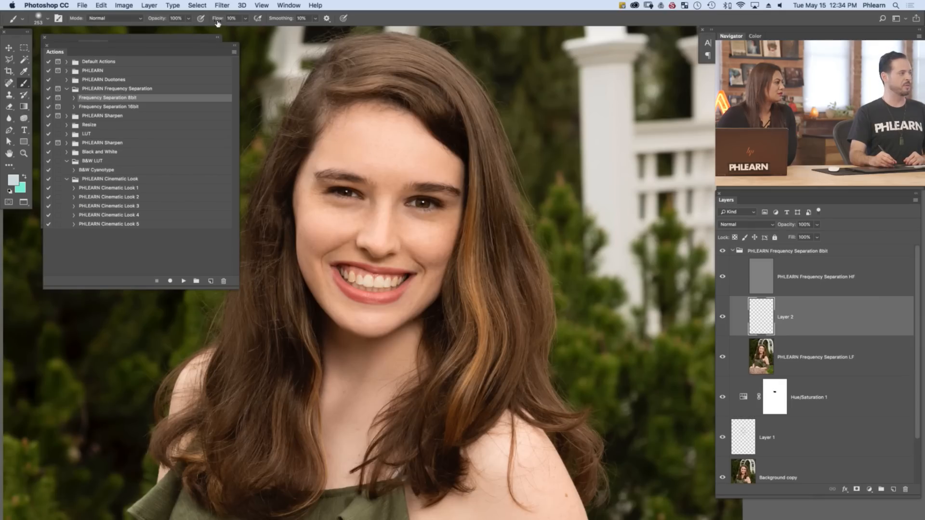
{"action": "left_click", "coordinate": [47, 46]}
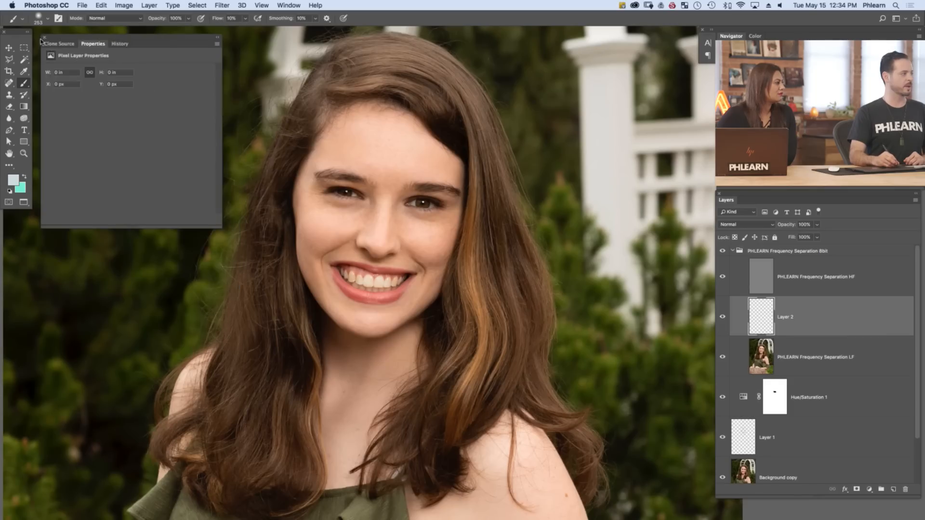
{"action": "left_click", "coordinate": [44, 37]}
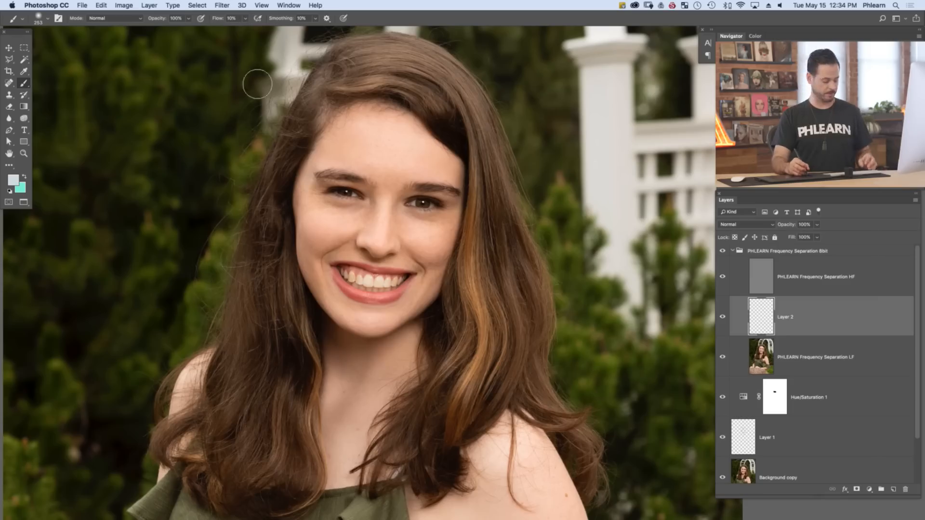
{"action": "left_click_drag", "start_coordinate": [337, 150], "coordinate": [356, 152], "text": "ctrl+alt"}
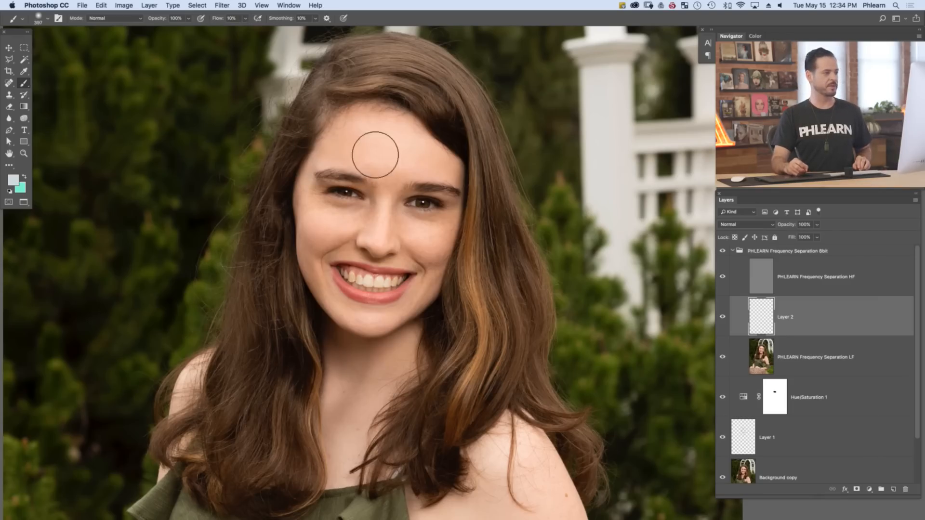
Sample nearby skin tones and paint them softly across the forehead on the new layer to even out its color
{"action": "left_click", "coordinate": [359, 161], "text": "alt"}
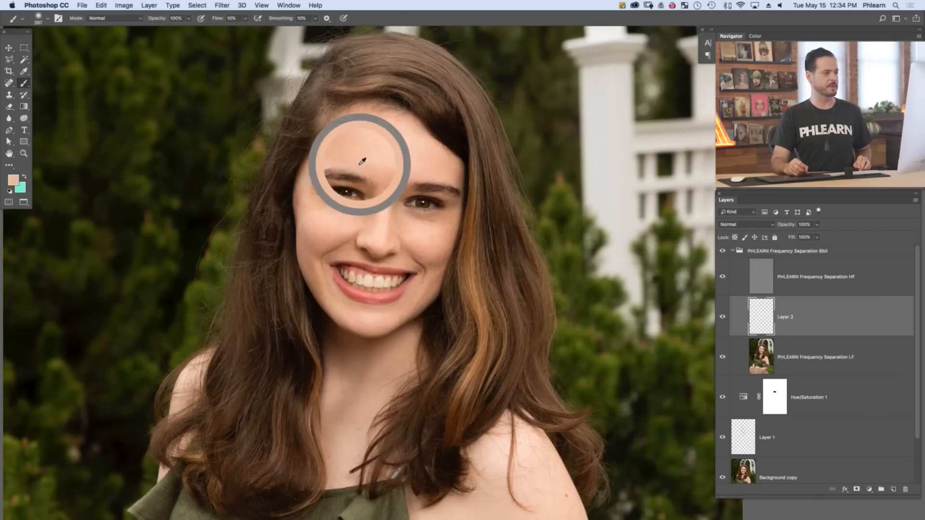
{"action": "mouse_move", "coordinate": [377, 170]}
{"action": "left_mouse_down"}
{"action": "mouse_move", "coordinate": [371, 149]}
{"action": "mouse_move", "coordinate": [384, 169]}
{"action": "mouse_move", "coordinate": [377, 153]}
{"action": "mouse_move", "coordinate": [369, 164]}
{"action": "mouse_move", "coordinate": [377, 179]}
{"action": "mouse_move", "coordinate": [380, 151]}
{"action": "mouse_move", "coordinate": [376, 180]}
{"action": "left_mouse_up"}
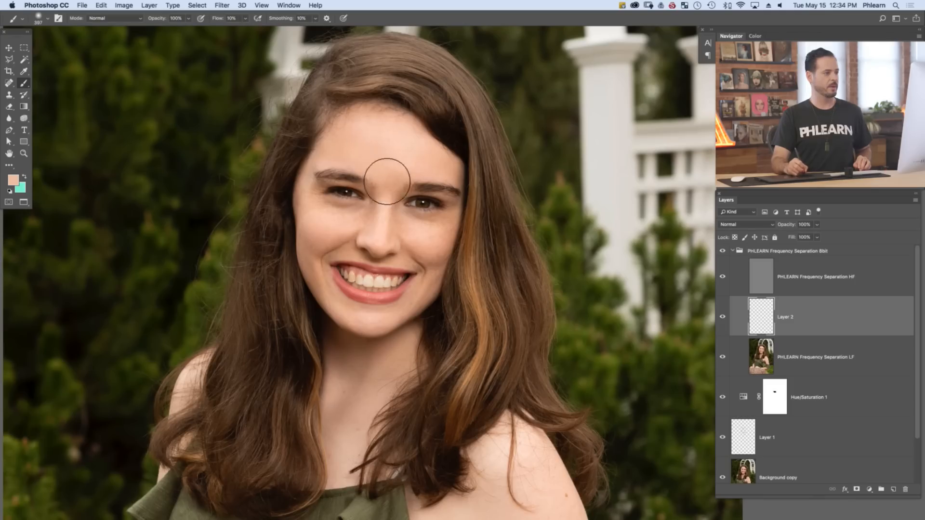
{"action": "left_click", "coordinate": [406, 166], "text": "alt"}
{"action": "left_click_drag", "start_coordinate": [405, 175], "coordinate": [402, 169]}
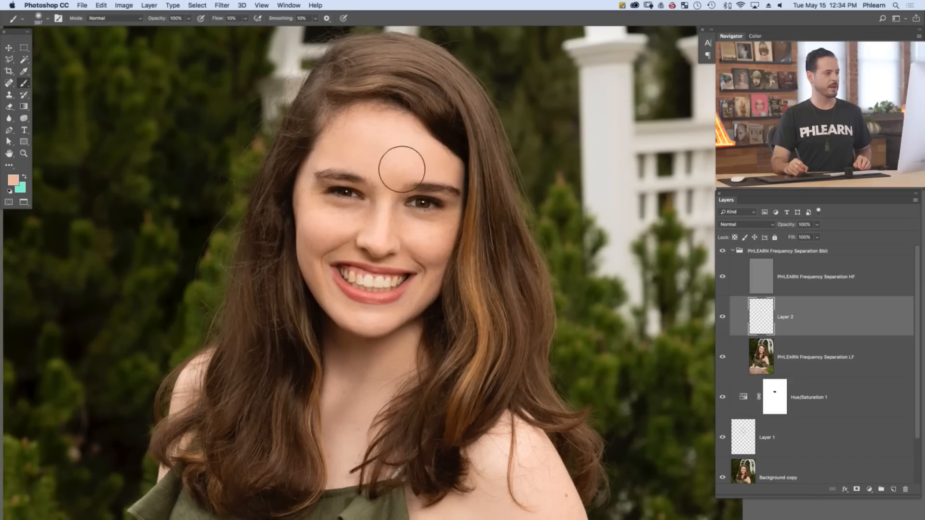
{"action": "left_click", "coordinate": [420, 153], "text": "alt"}
{"action": "left_click_drag", "start_coordinate": [419, 159], "coordinate": [420, 156]}
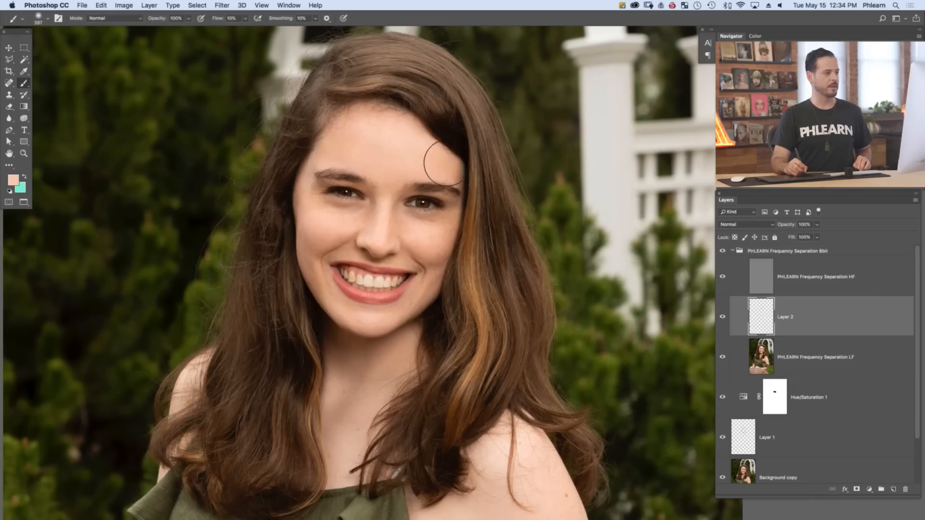
{"action": "left_click", "coordinate": [445, 164], "text": "alt"}
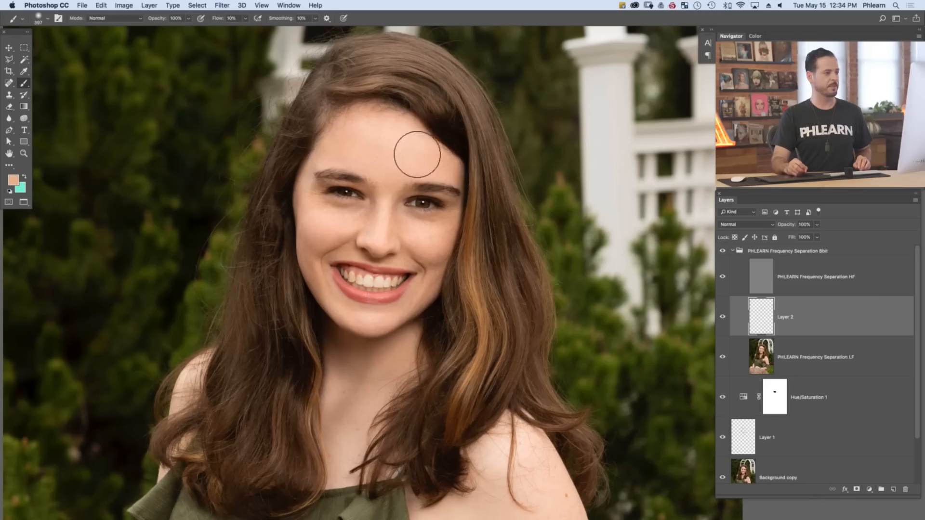
{"action": "left_click", "coordinate": [394, 155], "text": "alt"}
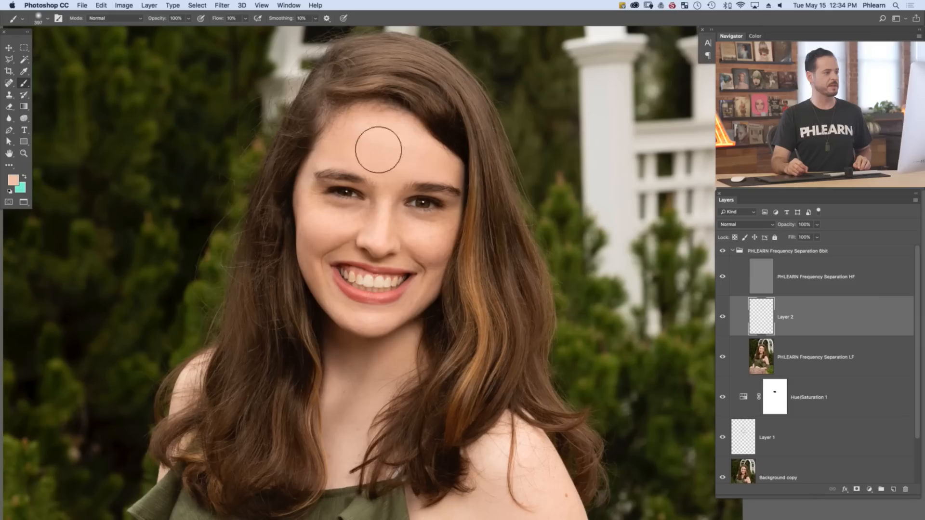
{"action": "left_click", "coordinate": [367, 139], "text": "alt"}
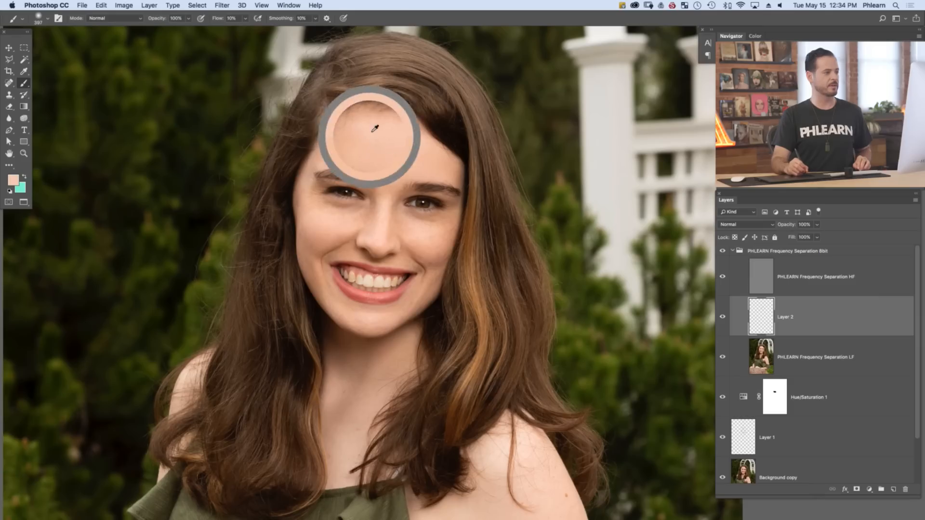
{"action": "left_click", "coordinate": [367, 138], "text": "alt"}
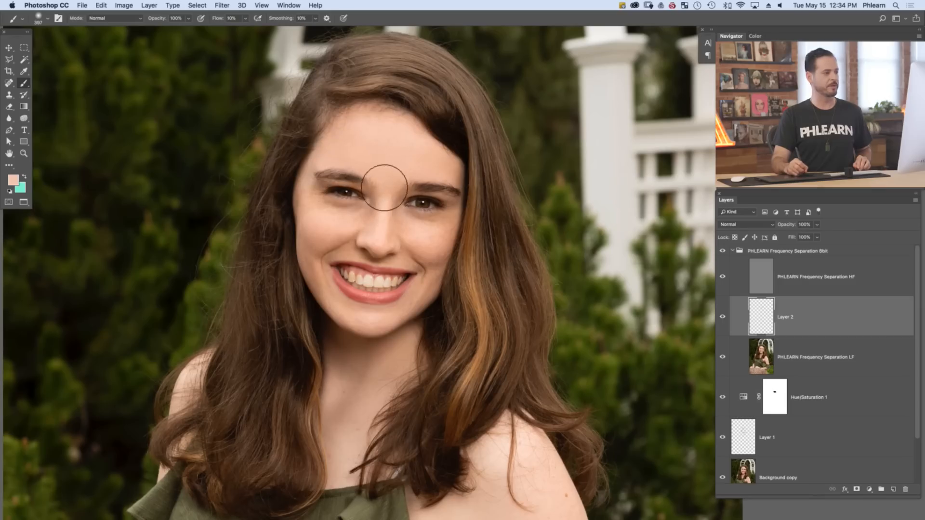
Sample adjacent skin tones and paint them softly along the nose bridge and the nose's image-right side to even the transitions
{"action": "left_click", "coordinate": [403, 218], "text": "alt"}
{"action": "left_click", "coordinate": [403, 224], "text": "alt"}
{"action": "left_click", "coordinate": [390, 215], "text": "alt"}
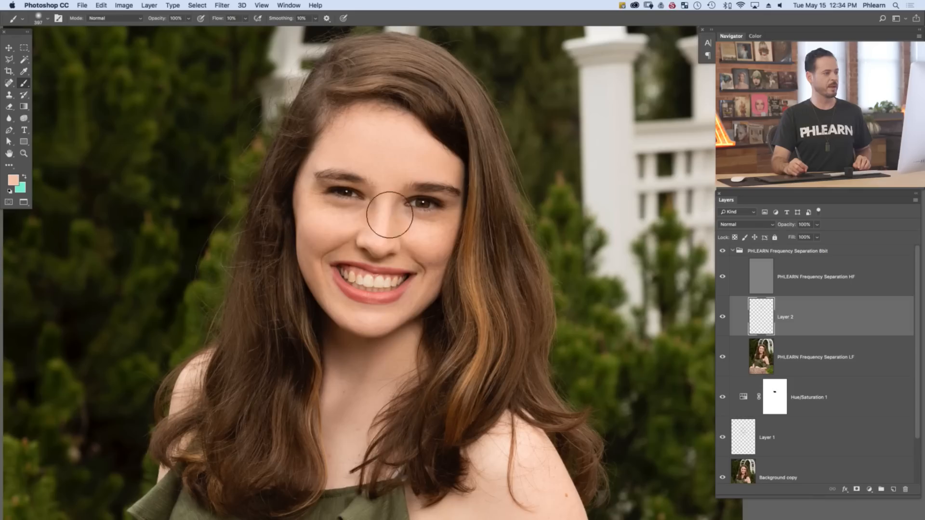
{"action": "mouse_move", "coordinate": [397, 195]}
{"action": "left_mouse_down"}
{"action": "mouse_move", "coordinate": [385, 196]}
{"action": "mouse_move", "coordinate": [399, 219]}
{"action": "mouse_move", "coordinate": [400, 200]}
{"action": "mouse_move", "coordinate": [400, 223]}
{"action": "mouse_move", "coordinate": [394, 211]}
{"action": "mouse_move", "coordinate": [408, 235]}
{"action": "left_mouse_up"}
{"action": "left_click", "coordinate": [397, 192], "text": "alt"}
{"action": "left_click", "coordinate": [405, 221], "text": "alt"}
Reduce the brush to 221 px and blend sampled skin tones beneath the image-right eye
{"action": "left_click", "coordinate": [419, 230], "text": "alt"}
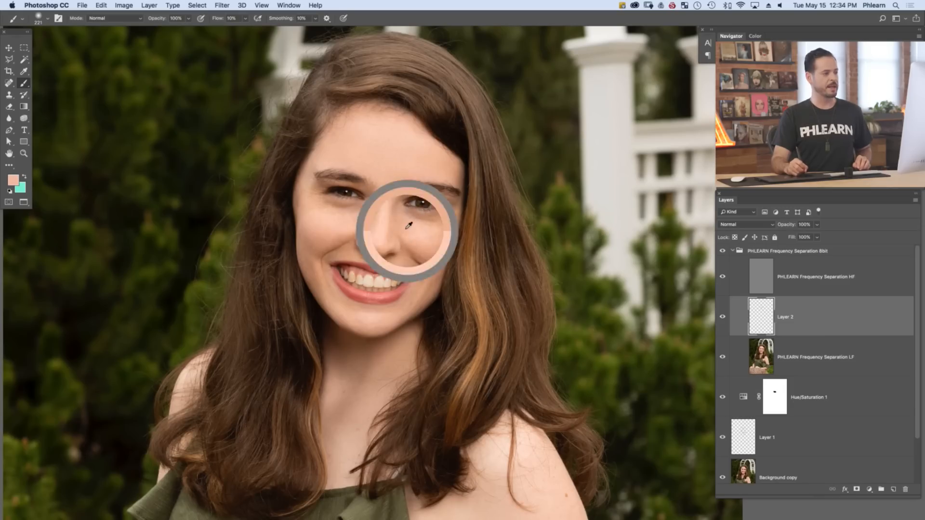
{"action": "left_click", "coordinate": [420, 228], "text": "alt"}
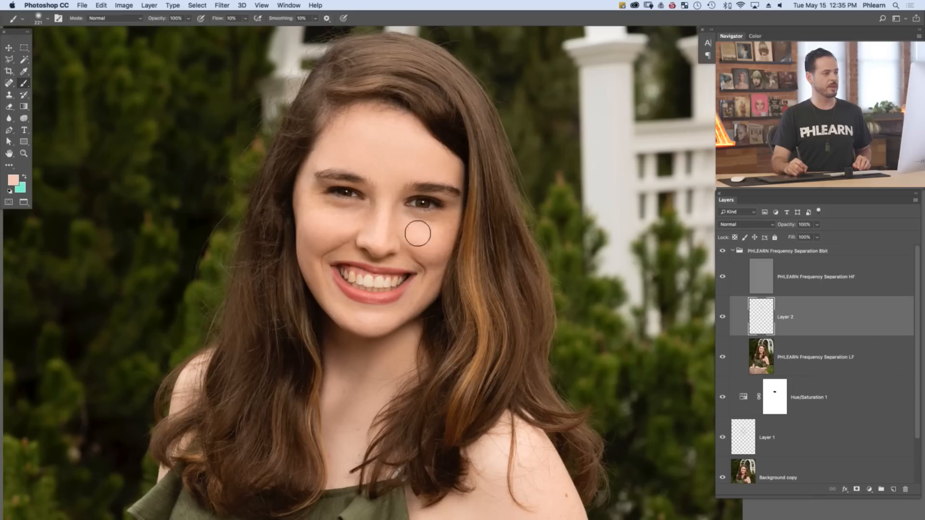
{"action": "left_click", "coordinate": [439, 226], "text": "alt"}
{"action": "left_click", "coordinate": [441, 225], "text": "alt"}
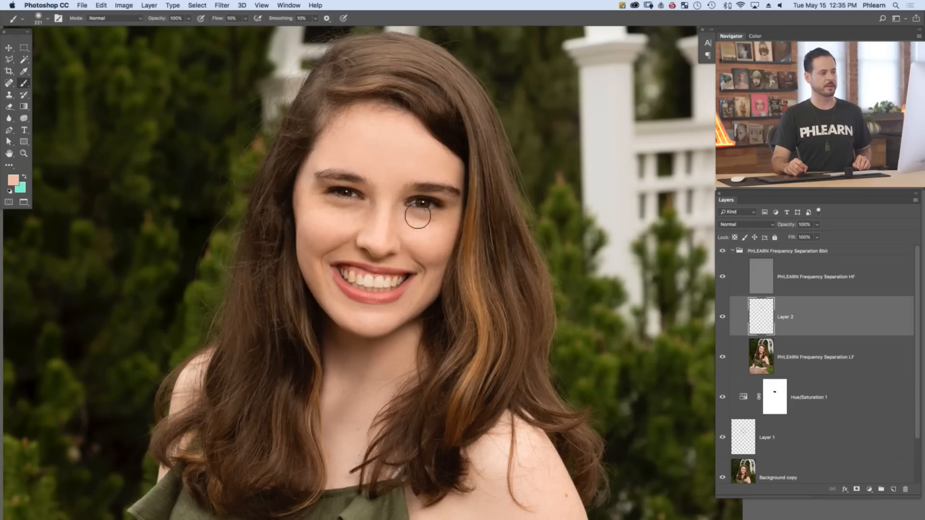
Enlarge the brush to 284 px and smooth the image-right cheek with repeatedly sampled highlight and shadow skin tones
{"action": "left_click_drag", "start_coordinate": [429, 241], "coordinate": [438, 241]}
{"action": "left_click", "coordinate": [428, 237], "text": "alt"}
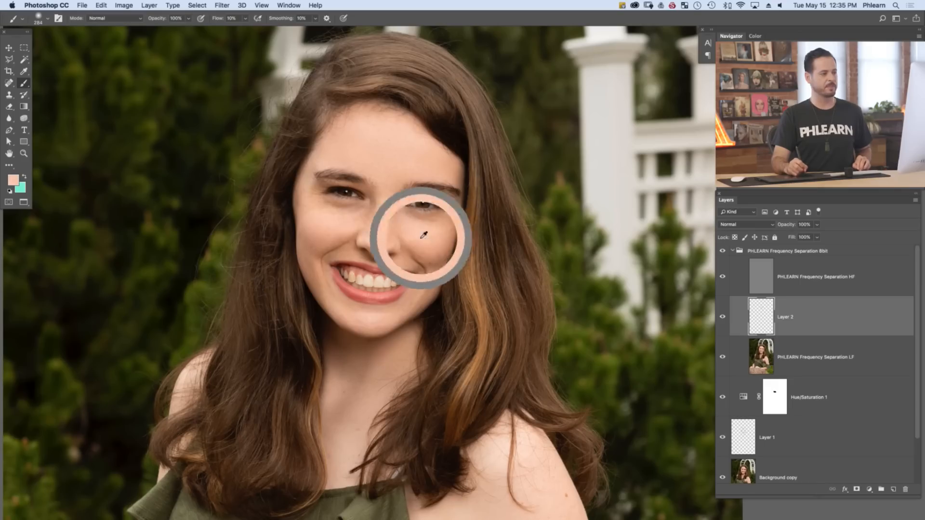
{"action": "left_click", "coordinate": [434, 248], "text": "alt"}
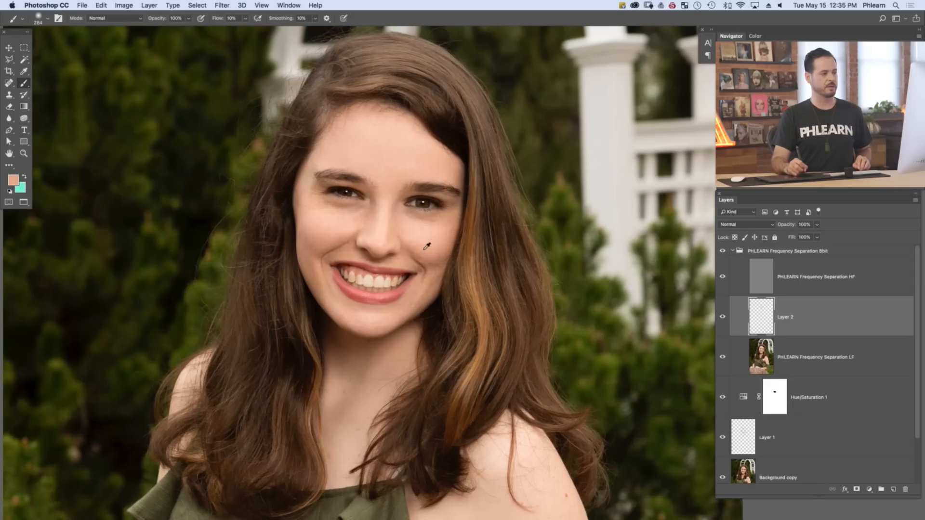
{"action": "left_click", "coordinate": [440, 259], "text": "alt"}
{"action": "left_click", "coordinate": [437, 261], "text": "alt"}
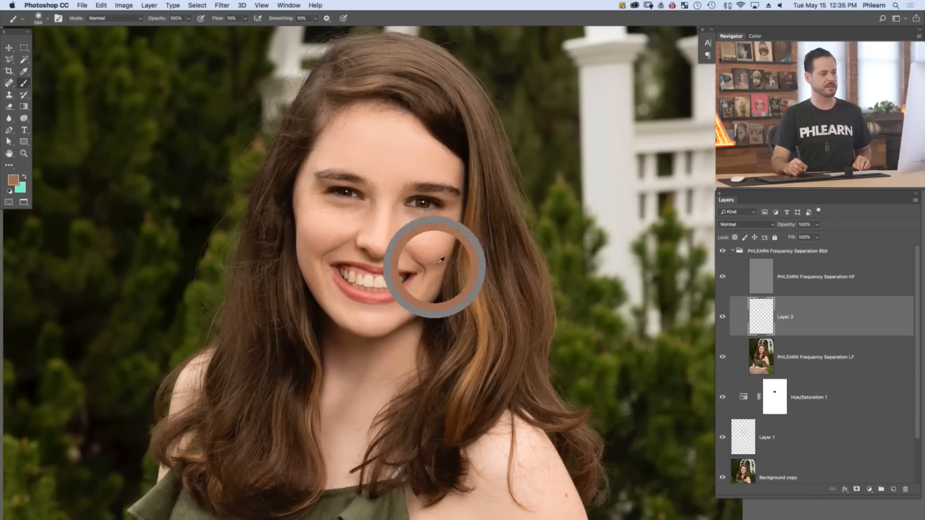
{"action": "left_click", "coordinate": [431, 245], "text": "alt"}
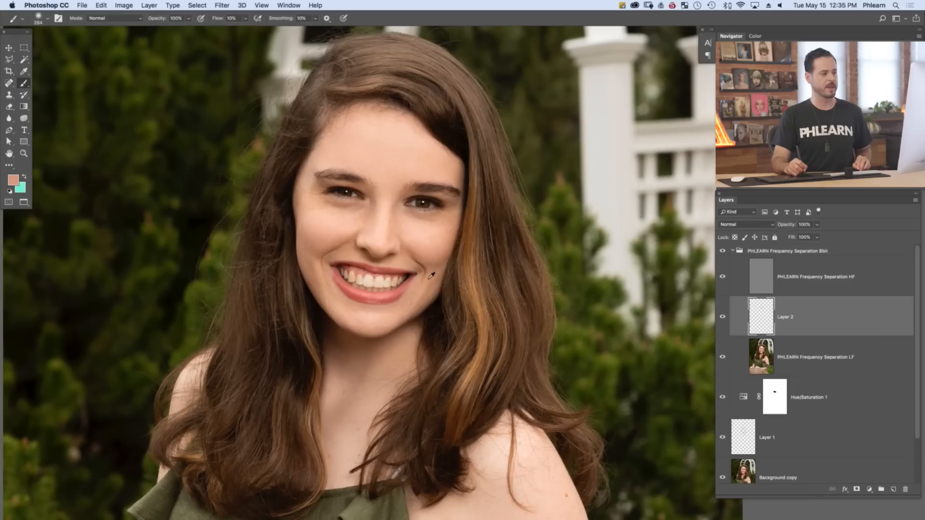
{"action": "left_click", "coordinate": [429, 258], "text": "alt"}
{"action": "left_click_drag", "start_coordinate": [426, 263], "coordinate": [439, 264]}
{"action": "left_click", "coordinate": [436, 247], "text": "alt"}
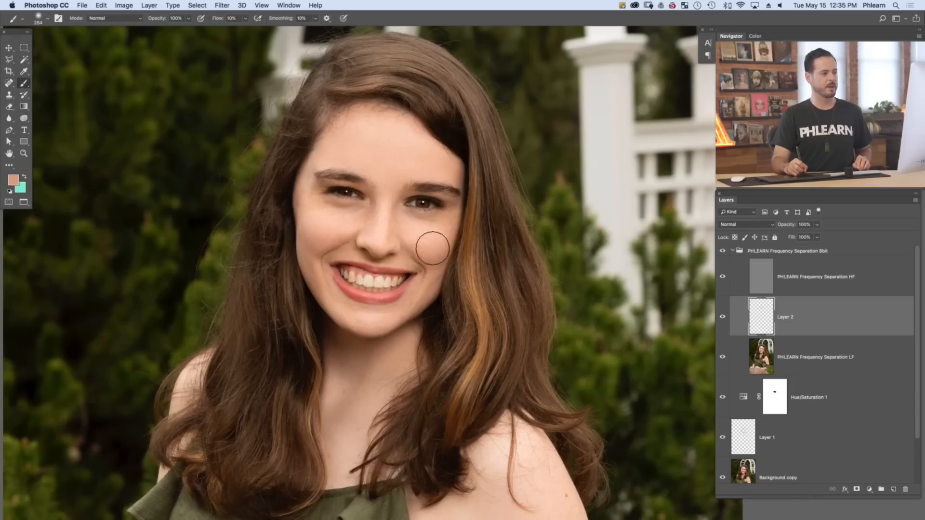
{"action": "left_click", "coordinate": [427, 231], "text": "alt"}
{"action": "left_click_drag", "start_coordinate": [429, 235], "coordinate": [434, 234]}
Blend sampled skin tones over the upper nose bridge between the eyes
{"action": "left_click_drag", "start_coordinate": [339, 224], "coordinate": [372, 202]}
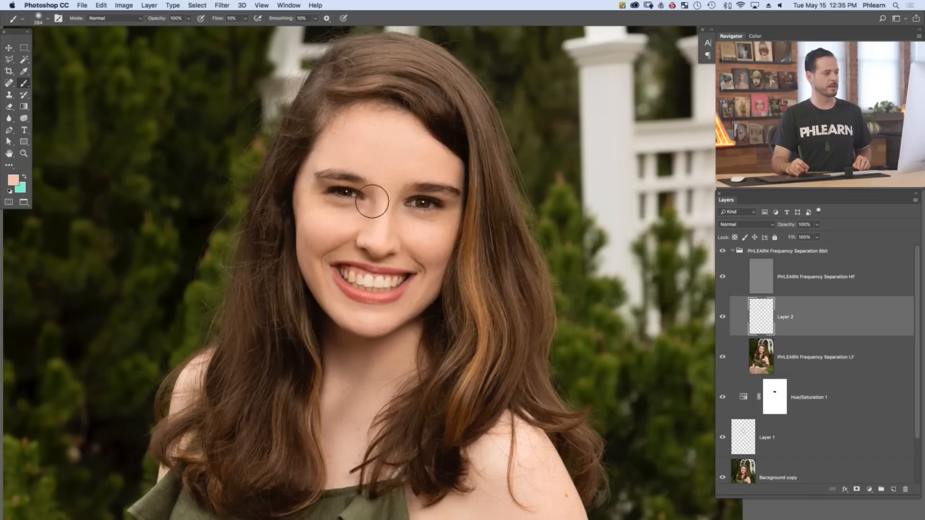
{"action": "left_click", "coordinate": [384, 202], "text": "alt"}
{"action": "left_click", "coordinate": [383, 203], "text": "alt"}
{"action": "left_click", "coordinate": [384, 203], "text": "alt"}
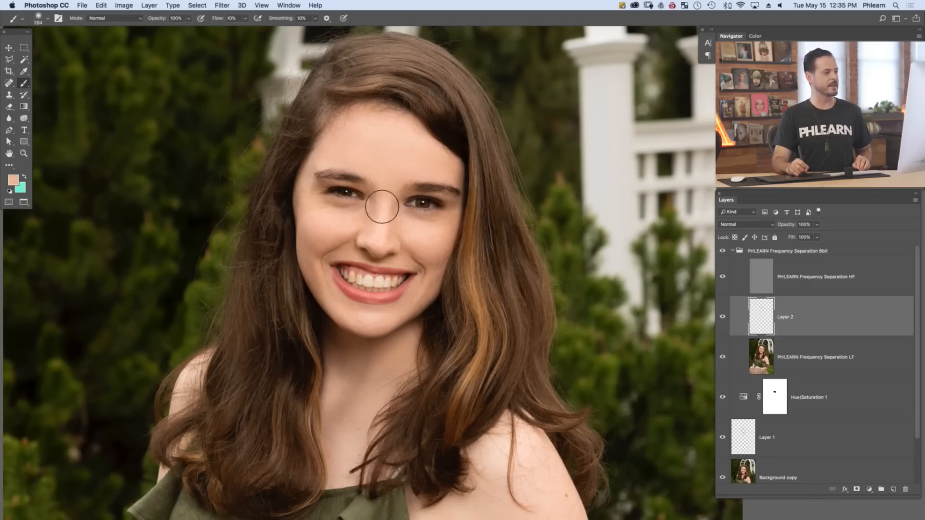
Paint sampled skin tones beneath the image-left eye and out toward its outer corner to soften the shadows
{"action": "left_click", "coordinate": [347, 216], "text": "alt"}
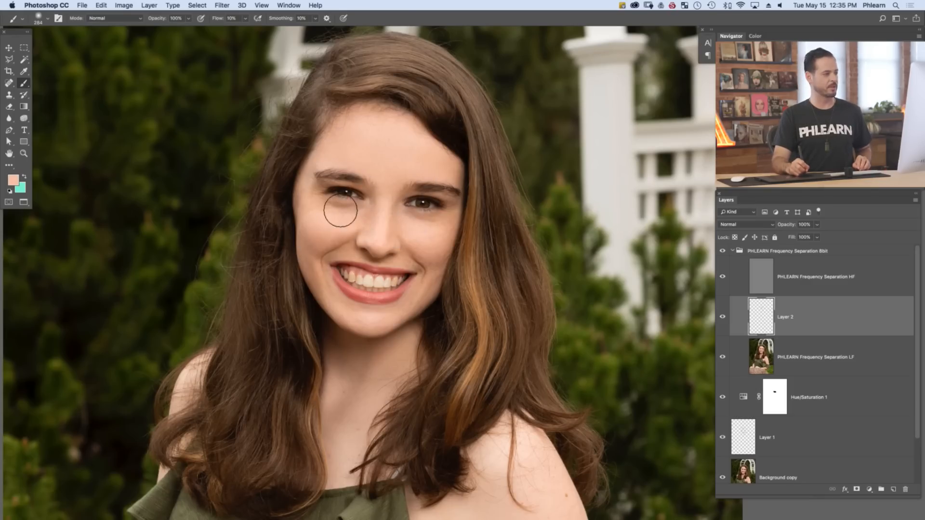
{"action": "left_click", "coordinate": [331, 221], "text": "alt"}
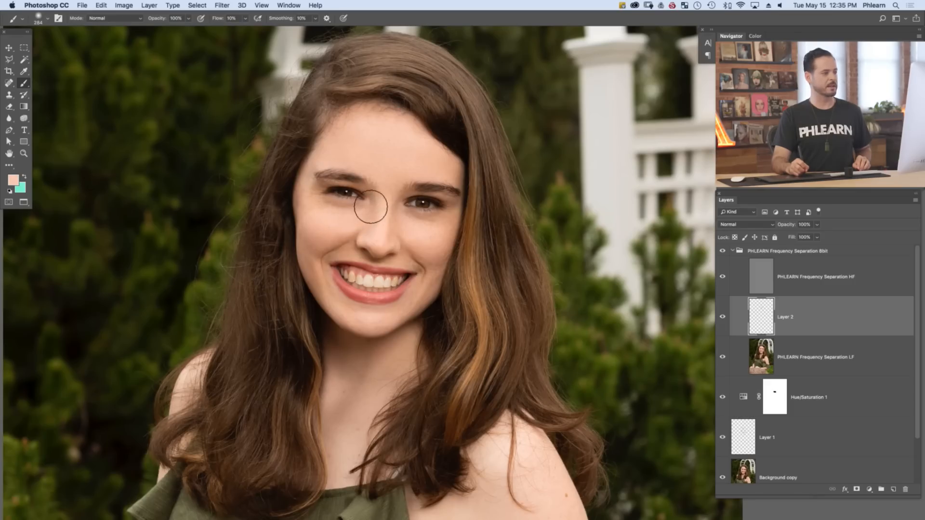
{"action": "left_click", "coordinate": [383, 192], "text": "alt"}
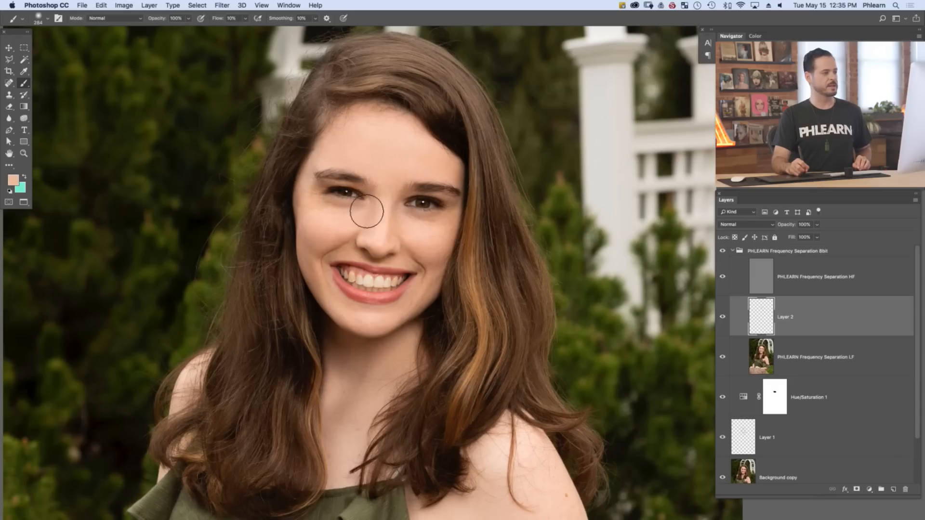
{"action": "left_click", "coordinate": [323, 214], "text": "alt"}
{"action": "left_click", "coordinate": [320, 218], "text": "alt"}
{"action": "mouse_move", "coordinate": [316, 199]}
{"action": "left_mouse_down"}
{"action": "mouse_move", "coordinate": [310, 217]}
{"action": "mouse_move", "coordinate": [313, 189]}
{"action": "mouse_move", "coordinate": [320, 198]}
{"action": "mouse_move", "coordinate": [313, 189]}
{"action": "mouse_move", "coordinate": [313, 207]}
{"action": "left_mouse_up"}
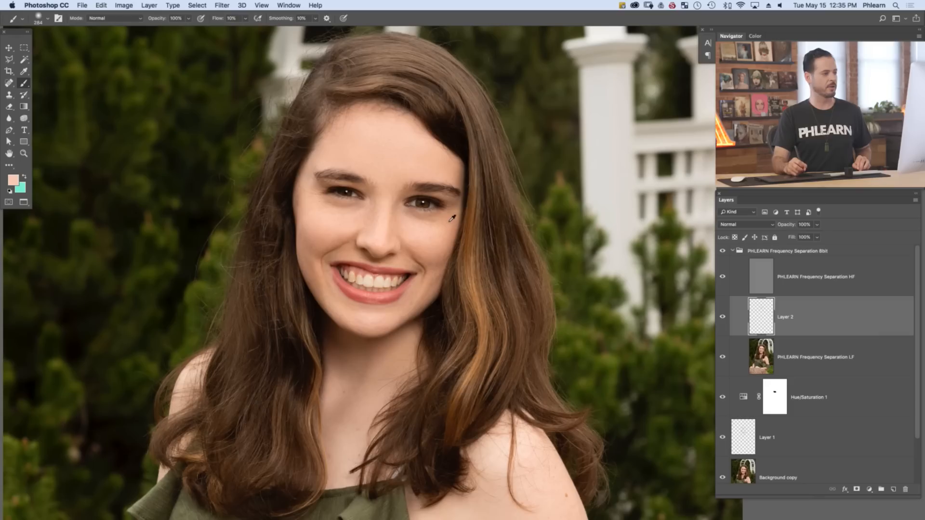
Reduce the brush to 175 px and blend sampled skin tones beside the nose and around the image-right smile line
{"action": "mouse_move", "coordinate": [380, 233]}
{"action": "left_mouse_down"}
{"action": "mouse_move", "coordinate": [378, 244]}
{"action": "mouse_move", "coordinate": [390, 202]}
{"action": "mouse_move", "coordinate": [390, 226]}
{"action": "left_mouse_up"}
{"action": "left_click", "coordinate": [402, 225], "text": "alt"}
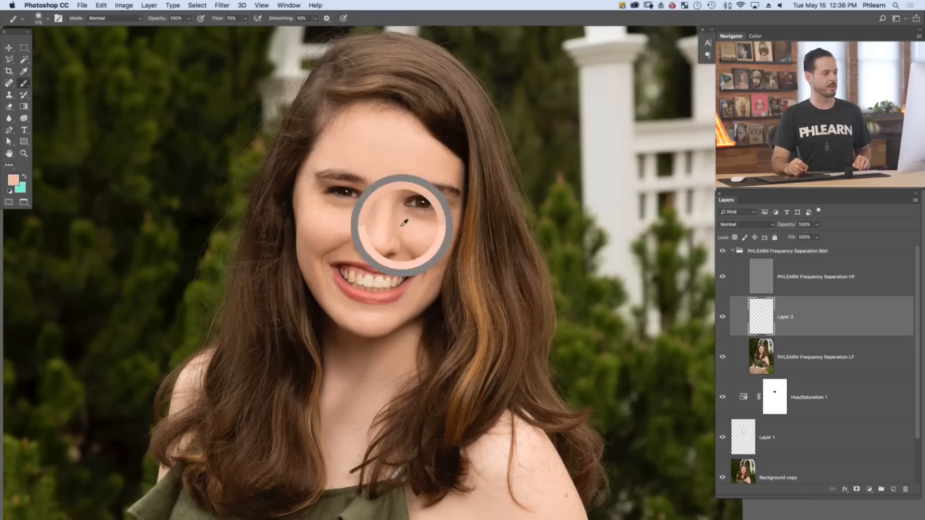
{"action": "left_click", "coordinate": [433, 284], "text": "alt"}
{"action": "left_click", "coordinate": [427, 287], "text": "alt"}
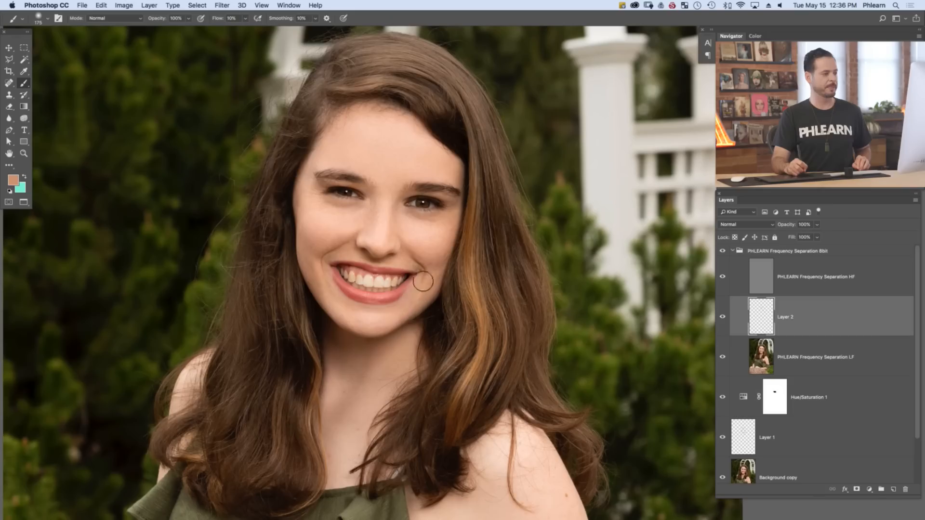
{"action": "left_click", "coordinate": [405, 308], "text": "alt"}
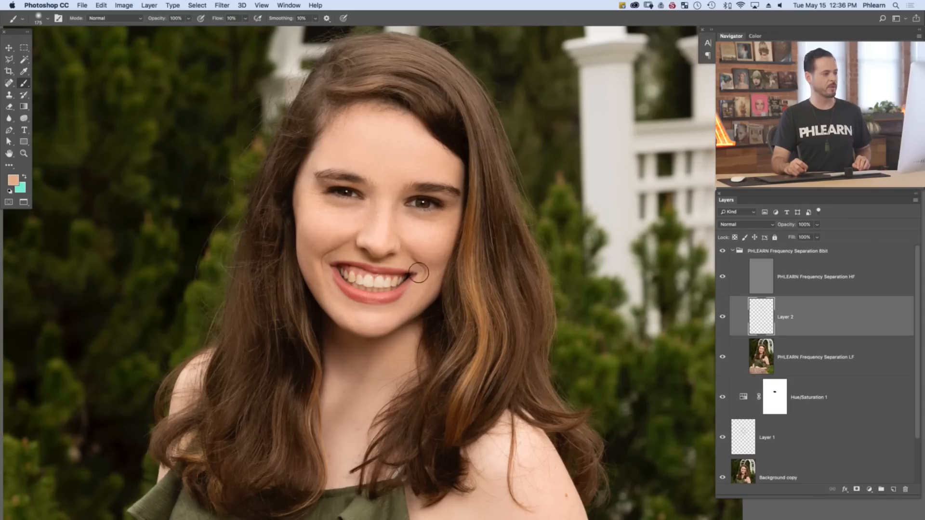
{"action": "left_click", "coordinate": [403, 263], "text": "alt"}
{"action": "left_click_drag", "start_coordinate": [419, 270], "coordinate": [420, 272]}
{"action": "left_click", "coordinate": [426, 265], "text": "alt"}
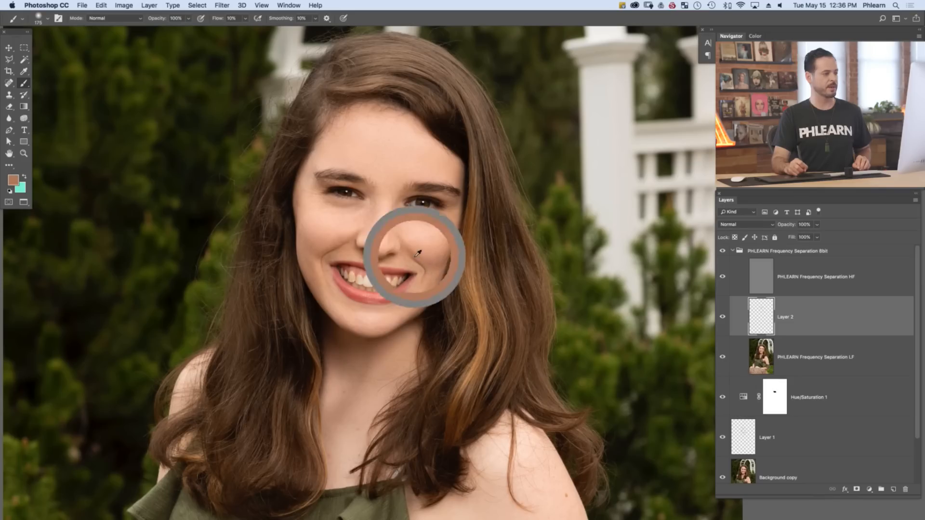
{"action": "mouse_move", "coordinate": [427, 265]}
{"action": "left_mouse_down"}
{"action": "mouse_move", "coordinate": [421, 254]}
{"action": "mouse_move", "coordinate": [432, 261]}
{"action": "left_mouse_up"}
{"action": "left_click", "coordinate": [425, 254], "text": "alt"}
Sample light and dark skin tones and smooth the image-left cheek from the smile line to the temple
{"action": "left_click", "coordinate": [336, 235], "text": "alt"}
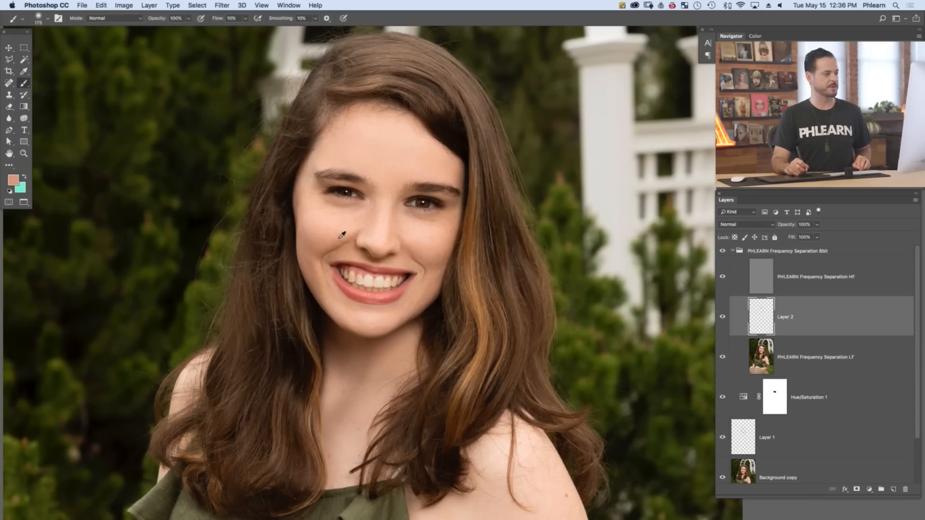
{"action": "left_click", "coordinate": [323, 239], "text": "alt"}
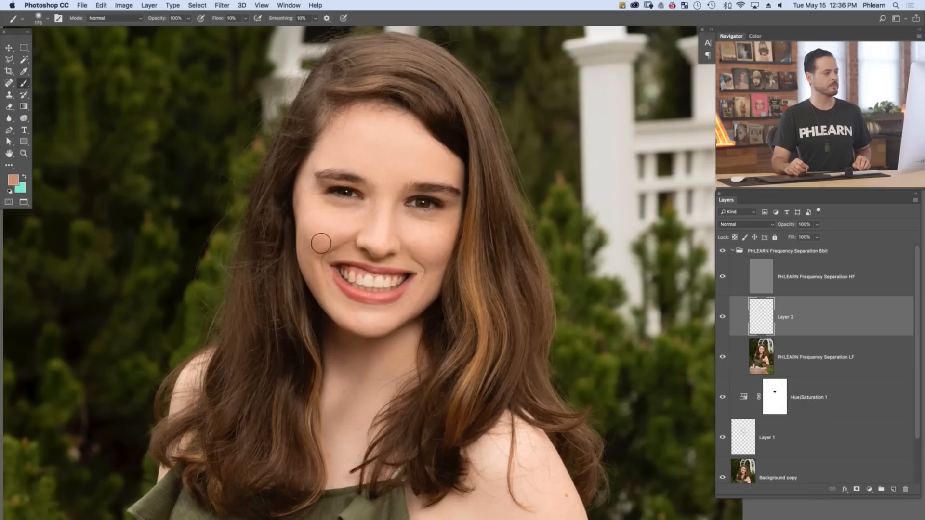
{"action": "left_click", "coordinate": [322, 226], "text": "alt"}
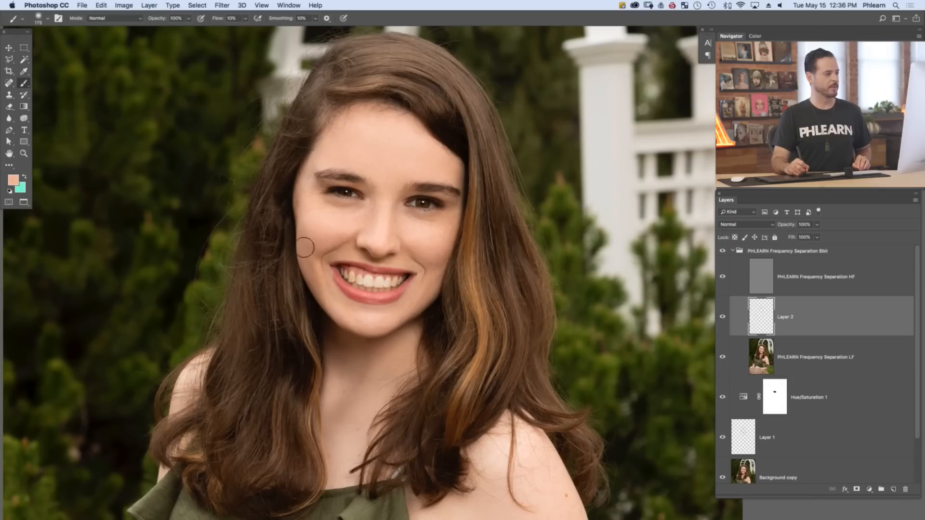
{"action": "left_click", "coordinate": [318, 243], "text": "alt"}
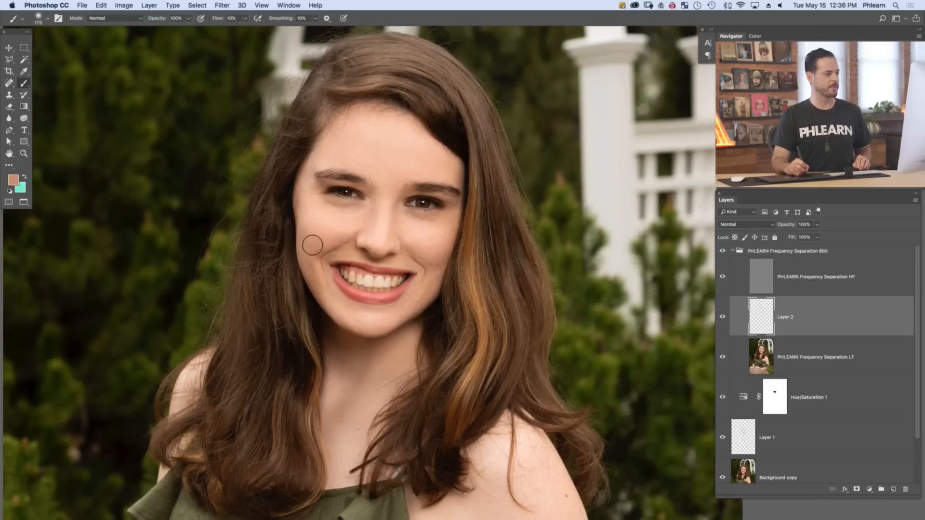
{"action": "mouse_move", "coordinate": [308, 253]}
{"action": "left_mouse_down"}
{"action": "mouse_move", "coordinate": [313, 267]}
{"action": "mouse_move", "coordinate": [311, 235]}
{"action": "mouse_move", "coordinate": [307, 254]}
{"action": "left_mouse_up"}
{"action": "left_click", "coordinate": [310, 241], "text": "alt"}
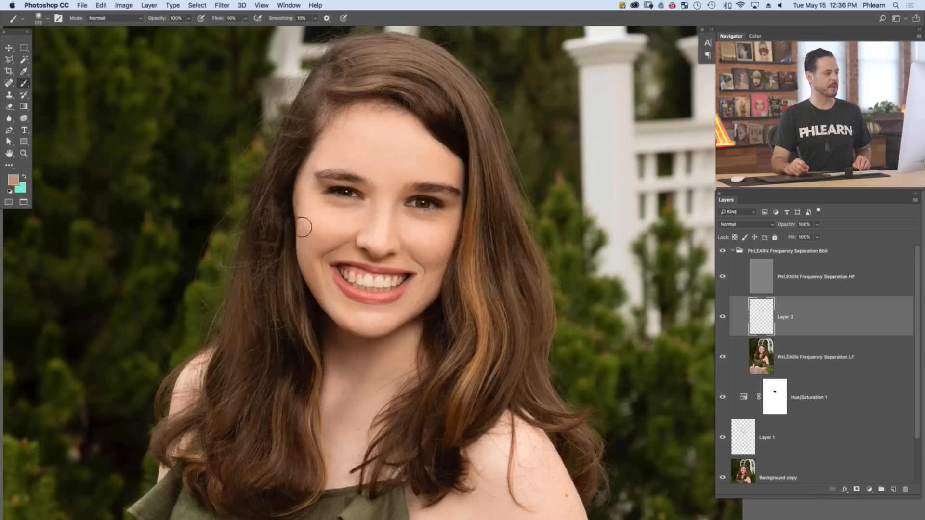
{"action": "mouse_move", "coordinate": [312, 225]}
{"action": "left_mouse_down"}
{"action": "mouse_move", "coordinate": [313, 235]}
{"action": "mouse_move", "coordinate": [325, 232]}
{"action": "left_mouse_up"}
{"action": "left_click", "coordinate": [320, 223], "text": "alt"}
{"action": "left_click", "coordinate": [322, 228], "text": "alt"}
{"action": "mouse_move", "coordinate": [307, 202]}
{"action": "left_mouse_down"}
{"action": "mouse_move", "coordinate": [299, 212]}
{"action": "mouse_move", "coordinate": [300, 200]}
{"action": "left_mouse_up"}
{"action": "left_click", "coordinate": [304, 196], "text": "alt"}
Reduce the brush to 142 px and blend sampled skin tones along the image-left jaw, below the mouth and into the lower cheek
{"action": "left_click", "coordinate": [339, 314], "text": "alt"}
{"action": "left_click_drag", "start_coordinate": [330, 303], "coordinate": [335, 294]}
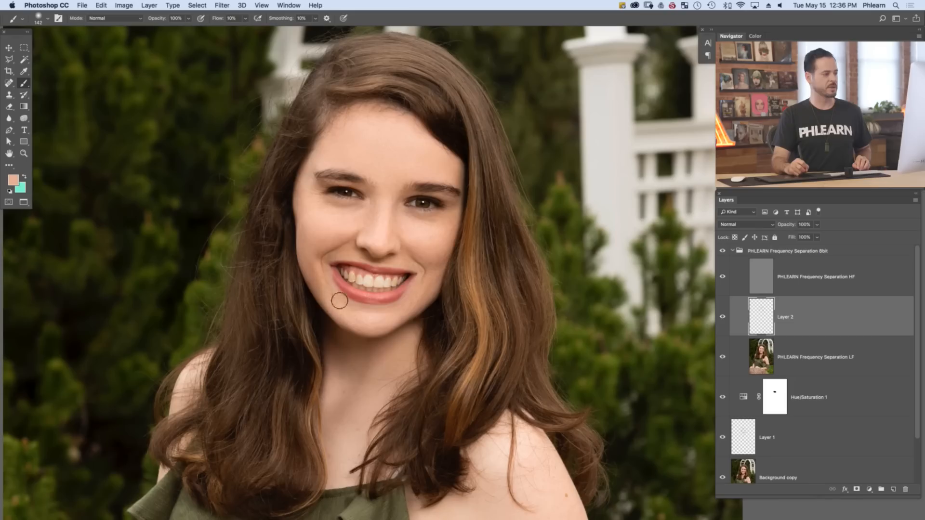
{"action": "left_click", "coordinate": [342, 303], "text": "alt"}
{"action": "mouse_move", "coordinate": [337, 301]}
{"action": "left_mouse_down"}
{"action": "mouse_move", "coordinate": [325, 269]}
{"action": "mouse_move", "coordinate": [321, 294]}
{"action": "mouse_move", "coordinate": [316, 246]}
{"action": "left_mouse_up"}
{"action": "left_click", "coordinate": [319, 278], "text": "alt"}
{"action": "left_click", "coordinate": [313, 255], "text": "alt"}
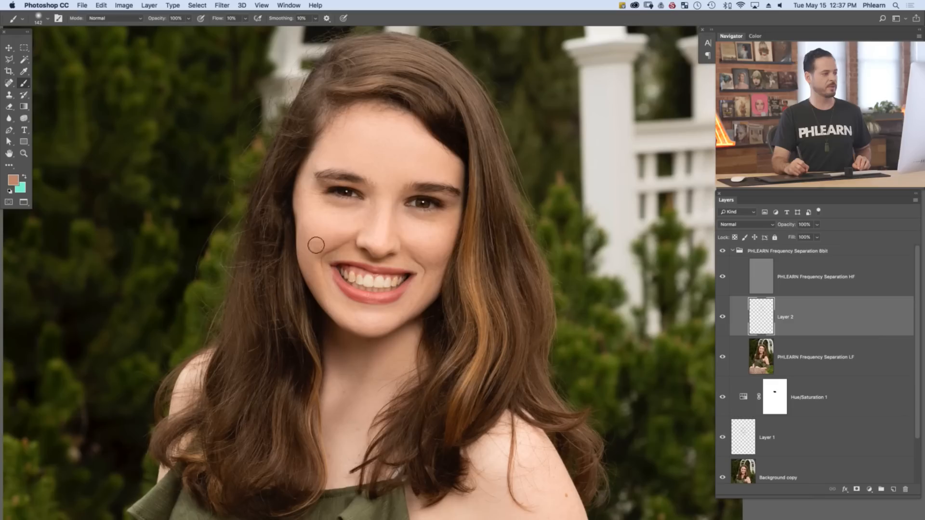
Even out the skin around the image-right mouth corner, the chin and the adjoining jaw with sampled tones
{"action": "left_click", "coordinate": [394, 261], "text": "alt"}
{"action": "left_click_drag", "start_coordinate": [418, 273], "coordinate": [405, 261]}
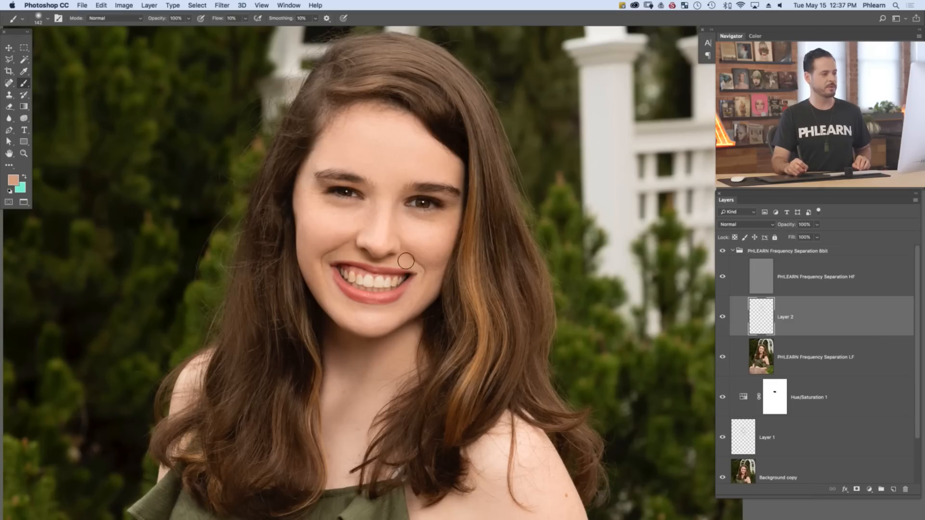
{"action": "left_click_drag", "start_coordinate": [402, 312], "coordinate": [414, 297]}
{"action": "left_click", "coordinate": [375, 319], "text": "alt"}
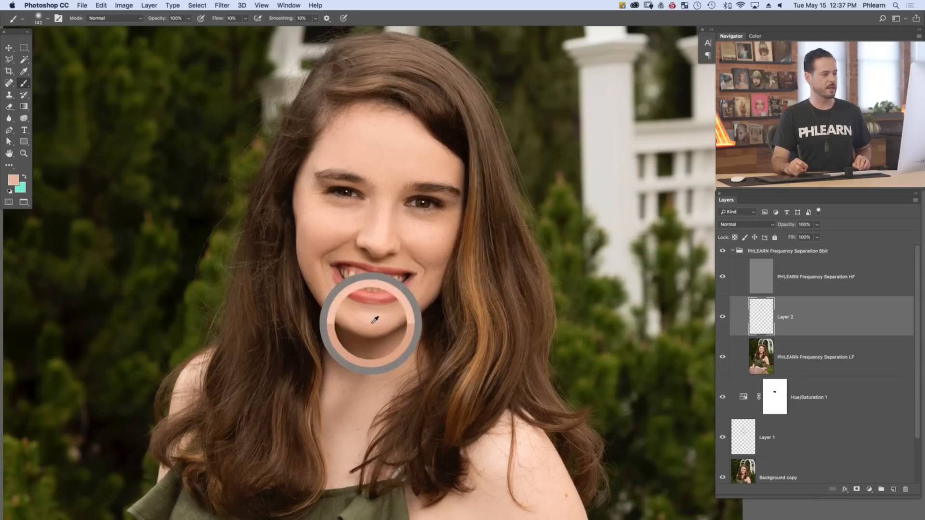
{"action": "left_click", "coordinate": [380, 326], "text": "alt"}
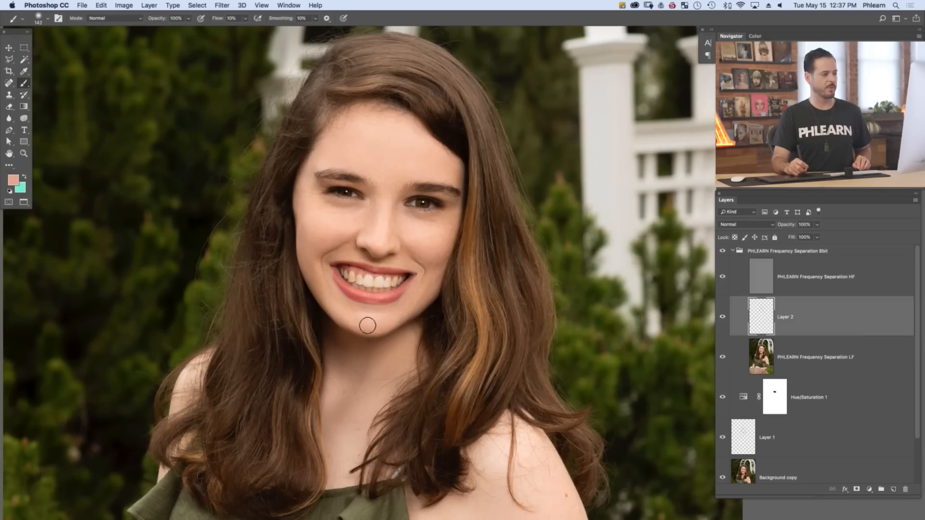
{"action": "left_click", "coordinate": [412, 301], "text": "alt"}
{"action": "left_click", "coordinate": [411, 301], "text": "alt"}
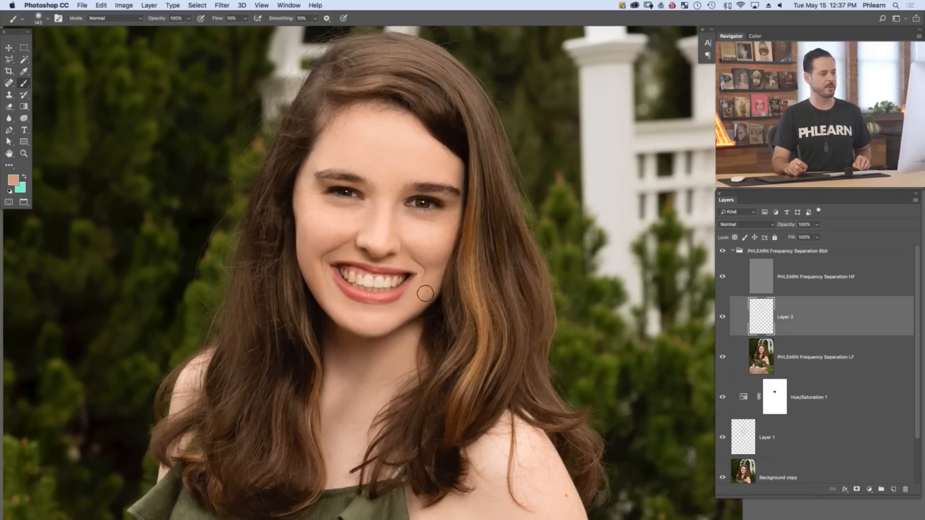
Blend sampled skin tones on the image-right cheek, around the mouth corner and along the adjoining jaw
{"action": "left_click", "coordinate": [431, 257], "text": "alt"}
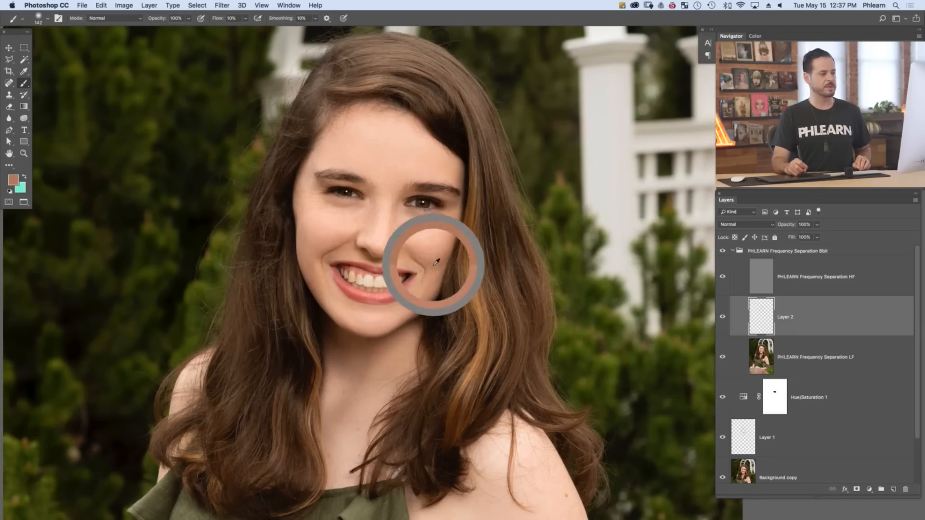
{"action": "left_click", "coordinate": [433, 255], "text": "alt"}
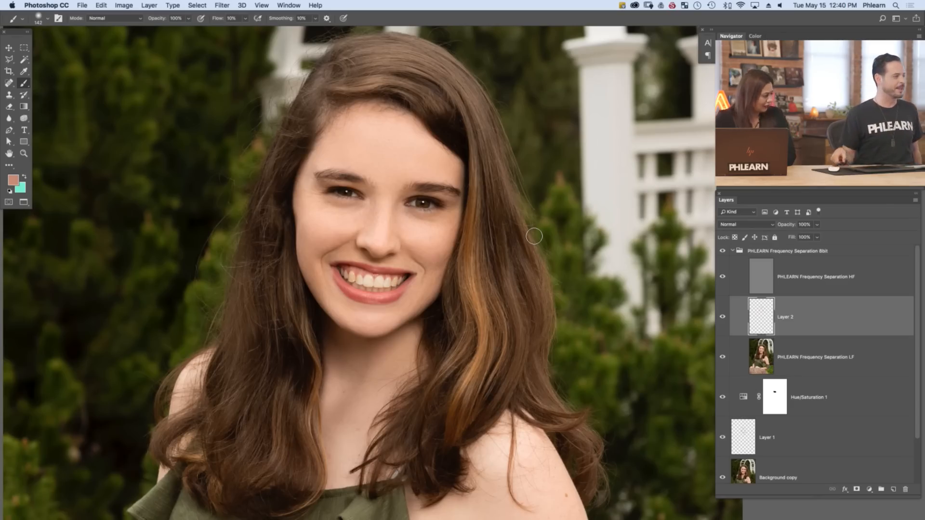
{"action": "left_click", "coordinate": [403, 264], "text": "alt"}
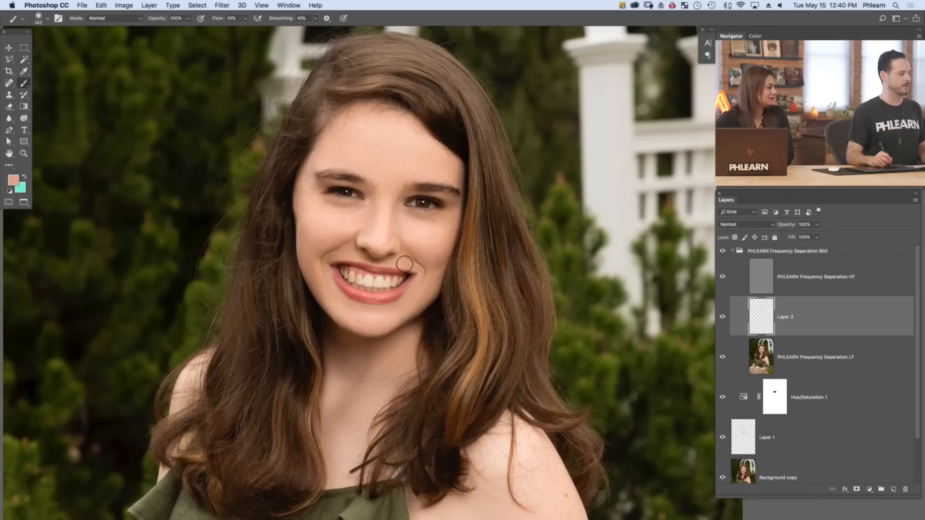
{"action": "left_click", "coordinate": [398, 320], "text": "alt"}
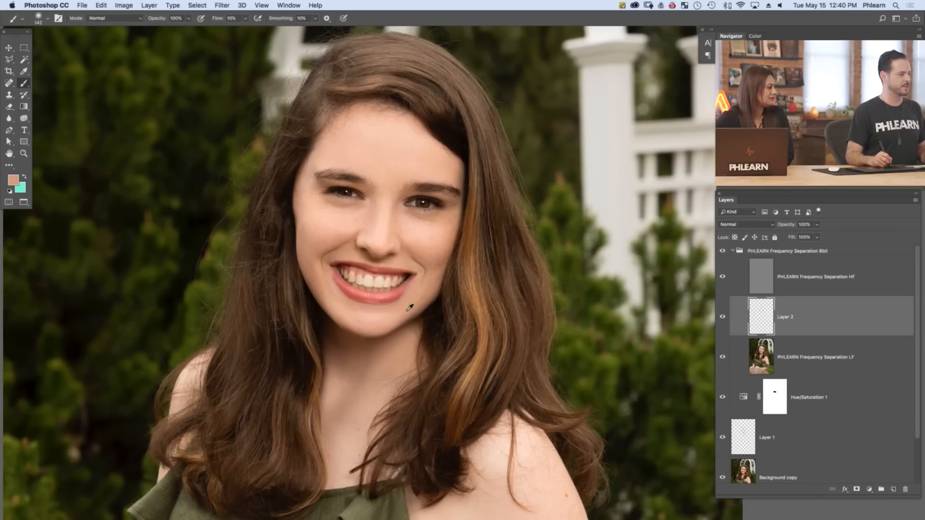
{"action": "left_click", "coordinate": [427, 284], "text": "alt"}
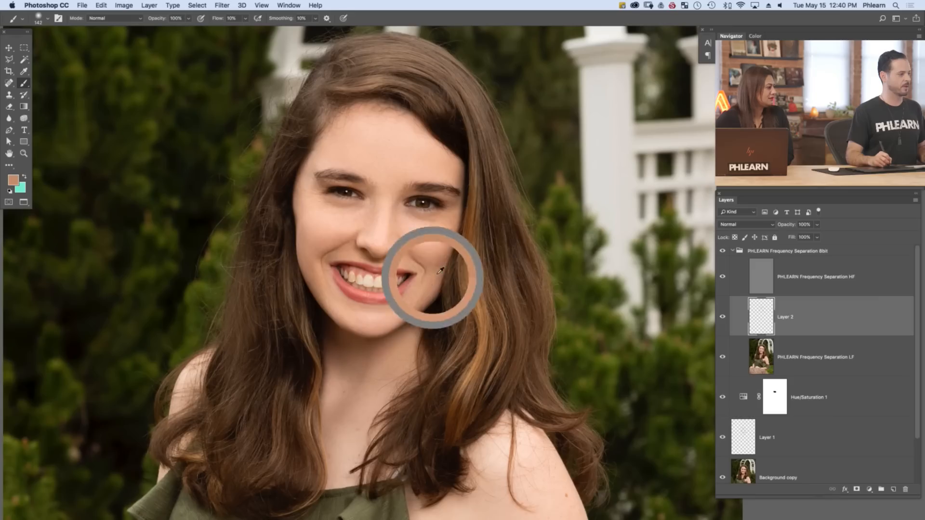
{"action": "left_click", "coordinate": [419, 273], "text": "alt"}
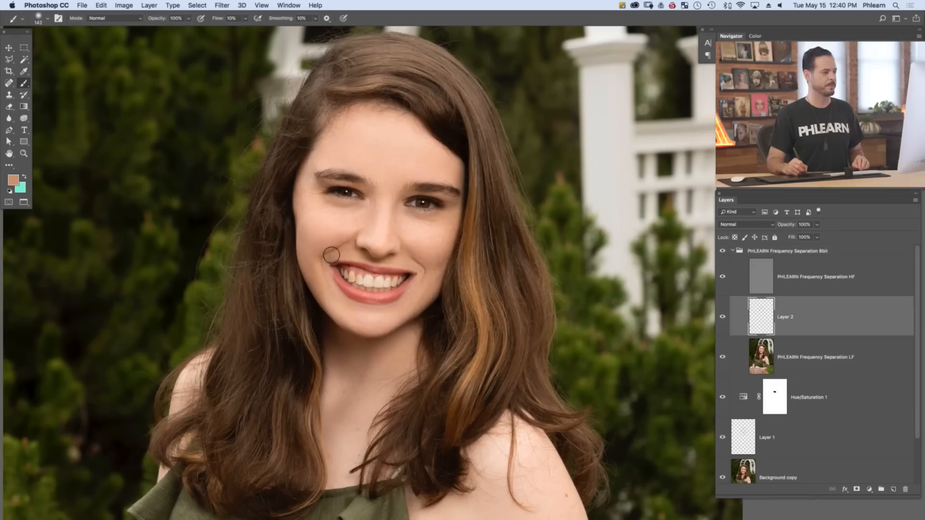
Smooth the skin beside the nose, across the nose bridge and between the eyebrows with sampled light tones
{"action": "scroll", "coordinate": [423, 242], "scroll_direction": "down", "scroll_amount": 2}
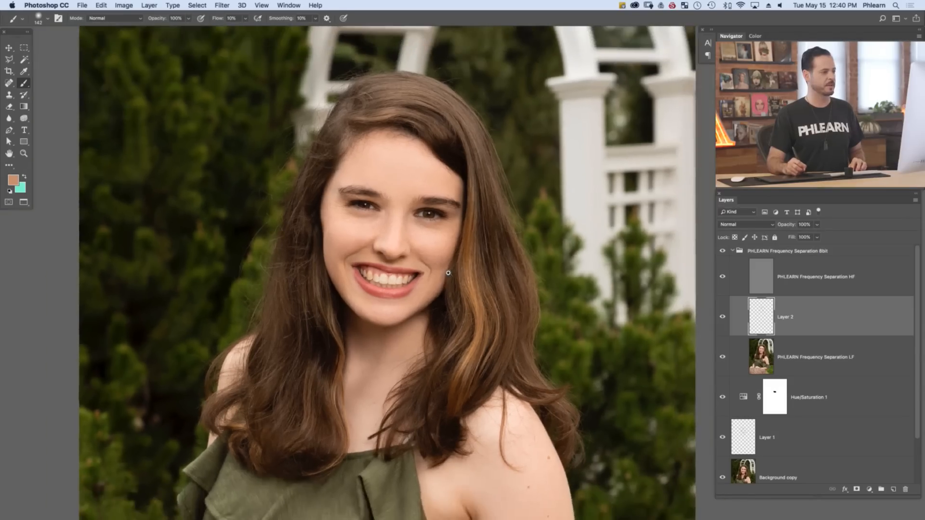
{"action": "left_click", "coordinate": [416, 232], "text": "alt"}
{"action": "left_click", "coordinate": [413, 228], "text": "alt"}
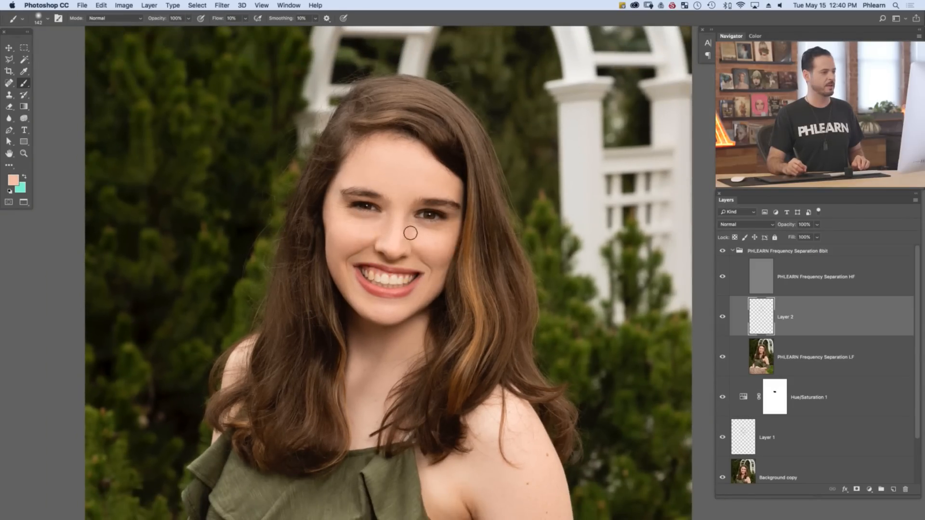
{"action": "left_click", "coordinate": [409, 215], "text": "alt"}
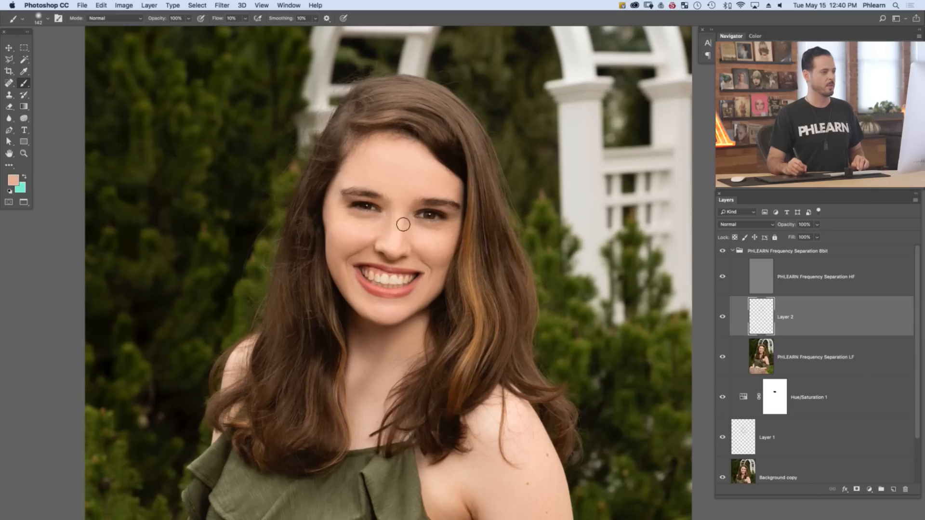
{"action": "left_click", "coordinate": [392, 216], "text": "alt"}
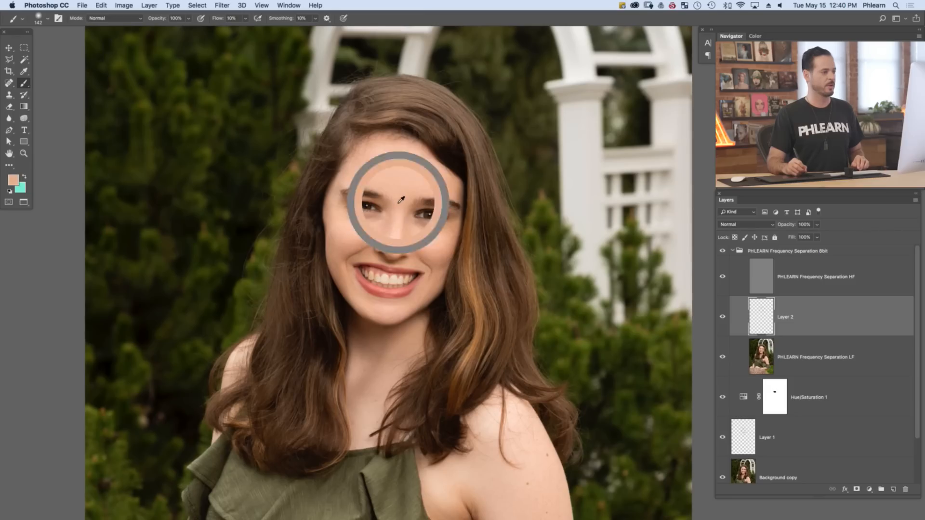
{"action": "left_click", "coordinate": [395, 202], "text": "alt"}
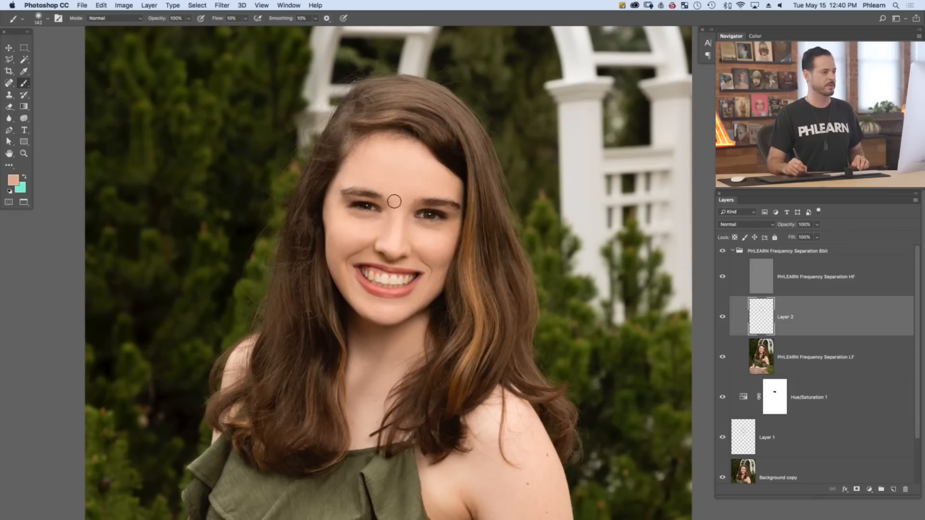
{"action": "left_click", "coordinate": [396, 200], "text": "alt"}
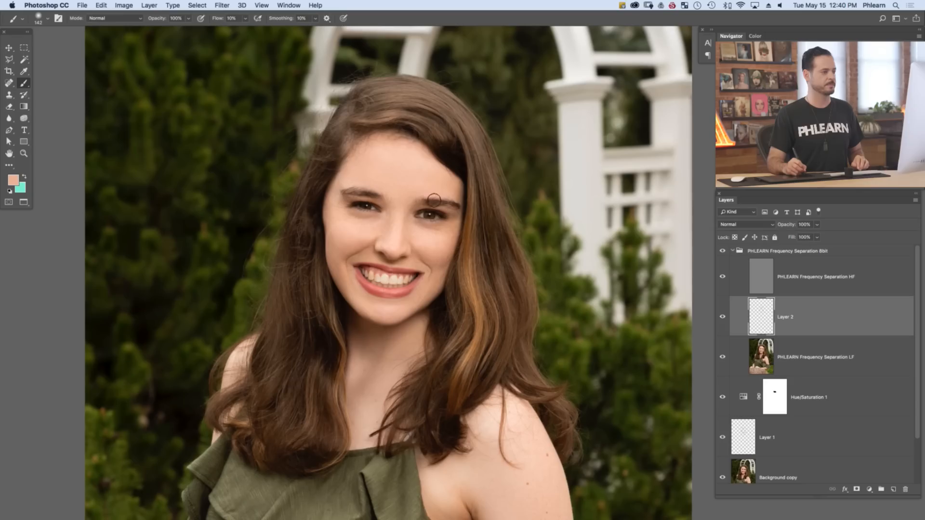
Brighten the area beneath the image-right eye with the sampled light skin tone
{"action": "left_click_drag", "start_coordinate": [423, 351], "coordinate": [397, 334]}
{"action": "left_click", "coordinate": [406, 230], "text": "alt"}
{"action": "left_click", "coordinate": [408, 230], "text": "alt"}
{"action": "left_click", "coordinate": [409, 228], "text": "alt"}
{"action": "left_click", "coordinate": [409, 226], "text": "alt"}
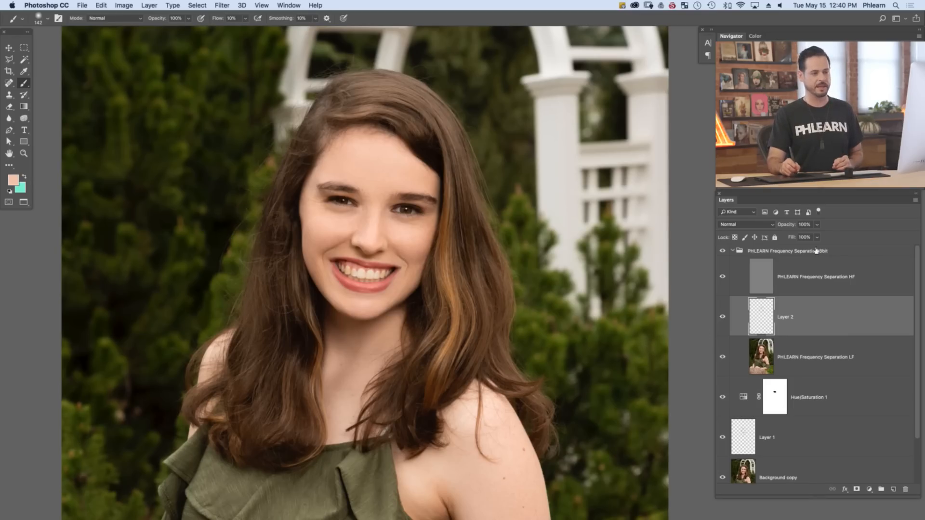
Select and collapse the PHLEARN Frequency Separation 8bit group, and toggle its visibility to compare the portrait before and after smoothing
{"action": "left_click", "coordinate": [836, 255]}
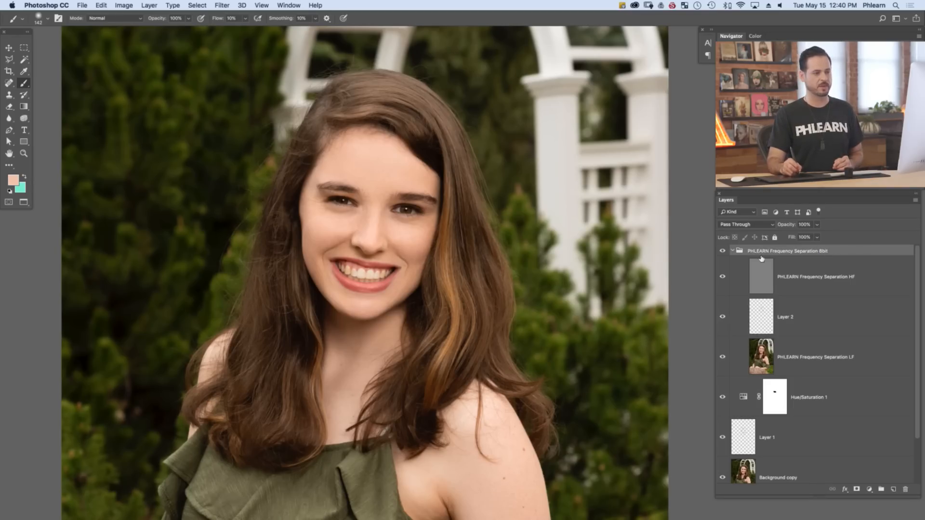
{"action": "left_click", "coordinate": [732, 252]}
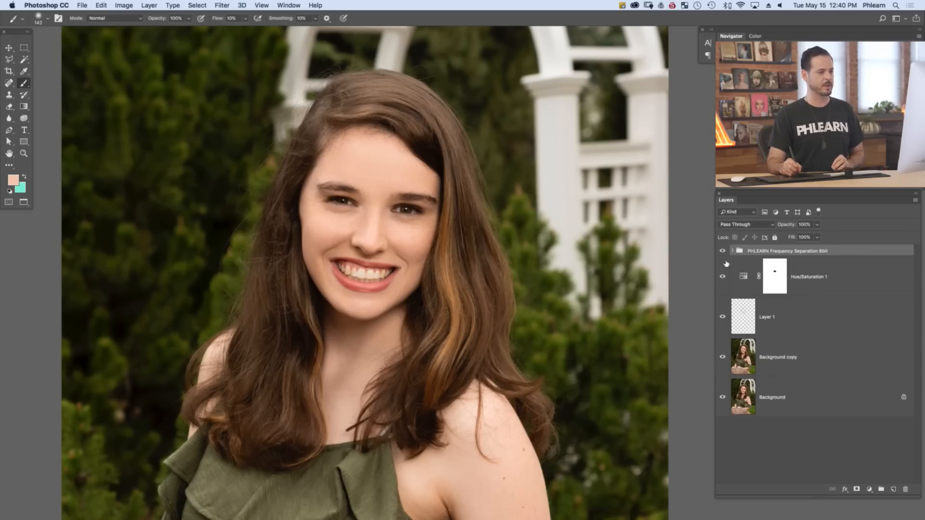
{"action": "left_click", "coordinate": [722, 252]}
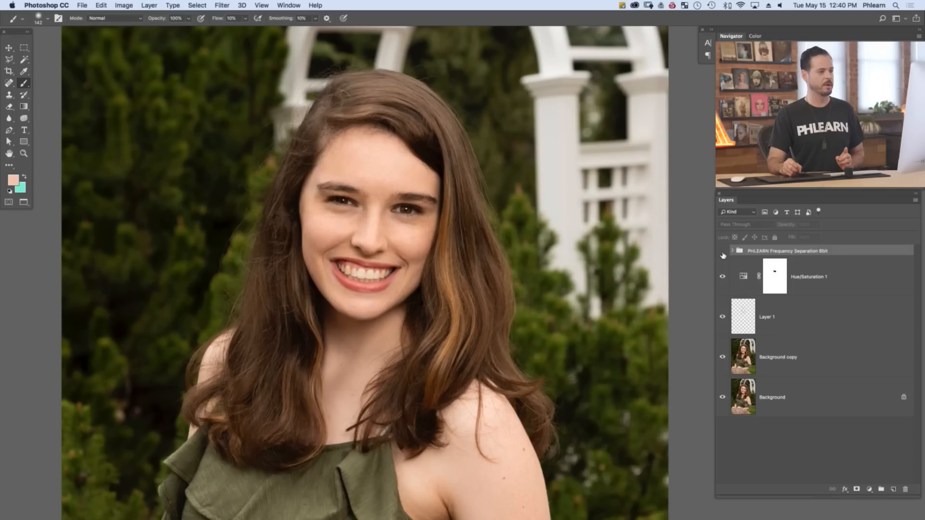
{"action": "left_click", "coordinate": [724, 252]}
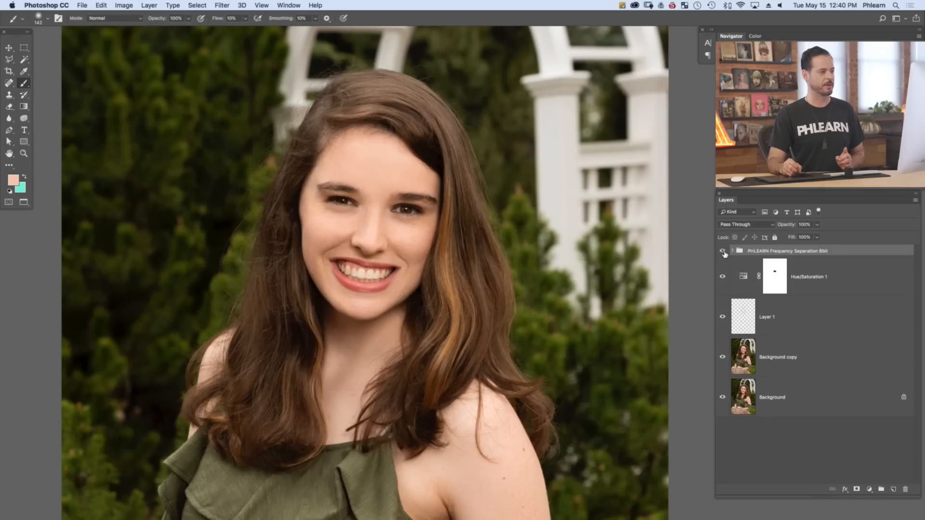
{"action": "left_click", "coordinate": [723, 252]}
{"action": "left_click", "coordinate": [722, 253]}
{"action": "left_click", "coordinate": [722, 252]}
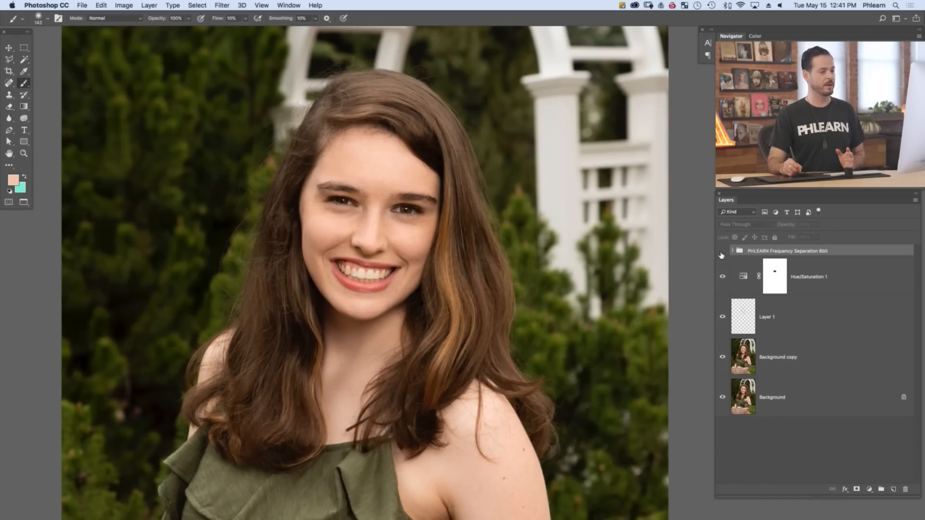
{"action": "left_click", "coordinate": [722, 253]}
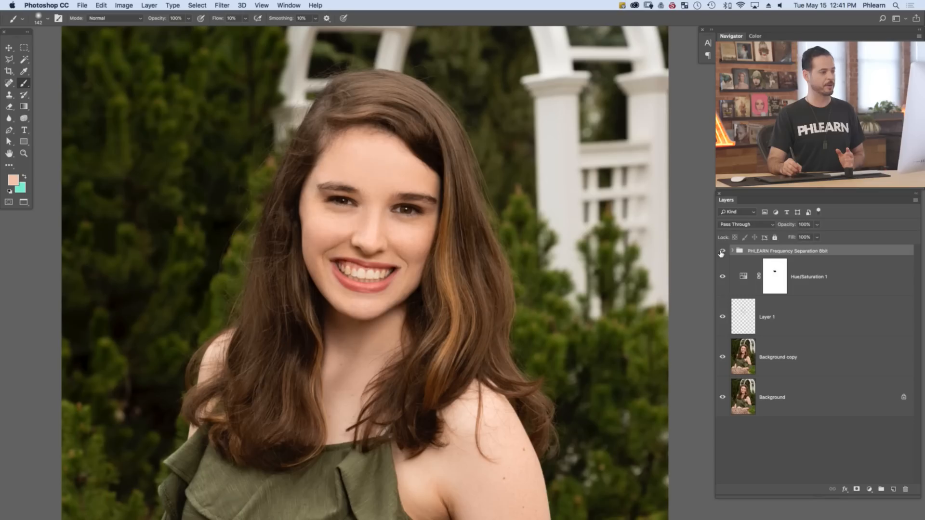
{"action": "left_click", "coordinate": [722, 253]}
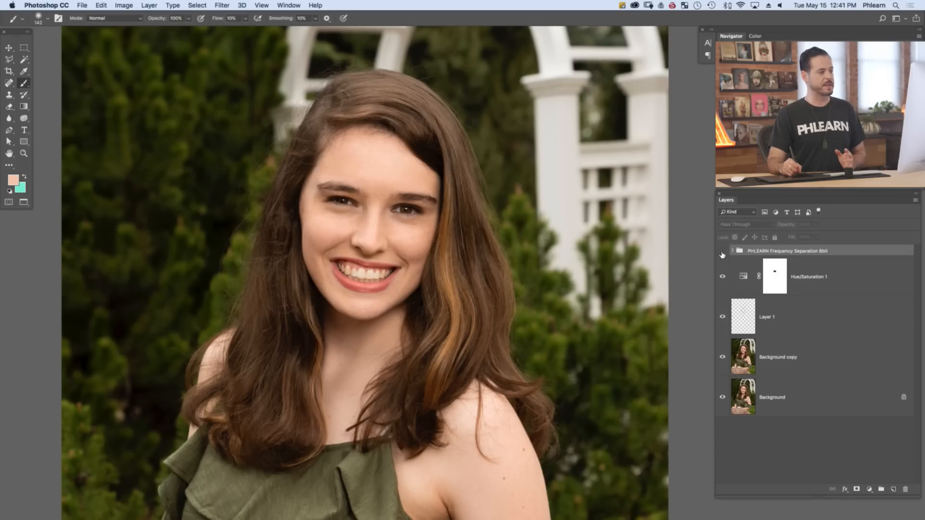
{"action": "left_click", "coordinate": [722, 253]}
{"action": "left_click", "coordinate": [722, 253]}
{"action": "left_click", "coordinate": [723, 253]}
{"action": "left_click", "coordinate": [722, 253]}
{"action": "left_click", "coordinate": [723, 253]}
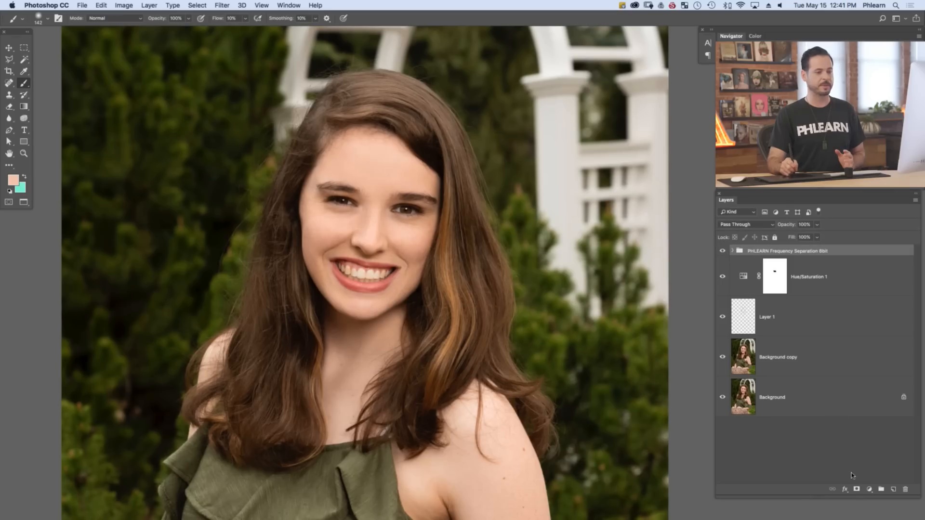
Add a layer mask to the frequency separation group and paint black over both eyes with an enlarged brush
{"action": "left_click", "coordinate": [856, 489]}
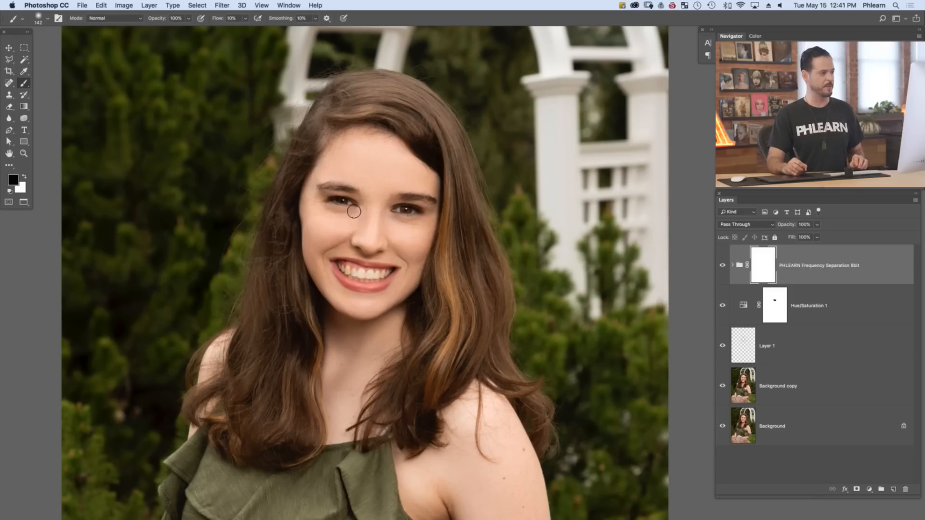
{"action": "left_click_drag", "start_coordinate": [344, 202], "coordinate": [362, 203]}
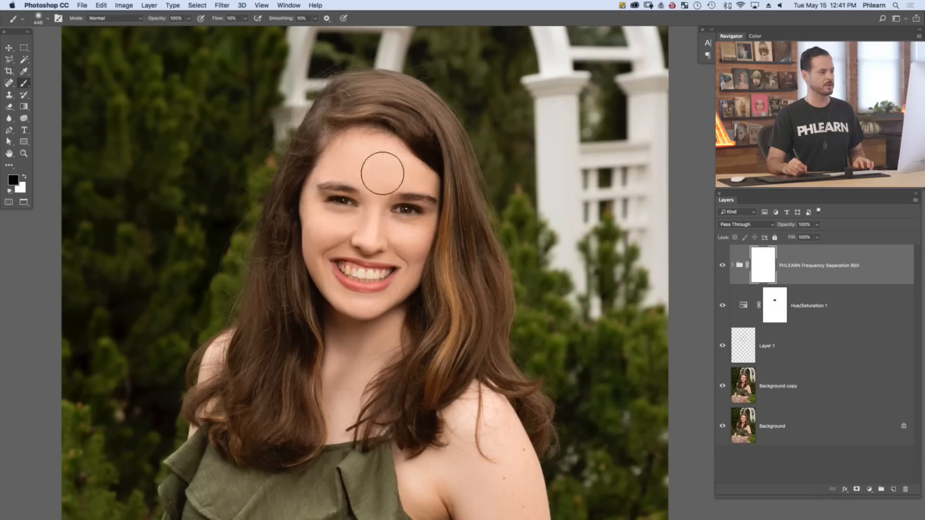
{"action": "left_click_drag", "start_coordinate": [339, 209], "coordinate": [406, 220]}
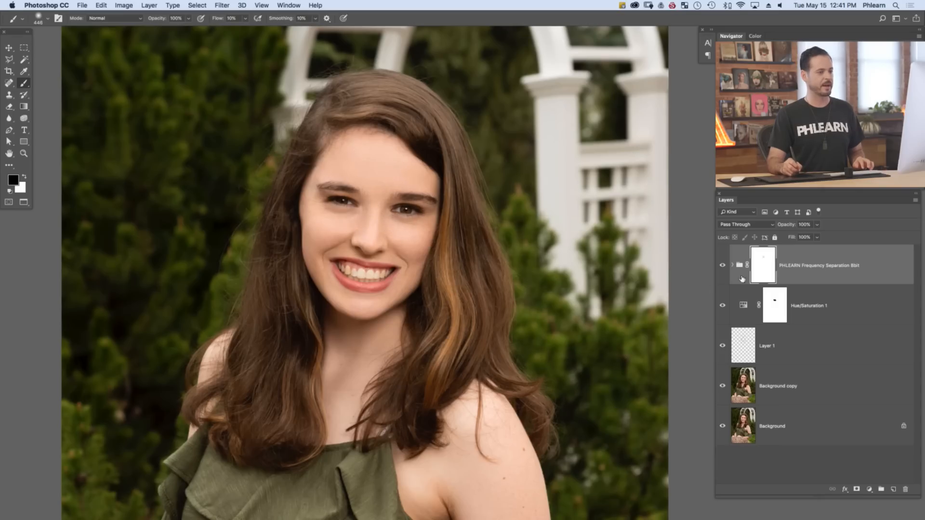
Toggle the masked frequency separation group's visibility to compare the face with and without the smoothing
{"action": "left_click", "coordinate": [722, 270]}
{"action": "left_click", "coordinate": [722, 270]}
{"action": "left_click", "coordinate": [721, 269]}
{"action": "left_click", "coordinate": [722, 270]}
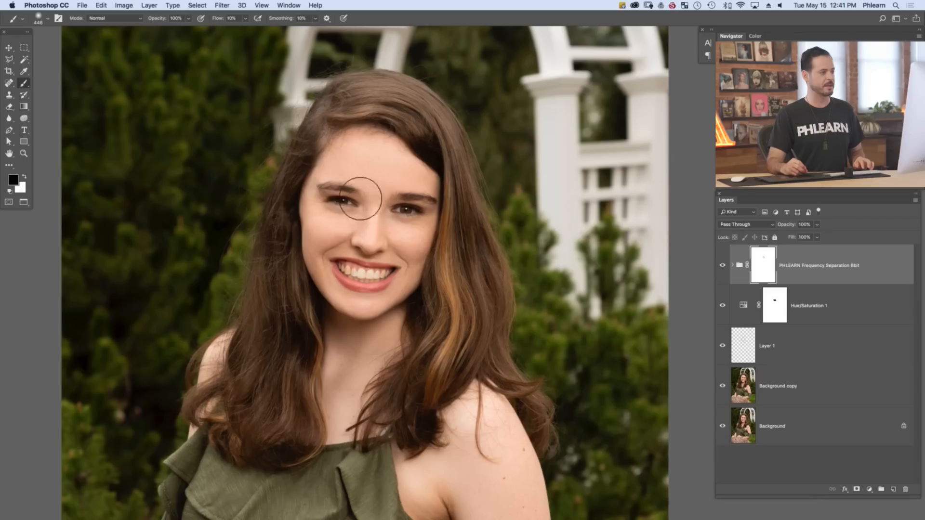
{"action": "left_click", "coordinate": [723, 267]}
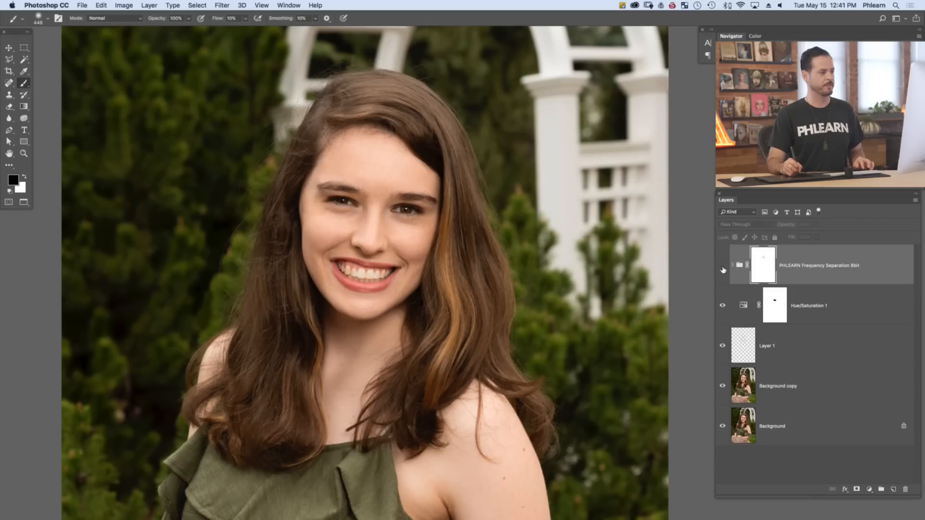
{"action": "left_click", "coordinate": [723, 266]}
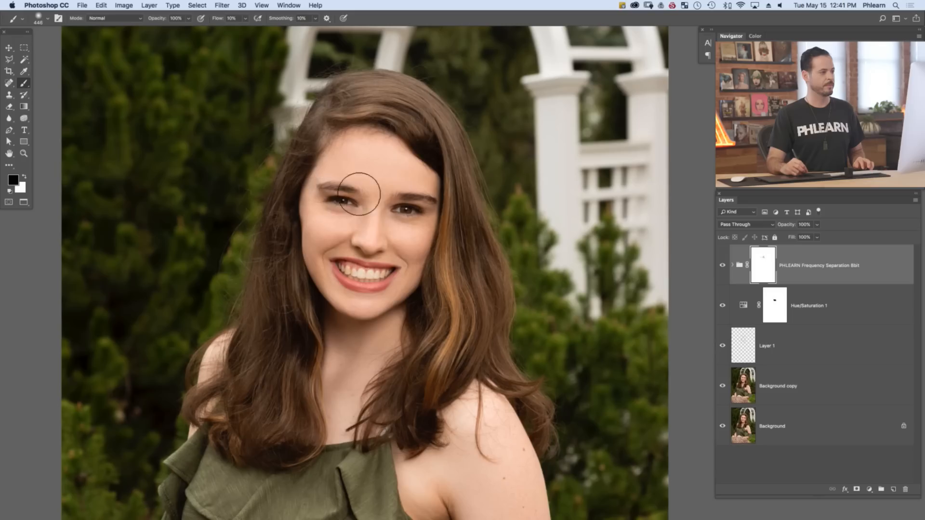
{"action": "left_click", "coordinate": [723, 266]}
{"action": "left_click", "coordinate": [723, 265]}
{"action": "left_click", "coordinate": [722, 266]}
{"action": "left_click", "coordinate": [722, 266]}
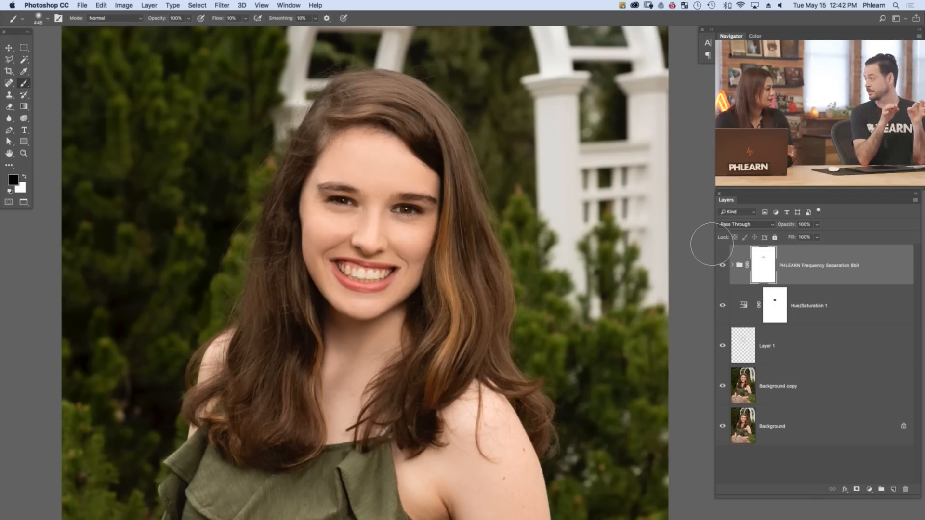
Create a new layer above the group, fill it with the merged image using Apply Image, and desaturate it
{"action": "key", "text": "super+shift+alt+n"}
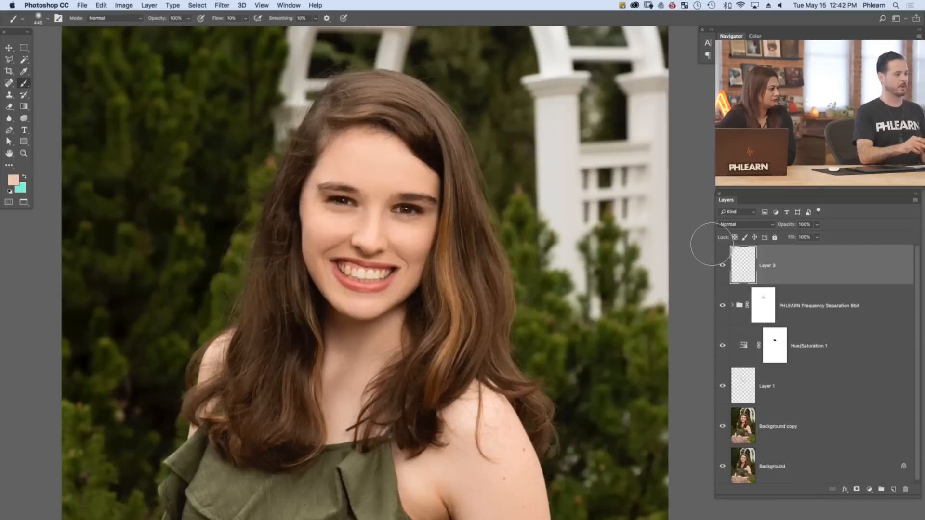
{"action": "left_click", "coordinate": [135, 6]}
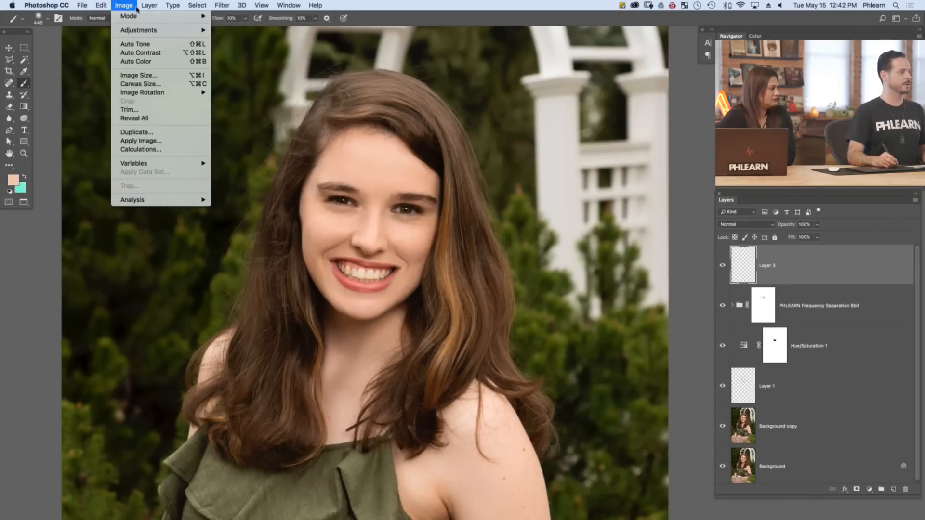
{"action": "left_click", "coordinate": [150, 140]}
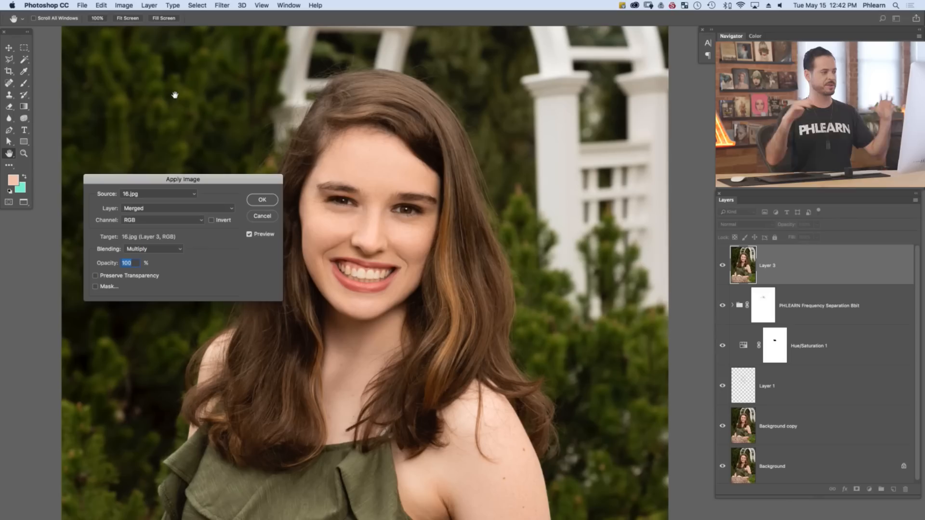
{"action": "left_click", "coordinate": [253, 202]}
{"action": "key", "text": "b"}
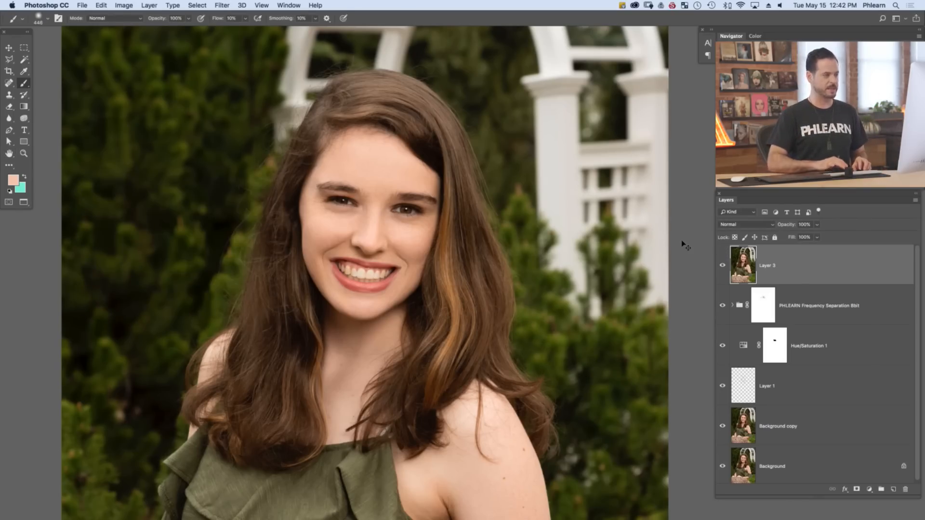
{"action": "key", "text": "shift+super+u"}
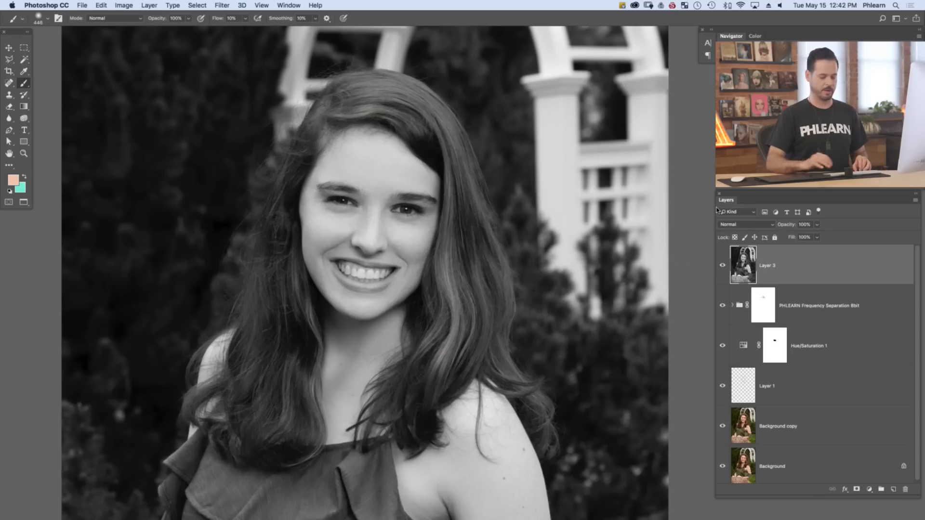
Convert the desaturated layer to a smart object, set its blend mode to Overlay, and apply a High Pass filter with a 2.5-pixel radius
{"action": "key", "text": "super+j"}
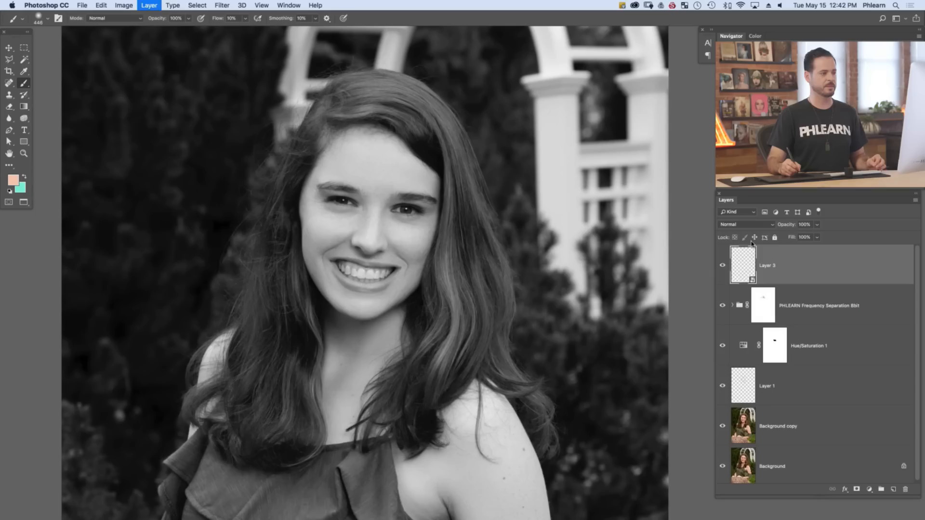
{"action": "left_click", "coordinate": [736, 225]}
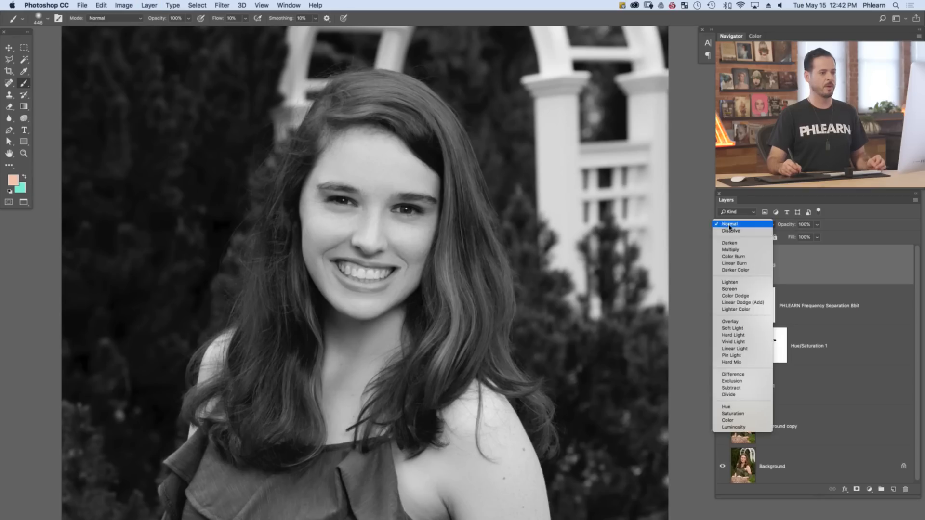
{"action": "left_click", "coordinate": [730, 321]}
{"action": "key", "text": "ctrl+super+f"}
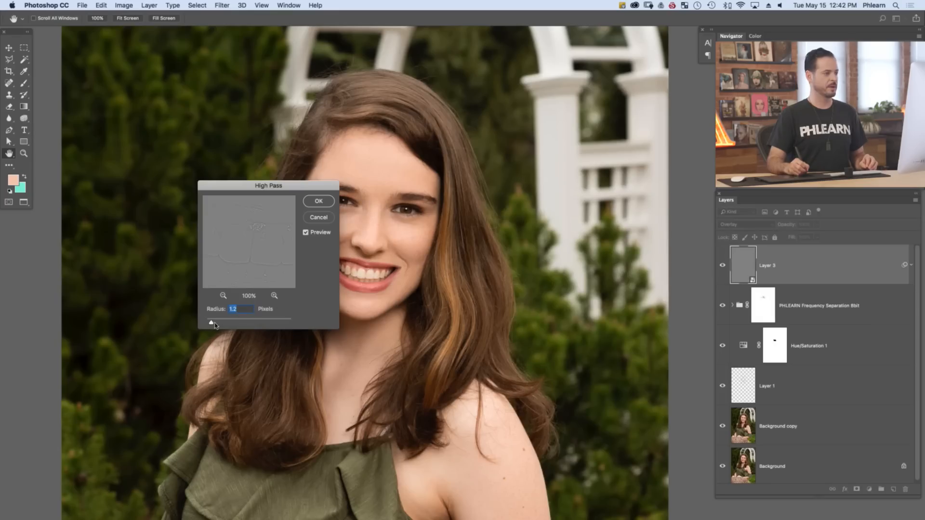
{"action": "left_click", "coordinate": [306, 203]}
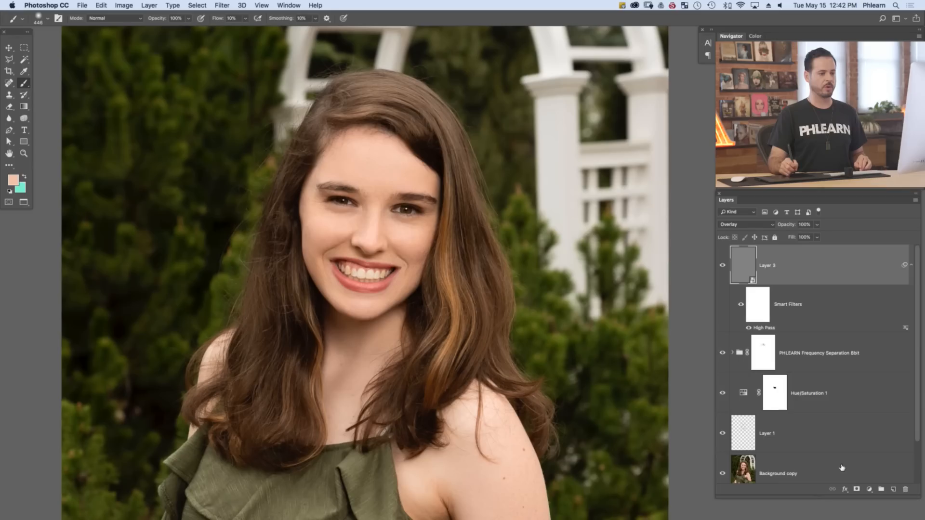
Add a black layer mask to the High Pass layer and paint white over both eyes with a smaller brush at 60% flow
{"action": "left_click", "coordinate": [858, 489], "text": "alt"}
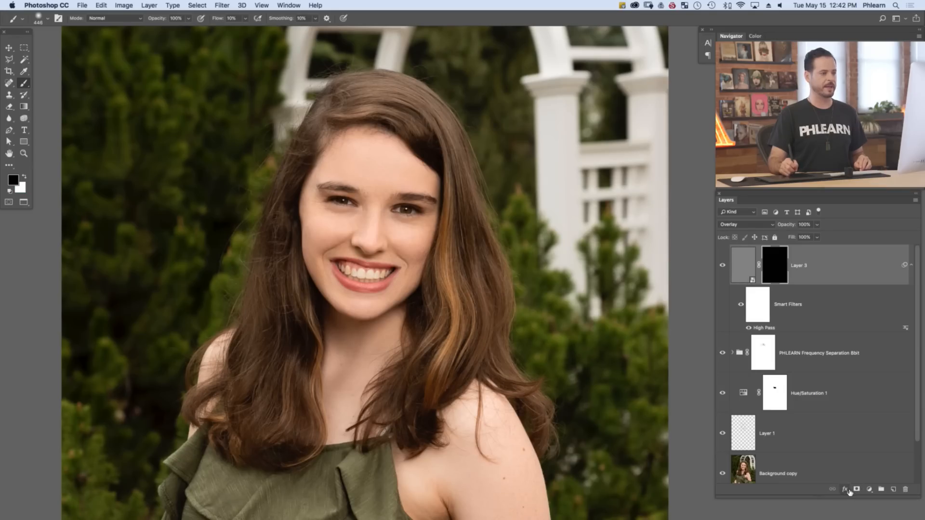
{"action": "key", "text": "x"}
{"action": "key", "text": "bracketleft"}
{"action": "key", "text": "bracketleft"}
{"action": "key", "text": "bracketleft"}
{"action": "key", "text": "shift+6"}
{"action": "left_click_drag", "start_coordinate": [421, 206], "coordinate": [332, 203]}
{"action": "mouse_move", "coordinate": [411, 206]}
{"action": "left_mouse_down"}
{"action": "mouse_move", "coordinate": [428, 214]}
{"action": "mouse_move", "coordinate": [401, 206]}
{"action": "left_mouse_up"}
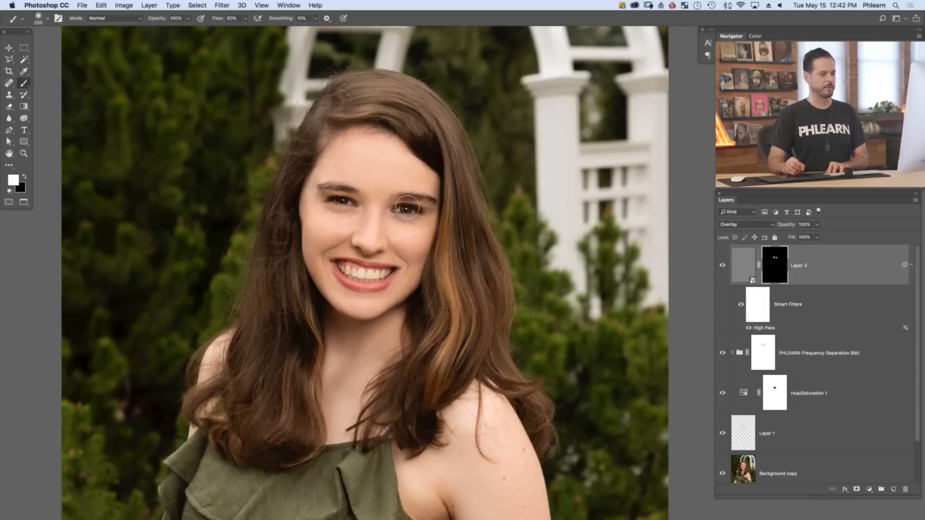
Reopen the High Pass smart filter, centre its preview on an eye, and set the radius to 4.4 pixels
{"action": "double_click", "coordinate": [772, 328]}
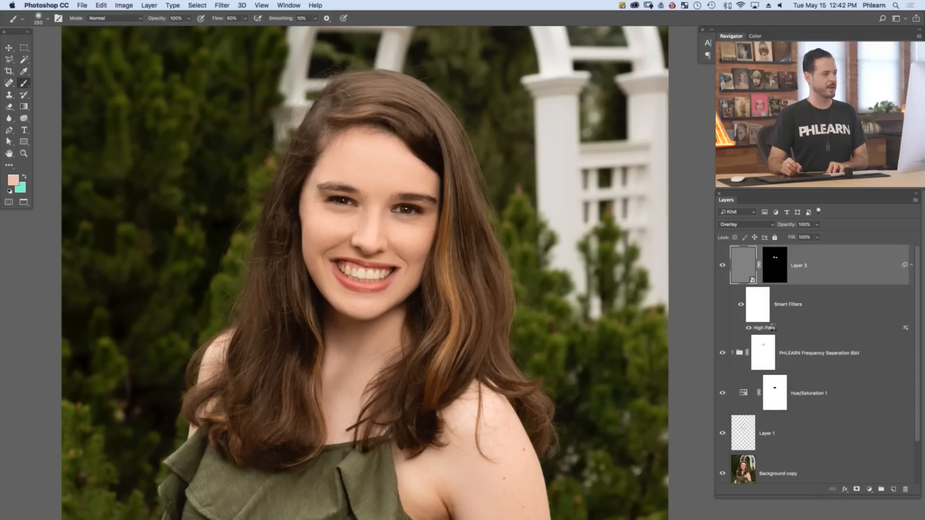
{"action": "left_click_drag", "start_coordinate": [252, 209], "coordinate": [240, 261]}
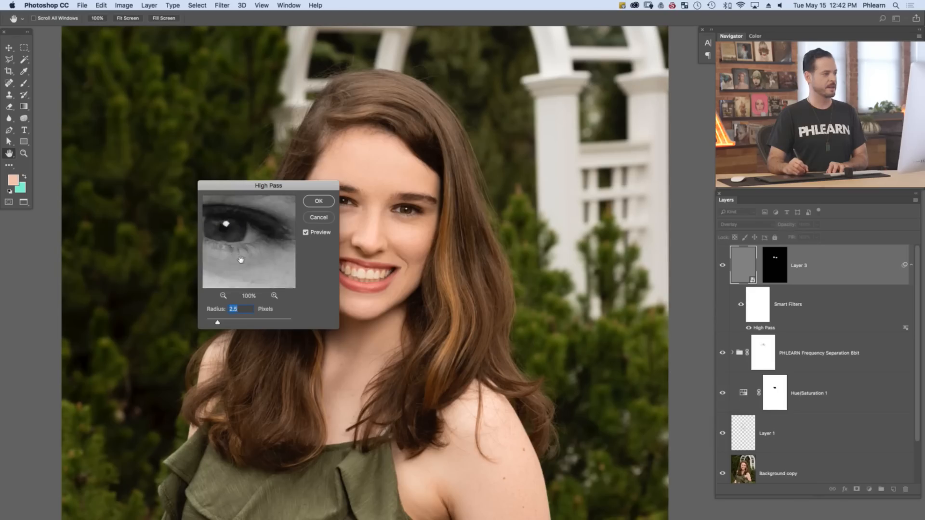
{"action": "left_click_drag", "start_coordinate": [228, 326], "coordinate": [246, 326]}
{"action": "left_click_drag", "start_coordinate": [270, 185], "coordinate": [171, 188]}
{"action": "mouse_move", "coordinate": [115, 324]}
{"action": "left_mouse_down"}
{"action": "mouse_move", "coordinate": [141, 325]}
{"action": "mouse_move", "coordinate": [128, 325]}
{"action": "left_mouse_up"}
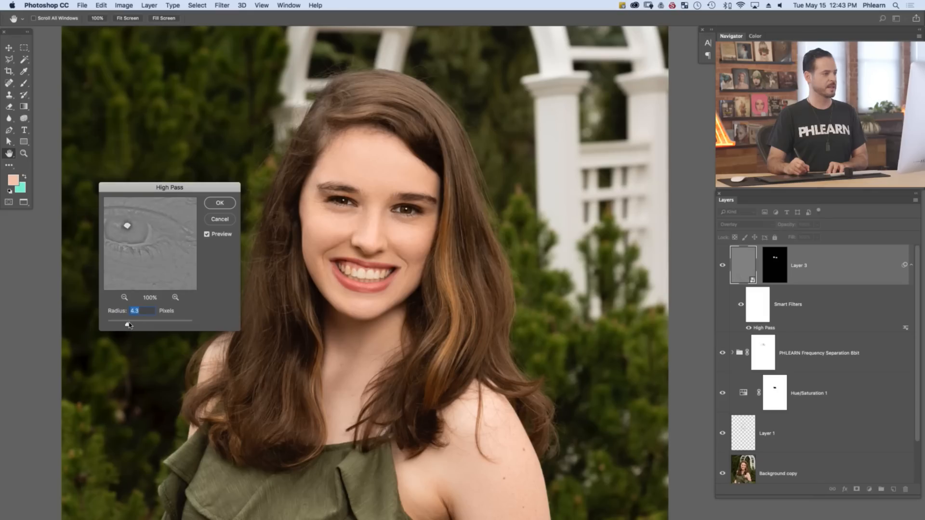
{"action": "left_click", "coordinate": [213, 207]}
{"action": "key", "text": "b"}
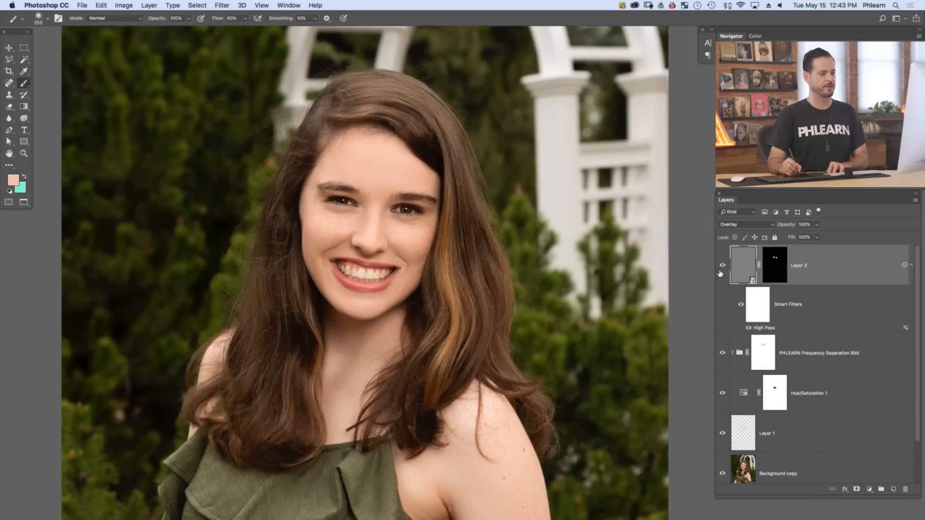
Toggle the High Pass layer's visibility at several magnifications to compare the eyes with and without sharpening
{"action": "key", "text": "super+plus"}
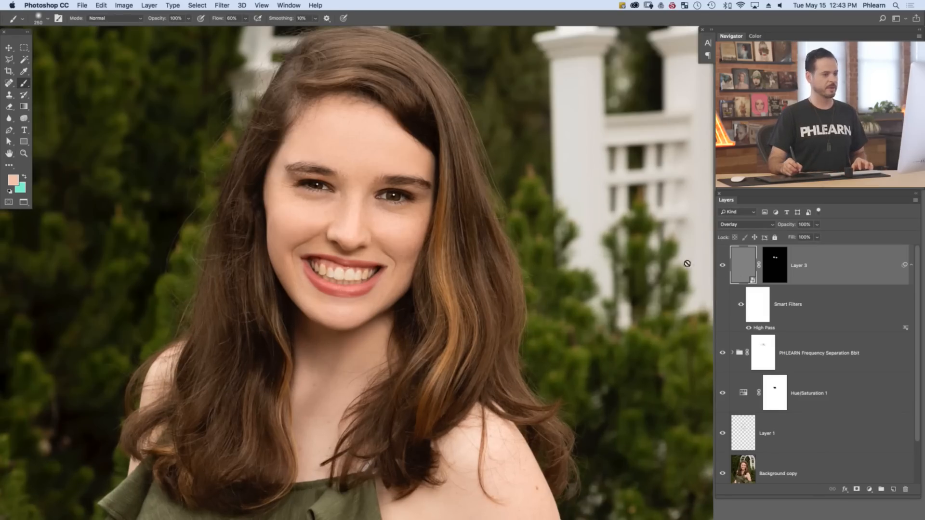
{"action": "left_click", "coordinate": [723, 267]}
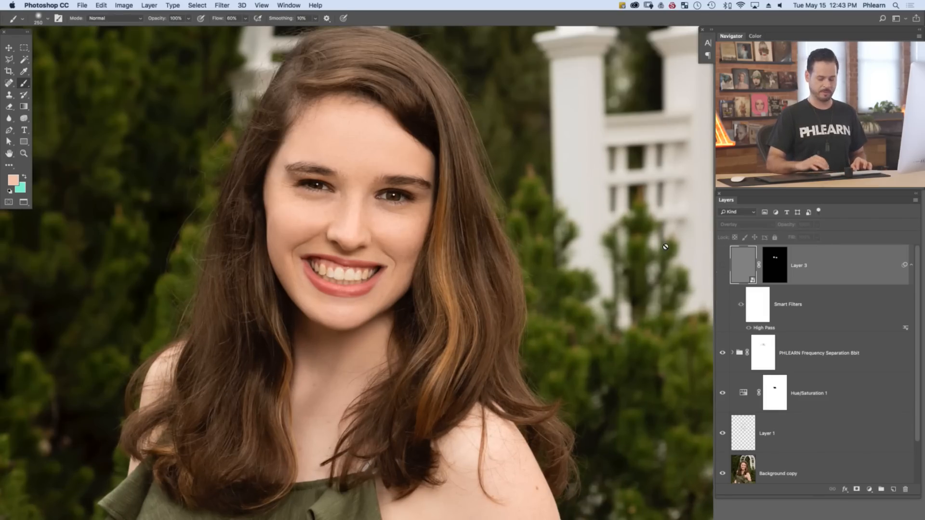
{"action": "key", "text": "super+plus"}
{"action": "left_click", "coordinate": [722, 267]}
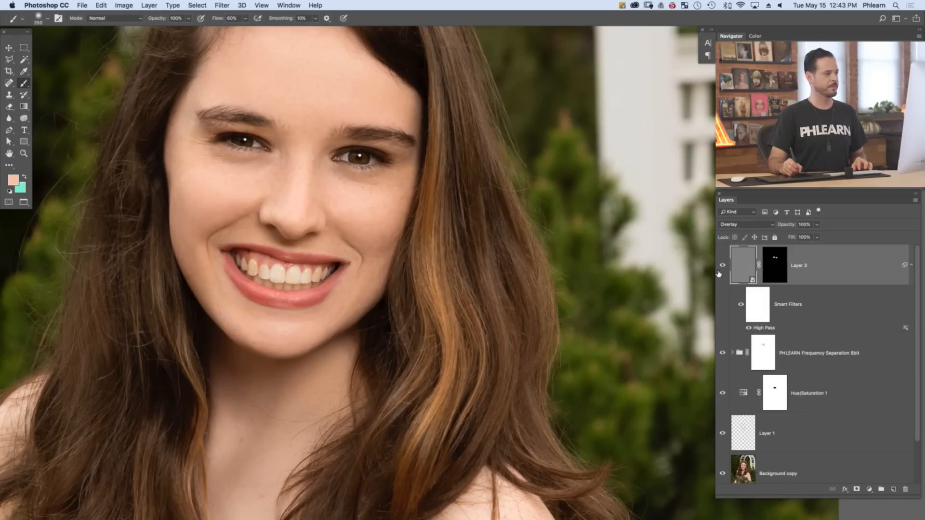
{"action": "left_click", "coordinate": [722, 265]}
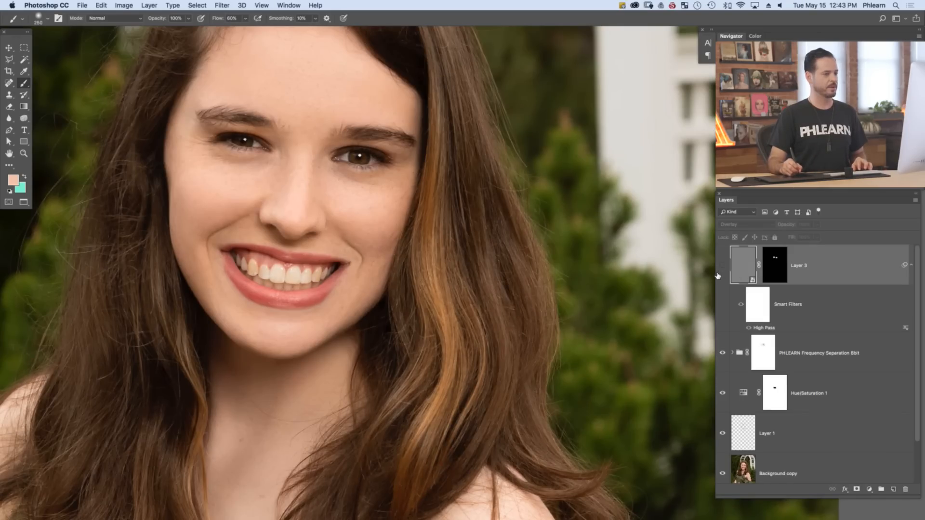
{"action": "left_click", "coordinate": [721, 267]}
{"action": "left_click", "coordinate": [719, 268]}
{"action": "left_click", "coordinate": [719, 268]}
{"action": "key", "text": "super+minus"}
{"action": "key", "text": "super+minus"}
{"action": "key", "text": "super+minus"}
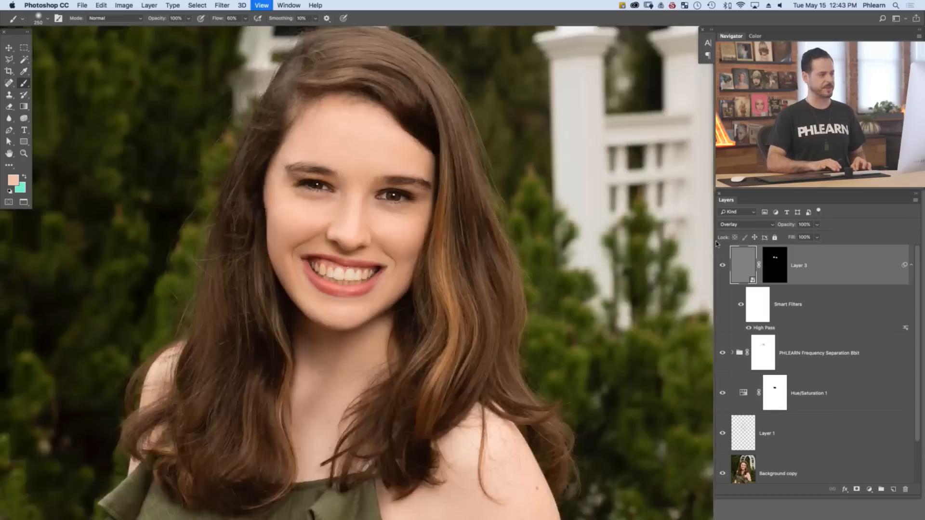
{"action": "key", "text": "super+plus"}
{"action": "key", "text": "super+minus"}
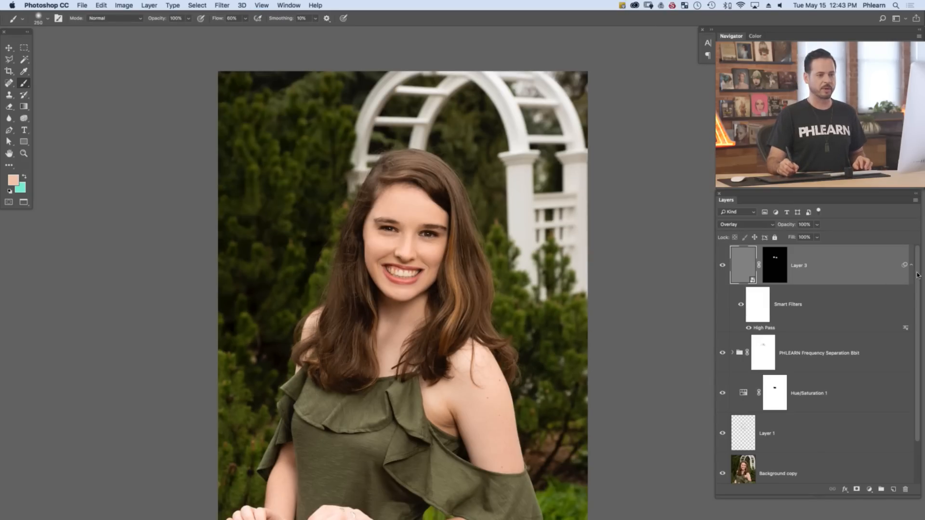
Group all the retouching layers from Background copy up to the High Pass layer, leaving the original Background outside
{"action": "left_click_drag", "start_coordinate": [919, 282], "coordinate": [919, 318]}
{"action": "left_click", "coordinate": [844, 425]}
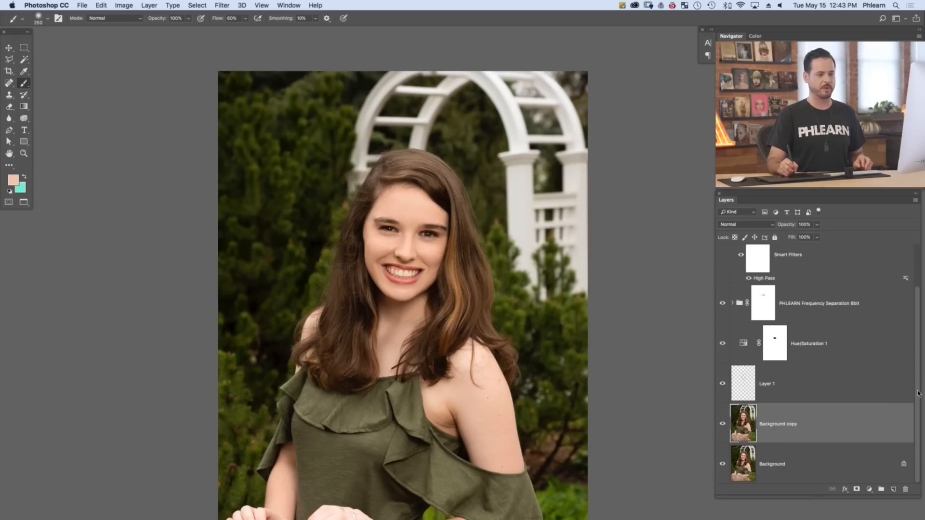
{"action": "scroll", "coordinate": [919, 394], "scroll_direction": "up", "scroll_amount": 3}
{"action": "left_click", "coordinate": [844, 272]}
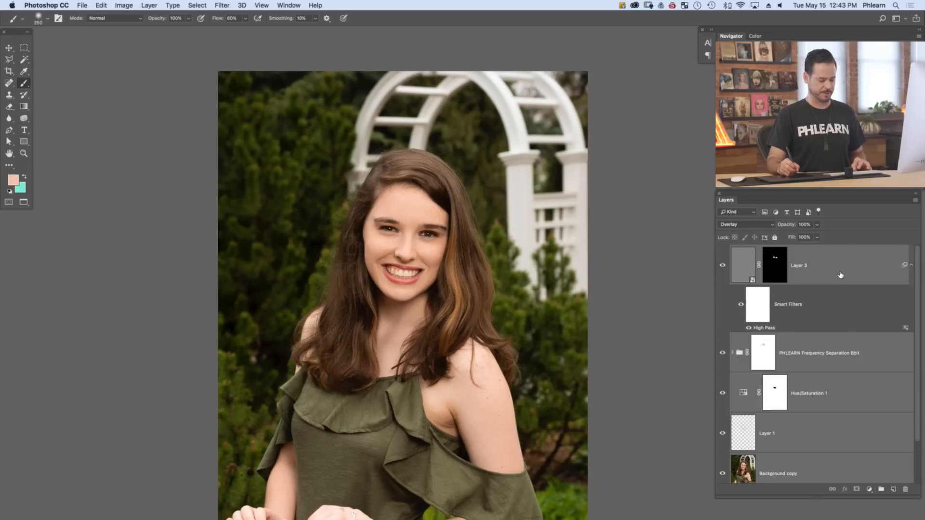
{"action": "key", "text": "super+g"}
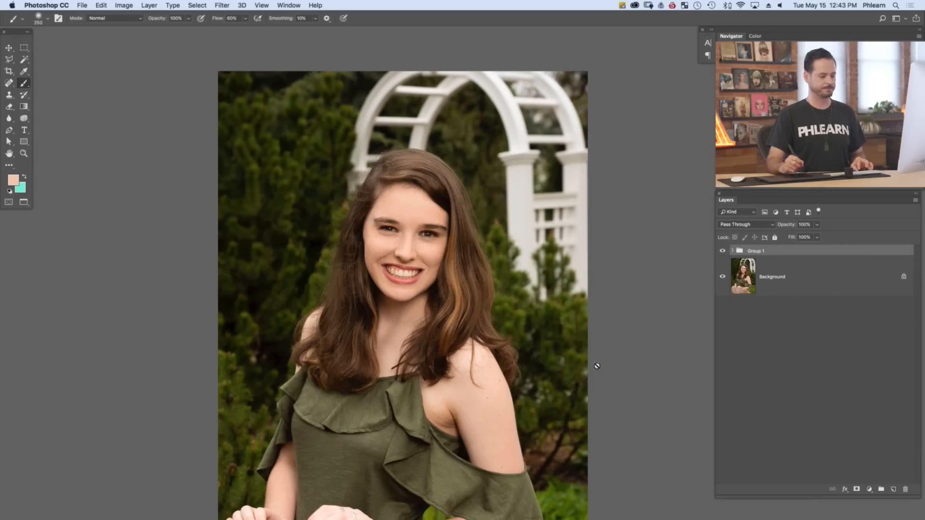
Toggle the retouching group's visibility to compare the finished portrait with the original image
{"action": "key", "text": "super+plus"}
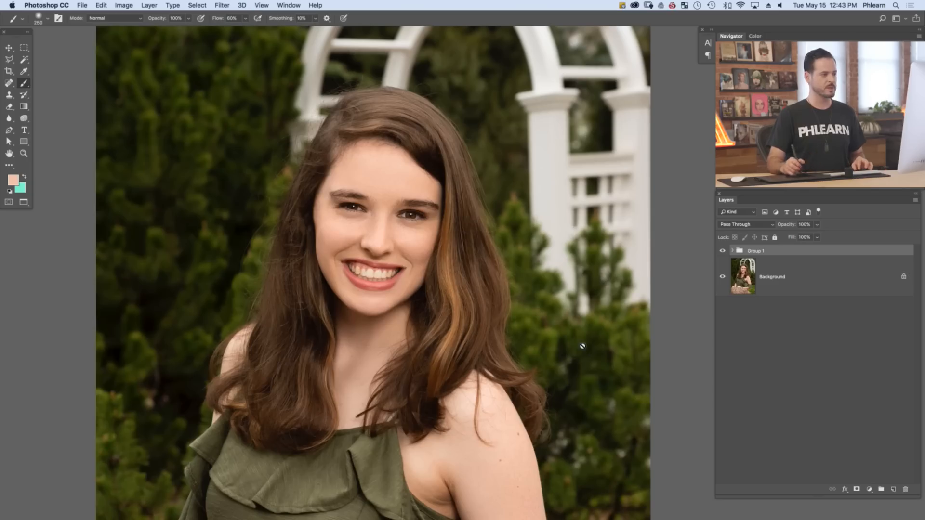
{"action": "left_click", "coordinate": [722, 251]}
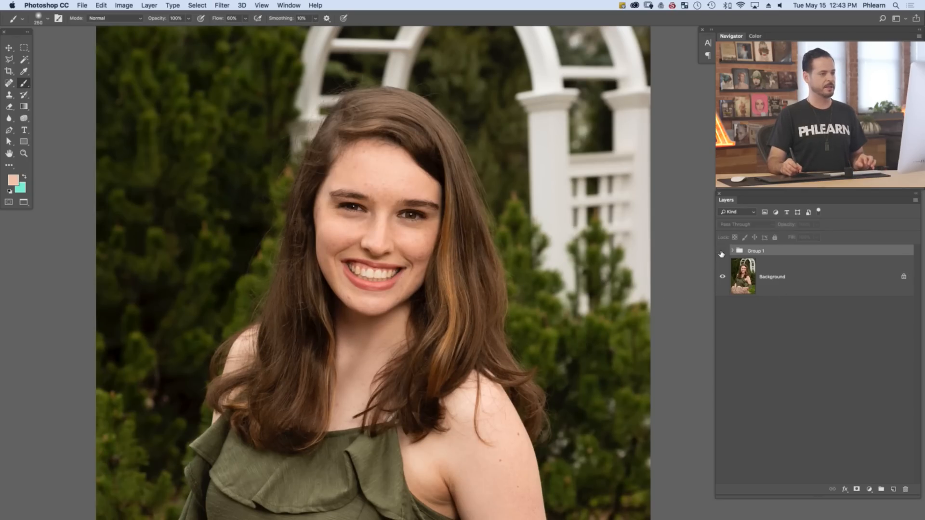
{"action": "left_click", "coordinate": [722, 251]}
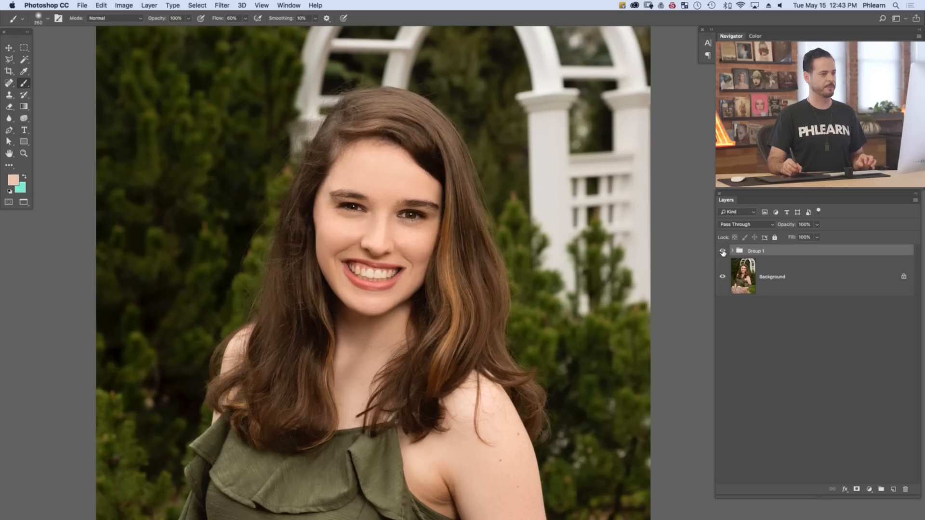
{"action": "left_click", "coordinate": [722, 252]}
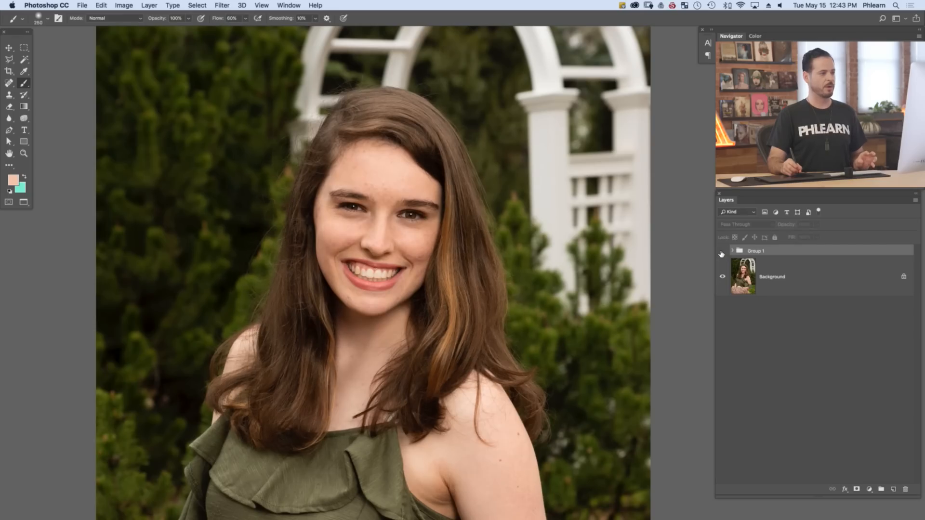
{"action": "left_click", "coordinate": [721, 251]}
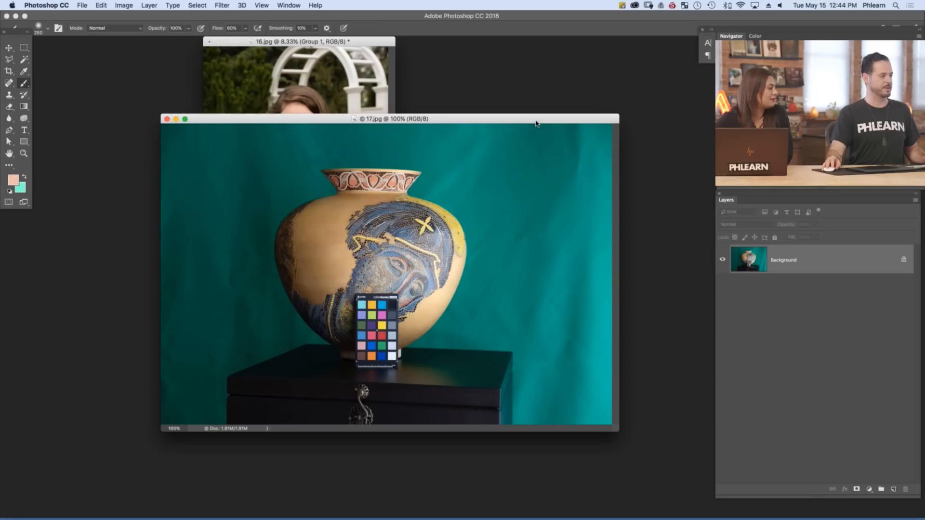
Show the 17.jpg vase photo in full screen mode and examine the colour checker card up close
{"action": "key", "text": "f"}
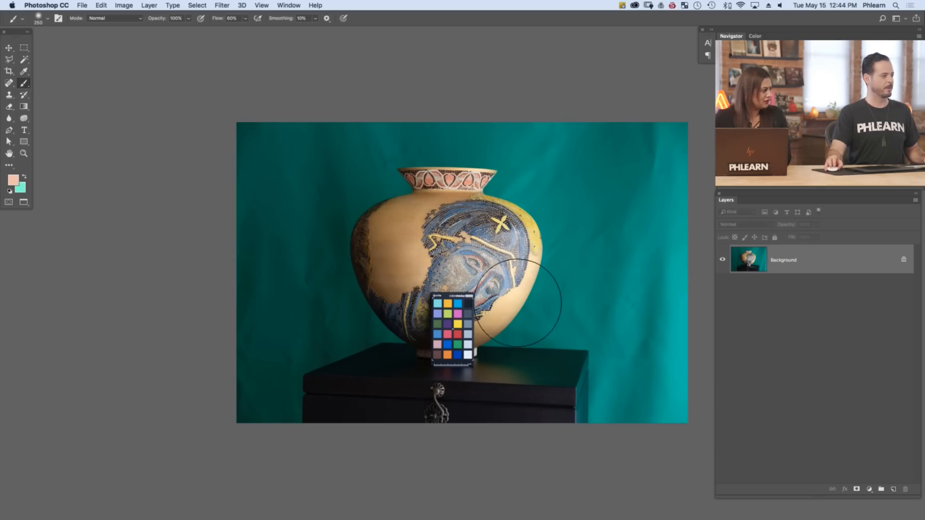
{"action": "scroll", "coordinate": [462, 317], "scroll_direction": "up", "scroll_amount": 5}
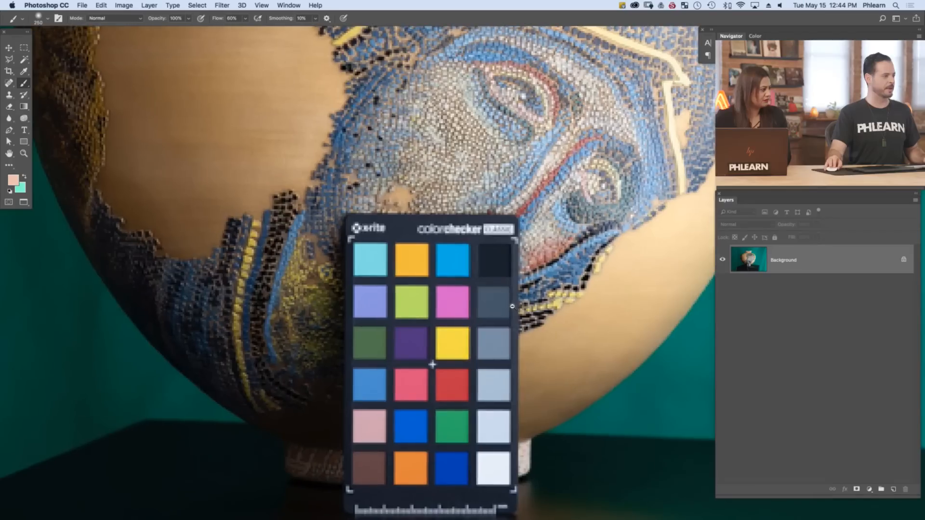
{"action": "scroll", "coordinate": [472, 316], "scroll_direction": "down", "scroll_amount": 3}
{"action": "scroll", "coordinate": [478, 314], "scroll_direction": "down", "scroll_amount": 1}
{"action": "left_click_drag", "start_coordinate": [499, 314], "coordinate": [414, 317]}
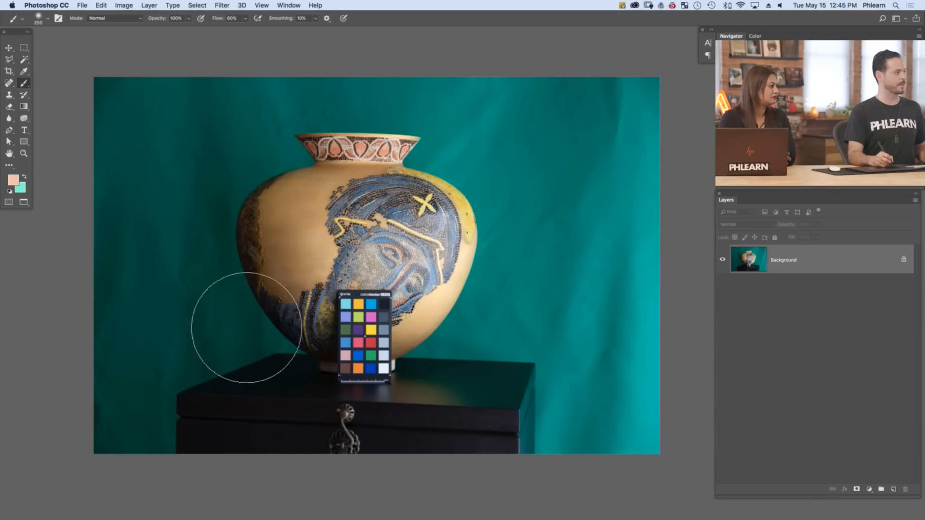
Try selecting the teal backdrop left of and above the vase using the Magic Wand at tolerance 23, clearing each selection
{"action": "key", "text": "w"}
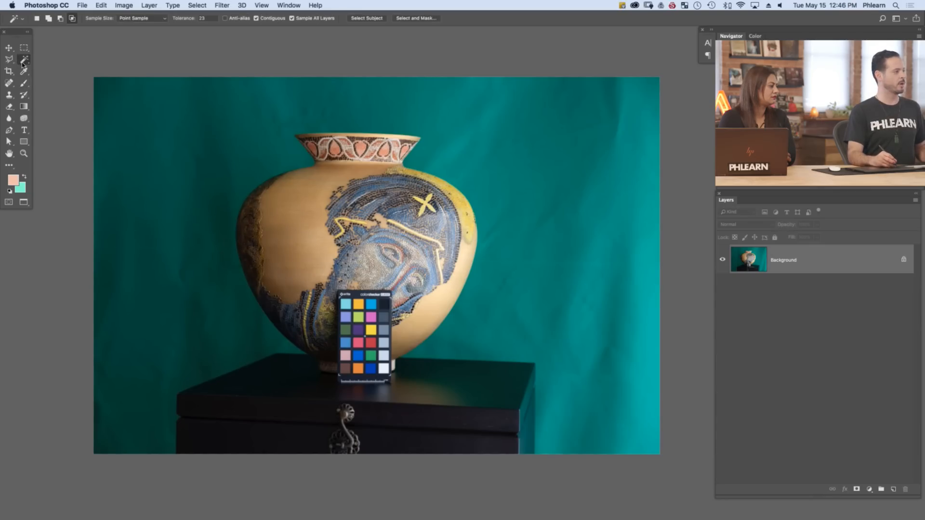
{"action": "left_click", "coordinate": [233, 337]}
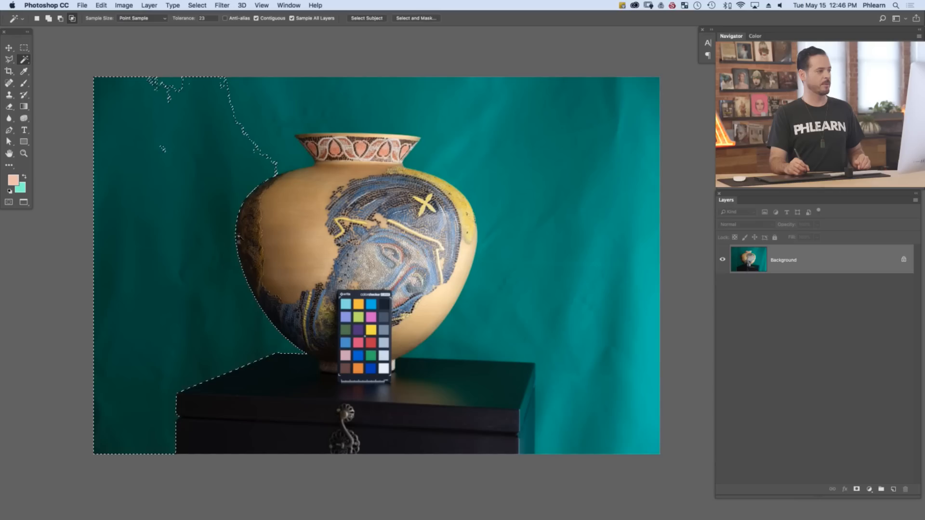
{"action": "left_click", "coordinate": [314, 122]}
{"action": "key", "text": "super+d"}
{"action": "left_click", "coordinate": [360, 113]}
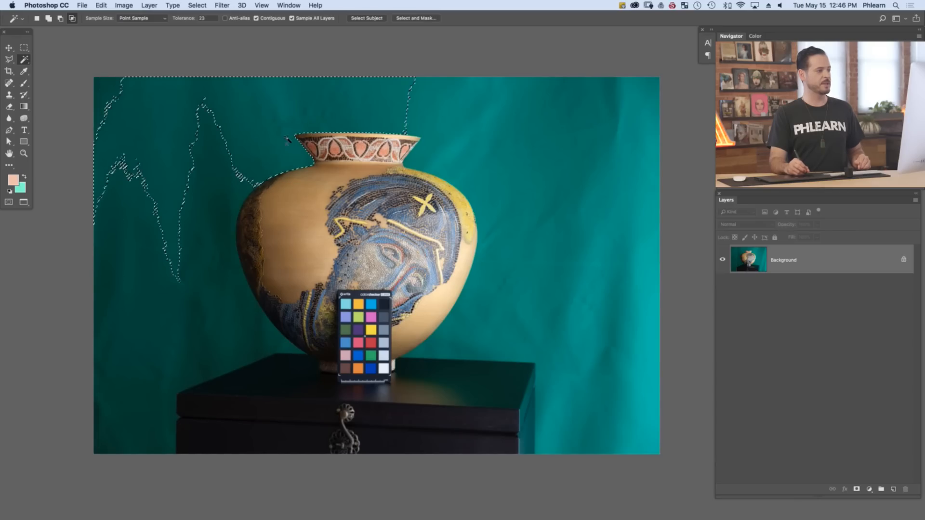
{"action": "key", "text": "super+d"}
Try Magic Wand selections of the backdrop on the vase's right side and beside the black chest, clearing each one
{"action": "left_click", "coordinate": [444, 136]}
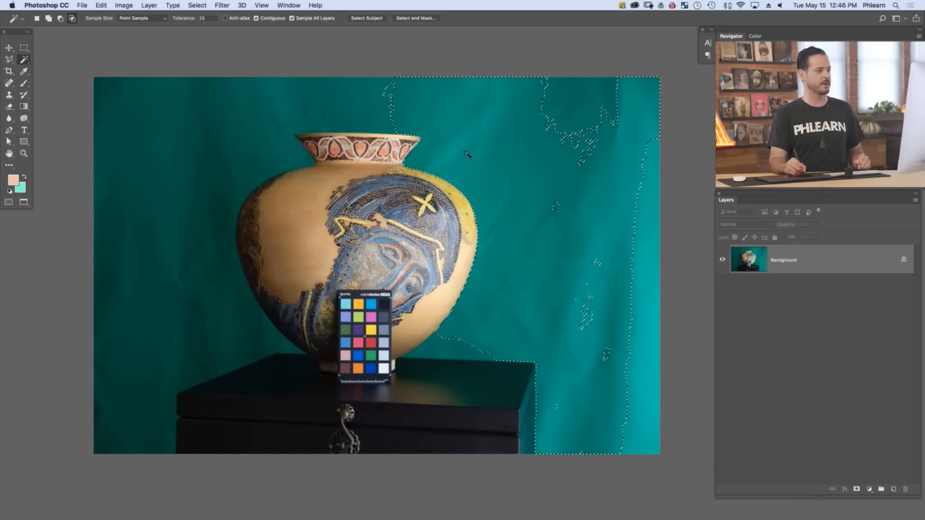
{"action": "left_click", "coordinate": [440, 353]}
{"action": "key", "text": "super+d"}
{"action": "left_click", "coordinate": [451, 353]}
{"action": "key", "text": "super+d"}
{"action": "left_click", "coordinate": [548, 409]}
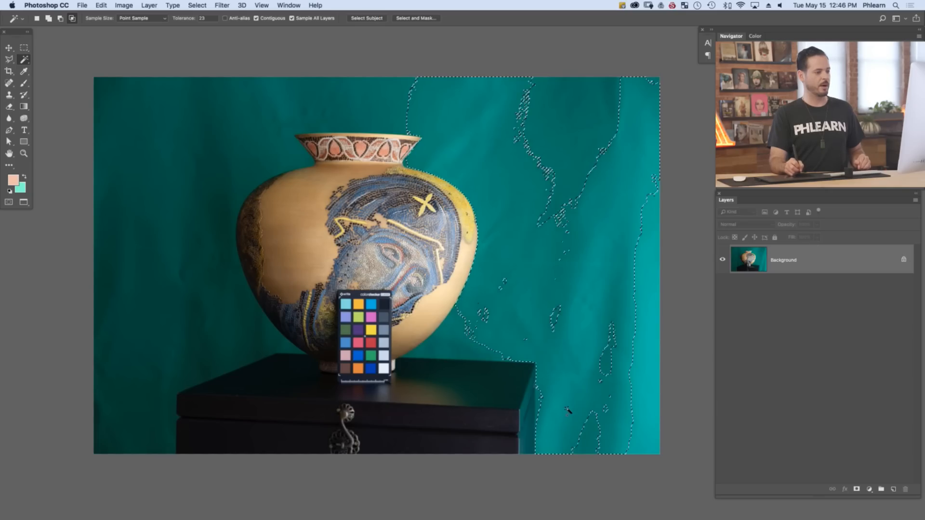
{"action": "left_click", "coordinate": [540, 400]}
{"action": "key", "text": "super+d"}
Sample the backdrop folds near the image's right edge, and select the backdrop left of the vase with the Magic Wand
{"action": "left_click", "coordinate": [611, 355]}
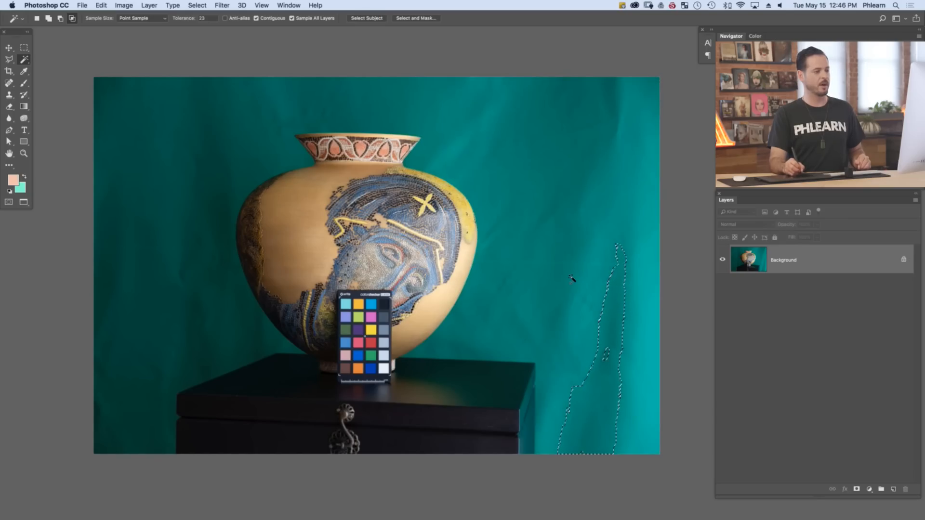
{"action": "left_click", "coordinate": [566, 228]}
{"action": "key", "text": "super+z"}
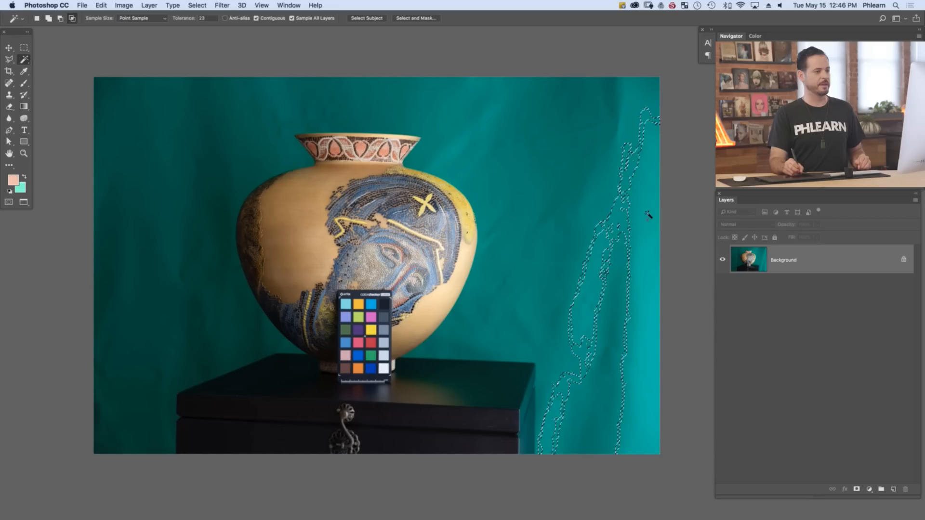
{"action": "left_click", "coordinate": [250, 154]}
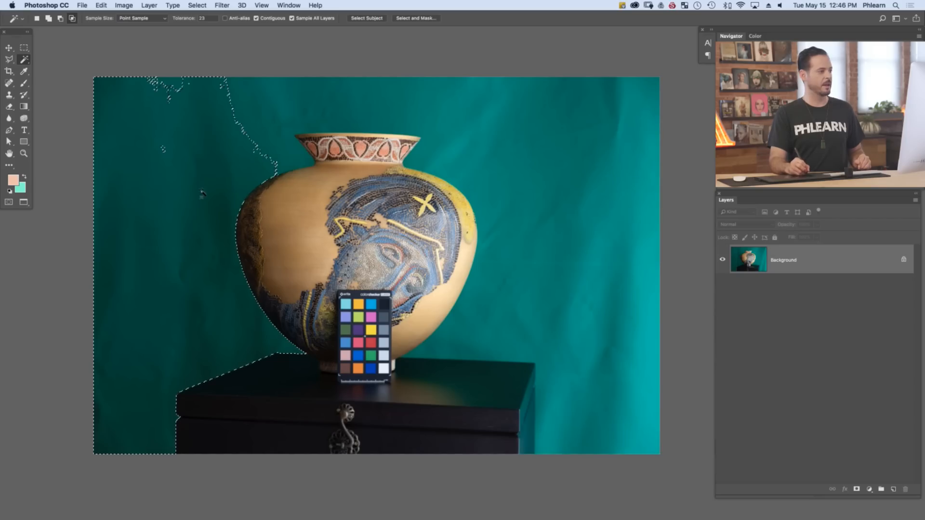
Try Magic Wand selections of the backdrop above the vase, on its right side and beside the chest, clearing each one
{"action": "left_click", "coordinate": [277, 133]}
{"action": "key", "text": "super+d"}
{"action": "left_click", "coordinate": [276, 139]}
{"action": "key", "text": "super+d"}
{"action": "left_click", "coordinate": [463, 173]}
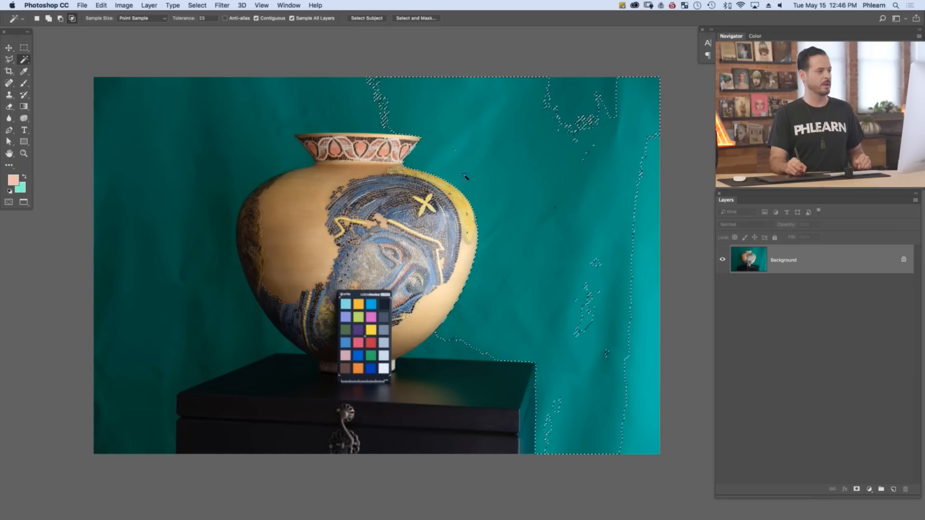
{"action": "left_click", "coordinate": [459, 348]}
{"action": "key", "text": "super+d"}
{"action": "left_click", "coordinate": [463, 344]}
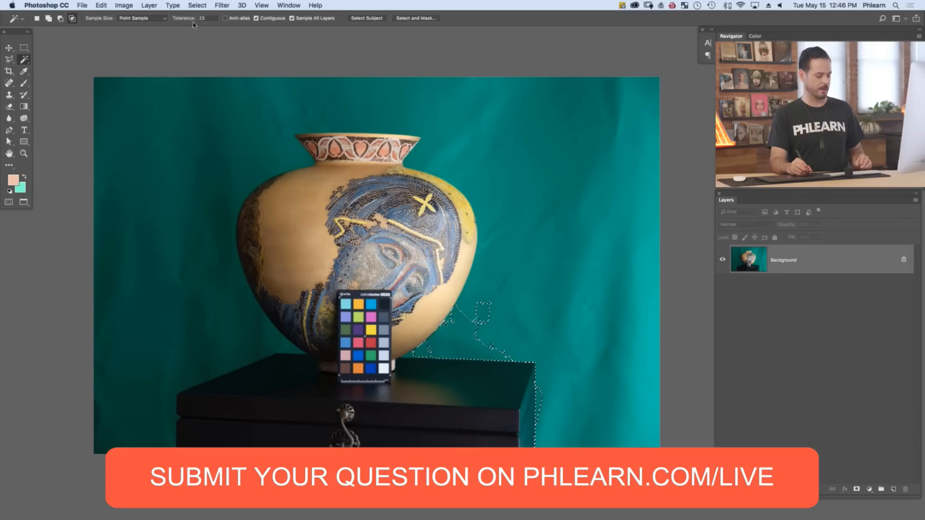
{"action": "key", "text": "super+d"}
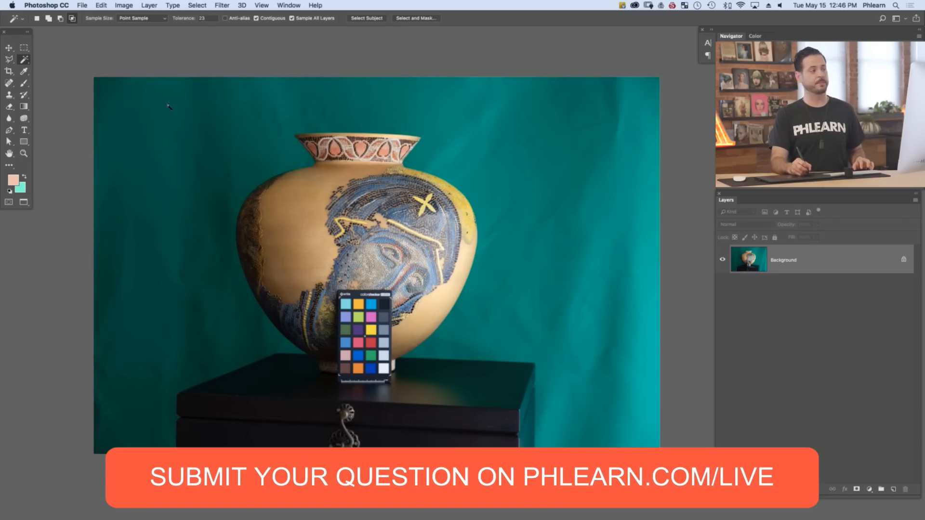
Select the backdrop left of the vase with the Magic Wand and sample spots across the top down to the lower right
{"action": "left_click", "coordinate": [211, 151]}
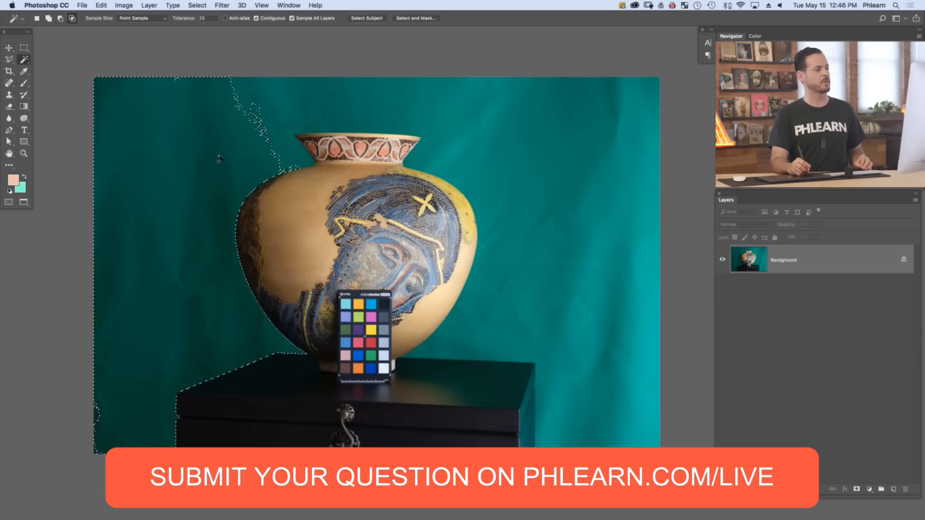
{"action": "left_click", "coordinate": [264, 127]}
{"action": "left_click", "coordinate": [350, 103]}
{"action": "left_click", "coordinate": [424, 127]}
{"action": "left_click", "coordinate": [521, 163]}
{"action": "left_click", "coordinate": [610, 294]}
{"action": "left_click", "coordinate": [647, 314]}
{"action": "left_click", "coordinate": [567, 384]}
{"action": "left_click", "coordinate": [513, 349]}
{"action": "left_click", "coordinate": [447, 344]}
{"action": "left_click", "coordinate": [432, 351]}
Build a Magic Wand selection of the entire teal backdrop, adding the areas right of the vase and beside the chest
{"action": "left_click", "coordinate": [263, 166]}
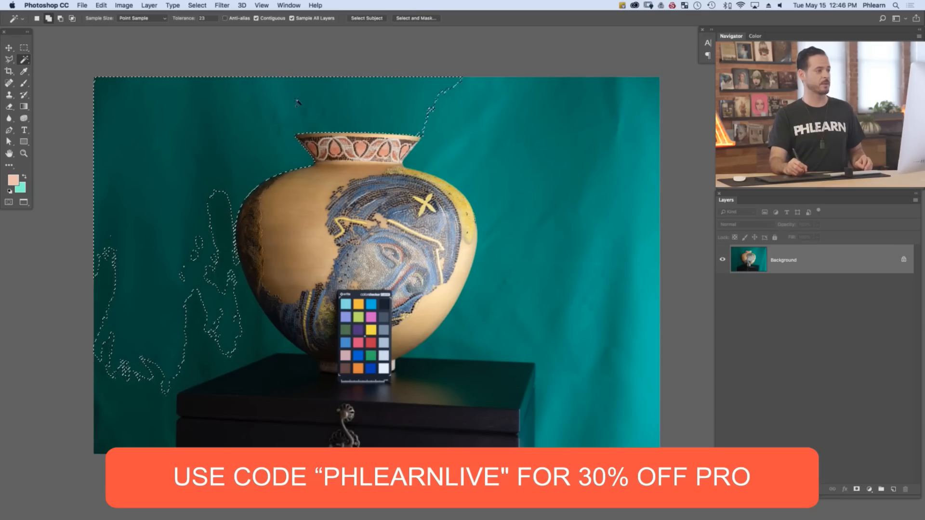
{"action": "left_click", "coordinate": [449, 152], "text": "shift"}
{"action": "left_click", "coordinate": [466, 341], "text": "shift"}
{"action": "left_click", "coordinate": [529, 374], "text": "shift"}
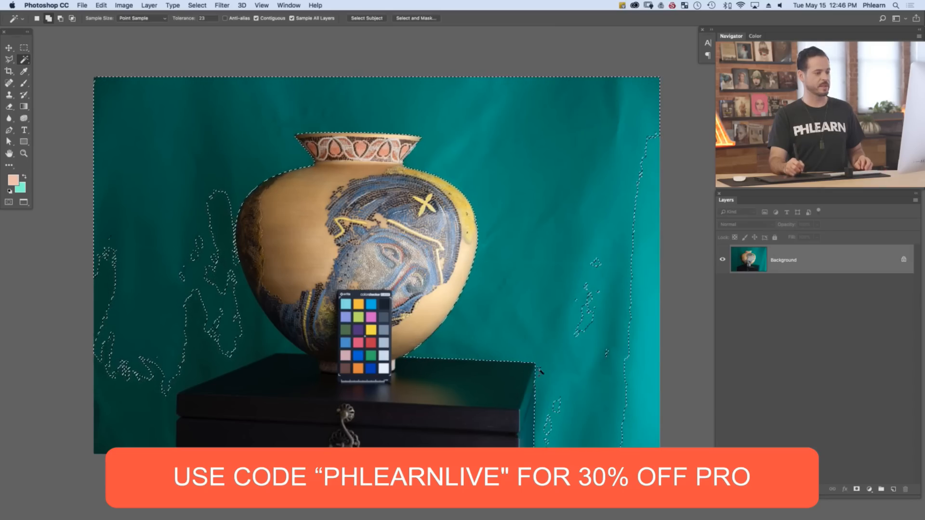
{"action": "left_click", "coordinate": [554, 407], "text": "shift"}
{"action": "left_click", "coordinate": [648, 379], "text": "shift"}
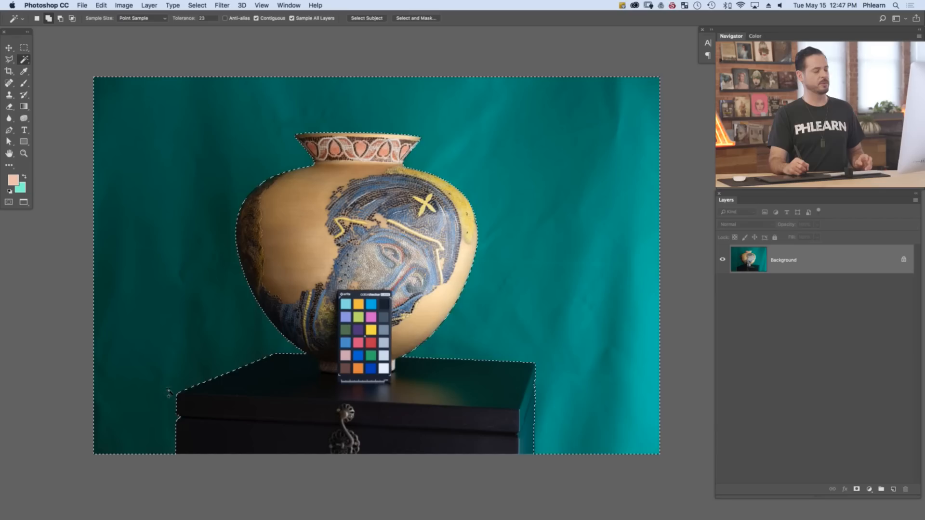
{"action": "key", "text": "shift+alt"}
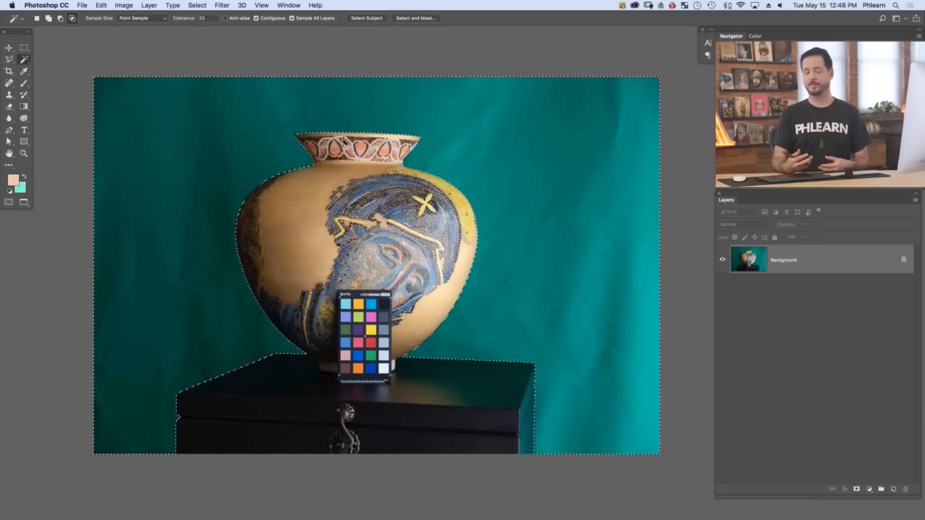
Open Select and Mask on the backdrop selection, set Feather to 0 px, and inspect the vase's right edge up close
{"action": "left_click", "coordinate": [412, 18]}
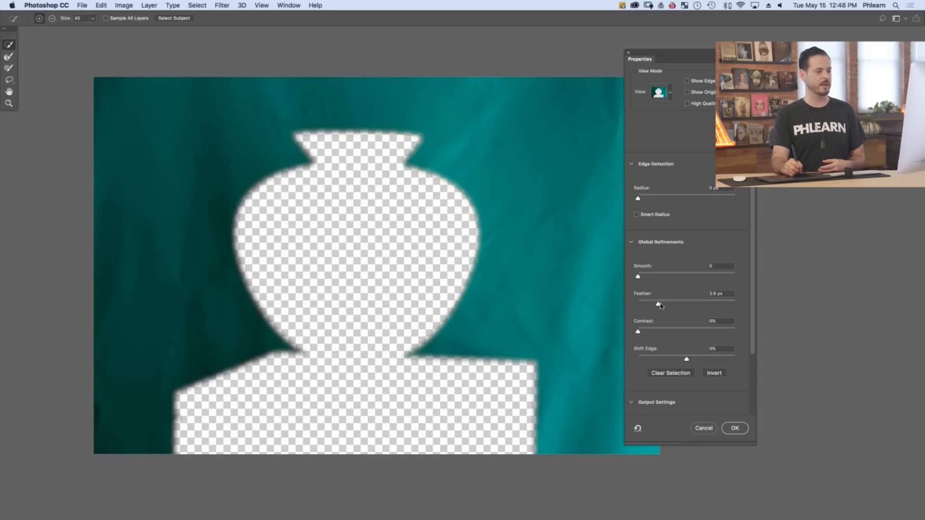
{"action": "left_click_drag", "start_coordinate": [660, 305], "coordinate": [637, 305]}
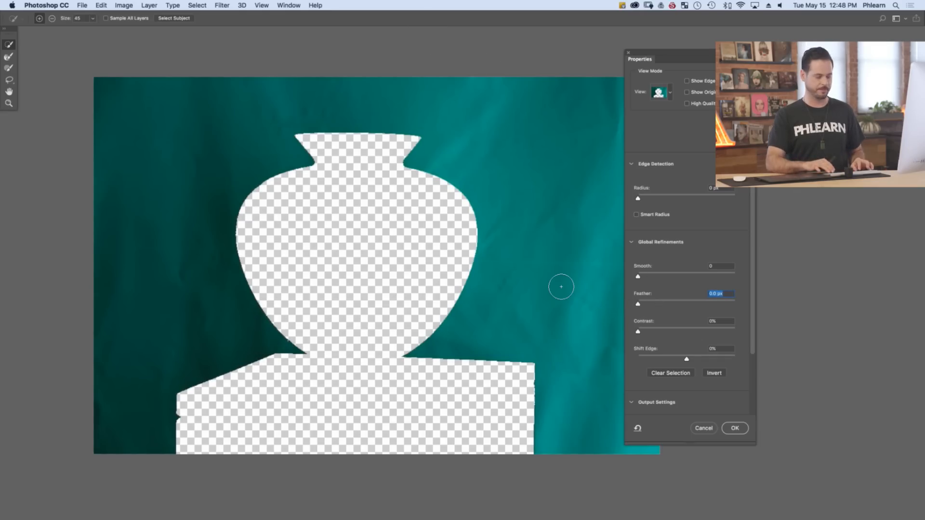
{"action": "key", "text": "super+plus"}
{"action": "key", "text": "super+plus"}
{"action": "key", "text": "super+plus"}
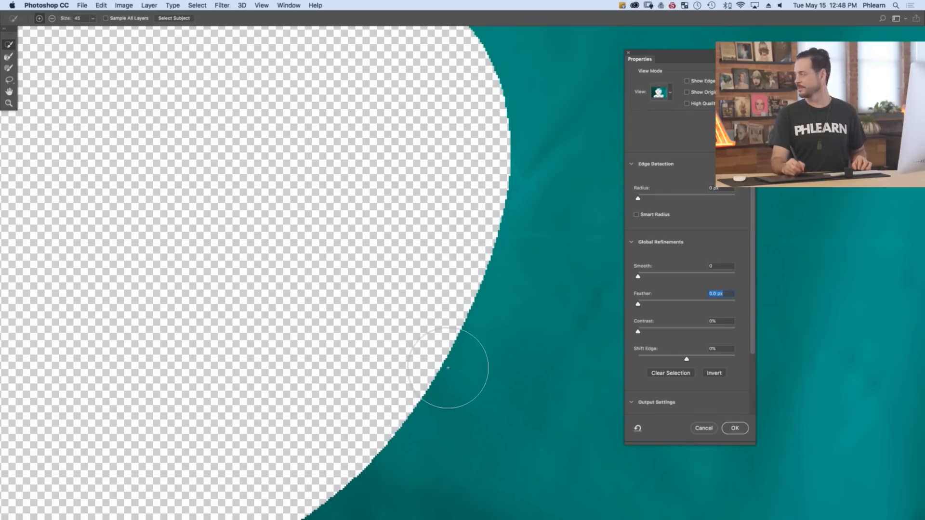
{"action": "key", "text": "super+minus"}
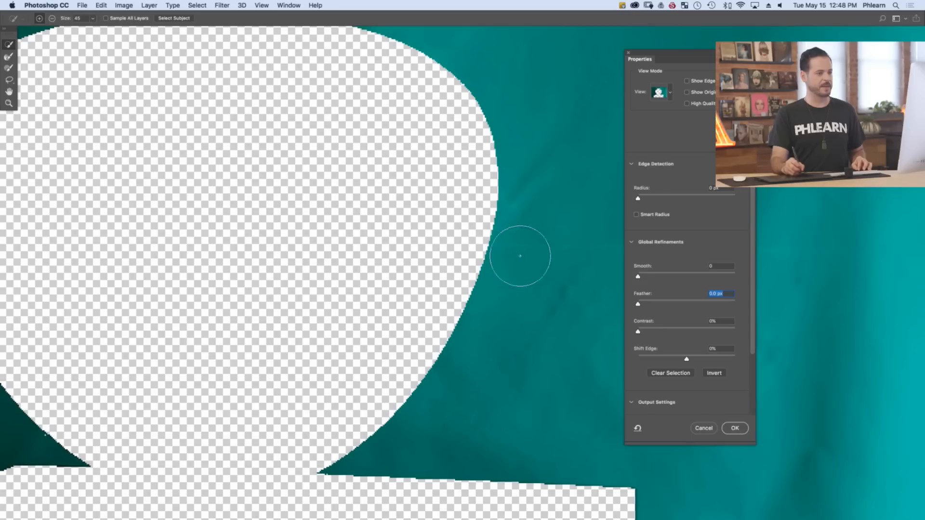
Refine the selection edge with Feather 1.2 px and Contrast 39%, and compare it with the original selection
{"action": "left_click_drag", "start_coordinate": [640, 305], "coordinate": [641, 307]}
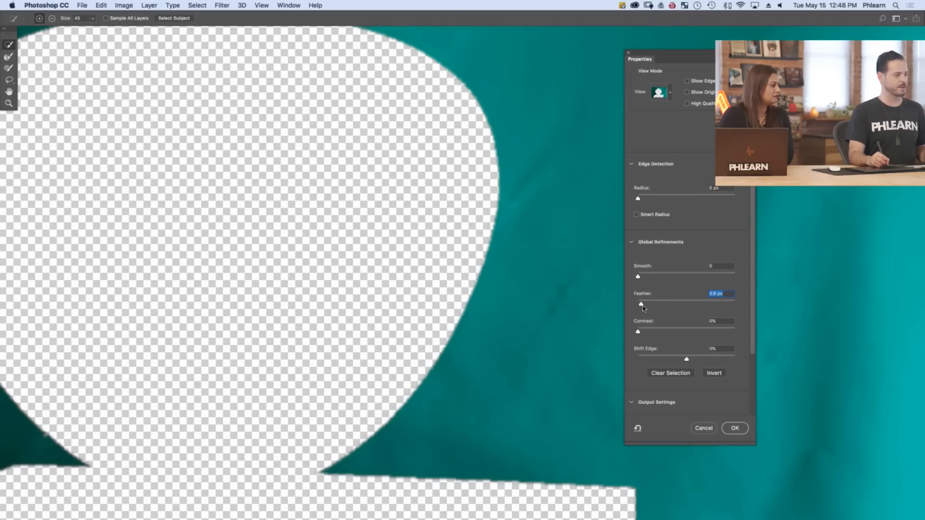
{"action": "left_click_drag", "start_coordinate": [641, 331], "coordinate": [659, 331]}
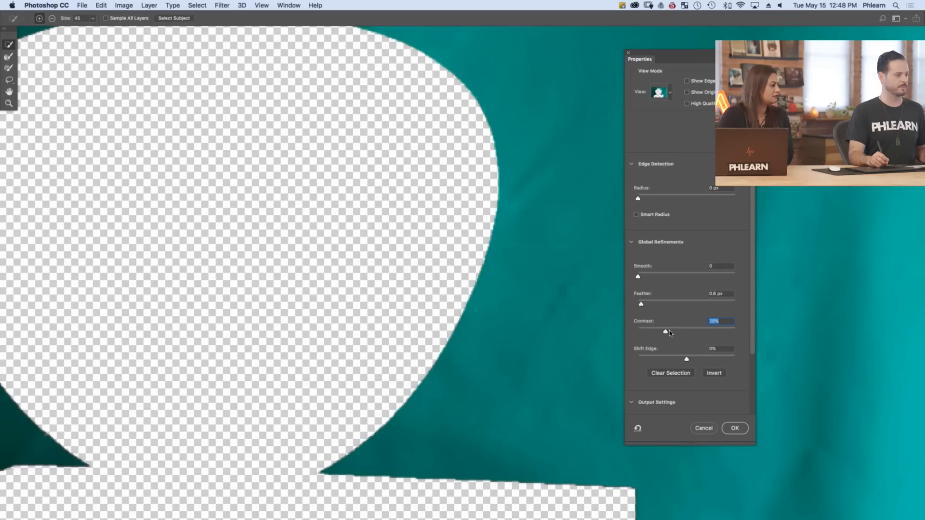
{"action": "left_click_drag", "start_coordinate": [641, 305], "coordinate": [643, 306]}
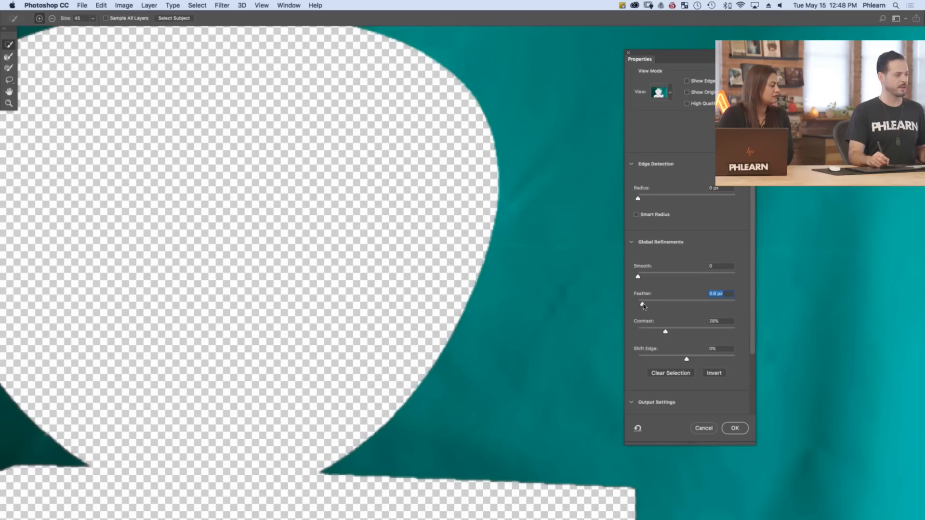
{"action": "left_click_drag", "start_coordinate": [666, 332], "coordinate": [673, 333]}
{"action": "key", "text": "super+plus"}
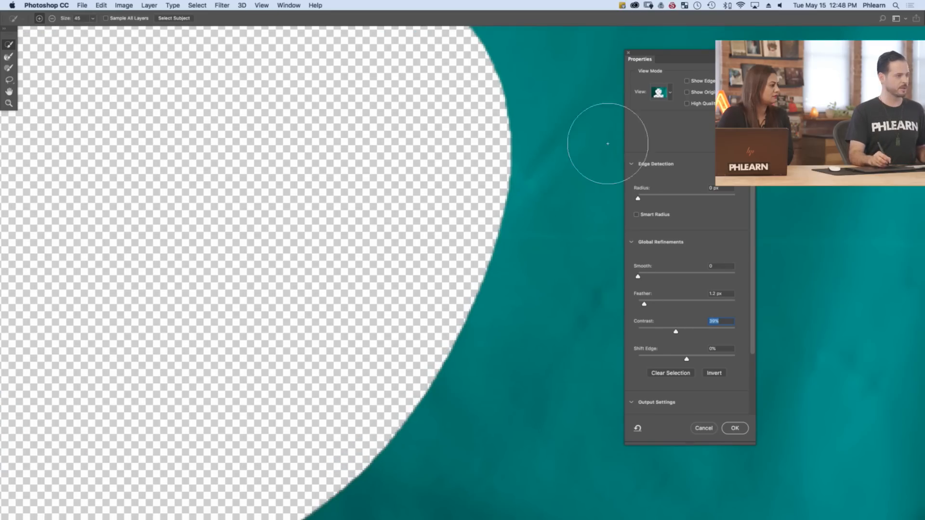
{"action": "left_click", "coordinate": [687, 93]}
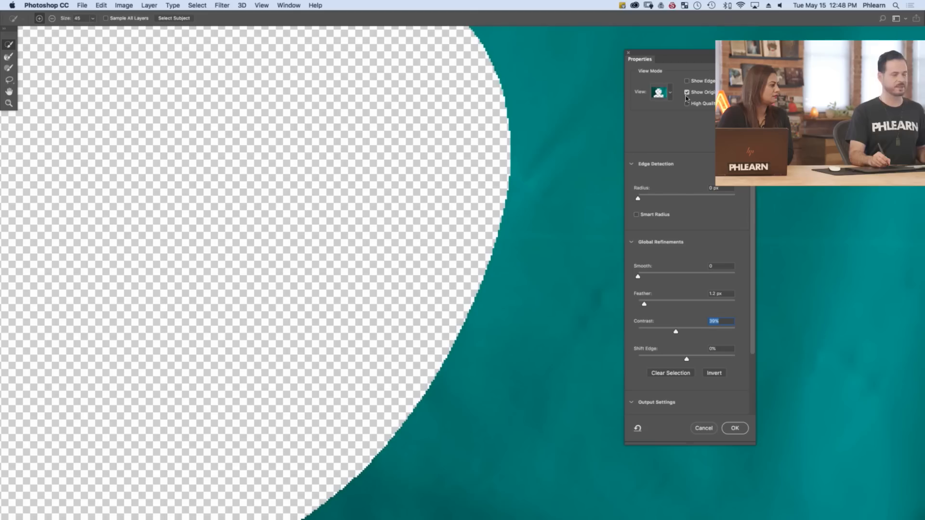
{"action": "left_click", "coordinate": [688, 93]}
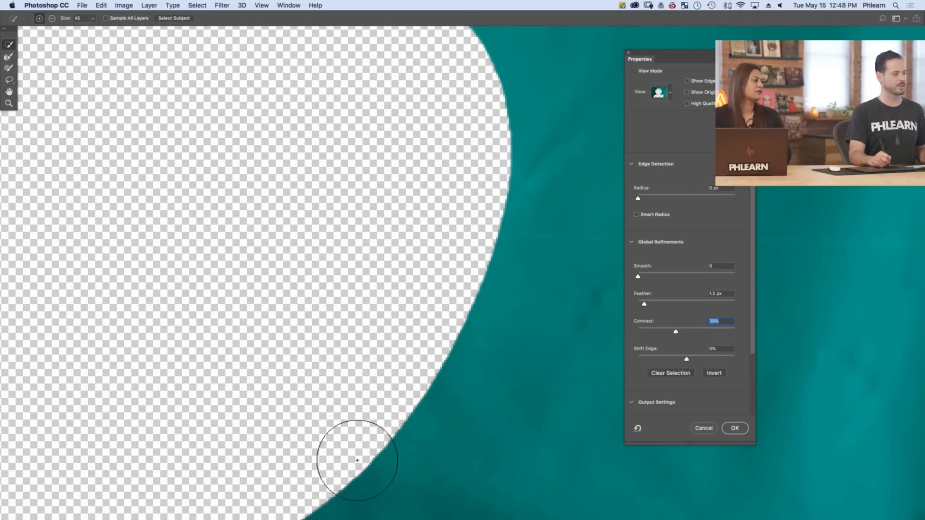
Output the refined edge as a Selection and apply Select and Mask
{"action": "key", "text": "super+0"}
{"action": "key", "text": "super+minus"}
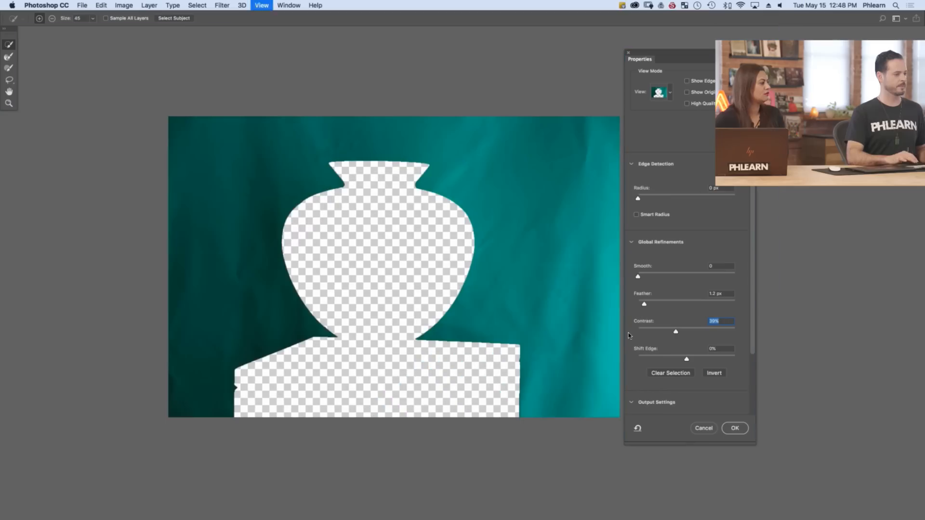
{"action": "left_click_drag", "start_coordinate": [754, 272], "coordinate": [748, 358]}
{"action": "left_click", "coordinate": [667, 391]}
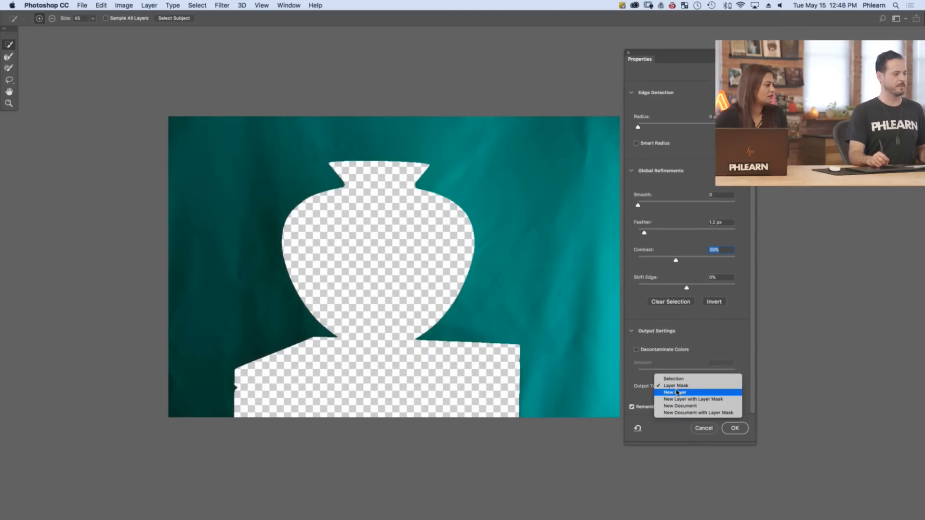
{"action": "left_click", "coordinate": [687, 379]}
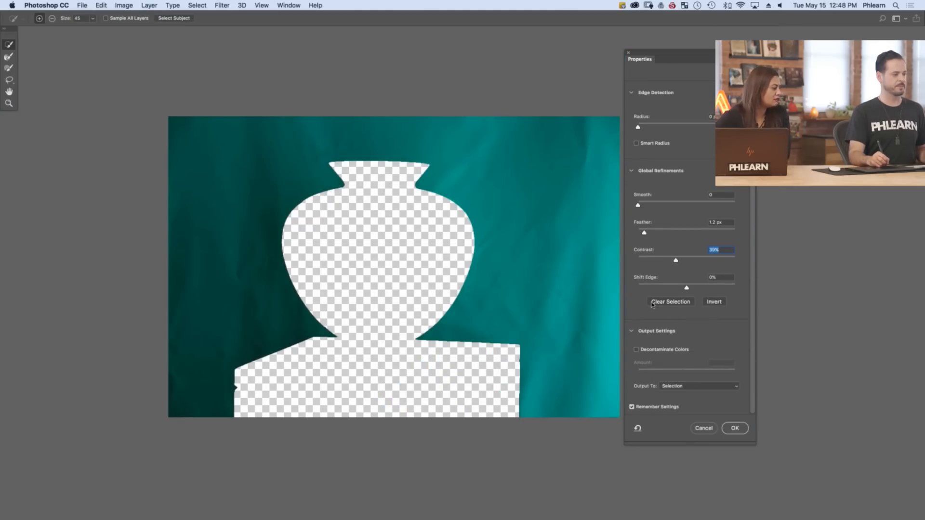
{"action": "left_click", "coordinate": [732, 428]}
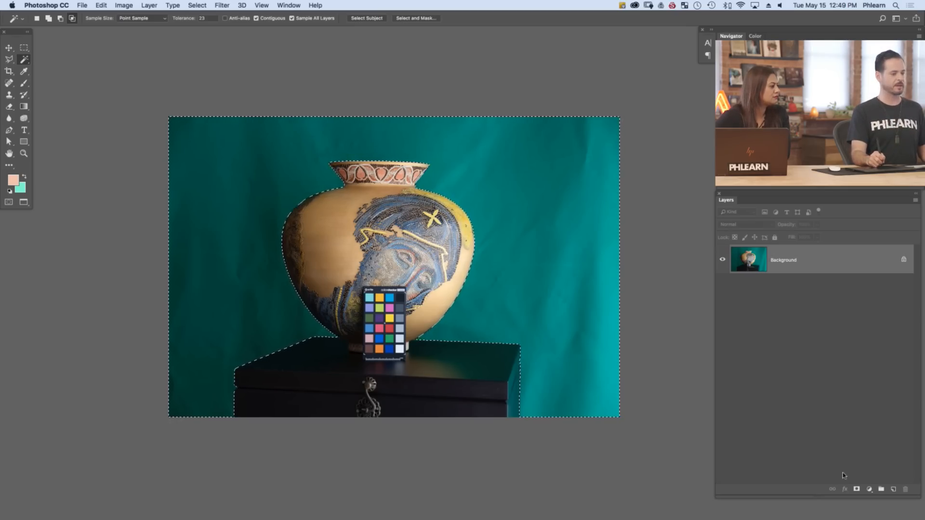
Add a layer mask from the backdrop selection and invert it so only the vase and chest show
{"action": "left_click", "coordinate": [856, 490]}
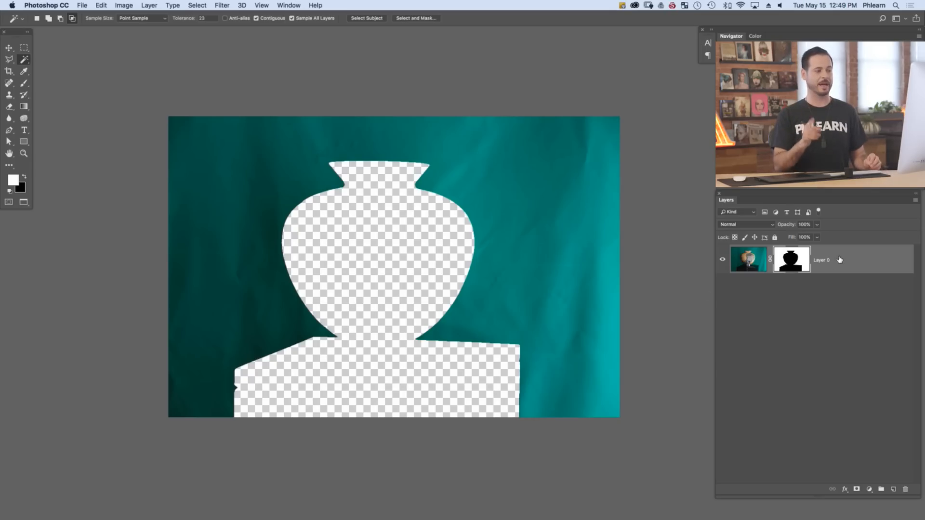
{"action": "key", "text": "super+i"}
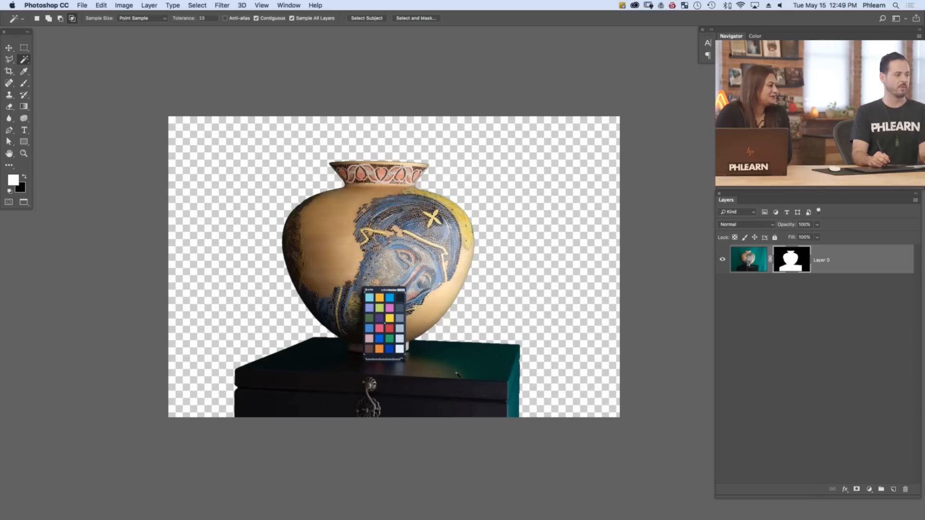
Add a white (ffffff) solid colour fill layer and place it beneath the masked vase layer
{"action": "left_click", "coordinate": [871, 490]}
{"action": "left_click", "coordinate": [867, 333]}
{"action": "type", "text": "ffffff"}
{"action": "key", "text": "Return"}
{"action": "key", "text": "w"}
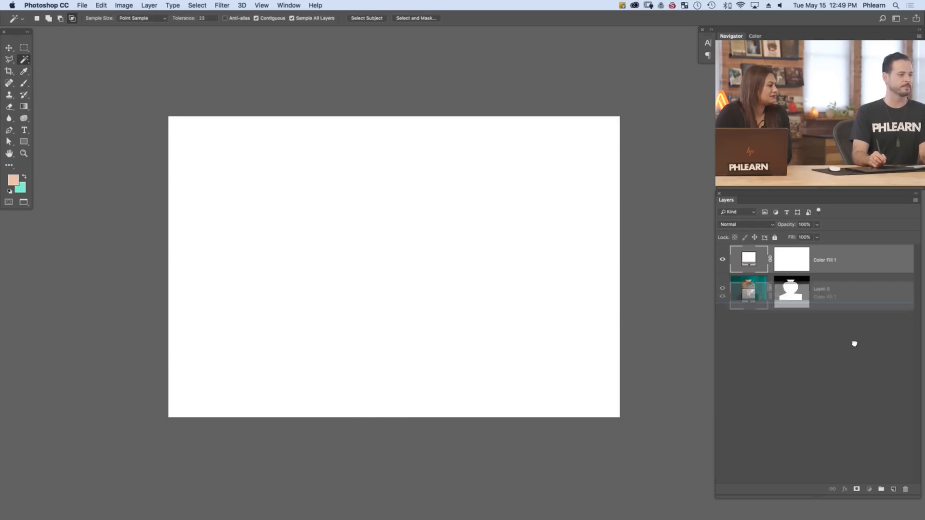
{"action": "left_click_drag", "start_coordinate": [852, 307], "coordinate": [854, 360]}
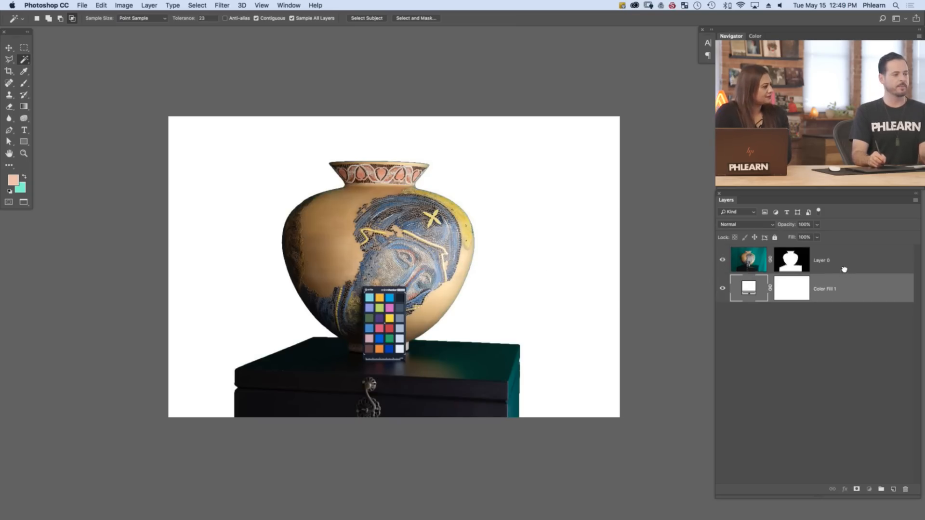
Add an empty layer above the vase layer and sample black from the chest's left side for the brush
{"action": "left_click", "coordinate": [847, 268]}
{"action": "left_click", "coordinate": [893, 490]}
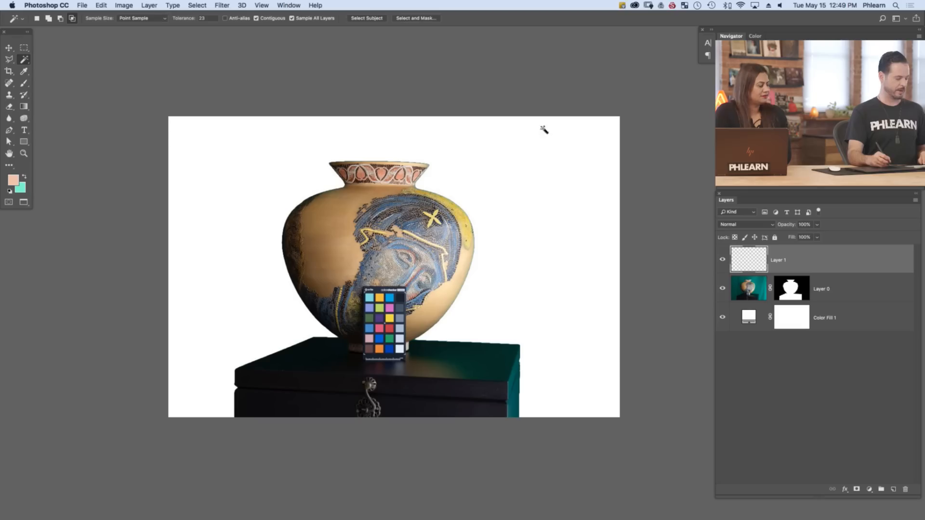
{"action": "key", "text": "b"}
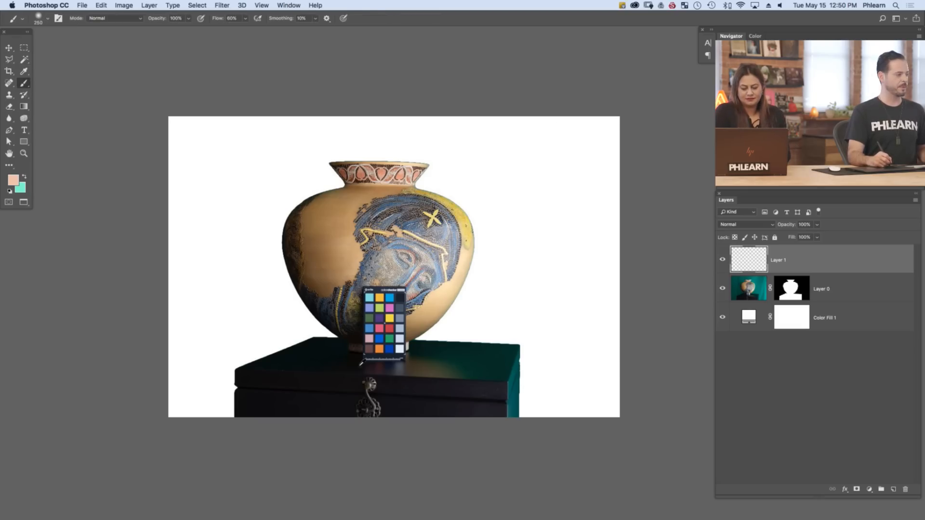
{"action": "left_click", "coordinate": [310, 355], "text": "alt"}
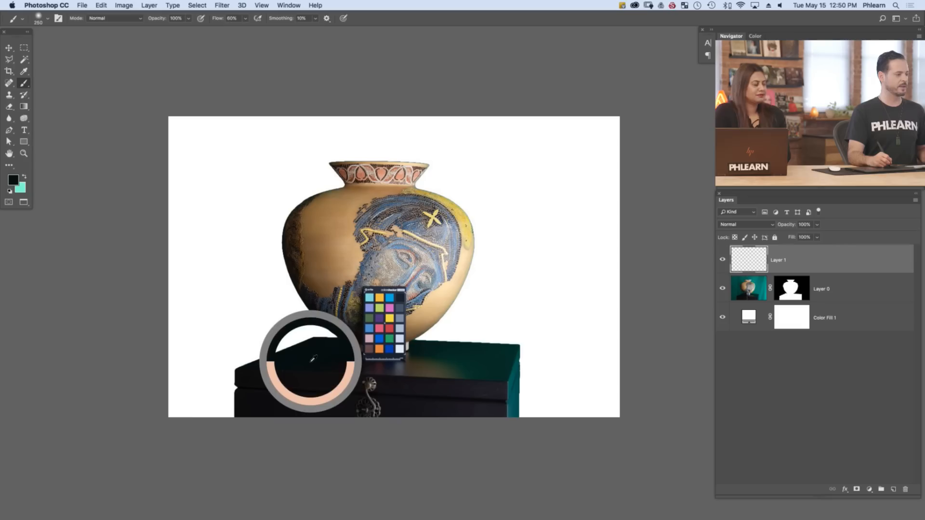
{"action": "left_click", "coordinate": [312, 354], "text": "alt"}
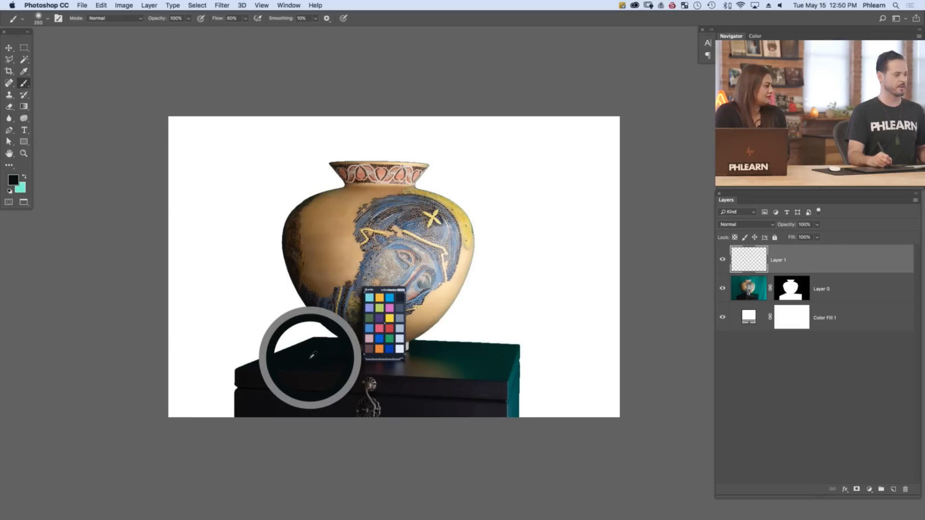
Paint over the teal right side of the chest with near-black sampled from its front, and reduce the brush size to 44
{"action": "left_click", "coordinate": [448, 382], "text": "alt"}
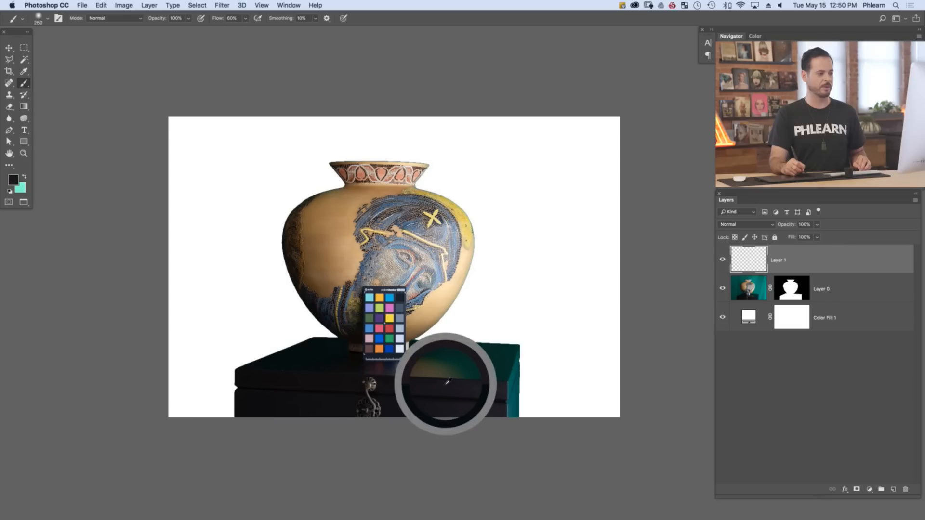
{"action": "left_click", "coordinate": [463, 383], "text": "alt"}
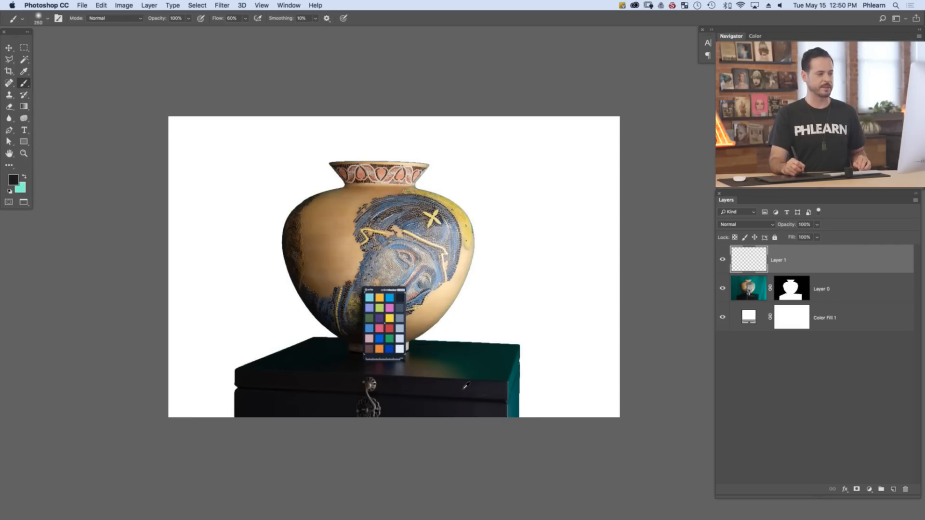
{"action": "left_click", "coordinate": [461, 388], "text": "alt"}
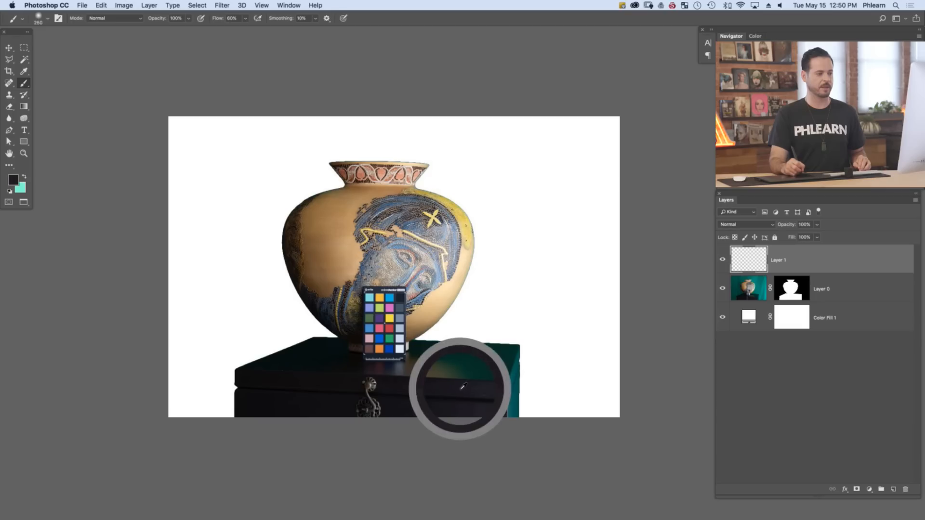
{"action": "mouse_move", "coordinate": [488, 381]}
{"action": "left_mouse_down"}
{"action": "mouse_move", "coordinate": [513, 396]}
{"action": "mouse_move", "coordinate": [510, 334]}
{"action": "mouse_move", "coordinate": [507, 436]}
{"action": "mouse_move", "coordinate": [486, 425]}
{"action": "mouse_move", "coordinate": [458, 380]}
{"action": "mouse_move", "coordinate": [465, 341]}
{"action": "mouse_move", "coordinate": [451, 354]}
{"action": "mouse_move", "coordinate": [513, 377]}
{"action": "mouse_move", "coordinate": [584, 328]}
{"action": "mouse_move", "coordinate": [523, 425]}
{"action": "mouse_move", "coordinate": [530, 351]}
{"action": "mouse_move", "coordinate": [548, 433]}
{"action": "mouse_move", "coordinate": [524, 443]}
{"action": "mouse_move", "coordinate": [499, 407]}
{"action": "mouse_move", "coordinate": [531, 418]}
{"action": "mouse_move", "coordinate": [557, 382]}
{"action": "mouse_move", "coordinate": [540, 328]}
{"action": "mouse_move", "coordinate": [521, 394]}
{"action": "left_mouse_up"}
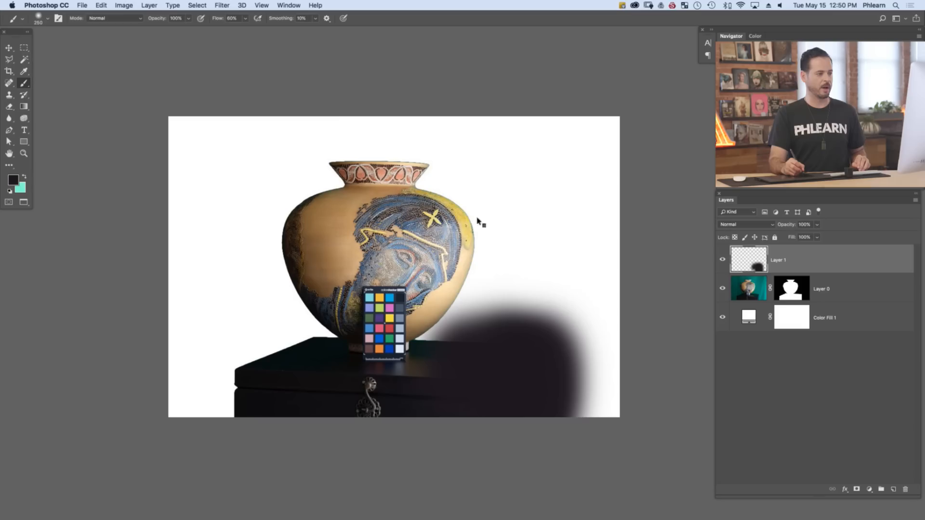
{"action": "mouse_move", "coordinate": [481, 200]}
{"action": "left_mouse_down"}
{"action": "mouse_move", "coordinate": [490, 305]}
{"action": "mouse_move", "coordinate": [481, 216]}
{"action": "left_mouse_up"}
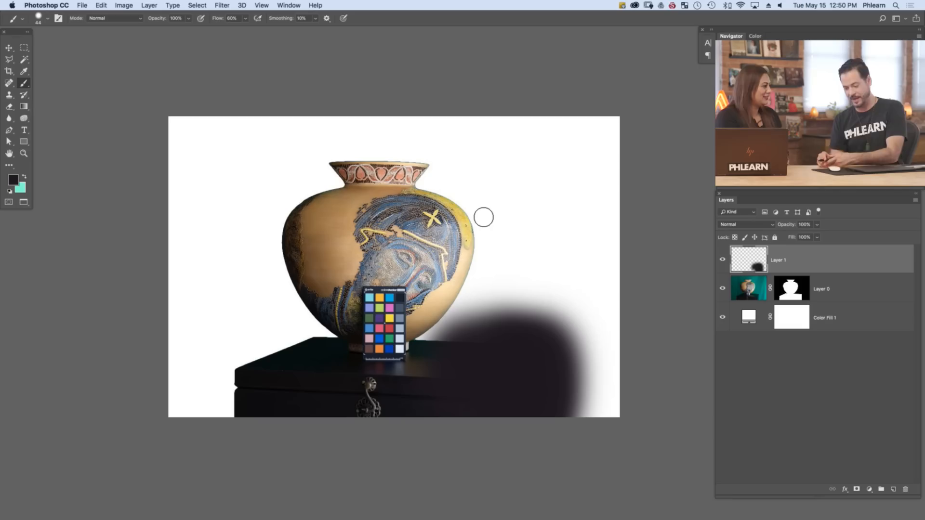
Scribble teal brush strokes across the whole picture on the upper layer, and toggle that layer's visibility to compare
{"action": "left_click", "coordinate": [25, 178]}
{"action": "mouse_move", "coordinate": [239, 262]}
{"action": "left_mouse_down"}
{"action": "mouse_move", "coordinate": [270, 310]}
{"action": "mouse_move", "coordinate": [644, 248]}
{"action": "mouse_move", "coordinate": [251, 490]}
{"action": "mouse_move", "coordinate": [68, 272]}
{"action": "mouse_move", "coordinate": [242, 188]}
{"action": "left_mouse_up"}
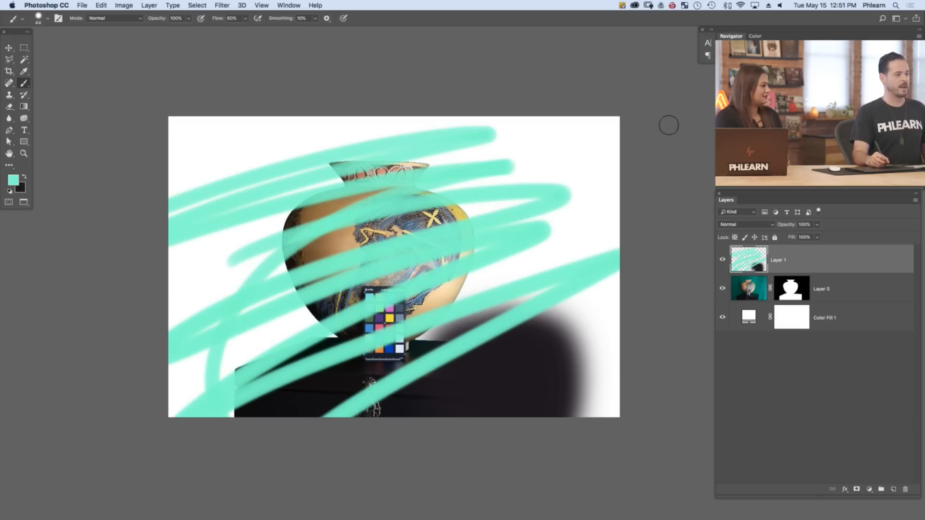
{"action": "left_click", "coordinate": [722, 261]}
{"action": "left_click", "coordinate": [721, 261]}
{"action": "left_click", "coordinate": [722, 261]}
{"action": "left_click", "coordinate": [722, 261]}
{"action": "left_click", "coordinate": [721, 261]}
{"action": "left_click", "coordinate": [723, 261]}
{"action": "left_click", "coordinate": [723, 261]}
{"action": "left_click", "coordinate": [723, 261]}
{"action": "left_click", "coordinate": [723, 261]}
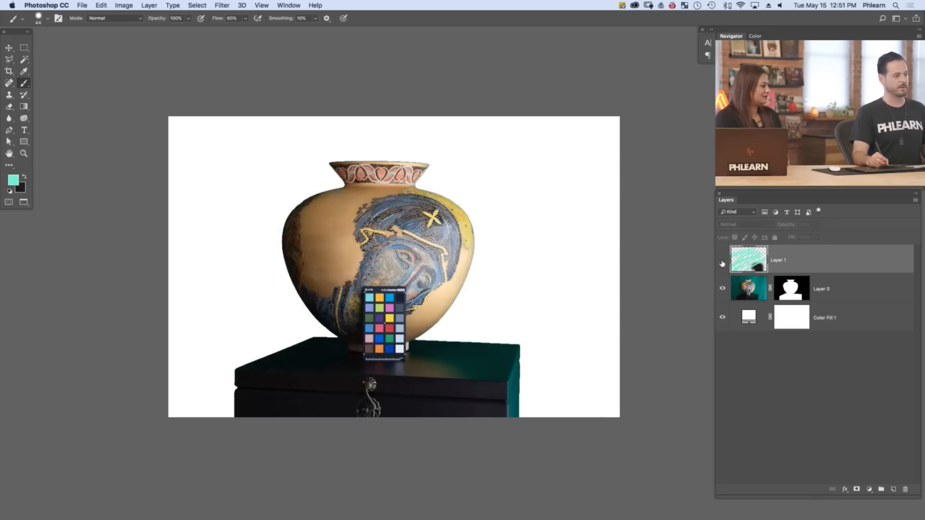
{"action": "left_click", "coordinate": [723, 263]}
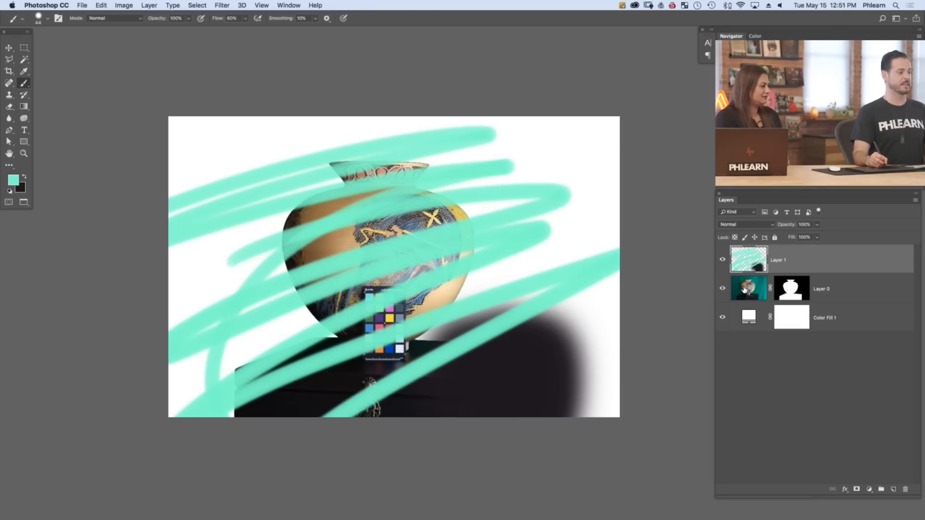
Clip Layer 1 to the masked vase layer with a clipping mask, and leave Layer 1 selected after checking Layer 0 and its mask
{"action": "right_click", "coordinate": [815, 263]}
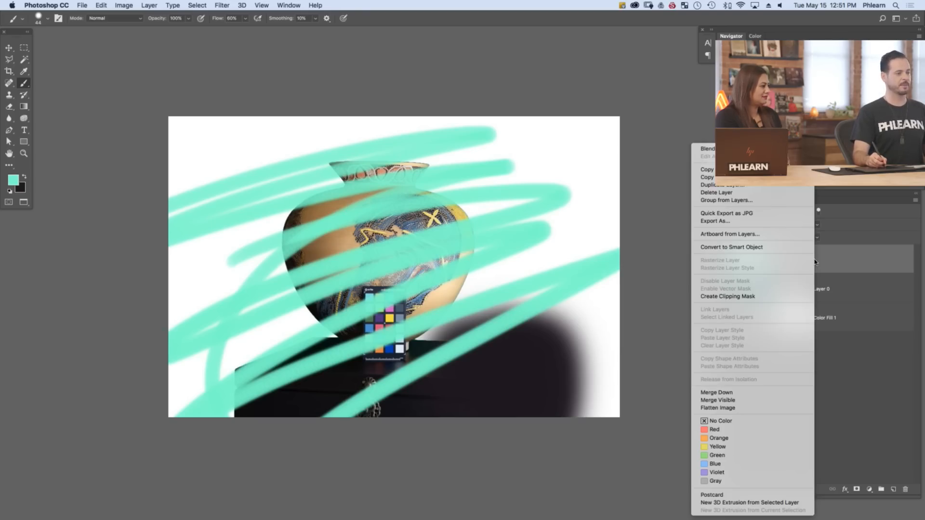
{"action": "left_click", "coordinate": [786, 296]}
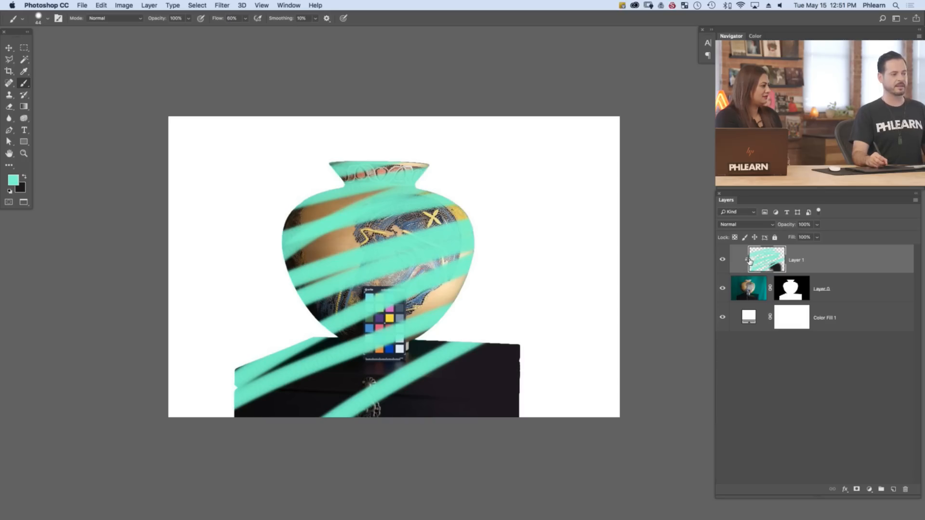
{"action": "left_click", "coordinate": [749, 289]}
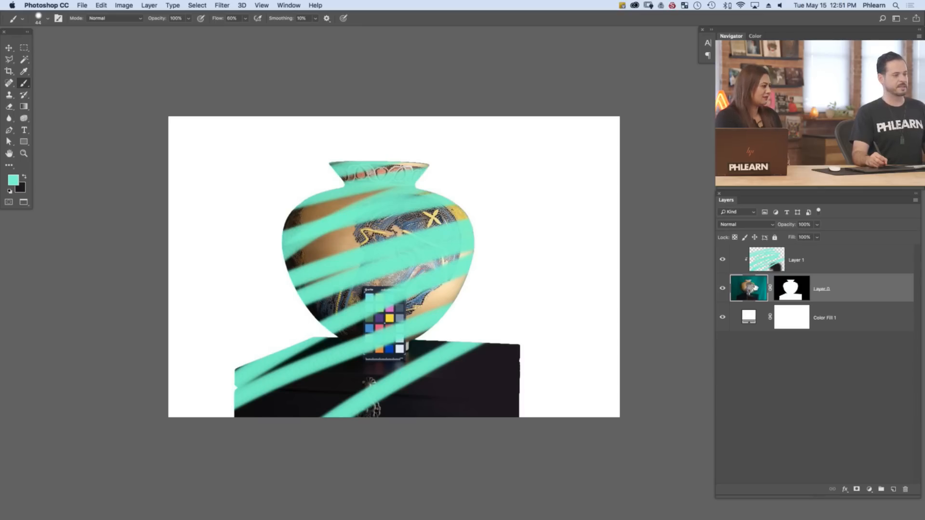
{"action": "left_click", "coordinate": [799, 295]}
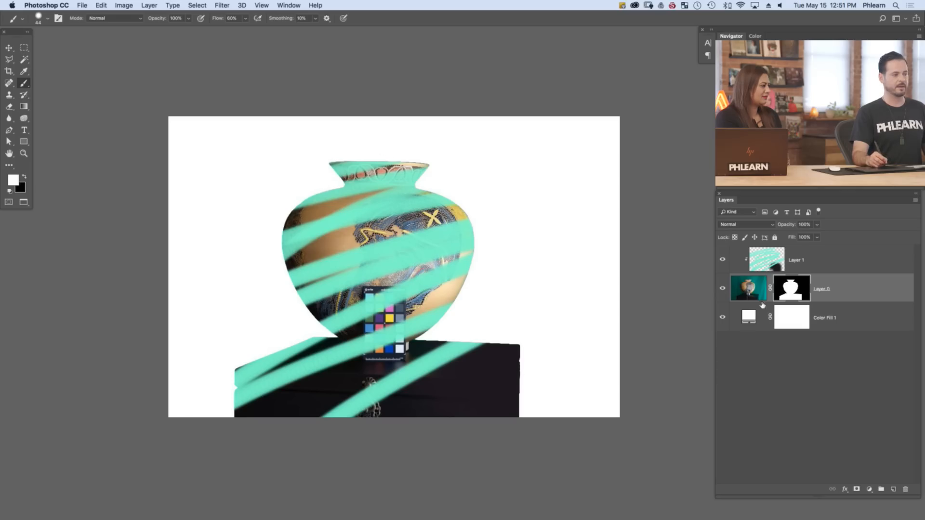
{"action": "left_click", "coordinate": [804, 263]}
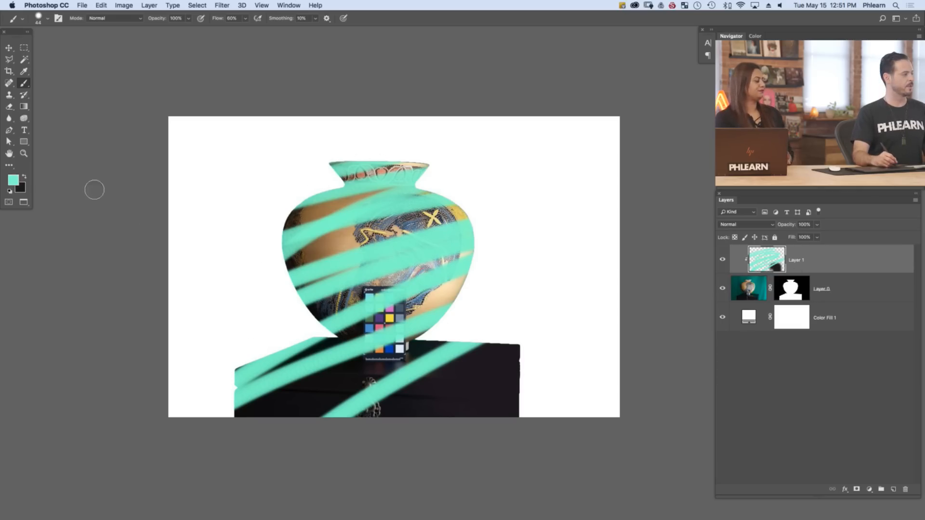
Set the foreground colour to 847bff, scribble over the vase and chest on the clipped layer, and toggle its visibility to compare
{"action": "left_click", "coordinate": [10, 182]}
{"action": "left_click", "coordinate": [201, 225]}
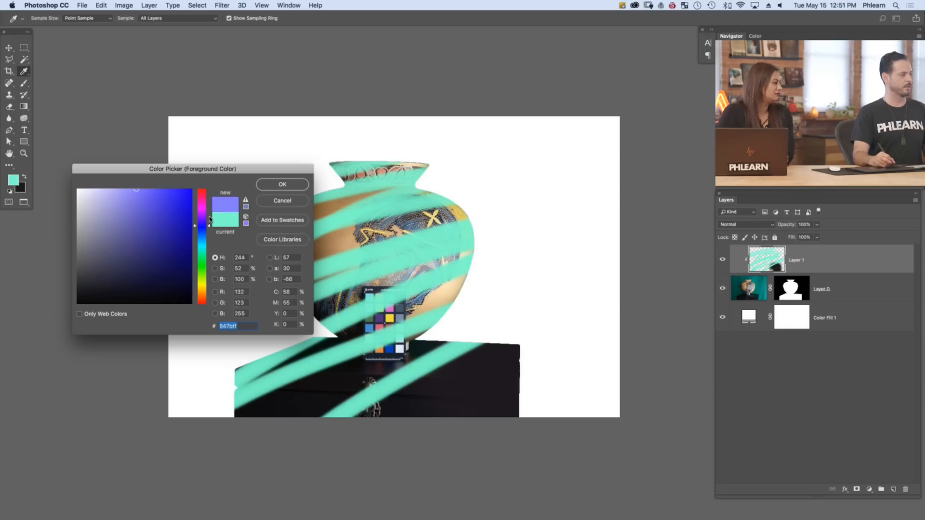
{"action": "left_click", "coordinate": [282, 186]}
{"action": "key", "text": "b"}
{"action": "mouse_move", "coordinate": [384, 222]}
{"action": "left_mouse_down"}
{"action": "mouse_move", "coordinate": [475, 182]}
{"action": "mouse_move", "coordinate": [467, 324]}
{"action": "mouse_move", "coordinate": [322, 200]}
{"action": "mouse_move", "coordinate": [306, 403]}
{"action": "mouse_move", "coordinate": [543, 229]}
{"action": "mouse_move", "coordinate": [665, 313]}
{"action": "left_mouse_up"}
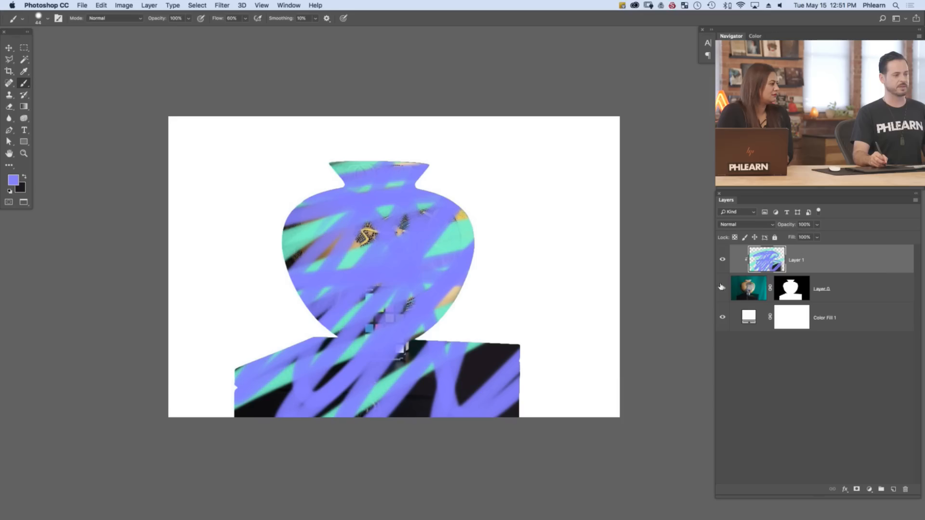
{"action": "left_click", "coordinate": [723, 260]}
{"action": "left_click", "coordinate": [723, 260]}
{"action": "left_click", "coordinate": [723, 261]}
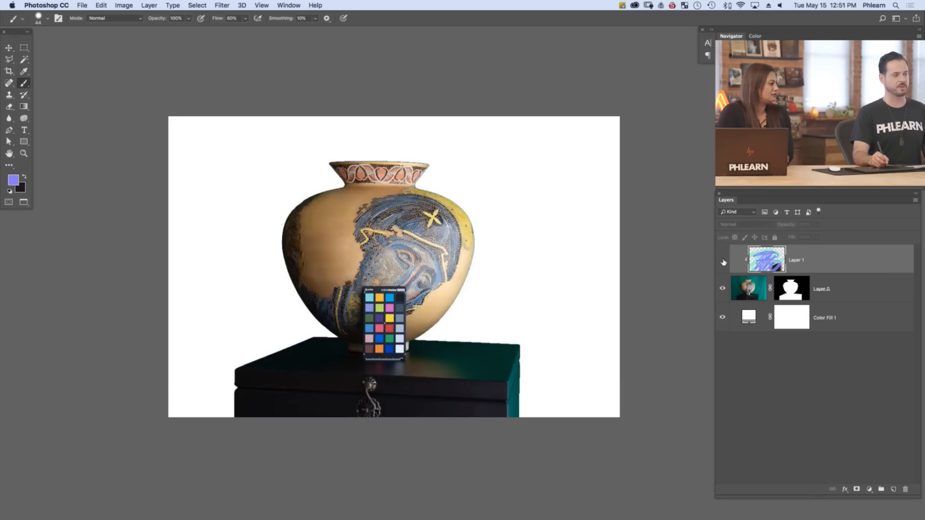
{"action": "left_click", "coordinate": [723, 261]}
Try moving the scribbles of the clipped layer around inside the vase and chest shape, and undo the moves
{"action": "key", "text": "v"}
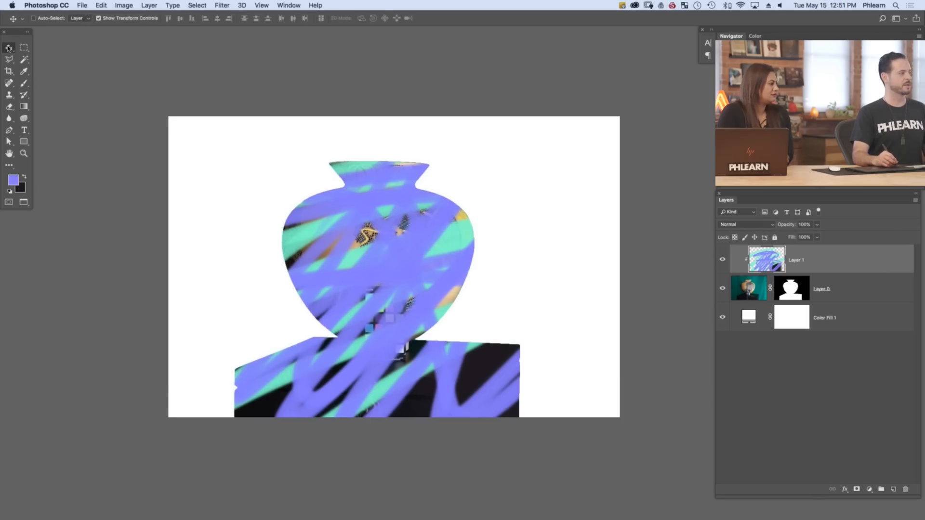
{"action": "mouse_move", "coordinate": [350, 289]}
{"action": "left_mouse_down"}
{"action": "mouse_move", "coordinate": [512, 310]}
{"action": "mouse_move", "coordinate": [438, 194]}
{"action": "mouse_move", "coordinate": [224, 352]}
{"action": "mouse_move", "coordinate": [154, 351]}
{"action": "mouse_move", "coordinate": [379, 373]}
{"action": "mouse_move", "coordinate": [511, 458]}
{"action": "mouse_move", "coordinate": [337, 395]}
{"action": "mouse_move", "coordinate": [542, 367]}
{"action": "mouse_move", "coordinate": [407, 392]}
{"action": "mouse_move", "coordinate": [400, 270]}
{"action": "mouse_move", "coordinate": [419, 304]}
{"action": "mouse_move", "coordinate": [418, 332]}
{"action": "left_mouse_up"}
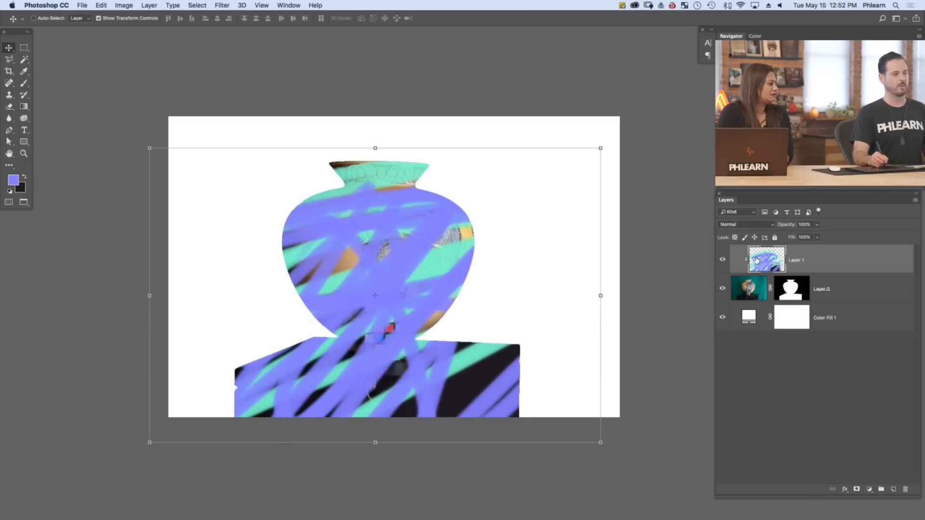
{"action": "left_click", "coordinate": [748, 290]}
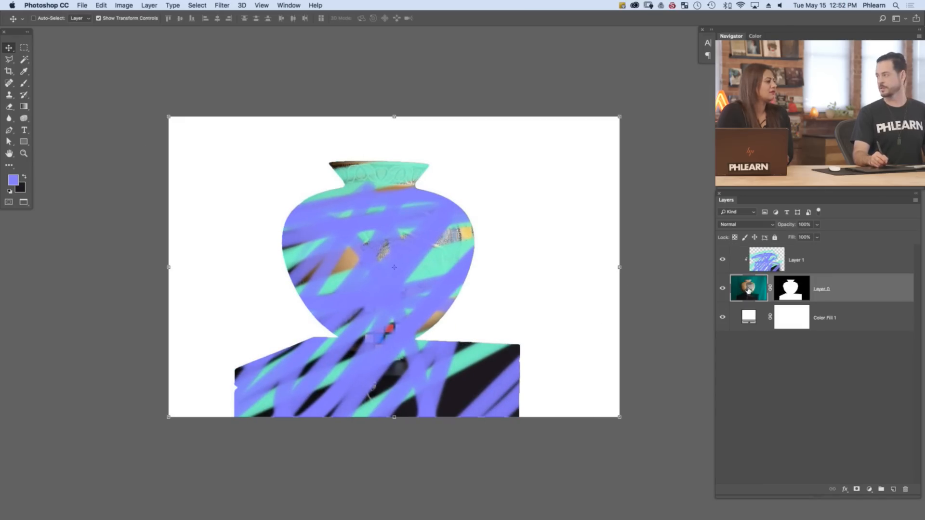
{"action": "left_click", "coordinate": [773, 266]}
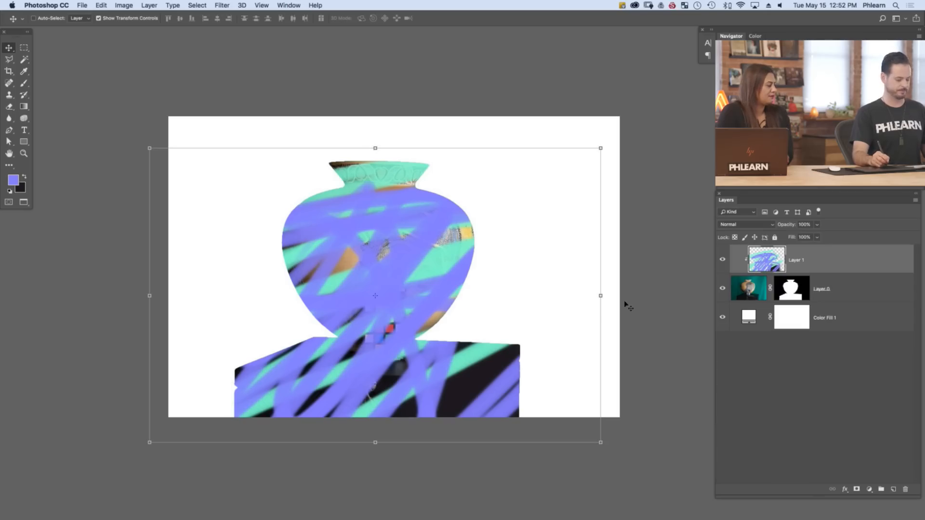
{"action": "left_click_drag", "start_coordinate": [541, 312], "coordinate": [557, 290]}
{"action": "key", "text": "super+alt+z"}
{"action": "key", "text": "super+alt+z"}
Clear all the paint from the clipped layer and deselect
{"action": "key", "text": "super+a"}
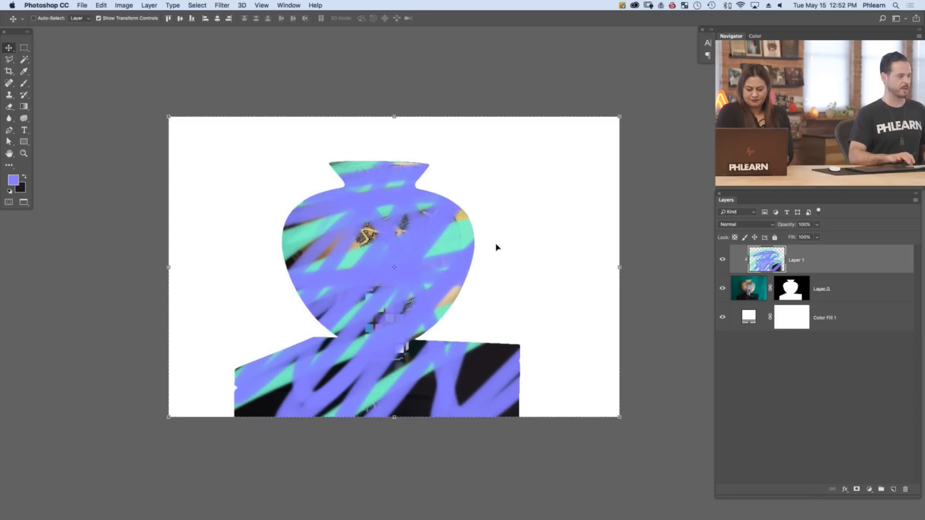
{"action": "key", "text": "BackSpace"}
{"action": "key", "text": "super+d"}
Paint near-black sampled from the chest's front over the teal right side of the chest on the clipped layer
{"action": "key", "text": "b"}
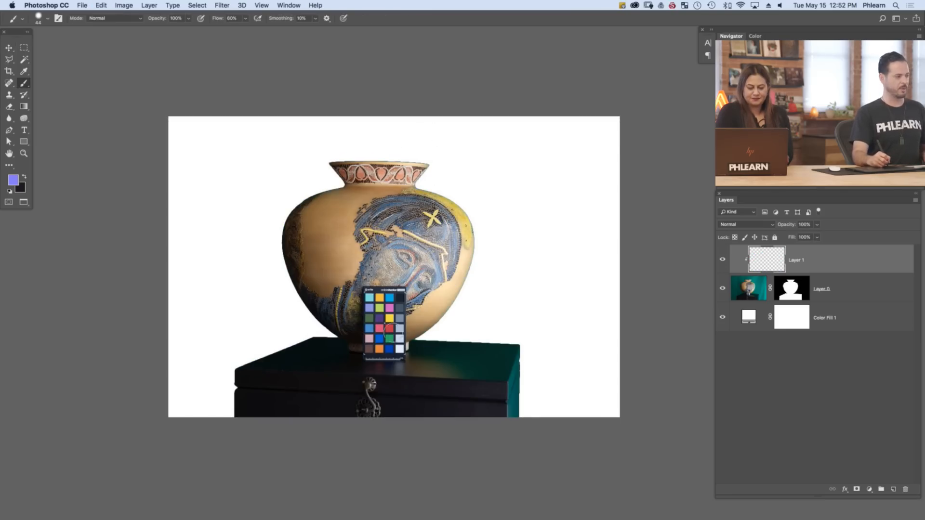
{"action": "left_click", "coordinate": [446, 387], "text": "alt"}
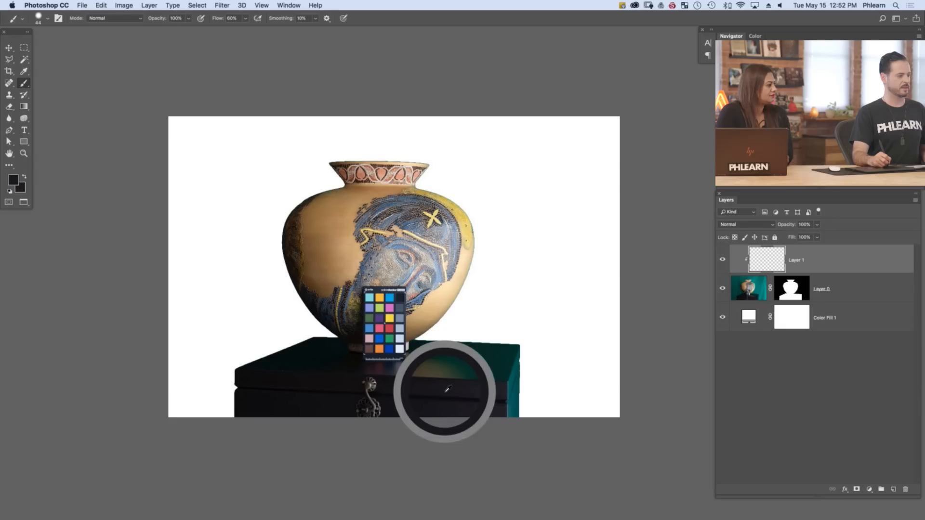
{"action": "mouse_move", "coordinate": [445, 393]}
{"action": "left_mouse_down"}
{"action": "mouse_move", "coordinate": [482, 432]}
{"action": "mouse_move", "coordinate": [507, 433]}
{"action": "mouse_move", "coordinate": [478, 339]}
{"action": "mouse_move", "coordinate": [466, 334]}
{"action": "mouse_move", "coordinate": [428, 351]}
{"action": "mouse_move", "coordinate": [447, 344]}
{"action": "mouse_move", "coordinate": [471, 386]}
{"action": "left_mouse_up"}
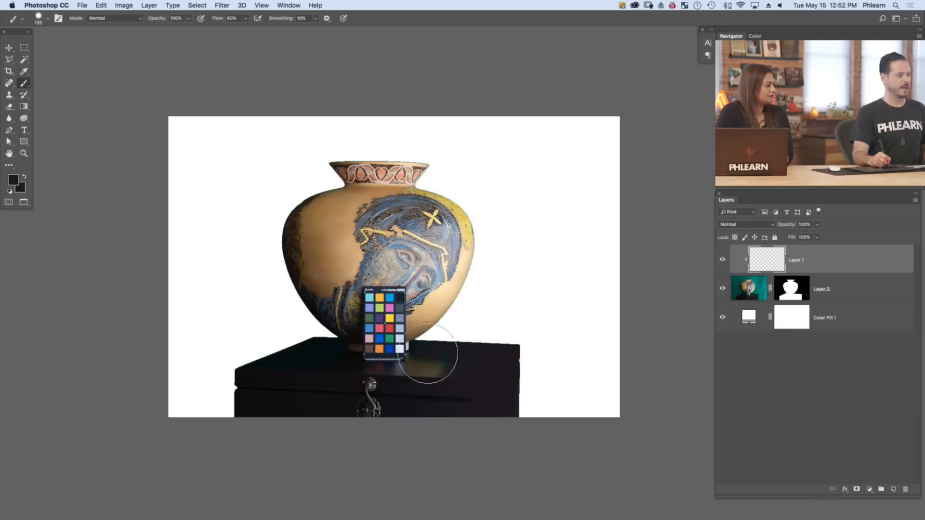
Set the clipped paint layer's blend mode to Color after trying Hue, and toggle its visibility to compare
{"action": "left_click", "coordinate": [750, 225]}
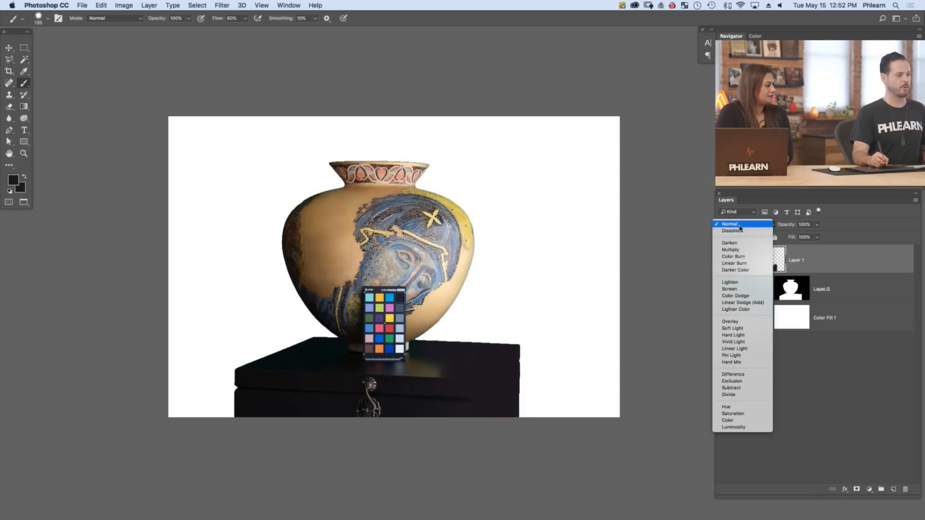
{"action": "left_click", "coordinate": [743, 411]}
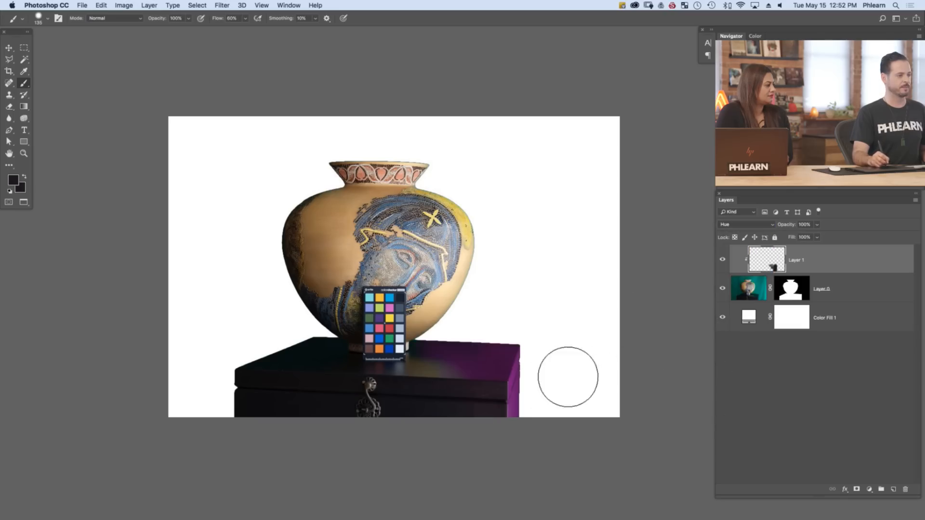
{"action": "left_click", "coordinate": [733, 226]}
{"action": "left_click", "coordinate": [728, 238]}
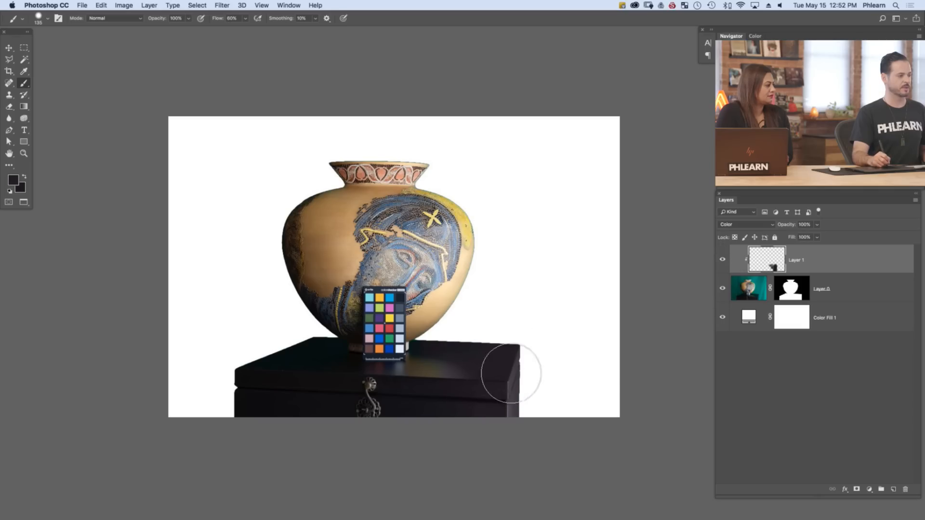
{"action": "left_click", "coordinate": [724, 262]}
{"action": "left_click", "coordinate": [723, 262]}
{"action": "left_click", "coordinate": [723, 261]}
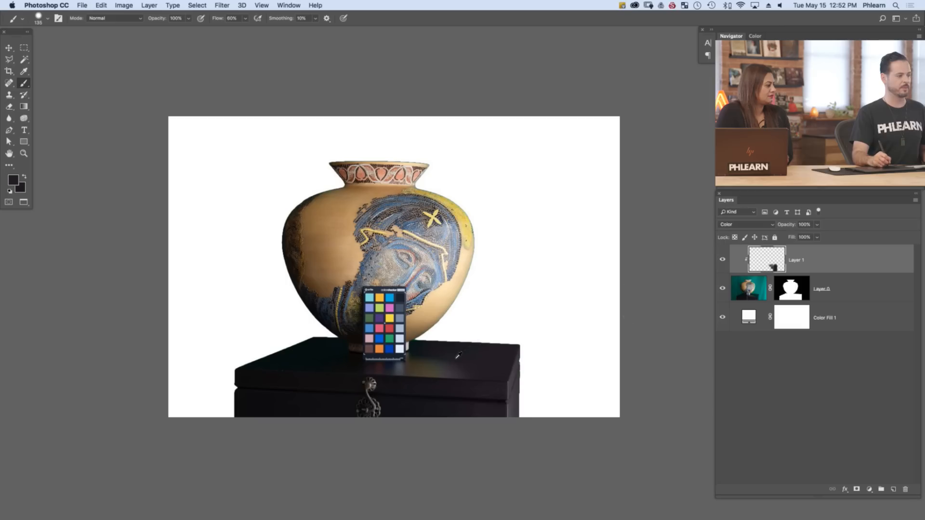
{"action": "left_click", "coordinate": [722, 262]}
{"action": "left_click", "coordinate": [723, 262]}
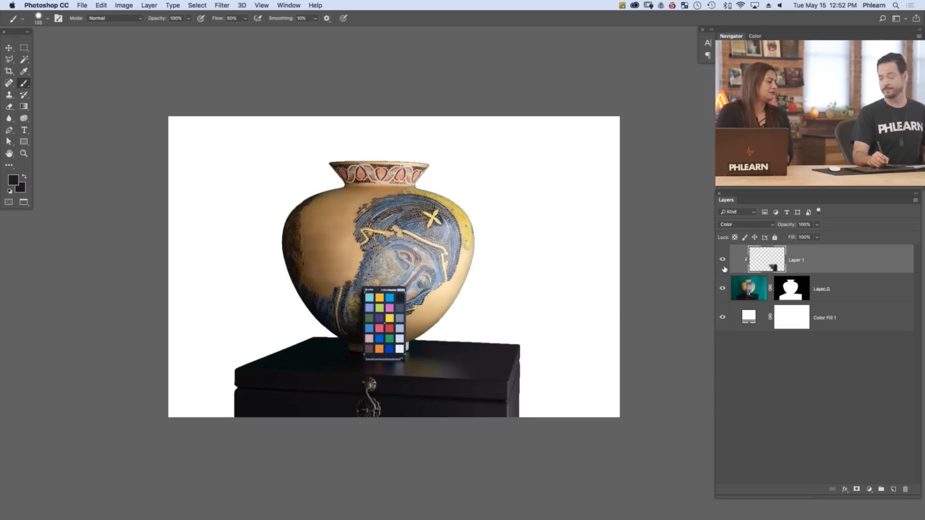
Paint beige sampled from the vase's lower right body over the teal fringe along the vase's right edge
{"action": "key", "text": "super+plus"}
{"action": "key", "text": "super+plus"}
{"action": "left_click_drag", "start_coordinate": [475, 292], "coordinate": [456, 306]}
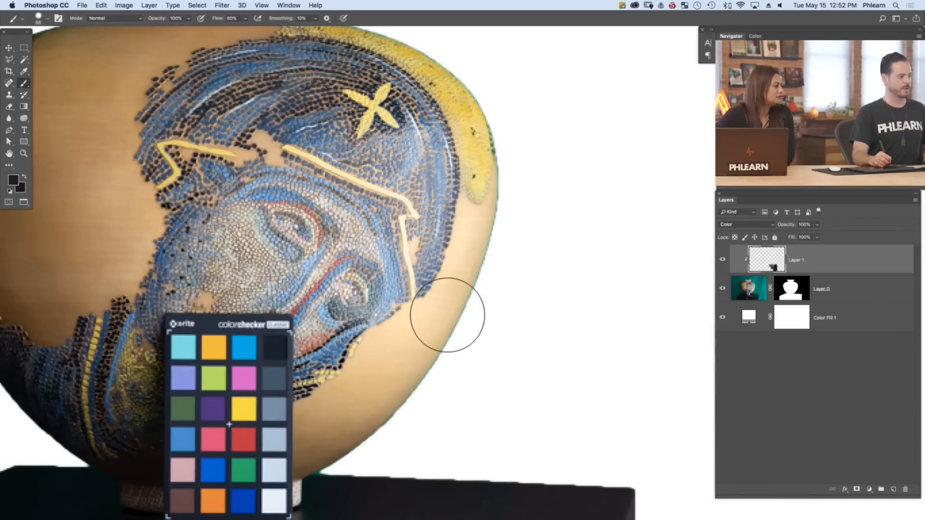
{"action": "left_click", "coordinate": [446, 314], "text": "alt"}
{"action": "left_click", "coordinate": [460, 316], "text": "alt"}
{"action": "left_click", "coordinate": [456, 313], "text": "alt"}
{"action": "left_click", "coordinate": [463, 307], "text": "alt"}
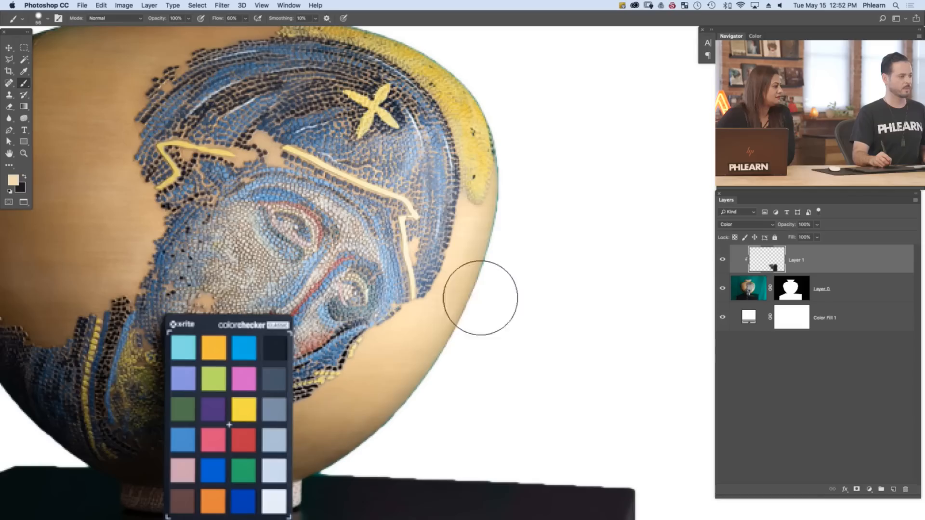
{"action": "mouse_move", "coordinate": [516, 202]}
{"action": "left_mouse_down"}
{"action": "mouse_move", "coordinate": [495, 259]}
{"action": "mouse_move", "coordinate": [414, 399]}
{"action": "mouse_move", "coordinate": [326, 463]}
{"action": "mouse_move", "coordinate": [342, 457]}
{"action": "mouse_move", "coordinate": [394, 350]}
{"action": "left_mouse_up"}
{"action": "key", "text": "super+0"}
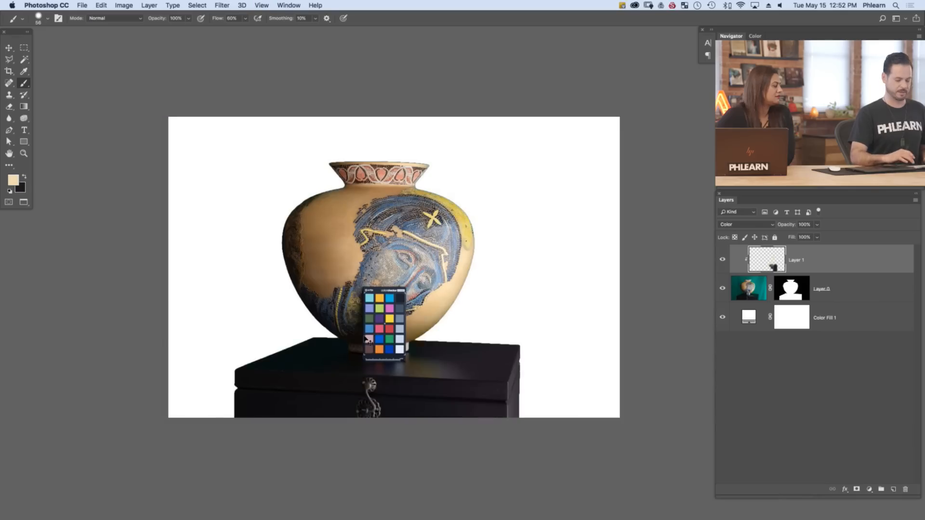
Paint over the teal fringe on the vase's upper right shoulder and rim with yellow and beige sampled beside it
{"action": "key", "text": "super+plus"}
{"action": "left_click", "coordinate": [393, 114], "text": "alt"}
{"action": "mouse_move", "coordinate": [413, 107]}
{"action": "left_mouse_down"}
{"action": "mouse_move", "coordinate": [469, 140]}
{"action": "mouse_move", "coordinate": [497, 198]}
{"action": "left_mouse_up"}
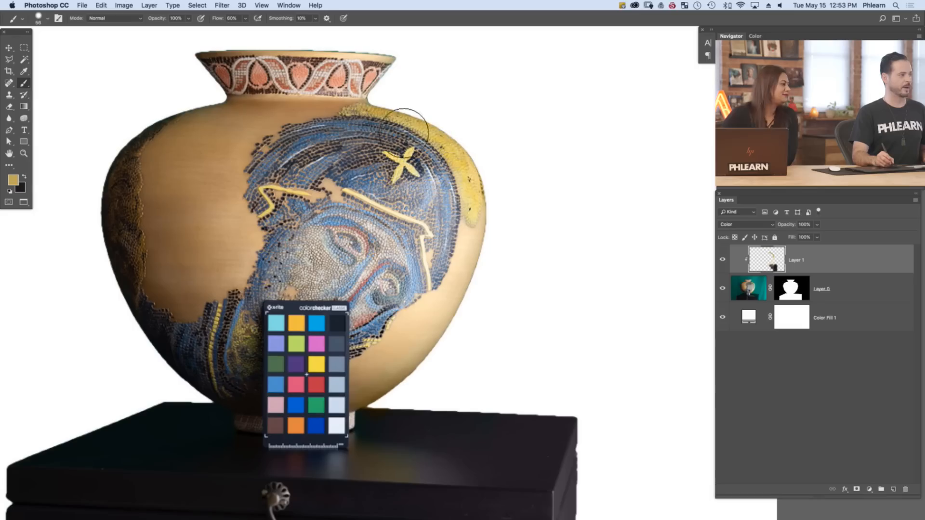
{"action": "left_click", "coordinate": [382, 63], "text": "alt"}
{"action": "left_click_drag", "start_coordinate": [381, 62], "coordinate": [372, 53]}
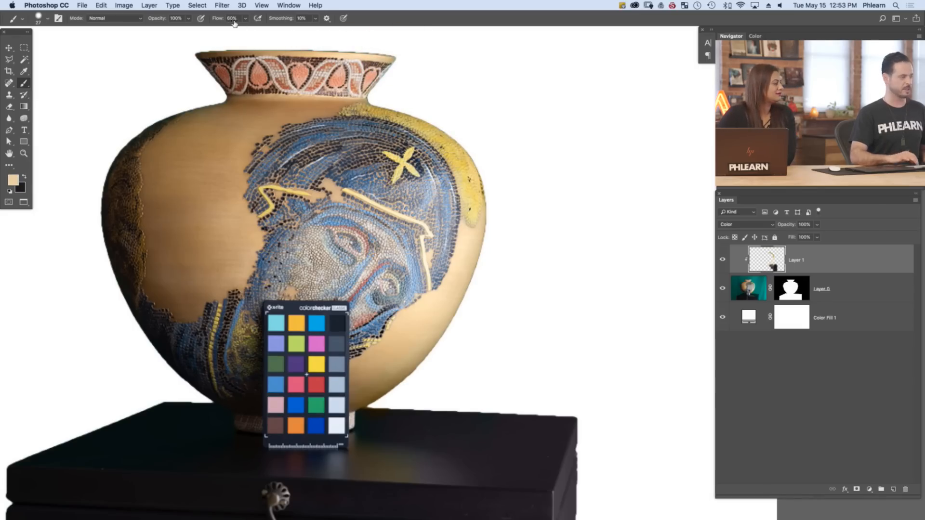
Touch up the fringe on the vase's left shoulder and lower right edge with brown and beige sampled from the vase
{"action": "key", "text": "super+0"}
{"action": "left_click", "coordinate": [324, 193], "text": "alt"}
{"action": "left_click", "coordinate": [331, 191], "text": "alt"}
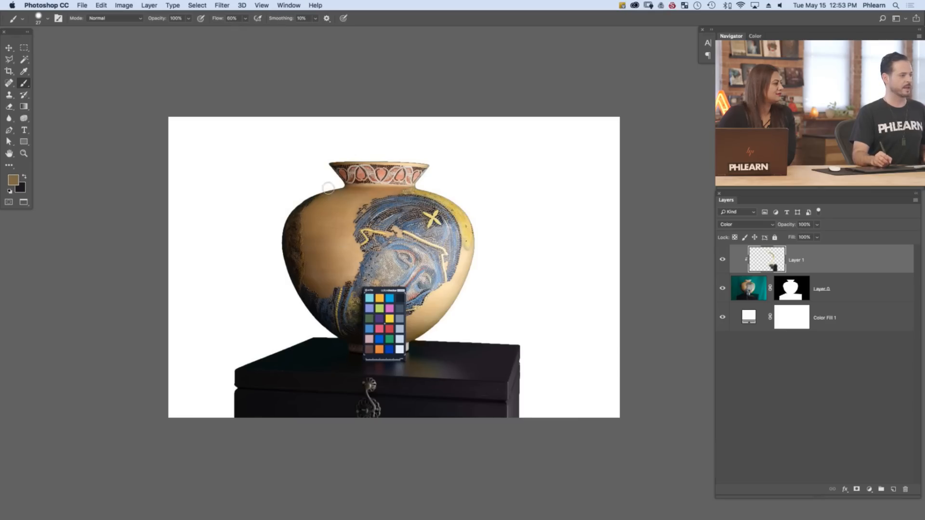
{"action": "left_click", "coordinate": [454, 286], "text": "alt"}
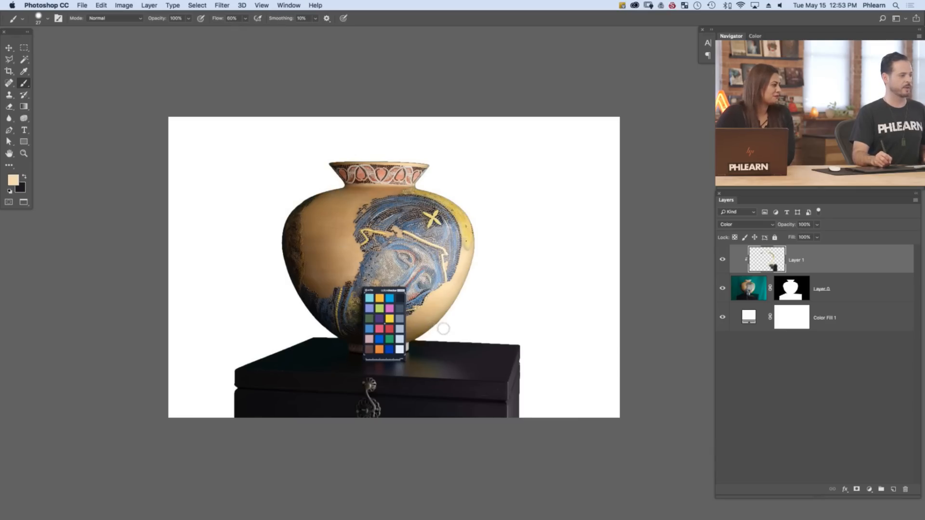
{"action": "left_click_drag", "start_coordinate": [424, 335], "coordinate": [440, 316]}
Tint the vase's reflection on the chest with tan sampled from the vase, and erase the spill from the chest's front
{"action": "left_click", "coordinate": [445, 316], "text": "alt"}
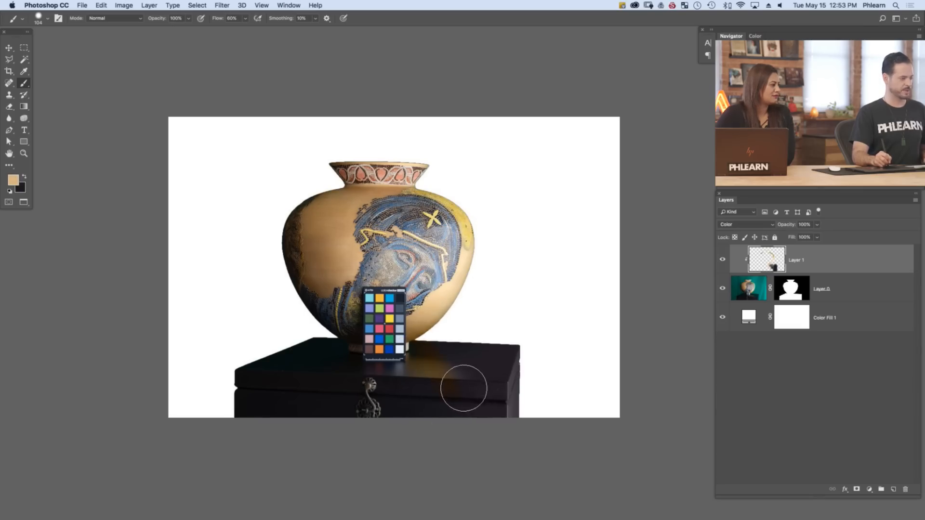
{"action": "key", "text": "e"}
{"action": "left_click_drag", "start_coordinate": [454, 395], "coordinate": [409, 392]}
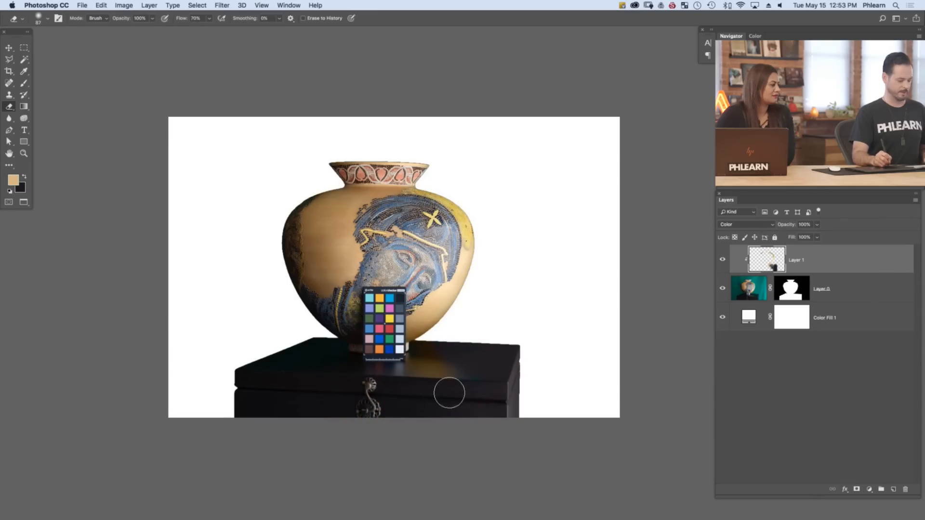
Touch up the chest around the reflection with near-black, and tint the reflection with dark brown sampled from the chest top
{"action": "key", "text": "b"}
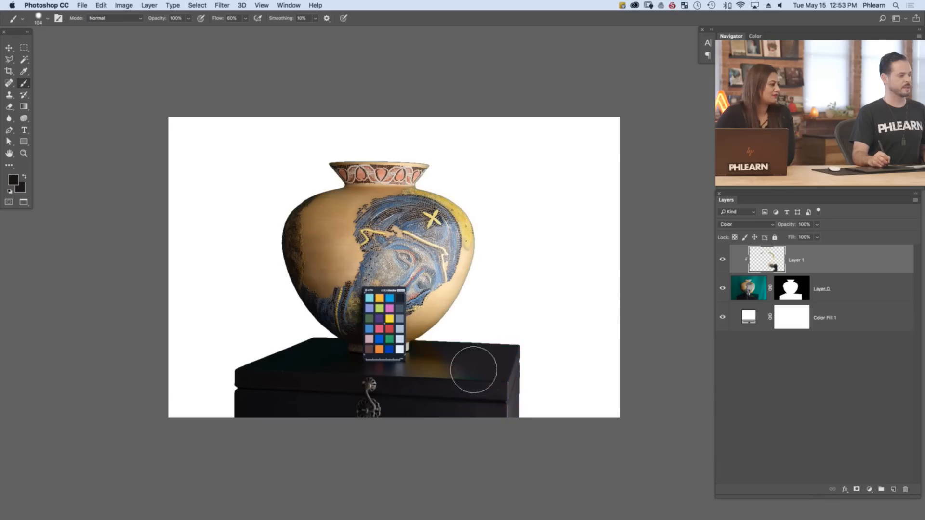
{"action": "left_click", "coordinate": [452, 367], "text": "alt"}
{"action": "left_click", "coordinate": [458, 385], "text": "alt"}
{"action": "left_click", "coordinate": [439, 370], "text": "alt"}
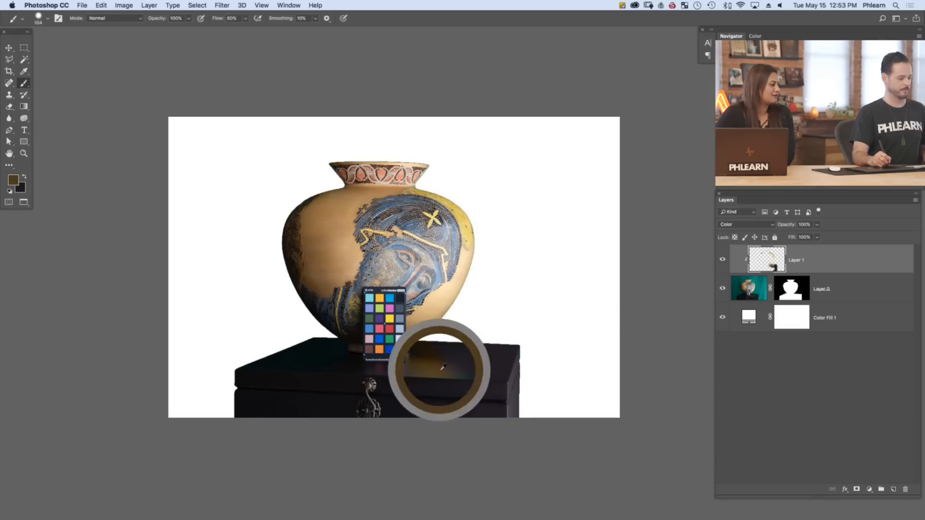
{"action": "mouse_move", "coordinate": [439, 365]}
{"action": "left_mouse_down"}
{"action": "mouse_move", "coordinate": [476, 383]}
{"action": "mouse_move", "coordinate": [444, 366]}
{"action": "mouse_move", "coordinate": [486, 373]}
{"action": "mouse_move", "coordinate": [432, 351]}
{"action": "mouse_move", "coordinate": [515, 377]}
{"action": "mouse_move", "coordinate": [427, 357]}
{"action": "left_mouse_up"}
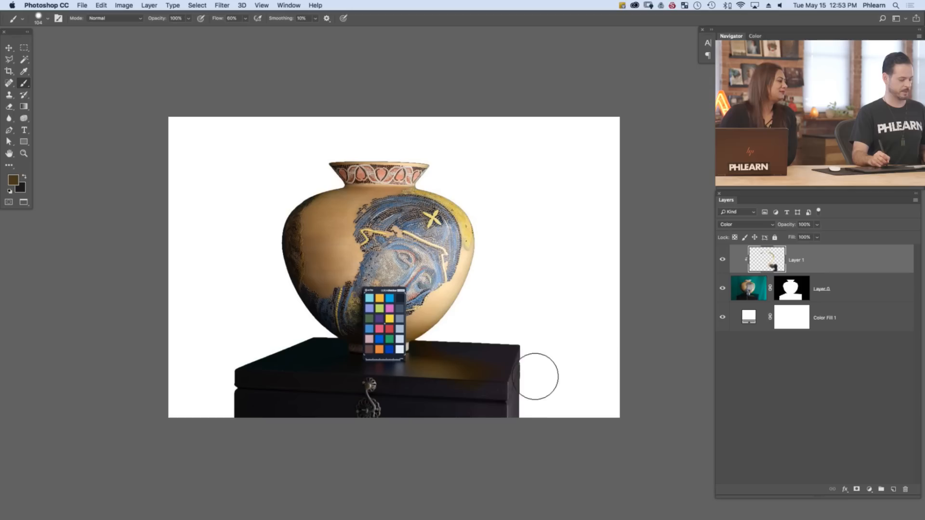
Erase the colour spill on the chest's right side, repaint it with near-black sampled from its front, and compare with the layer hidden
{"action": "key", "text": "e"}
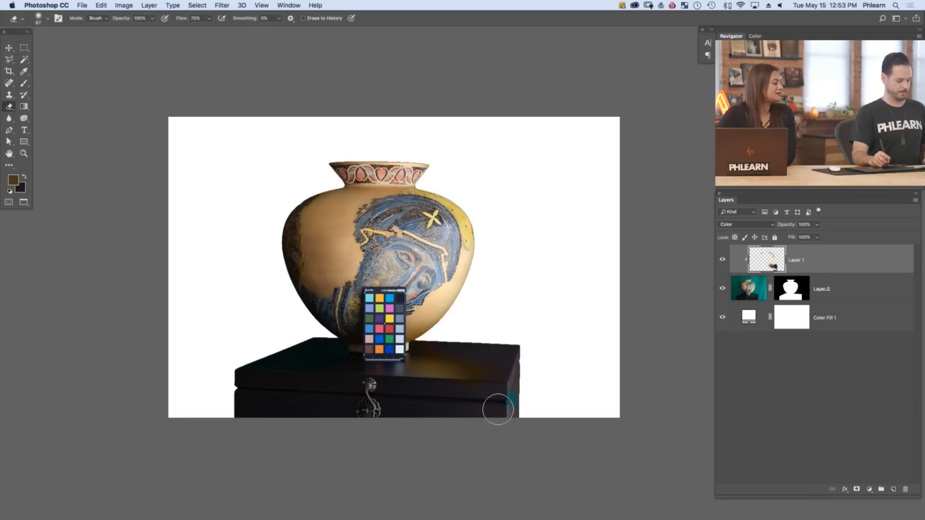
{"action": "key", "text": "b"}
{"action": "left_click", "coordinate": [490, 408], "text": "alt"}
{"action": "left_click", "coordinate": [491, 408], "text": "alt"}
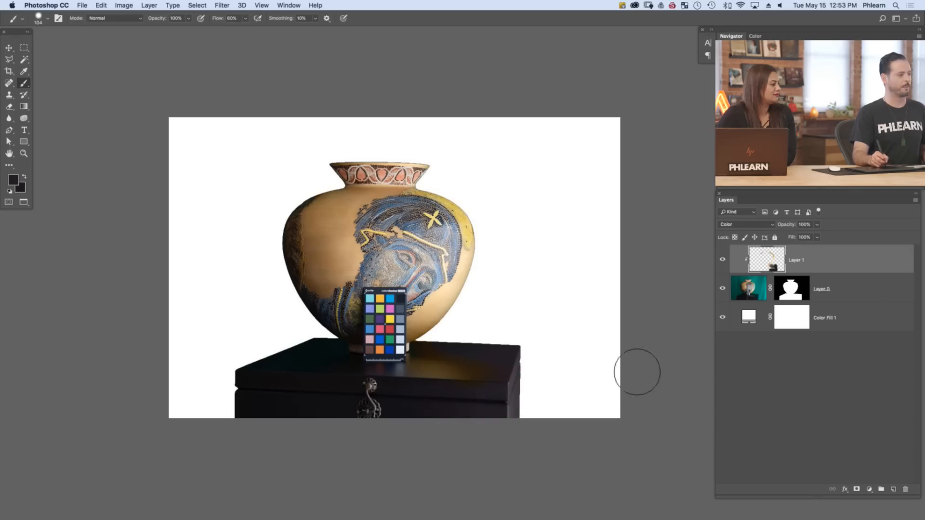
{"action": "left_click", "coordinate": [722, 261]}
{"action": "left_click", "coordinate": [722, 260]}
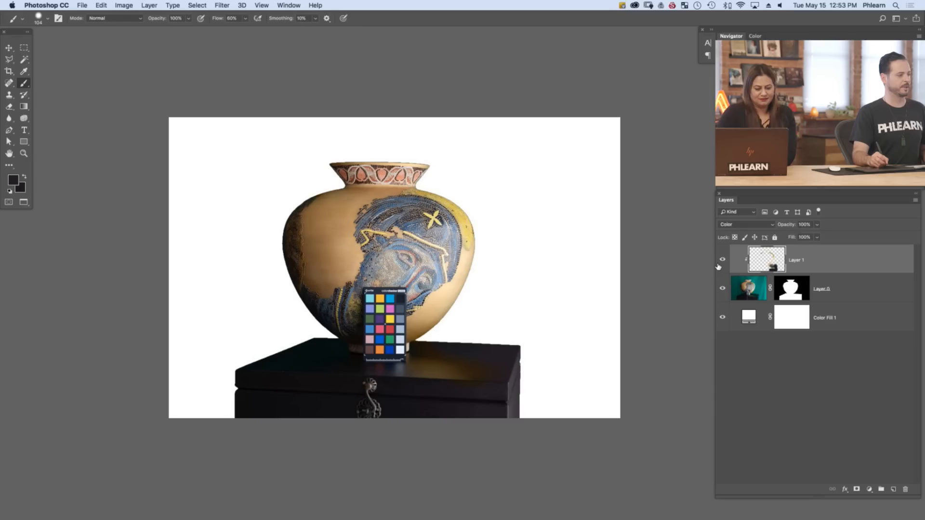
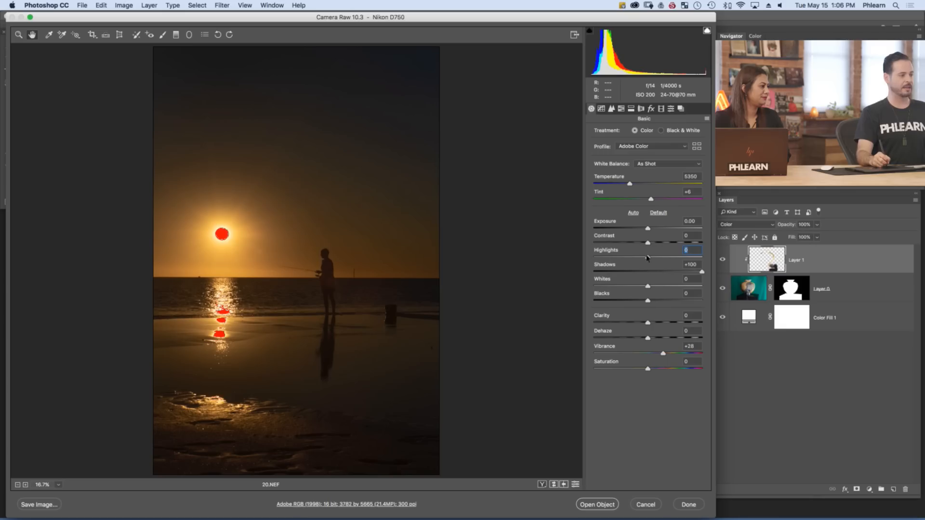
Lower the sunset photo's Highlights to -41 to recover the clipped sun and its reflection
{"action": "left_click_drag", "start_coordinate": [648, 259], "coordinate": [588, 266]}
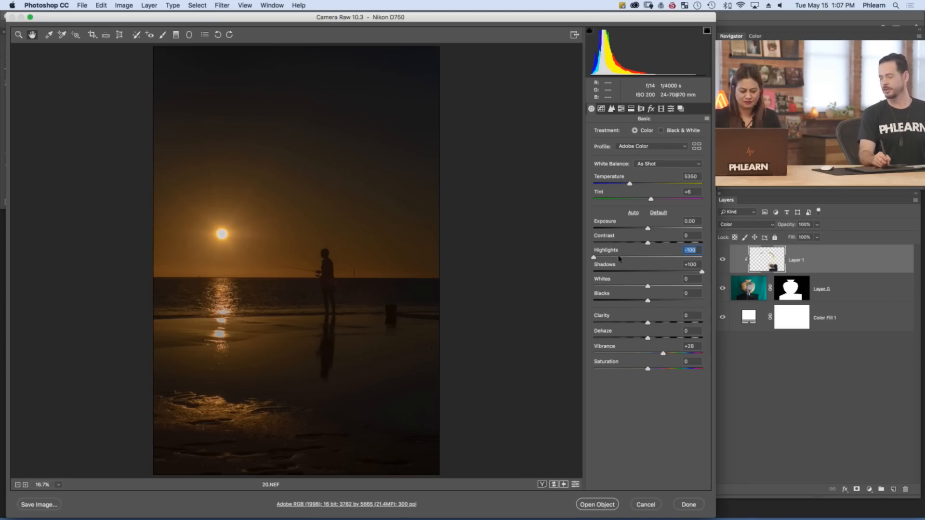
{"action": "mouse_move", "coordinate": [615, 260]}
{"action": "left_mouse_down"}
{"action": "mouse_move", "coordinate": [644, 256]}
{"action": "mouse_move", "coordinate": [627, 259]}
{"action": "left_mouse_up"}
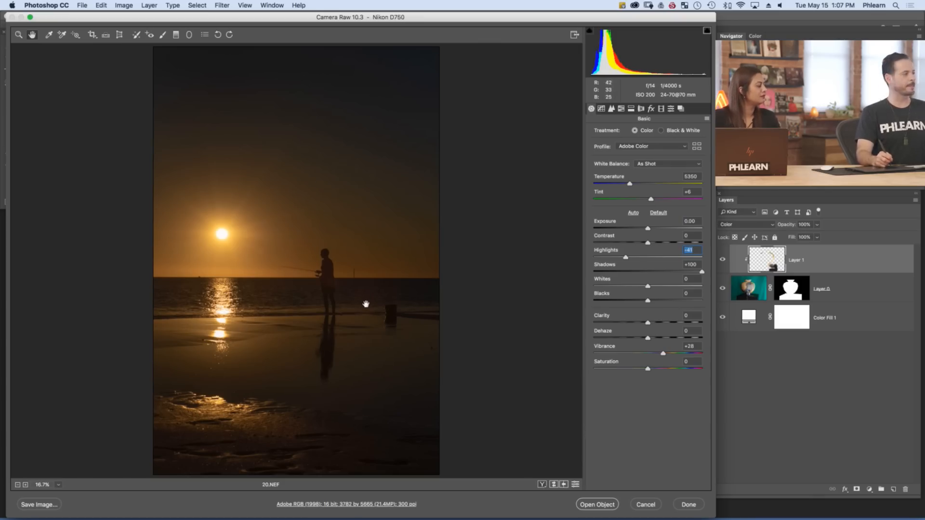
Add a graduated filter from the photo's top edge to just below the horizon, with Exposure +1.10 and Temperature +67
{"action": "left_click", "coordinate": [176, 34]}
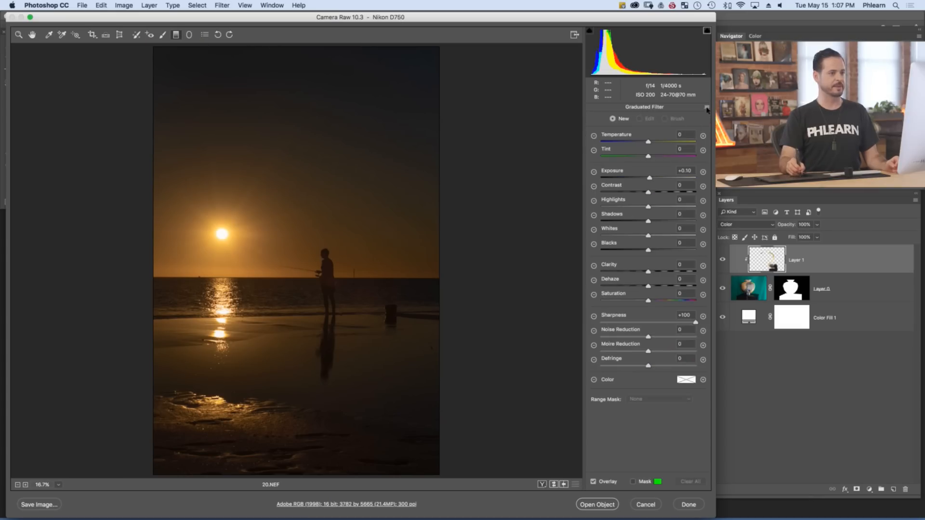
{"action": "left_click", "coordinate": [706, 107]}
{"action": "left_click", "coordinate": [709, 129]}
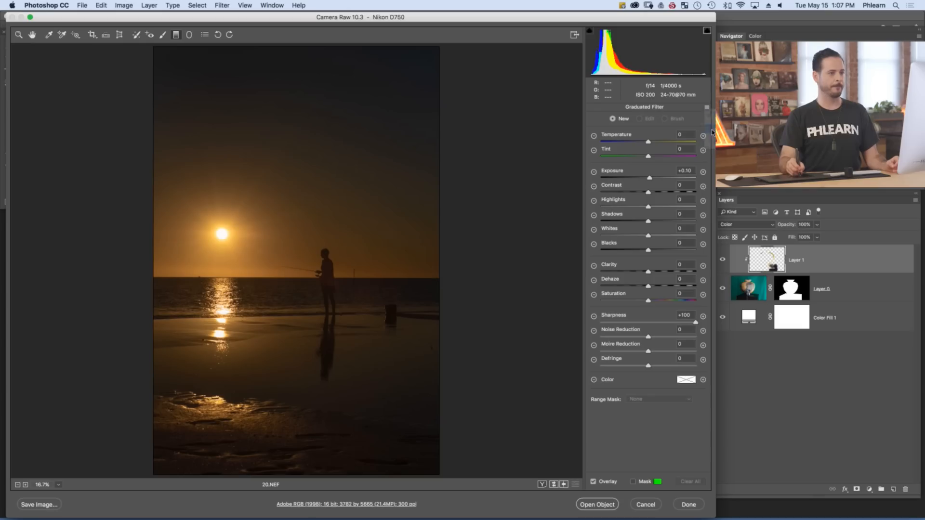
{"action": "left_click_drag", "start_coordinate": [309, 47], "coordinate": [310, 277]}
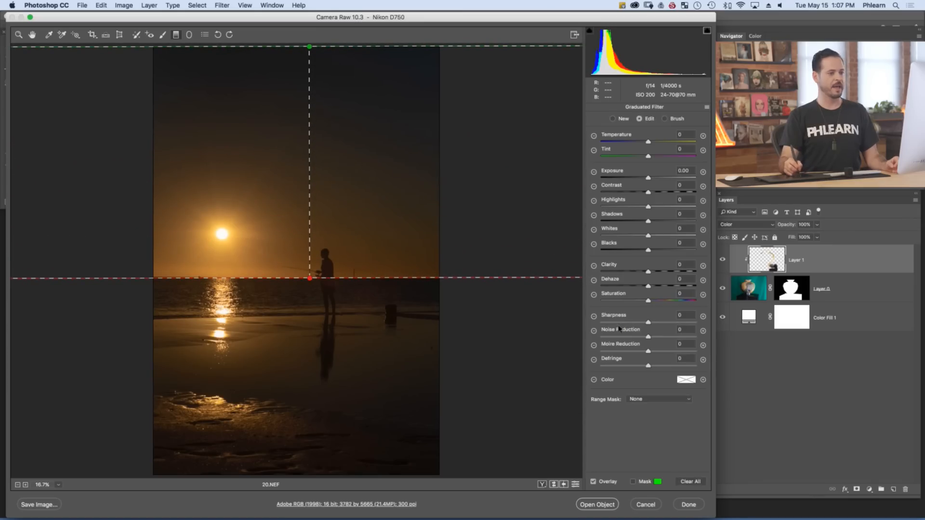
{"action": "left_click_drag", "start_coordinate": [651, 179], "coordinate": [661, 179]}
{"action": "mouse_move", "coordinate": [310, 279]}
{"action": "left_mouse_down"}
{"action": "mouse_move", "coordinate": [311, 291]}
{"action": "mouse_move", "coordinate": [310, 282]}
{"action": "left_mouse_up"}
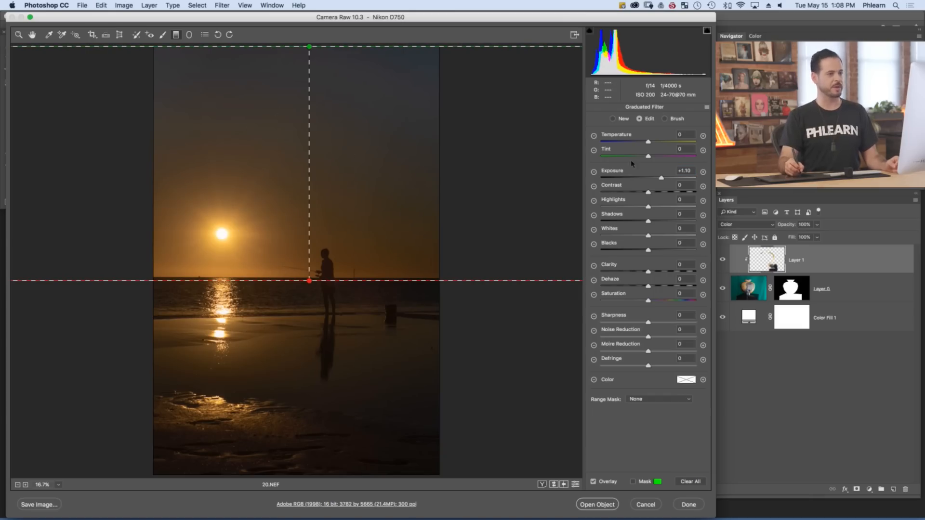
{"action": "left_click", "coordinate": [651, 141]}
{"action": "left_click_drag", "start_coordinate": [653, 143], "coordinate": [680, 143]}
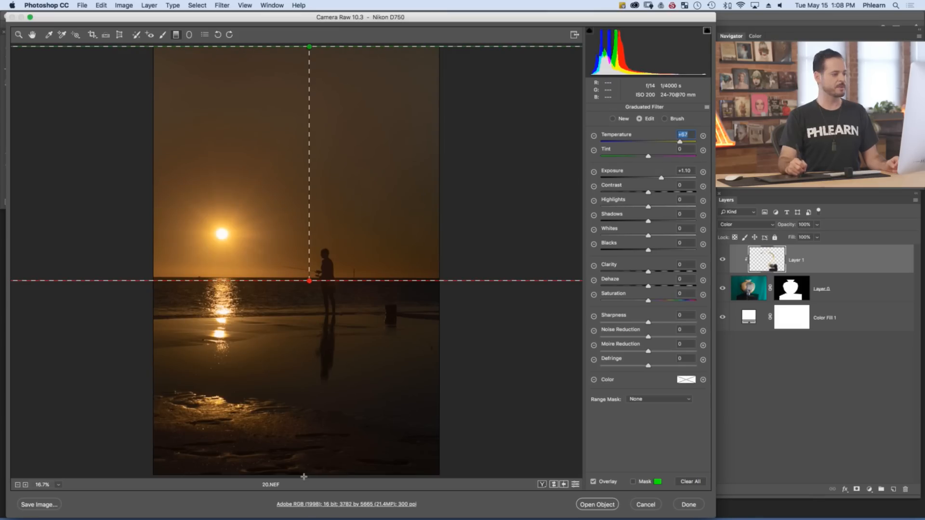
Add a level graduated filter from the photo's bottom edge up to the sun, set its Exposure to +0.65, and hide the overlay
{"action": "left_click_drag", "start_coordinate": [304, 477], "coordinate": [377, 228]}
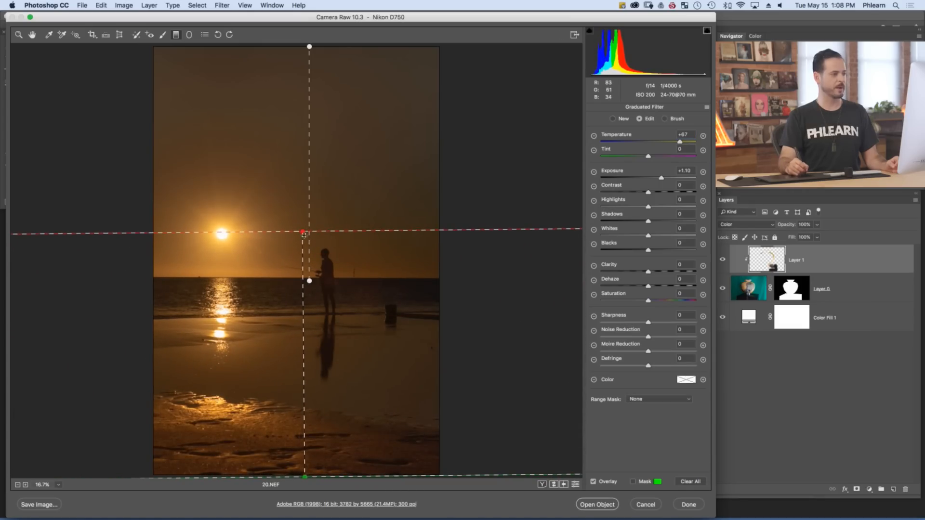
{"action": "left_click_drag", "start_coordinate": [303, 232], "coordinate": [305, 233]}
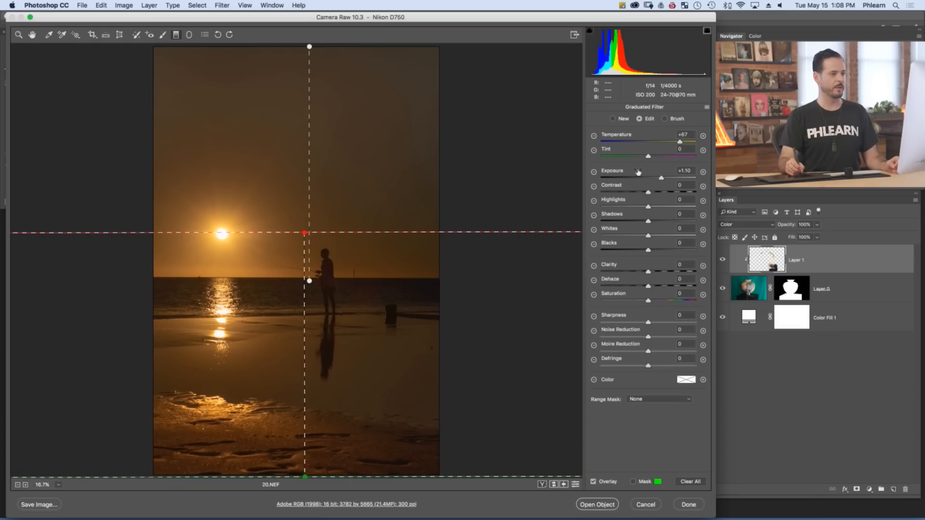
{"action": "left_click_drag", "start_coordinate": [663, 179], "coordinate": [657, 179]}
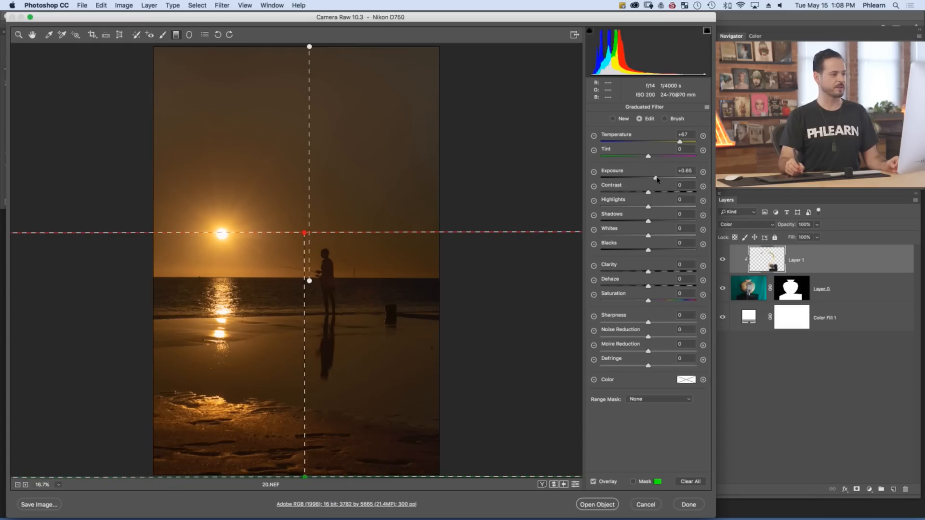
{"action": "left_click", "coordinate": [600, 481]}
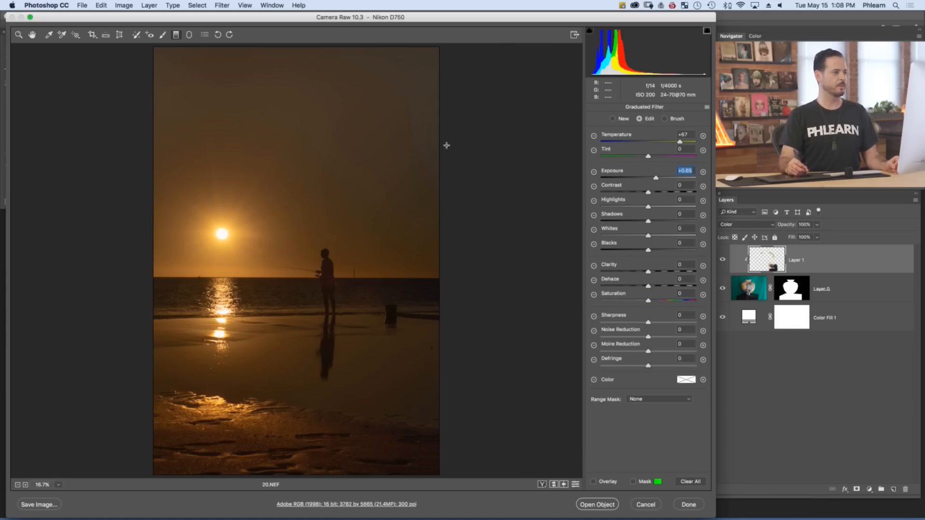
Add a diagonal graduated filter from beyond the photo's upper right corner to just below the horizon, with Exposure 0 and Temperature +90
{"action": "left_click", "coordinate": [485, 53]}
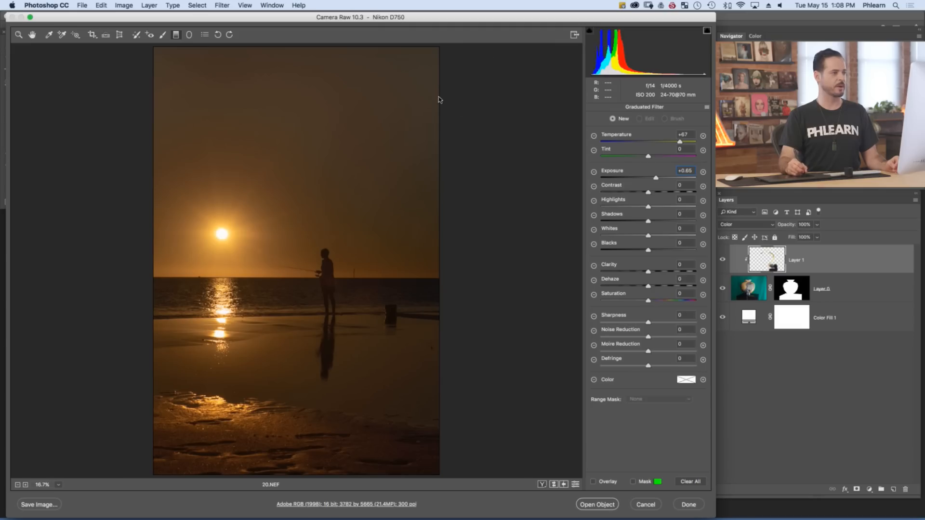
{"action": "left_click_drag", "start_coordinate": [283, 266], "coordinate": [269, 288]}
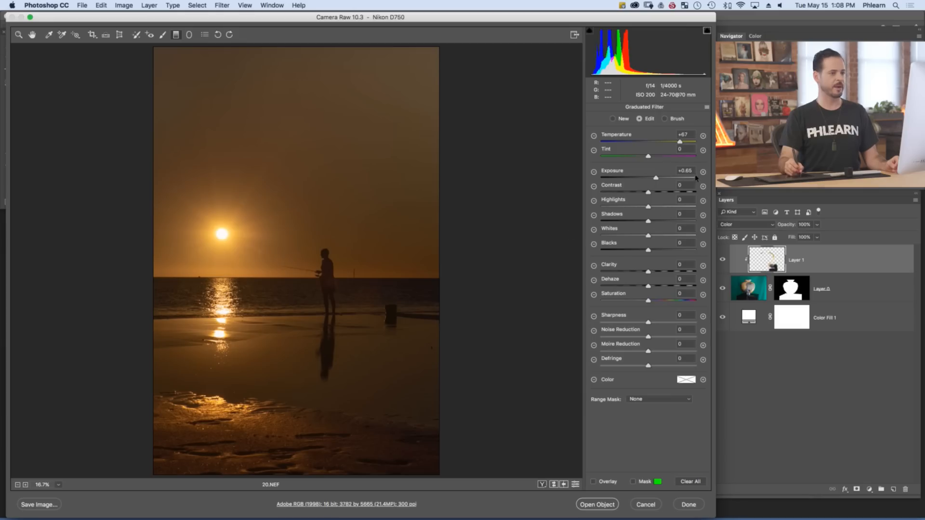
{"action": "type", "text": "0"}
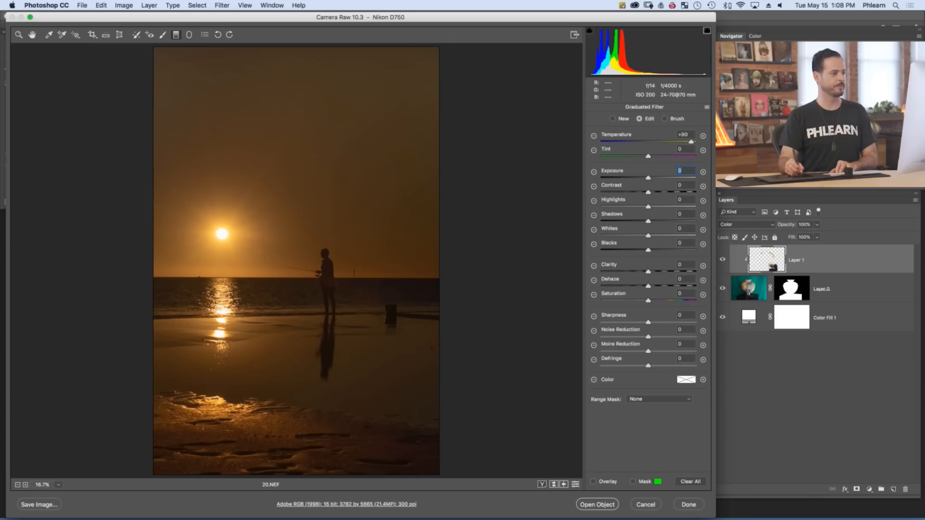
{"action": "key", "text": "Return"}
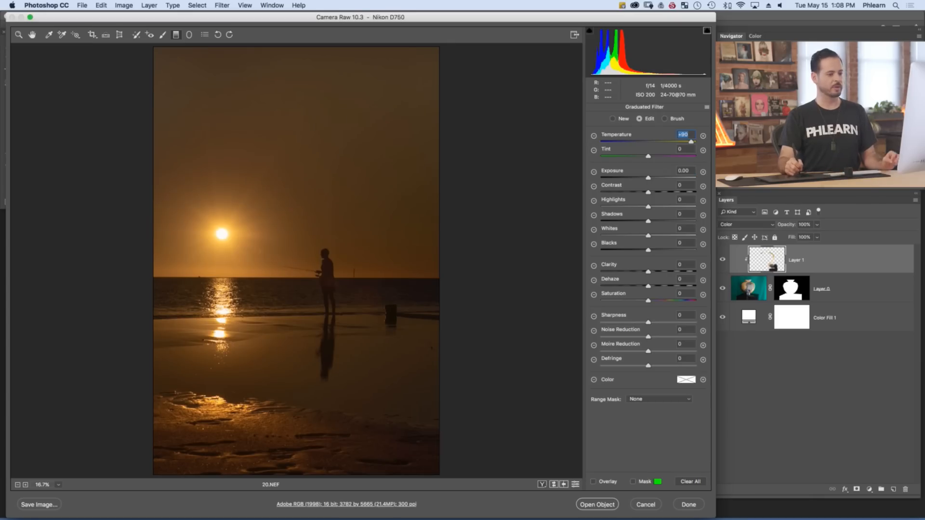
Compare before and after side by side, nudge the diagonal graduated filter's end point, and set its Exposure to -0.40
{"action": "key", "text": "q"}
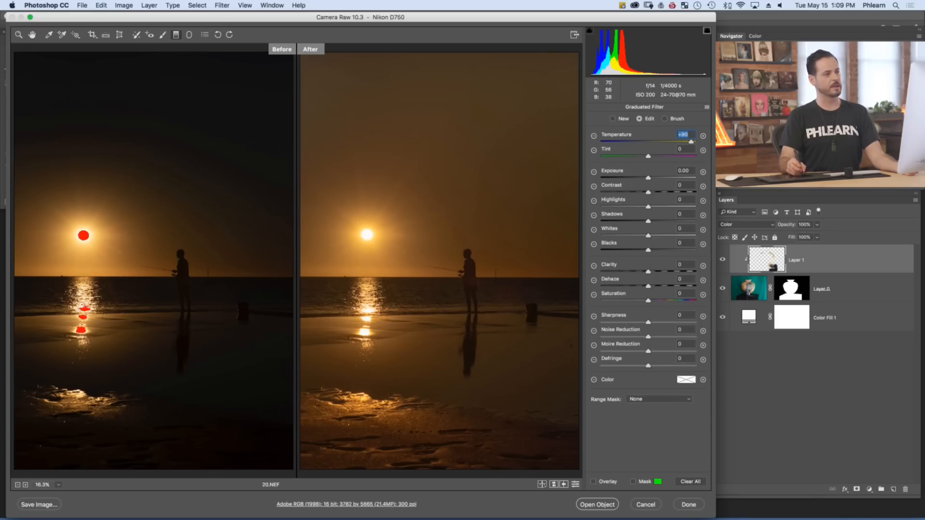
{"action": "key", "text": "v"}
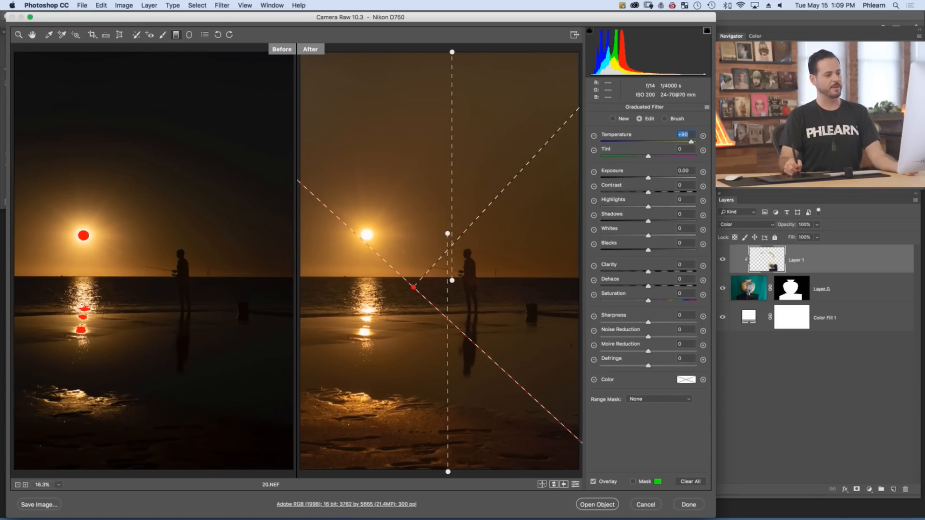
{"action": "key", "text": "v"}
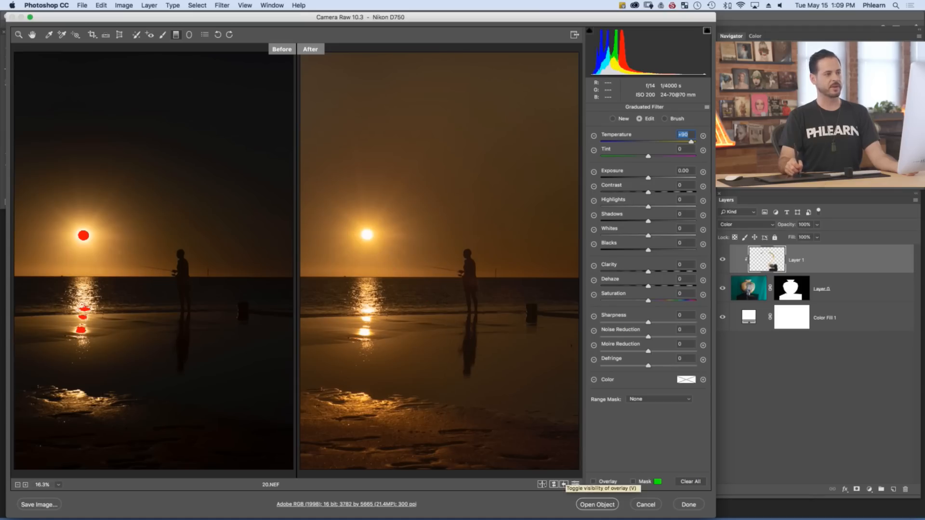
{"action": "key", "text": "v"}
{"action": "left_click_drag", "start_coordinate": [414, 287], "coordinate": [411, 288]}
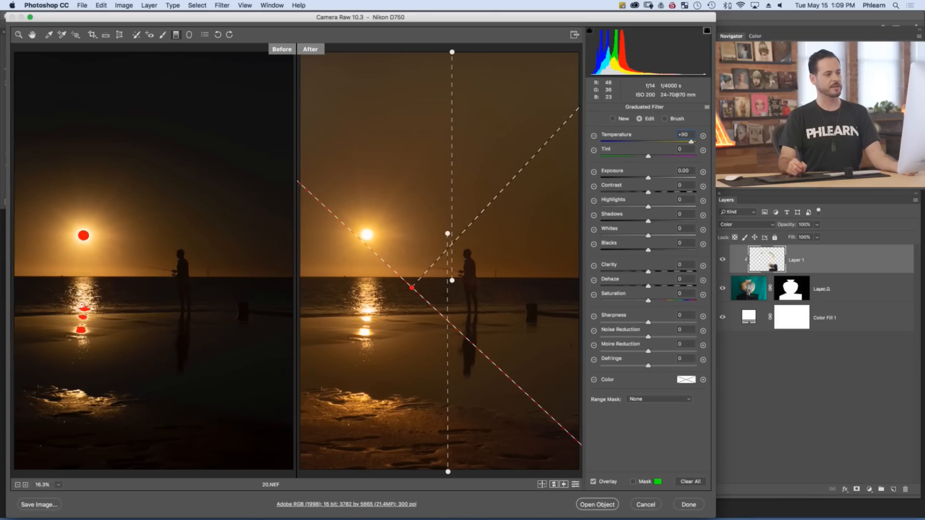
{"action": "left_click_drag", "start_coordinate": [648, 178], "coordinate": [644, 178]}
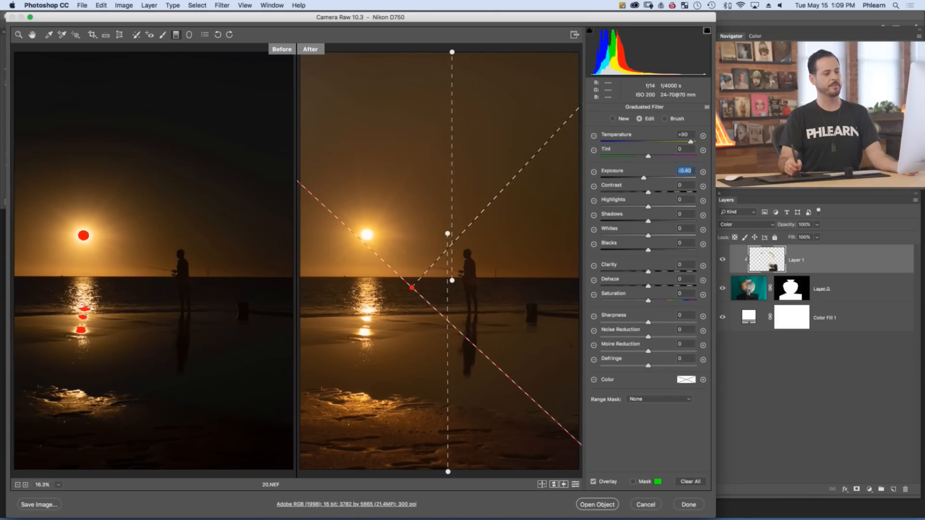
{"action": "key", "text": "v"}
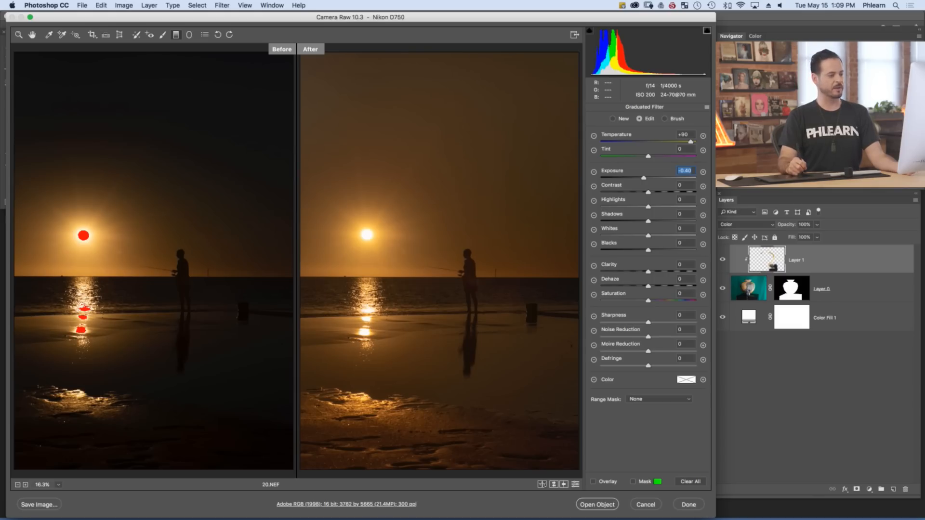
Check the workflow options, and open the raw photo in Photoshop as a smart object converted to the working colour space
{"action": "left_click", "coordinate": [346, 504]}
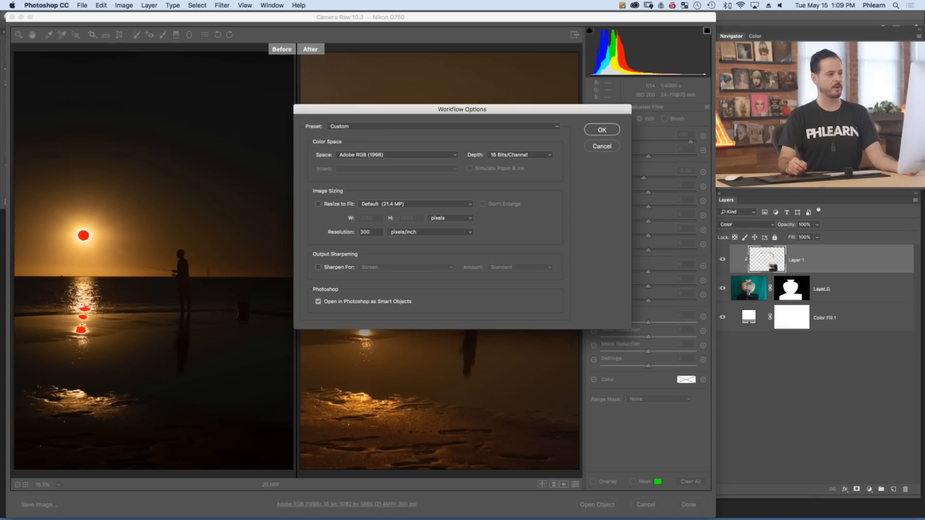
{"action": "key", "text": "Return"}
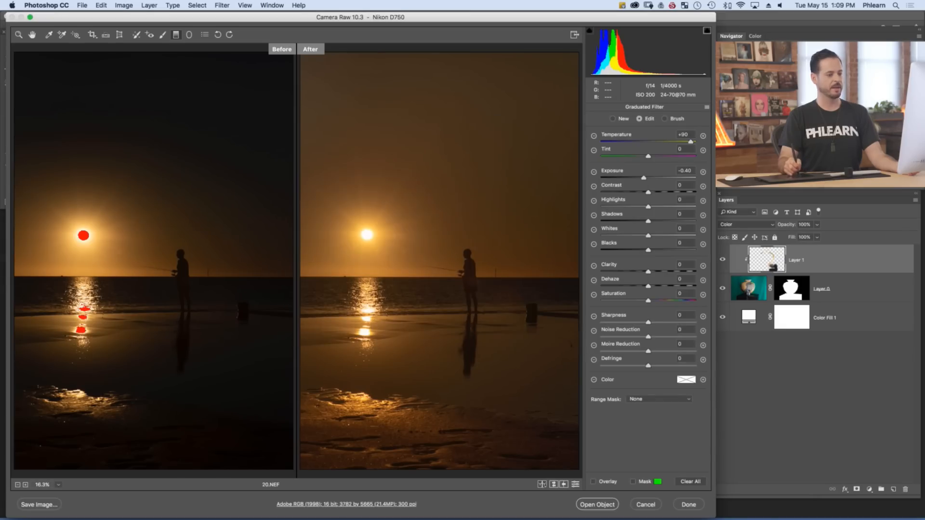
{"action": "left_click", "coordinate": [597, 504]}
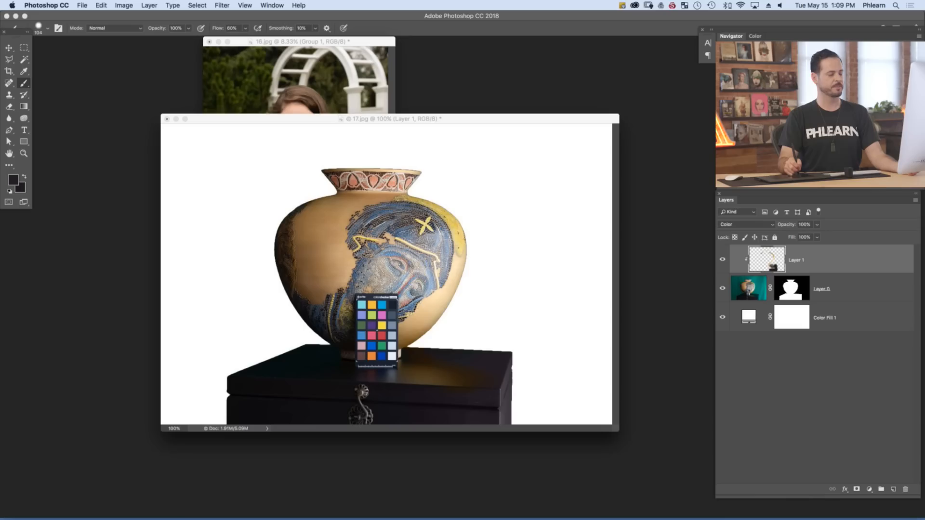
{"action": "left_click", "coordinate": [405, 164]}
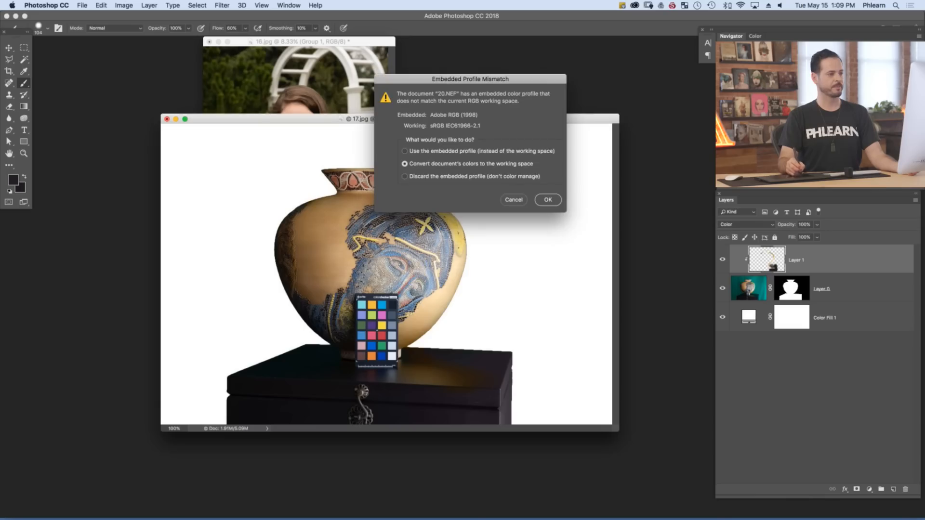
{"action": "key", "text": "Return"}
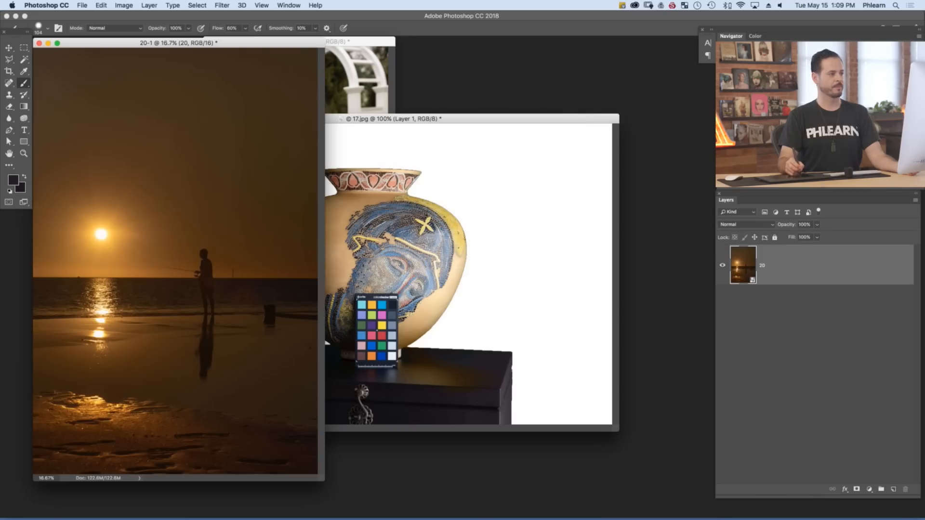
Show the photo full screen, and remove the sun's bright reflection from the wet sand with the Spot Healing Brush on a new layer
{"action": "key", "text": "f"}
{"action": "left_click_drag", "start_coordinate": [462, 273], "coordinate": [385, 263]}
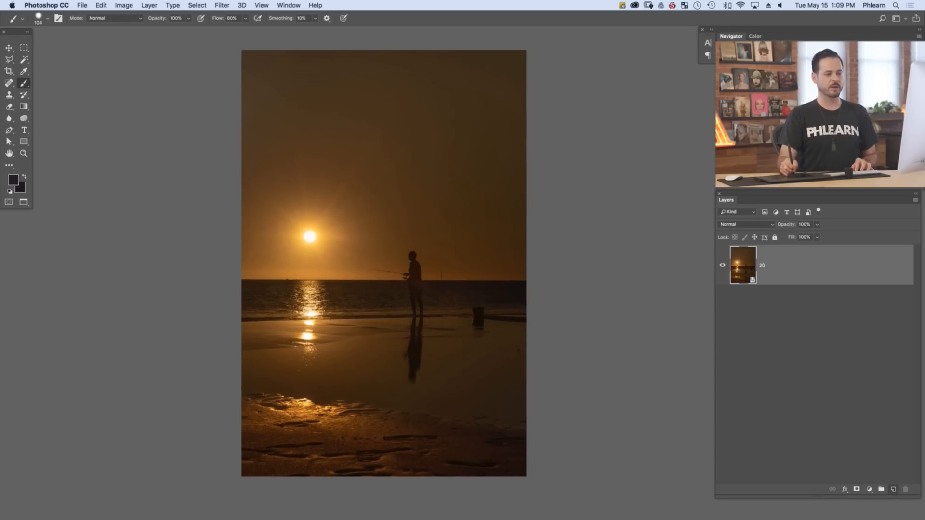
{"action": "left_click", "coordinate": [894, 489]}
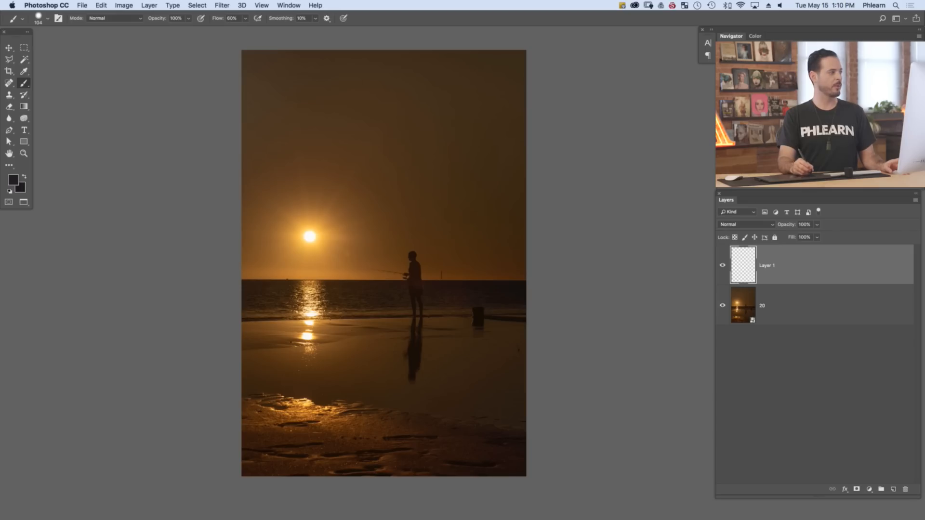
{"action": "left_click", "coordinate": [8, 83]}
{"action": "left_click", "coordinate": [61, 83]}
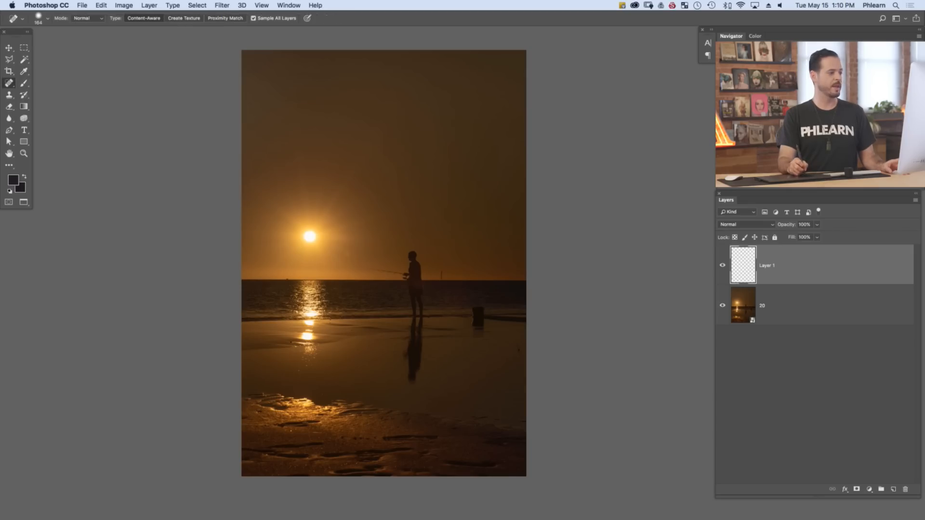
{"action": "left_click_drag", "start_coordinate": [311, 333], "coordinate": [307, 335]}
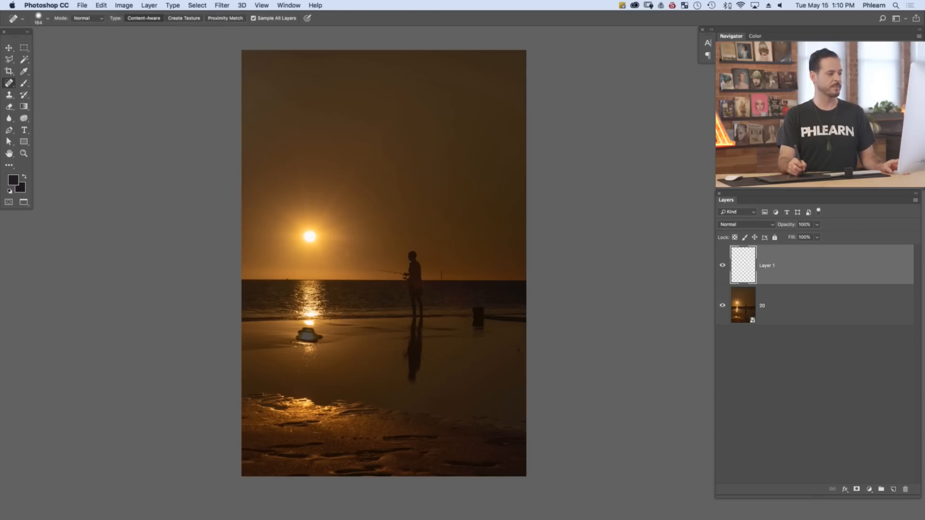
{"action": "left_click", "coordinate": [306, 330]}
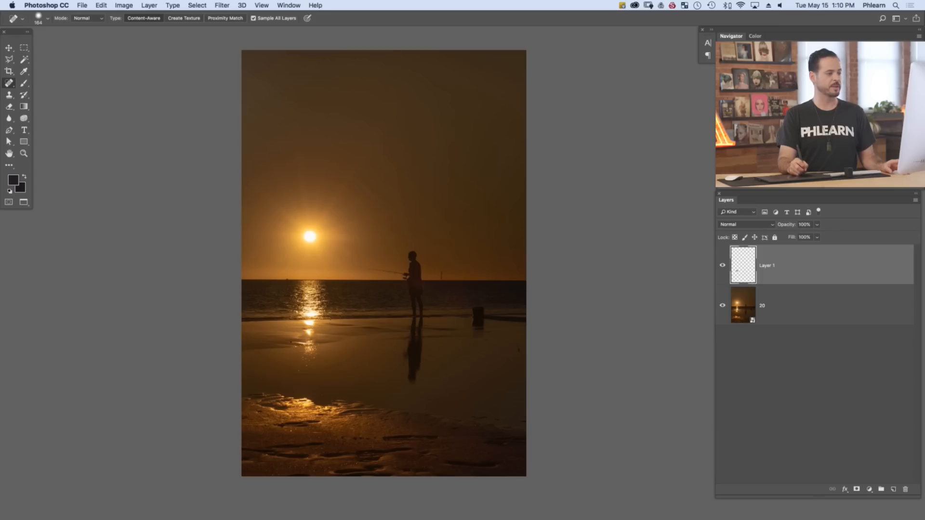
{"action": "mouse_move", "coordinate": [304, 337]}
{"action": "left_mouse_down"}
{"action": "mouse_move", "coordinate": [314, 333]}
{"action": "mouse_move", "coordinate": [294, 342]}
{"action": "mouse_move", "coordinate": [312, 350]}
{"action": "mouse_move", "coordinate": [303, 371]}
{"action": "mouse_move", "coordinate": [316, 357]}
{"action": "left_mouse_up"}
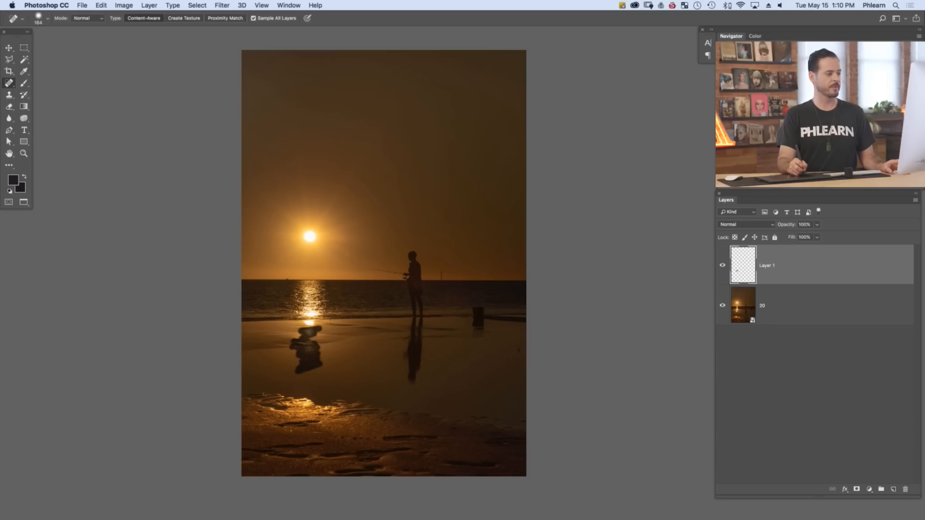
{"action": "left_click_drag", "start_coordinate": [313, 337], "coordinate": [310, 321]}
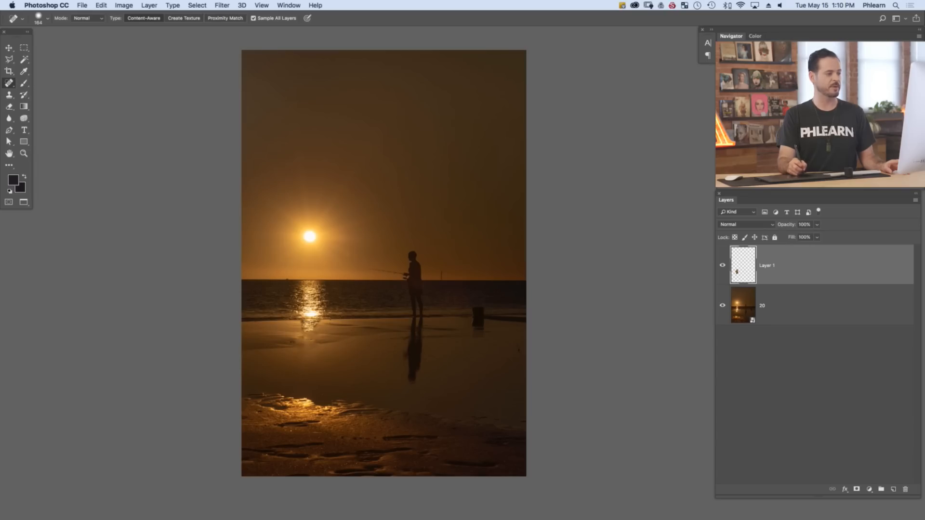
Clone over the leftover reflection just below the shoreline with the Clone Stamp
{"action": "key", "text": "s"}
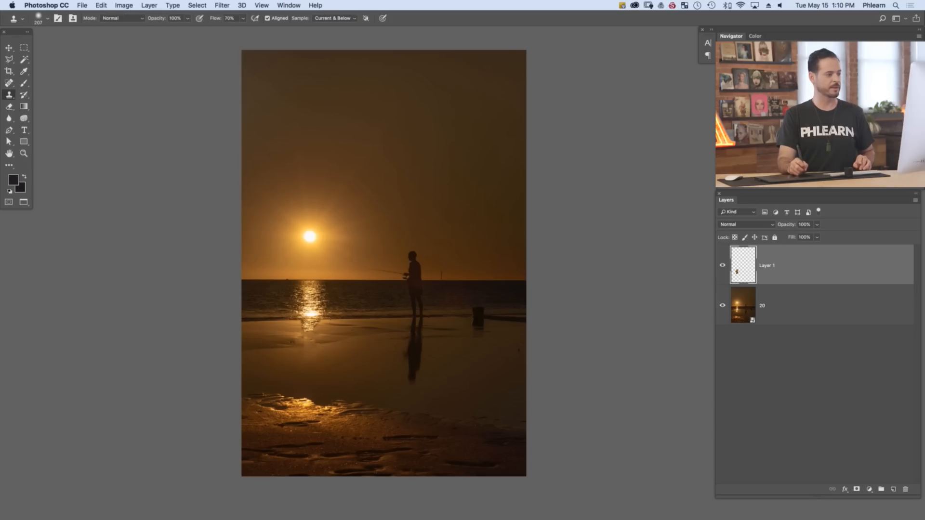
{"action": "left_click", "coordinate": [306, 321]}
{"action": "left_click_drag", "start_coordinate": [306, 321], "coordinate": [311, 337]}
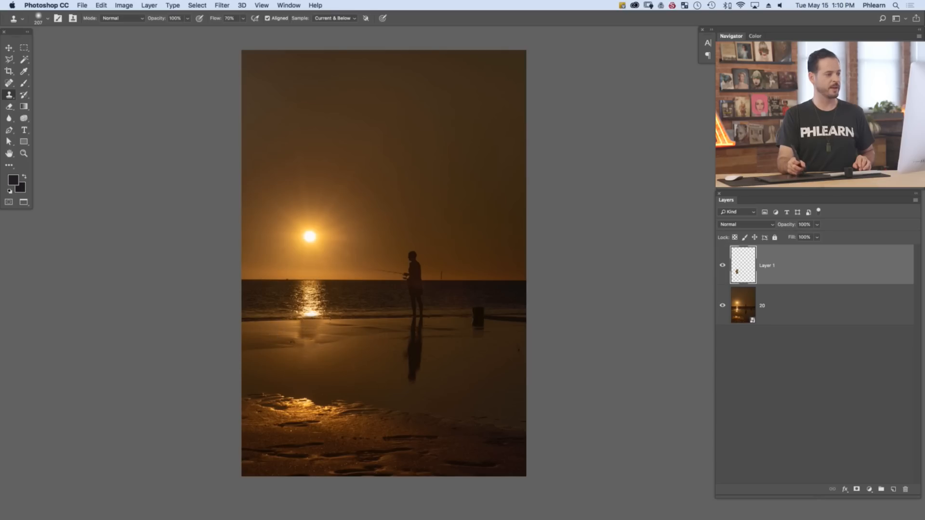
Heal the sun's leftover reflection just below the shoreline with the Healing Brush, sampling the clean wet sand beside it
{"action": "left_click", "coordinate": [8, 83]}
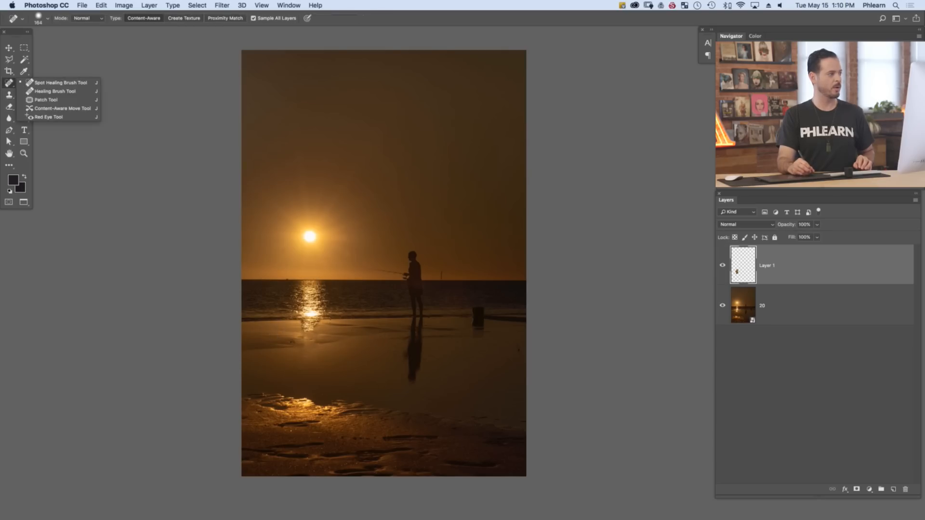
{"action": "left_click", "coordinate": [54, 91]}
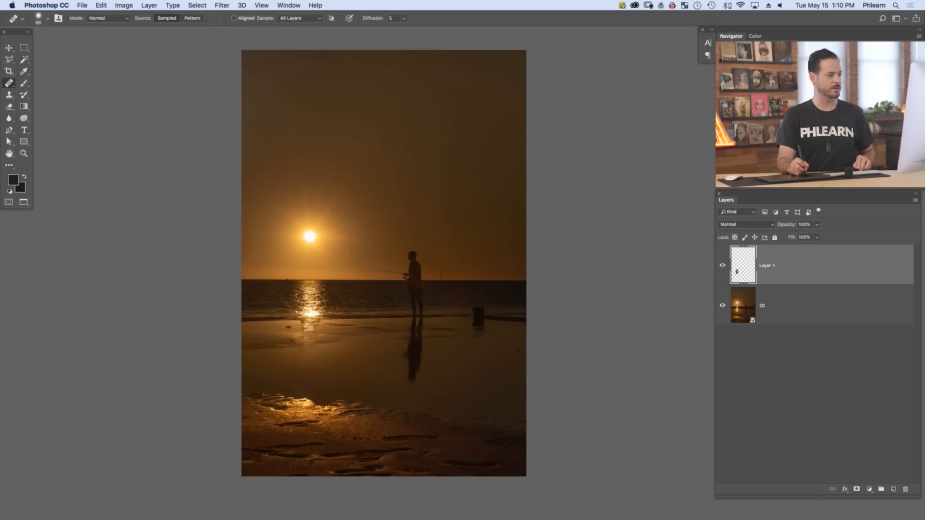
{"action": "left_click_drag", "start_coordinate": [265, 326], "coordinate": [274, 325]}
{"action": "left_click", "coordinate": [276, 322], "text": "alt"}
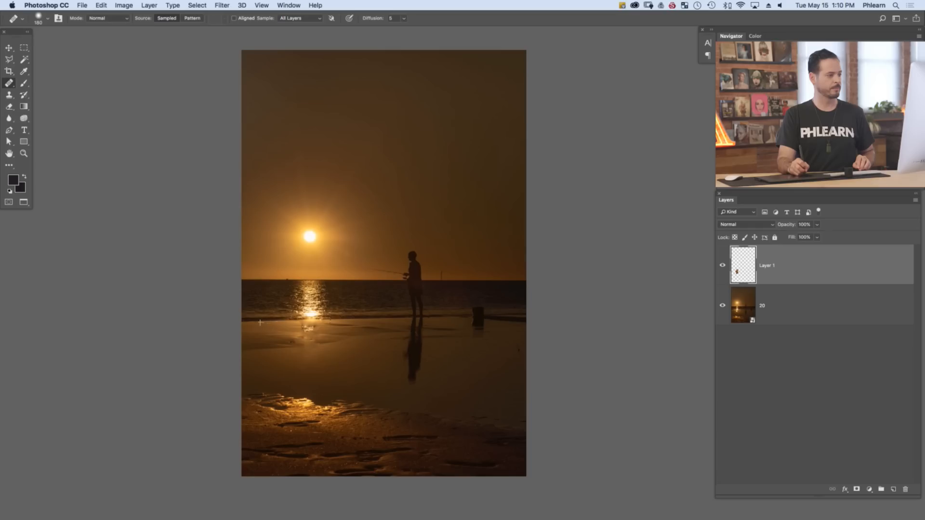
{"action": "left_click_drag", "start_coordinate": [307, 324], "coordinate": [310, 331]}
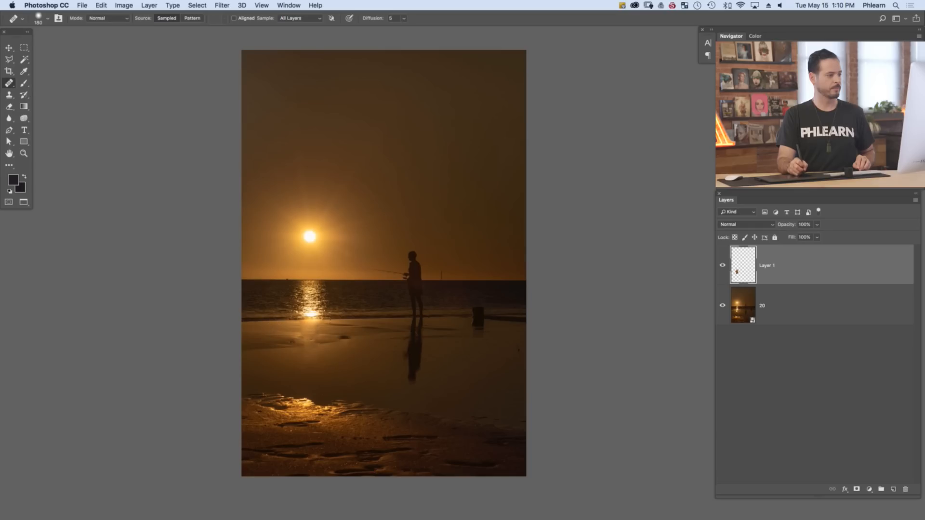
Clone darker water over the brightest part of the sun's reflection at the shoreline with the Clone Stamp
{"action": "key", "text": "s"}
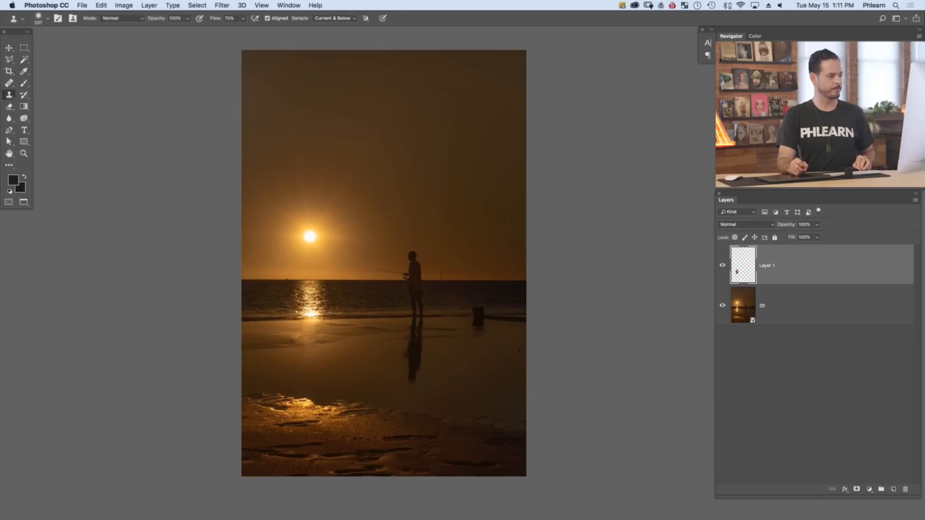
{"action": "left_click", "coordinate": [348, 318], "text": "alt"}
{"action": "mouse_move", "coordinate": [313, 319]}
{"action": "left_mouse_down"}
{"action": "mouse_move", "coordinate": [321, 320]}
{"action": "mouse_move", "coordinate": [303, 315]}
{"action": "mouse_move", "coordinate": [319, 308]}
{"action": "mouse_move", "coordinate": [307, 298]}
{"action": "mouse_move", "coordinate": [314, 302]}
{"action": "left_mouse_up"}
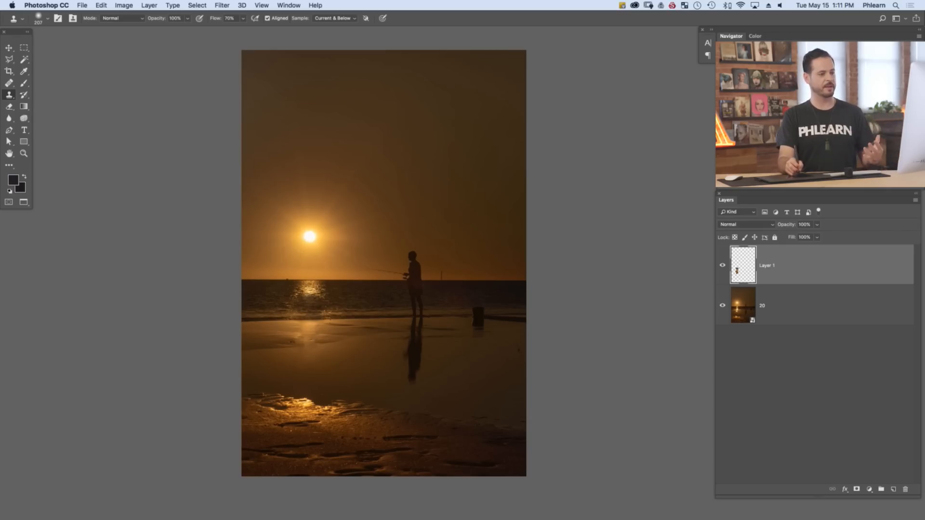
Compare the photo with and without the retouching on Layer 1, and switch to the Spot Healing Brush
{"action": "key", "text": "super+comma"}
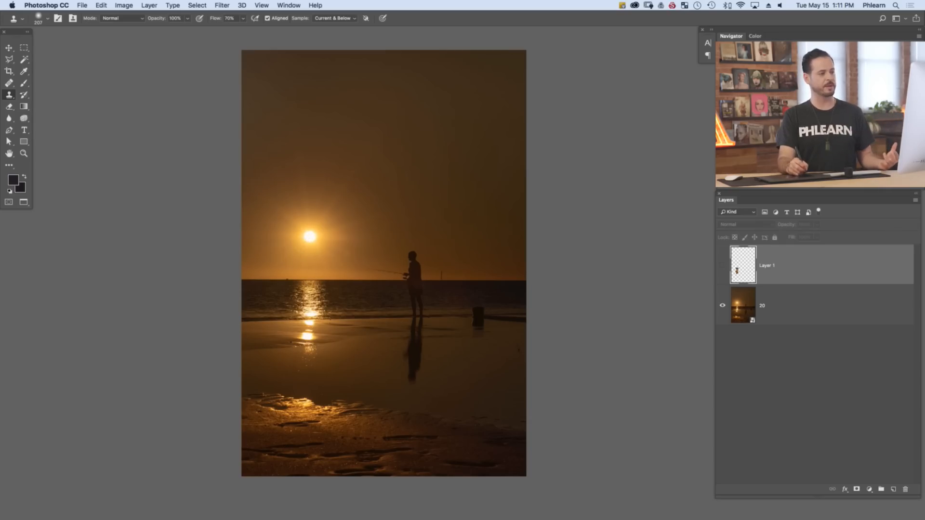
{"action": "key", "text": "super+comma"}
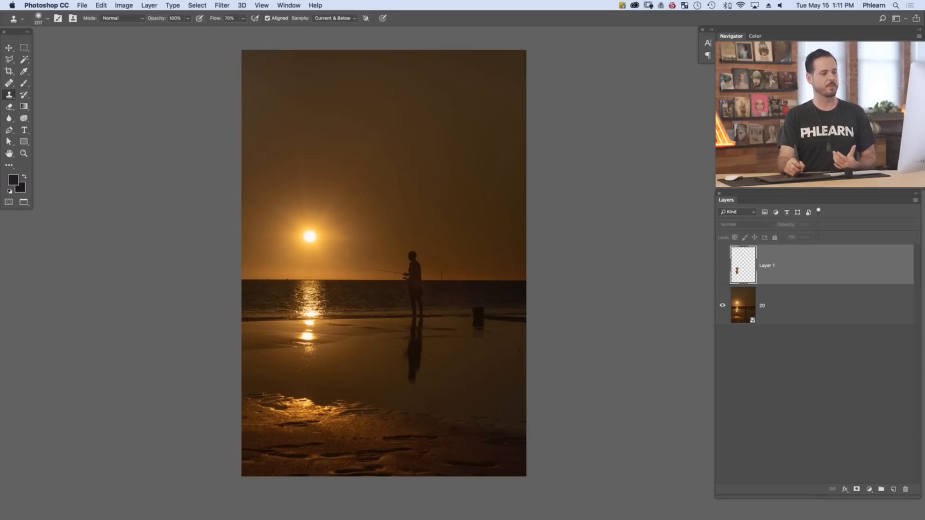
{"action": "key", "text": "super+comma"}
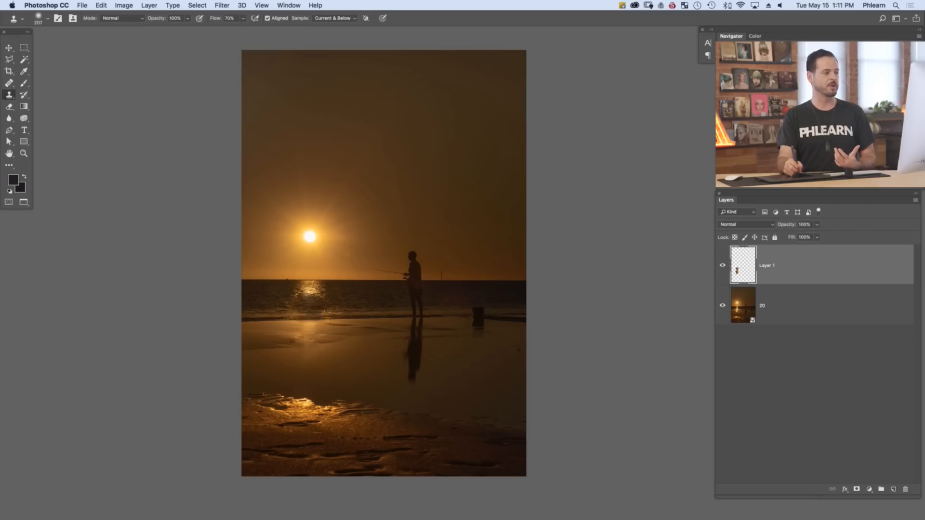
{"action": "left_click", "coordinate": [9, 83]}
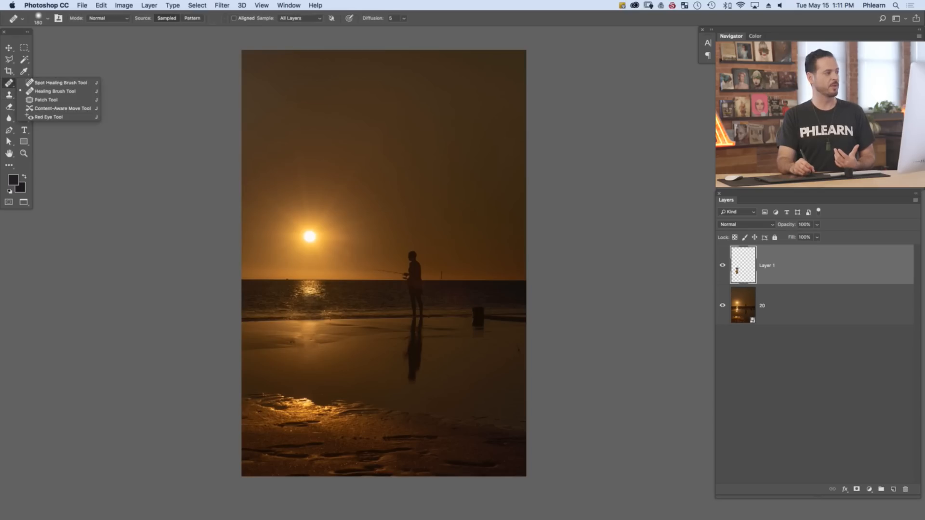
{"action": "left_click", "coordinate": [58, 83]}
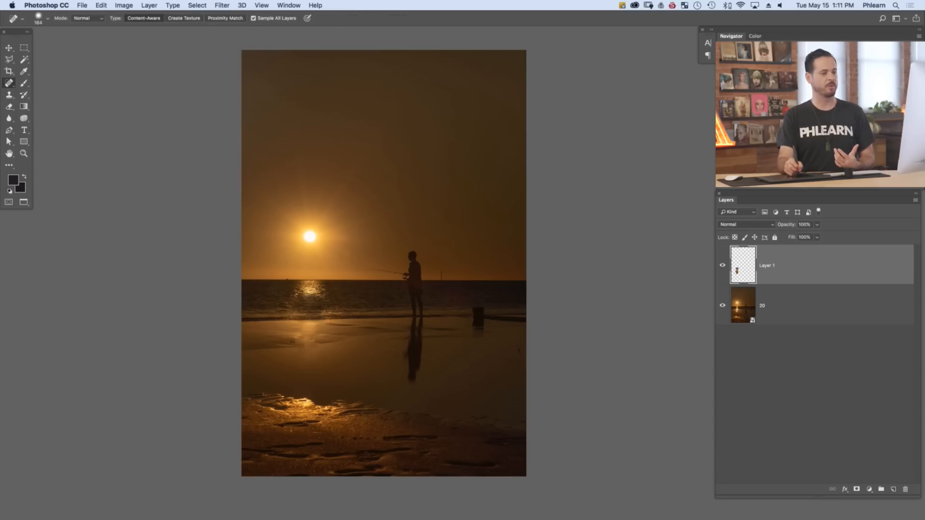
{"action": "key", "text": "super+comma"}
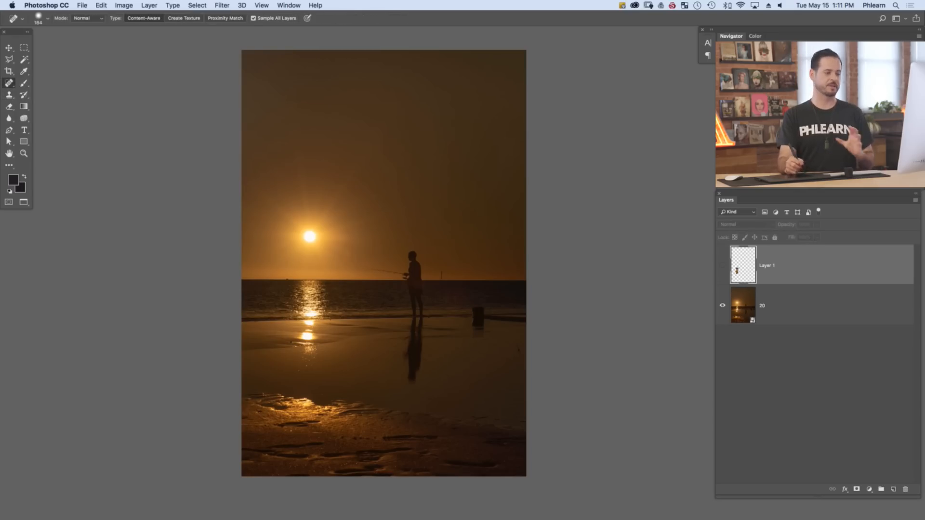
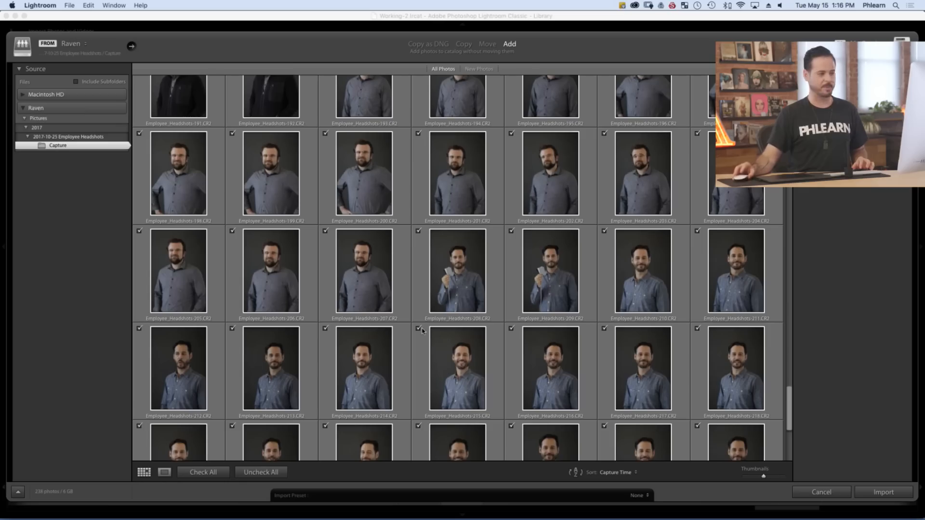
Uncheck all photos in the import and import only Employee_Headshots-208.CR2 through Employee_Headshots-215.CR2 at their current location
{"action": "left_click", "coordinate": [261, 472]}
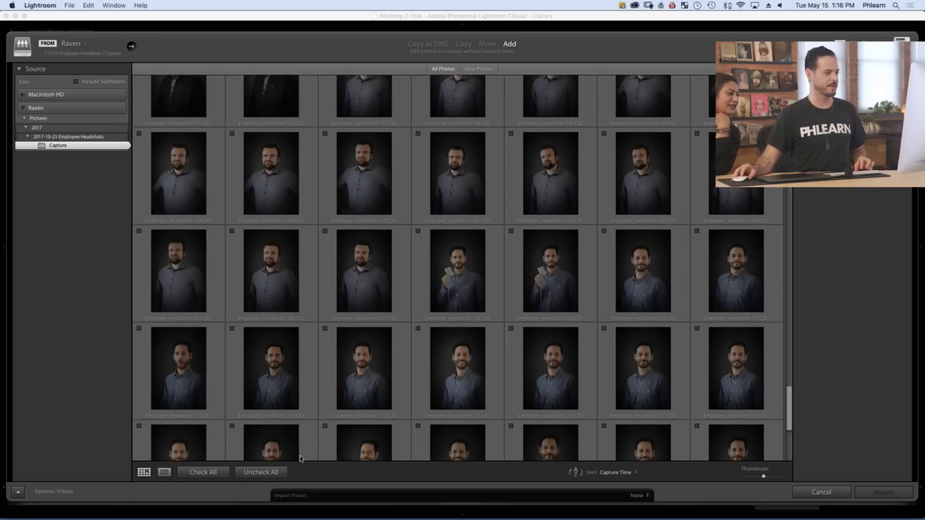
{"action": "left_click", "coordinate": [469, 282]}
{"action": "scroll", "coordinate": [465, 372], "scroll_direction": "down", "scroll_amount": 1}
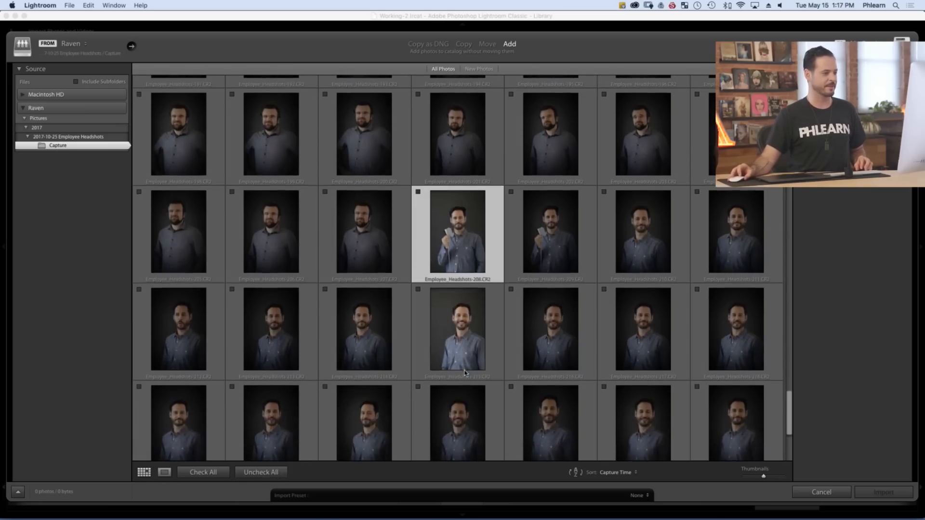
{"action": "left_click", "coordinate": [454, 332], "text": "shift"}
{"action": "left_click", "coordinate": [418, 290]}
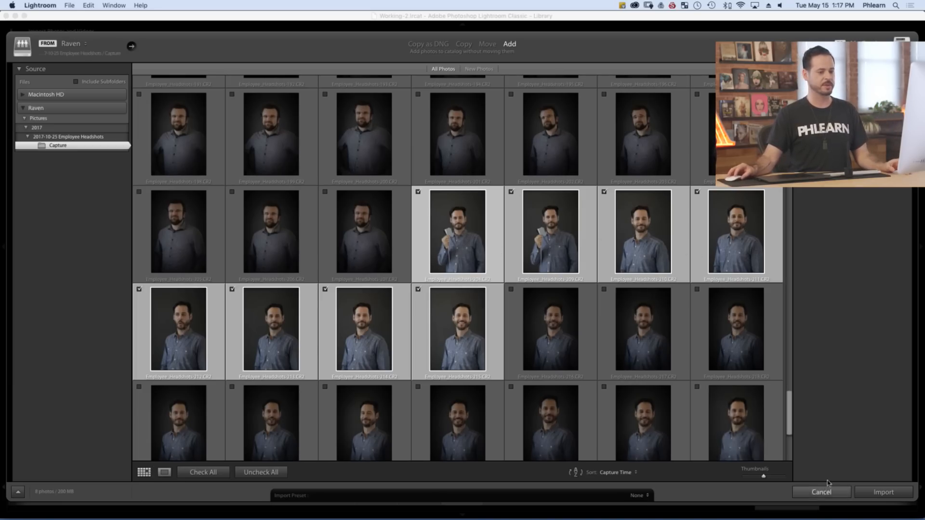
{"action": "left_click", "coordinate": [880, 493]}
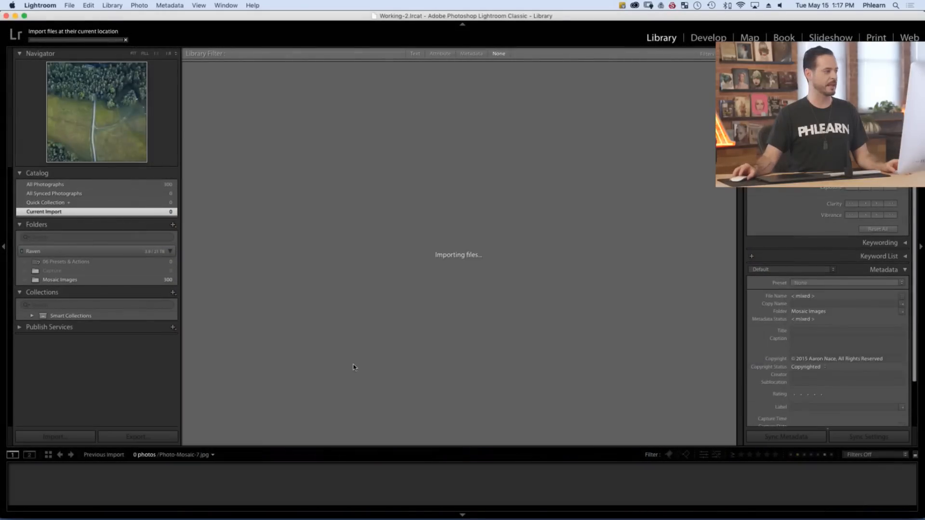
Show the imported Capture folder and enlarge the grid thumbnails to two per row
{"action": "left_click", "coordinate": [116, 279]}
{"action": "left_click", "coordinate": [164, 270]}
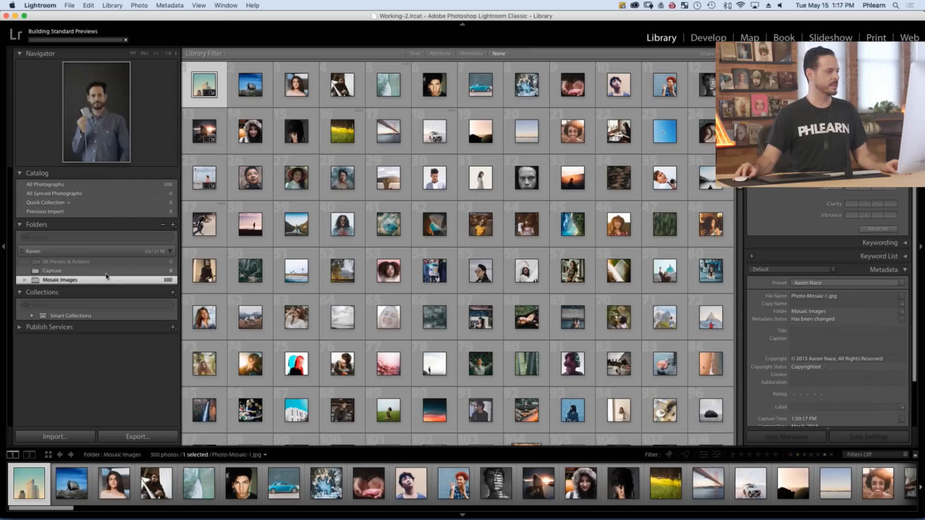
{"action": "key", "text": "equal"}
{"action": "key", "text": "equal"}
{"action": "key", "text": "equal"}
{"action": "key", "text": "equal"}
{"action": "key", "text": "equal"}
{"action": "key", "text": "equal"}
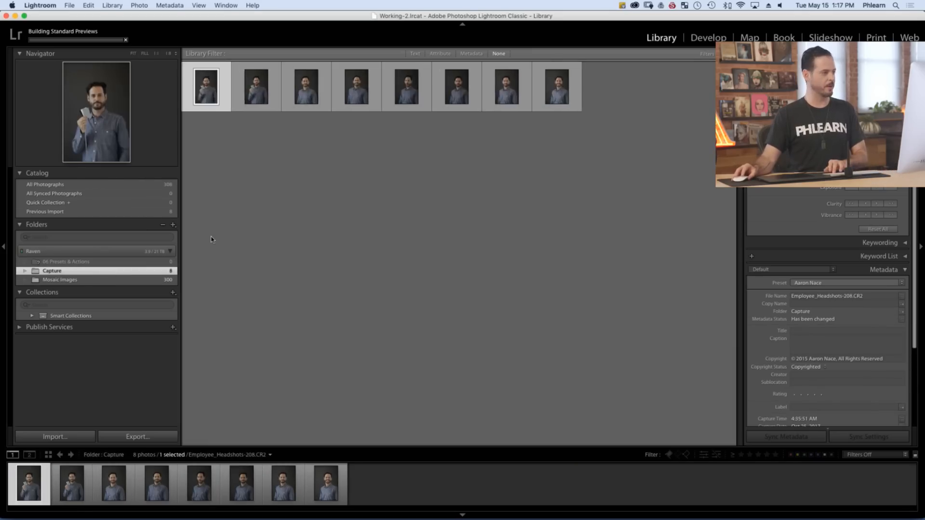
{"action": "key", "text": "equal"}
{"action": "key", "text": "equal"}
{"action": "key", "text": "equal"}
{"action": "key", "text": "equal"}
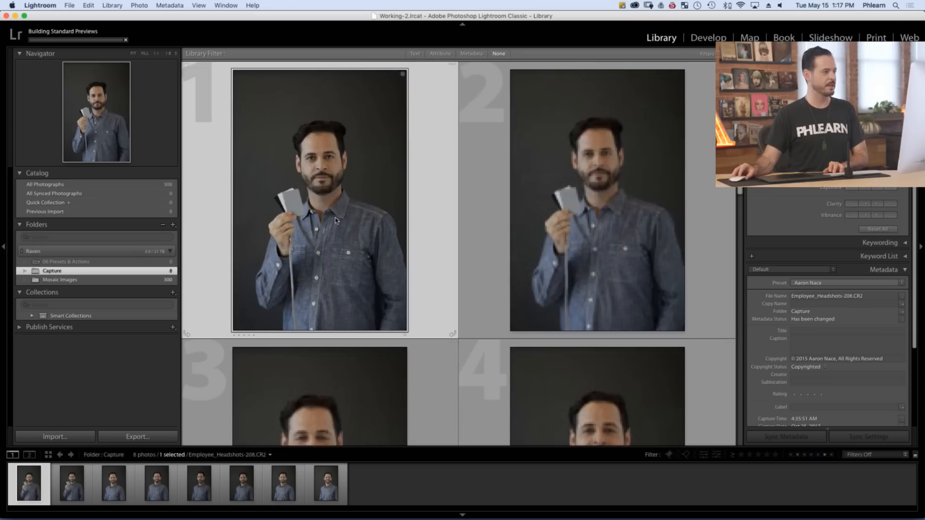
View the gray card shot and several other headshots at full size, and return to the start of the grid
{"action": "double_click", "coordinate": [361, 211]}
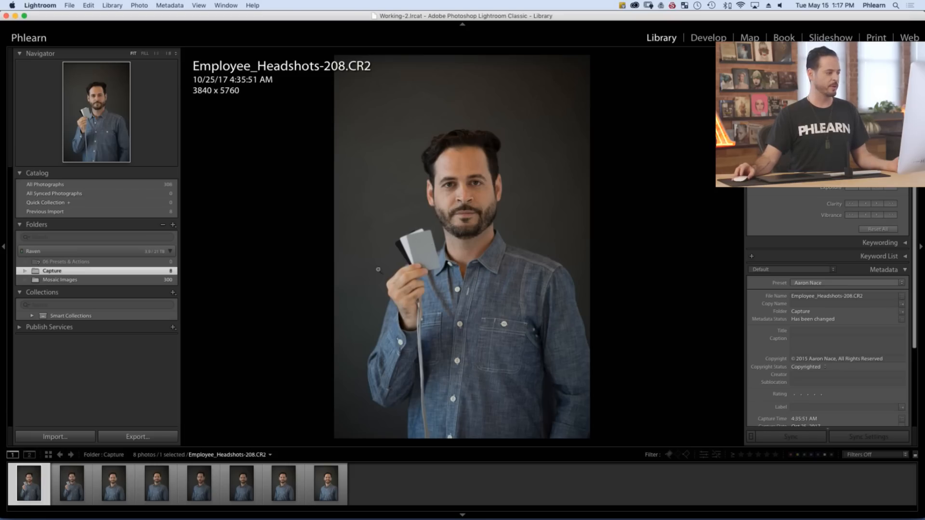
{"action": "left_click", "coordinate": [280, 483]}
{"action": "left_click", "coordinate": [319, 484]}
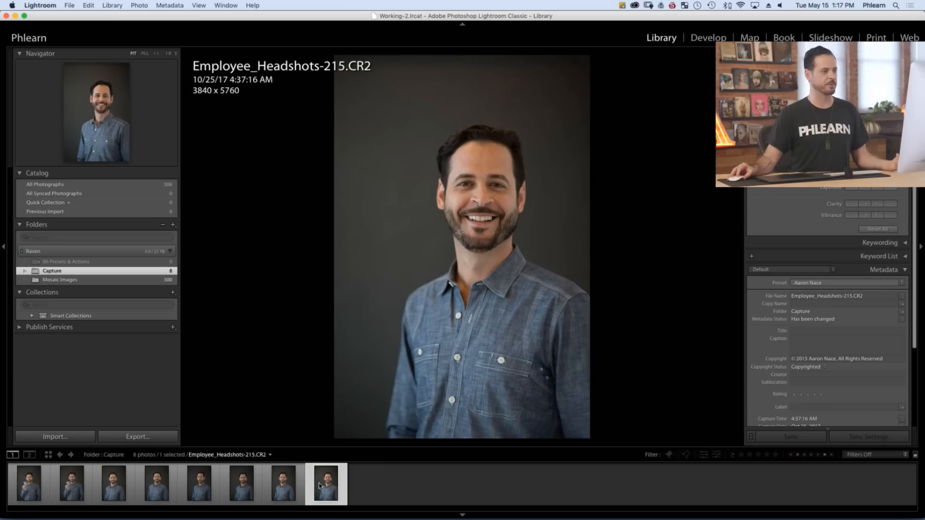
{"action": "left_click", "coordinate": [283, 485]}
{"action": "left_click", "coordinate": [242, 487]}
{"action": "left_click", "coordinate": [197, 490]}
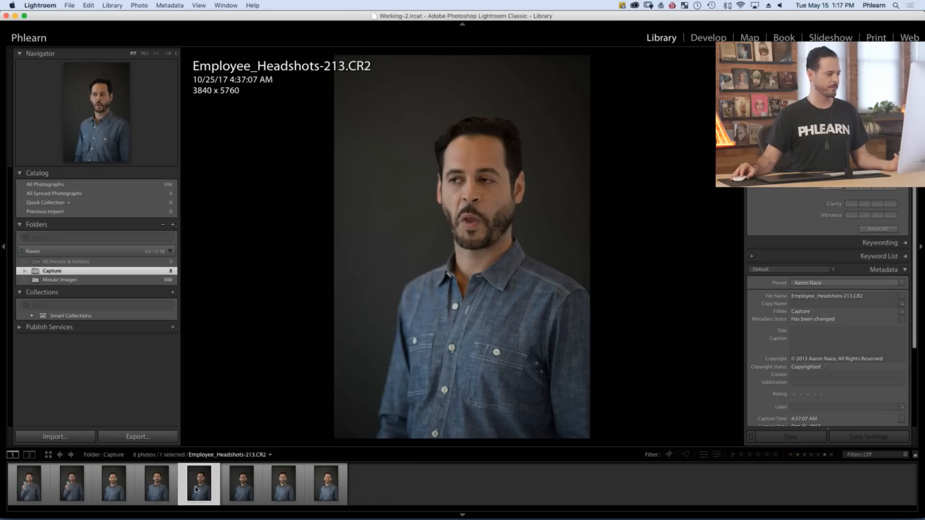
{"action": "key", "text": "g"}
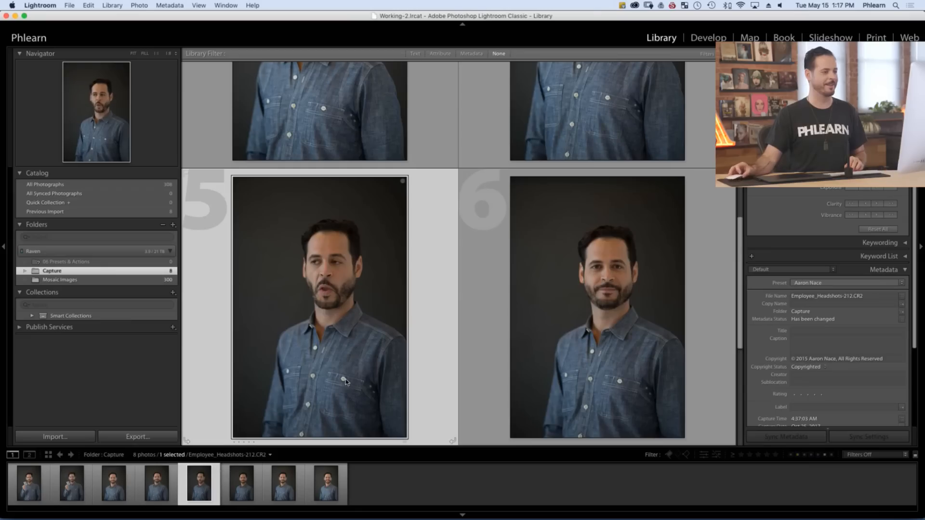
{"action": "scroll", "coordinate": [344, 257], "scroll_direction": "up", "scroll_amount": 10}
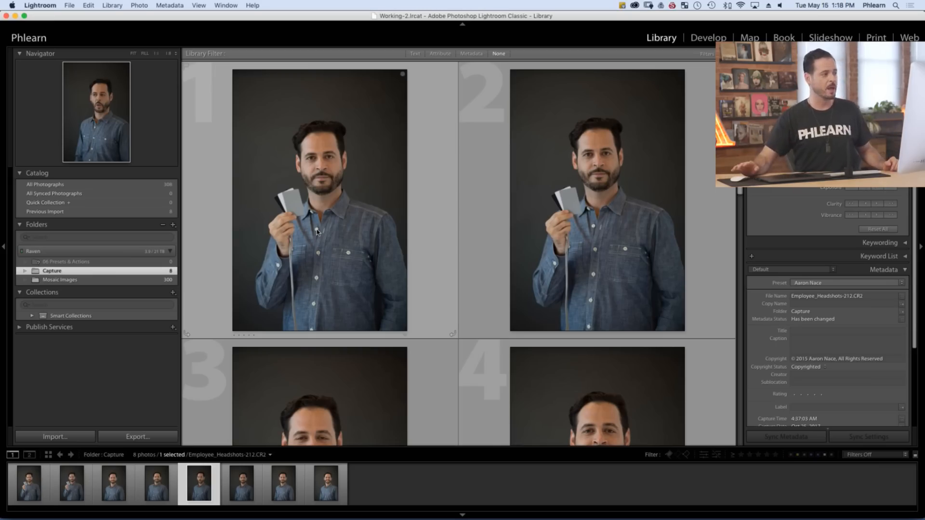
Open Employee_Headshots-208.CR2 in the Develop module and set its white balance by sampling the gray card
{"action": "double_click", "coordinate": [323, 201]}
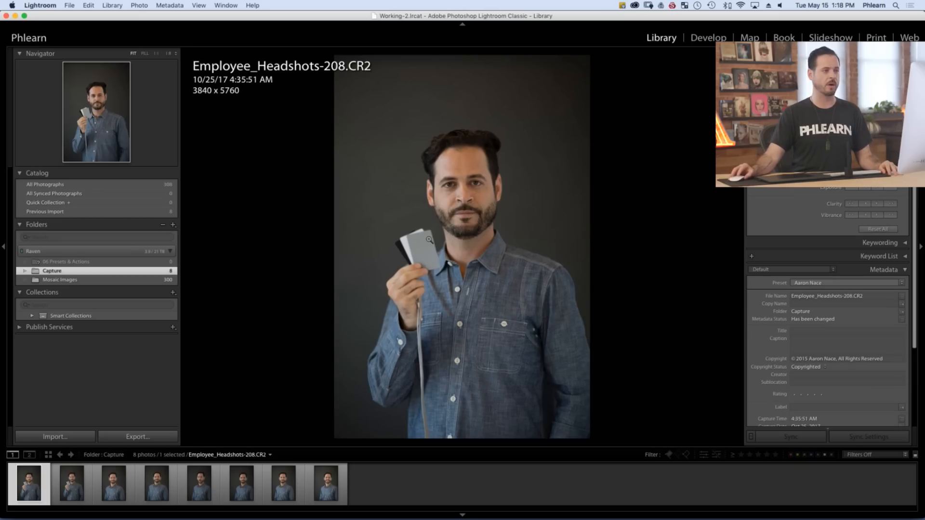
{"action": "left_click", "coordinate": [709, 38]}
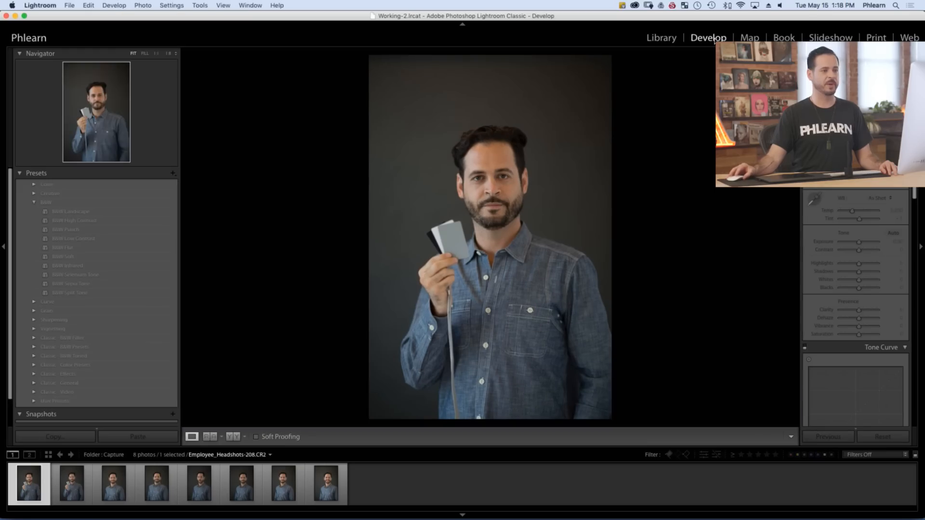
{"action": "left_click", "coordinate": [816, 199]}
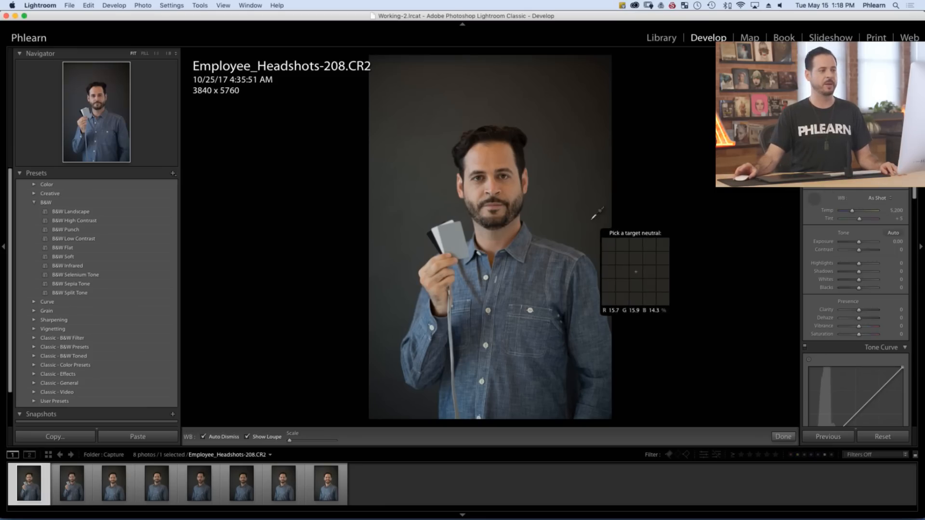
{"action": "left_click", "coordinate": [453, 235]}
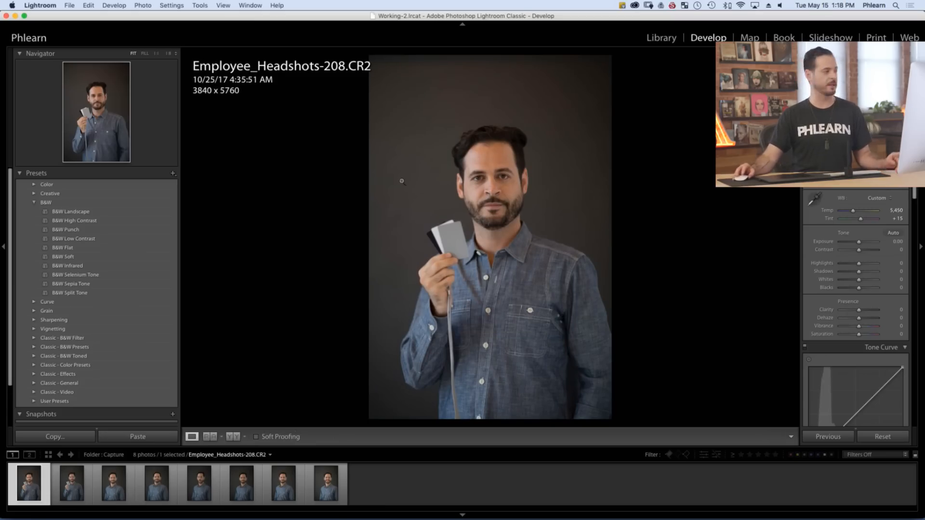
Compare the face up close before and after the white balance correction using the import and custom white balance history states
{"action": "left_click", "coordinate": [25, 174]}
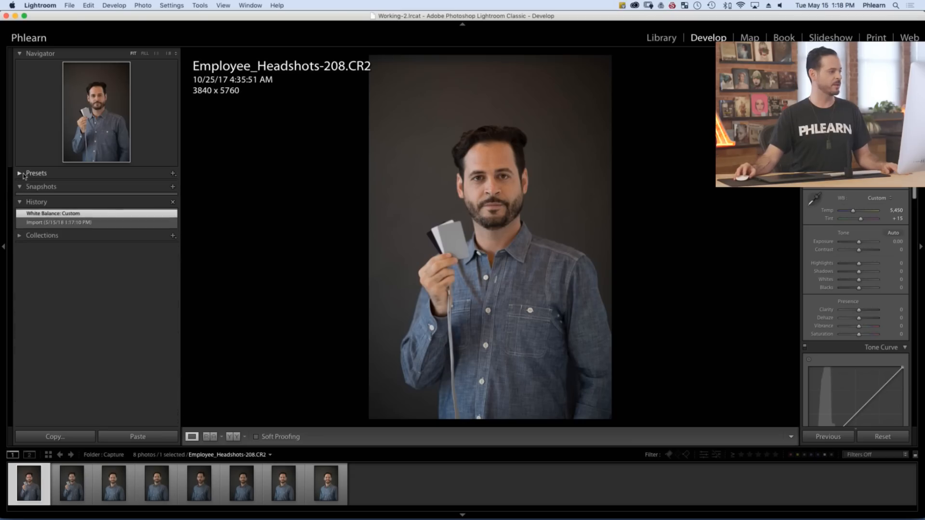
{"action": "left_click", "coordinate": [513, 193]}
{"action": "left_click_drag", "start_coordinate": [426, 192], "coordinate": [583, 268]}
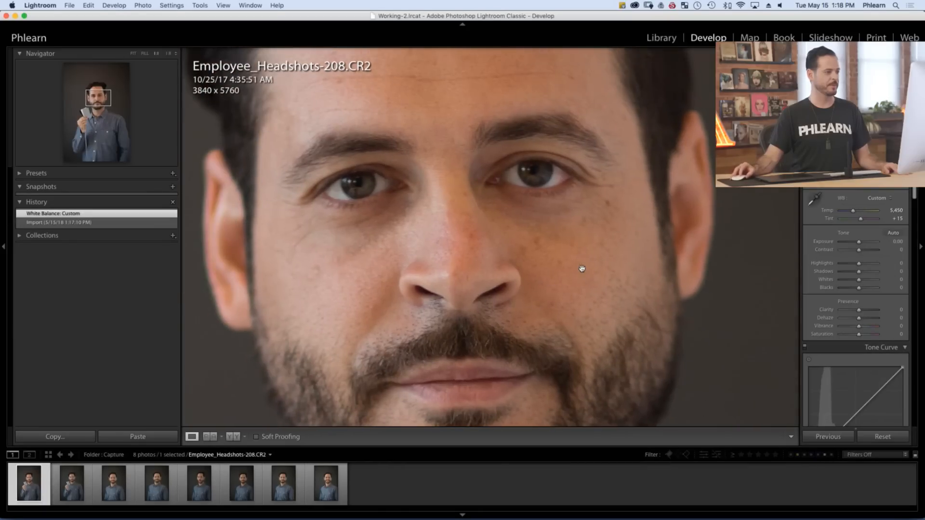
{"action": "left_click", "coordinate": [162, 223]}
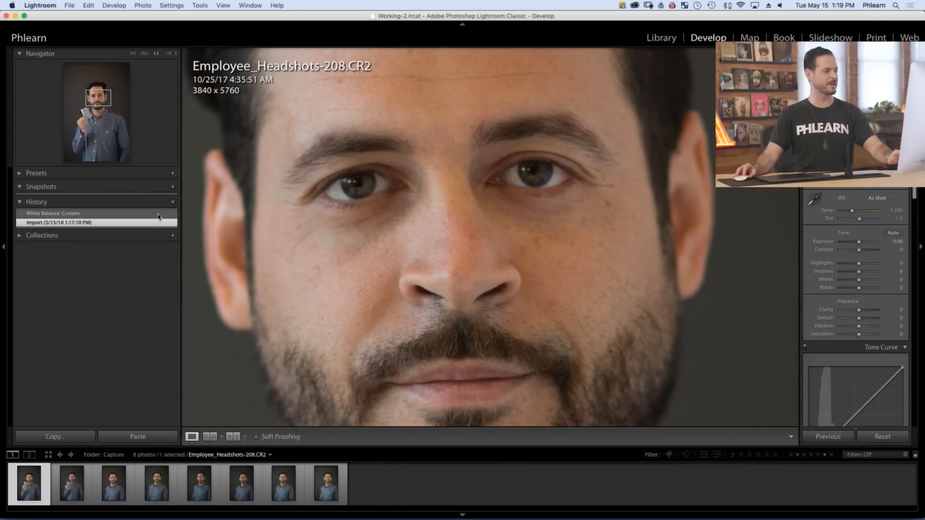
{"action": "left_click", "coordinate": [159, 216]}
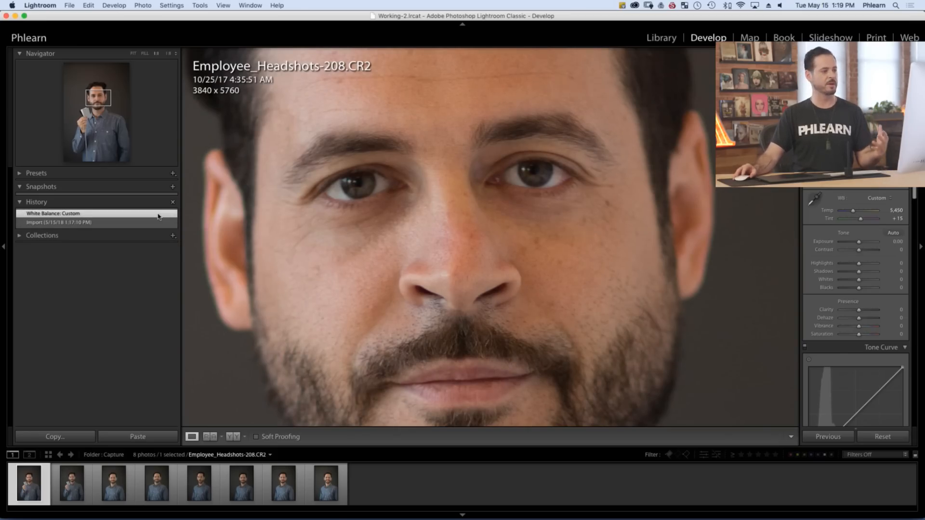
{"action": "left_click", "coordinate": [423, 224]}
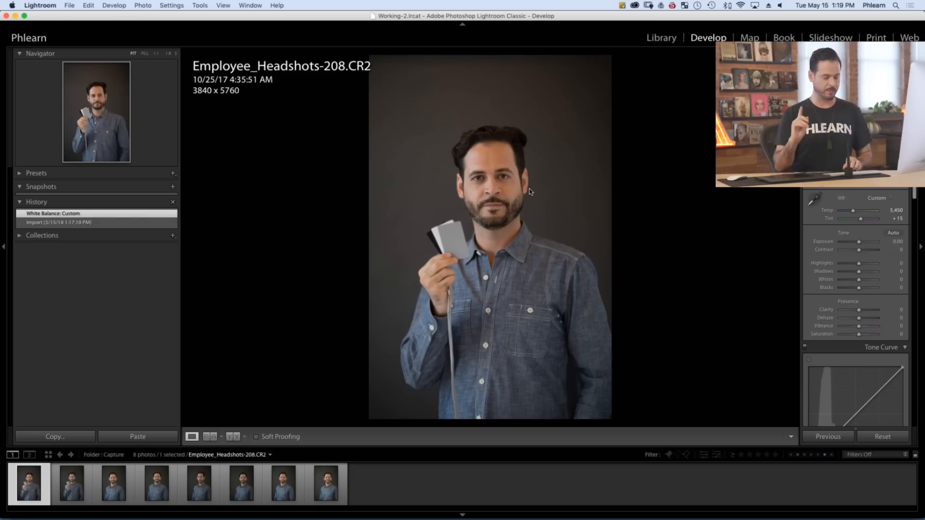
Select all eight headshots in the Library grid and synchronize only the White Balance setting from Employee_Headshots-208.CR2
{"action": "key", "text": "g"}
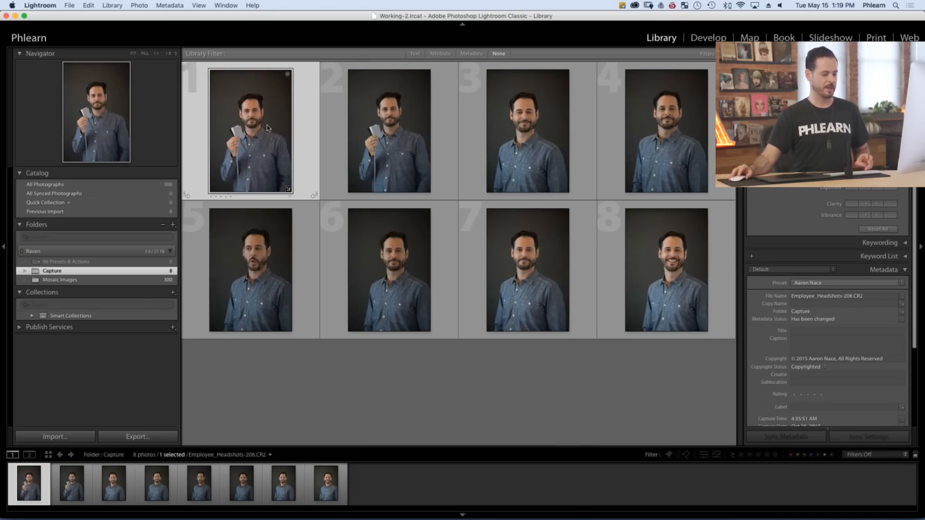
{"action": "left_click", "coordinate": [660, 271], "text": "shift"}
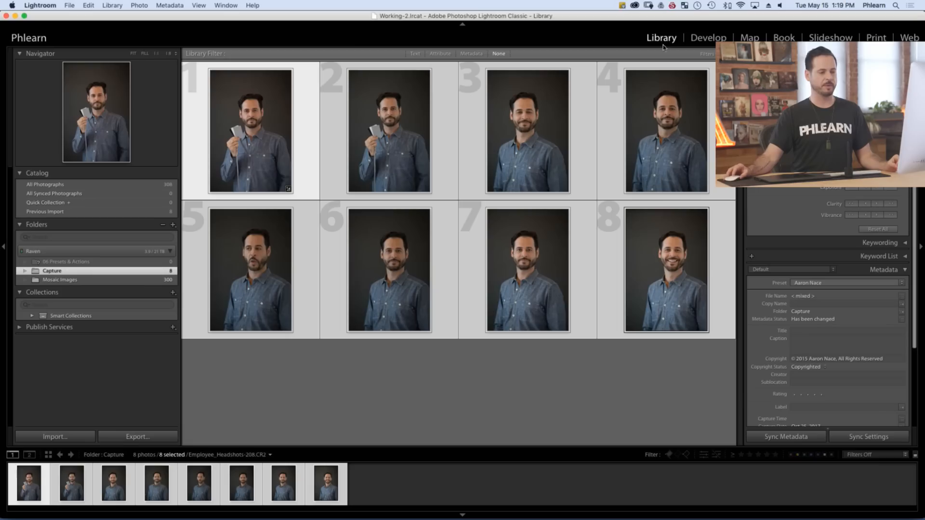
{"action": "left_click", "coordinate": [867, 438]}
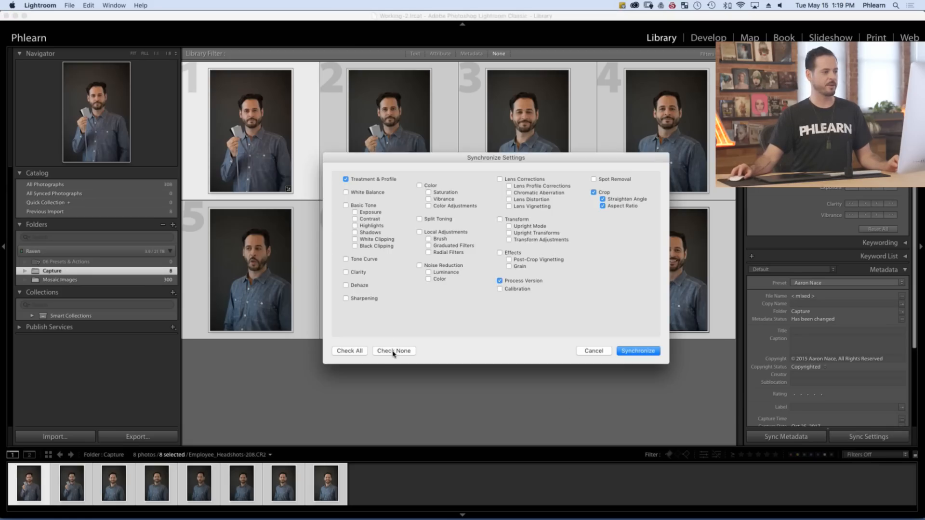
{"action": "left_click", "coordinate": [393, 352]}
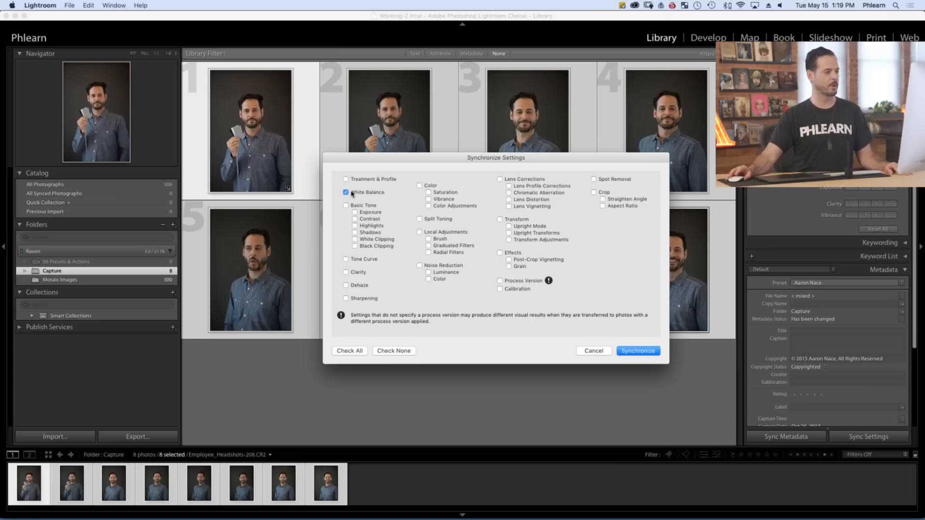
{"action": "left_click", "coordinate": [637, 353]}
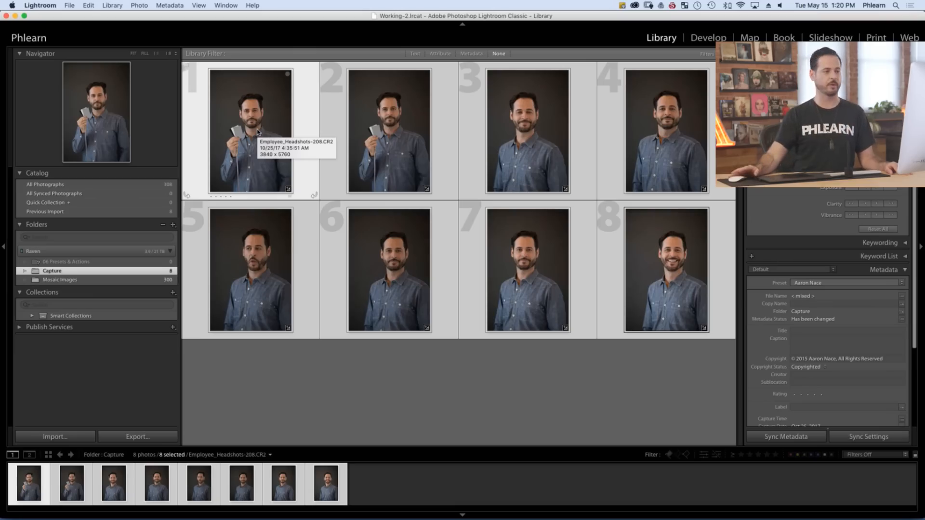
Deselect all headshots and view Employee_Headshots-215.CR2 at full size to check its synchronized white balance
{"action": "left_click", "coordinate": [661, 380]}
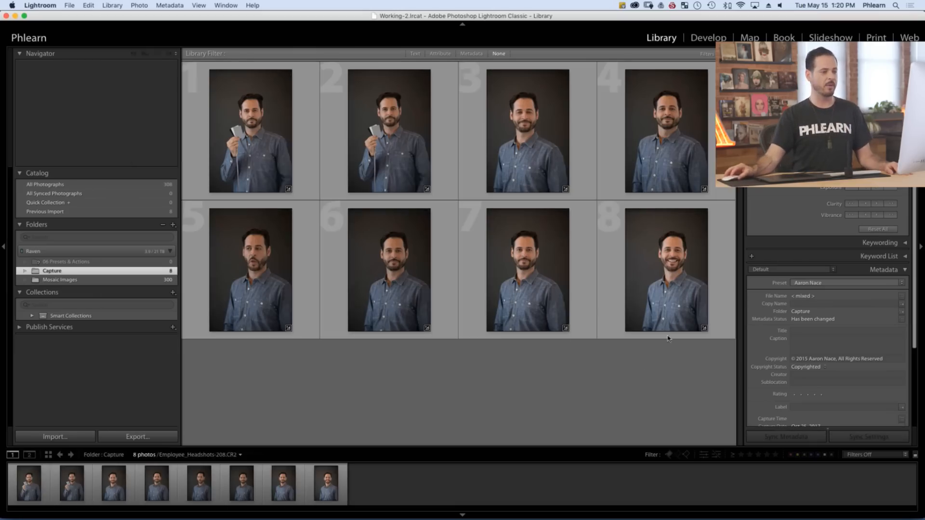
{"action": "double_click", "coordinate": [677, 275]}
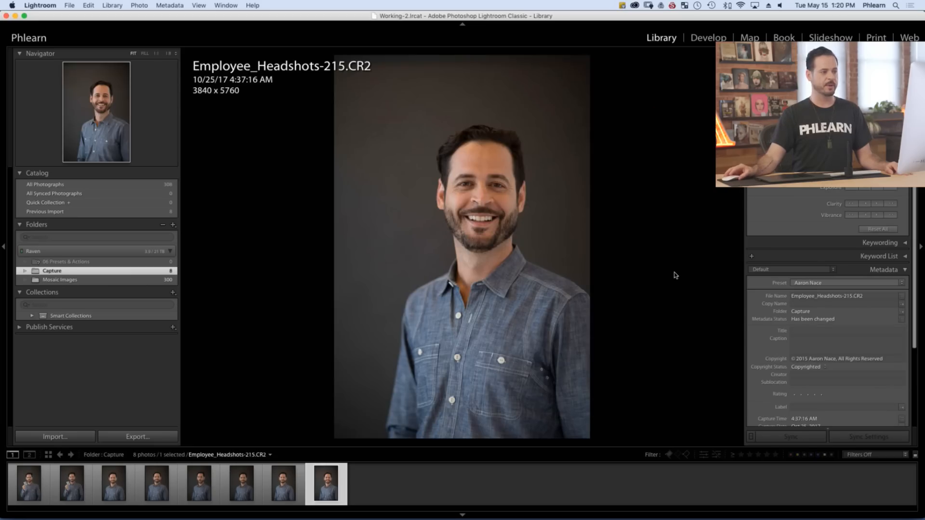
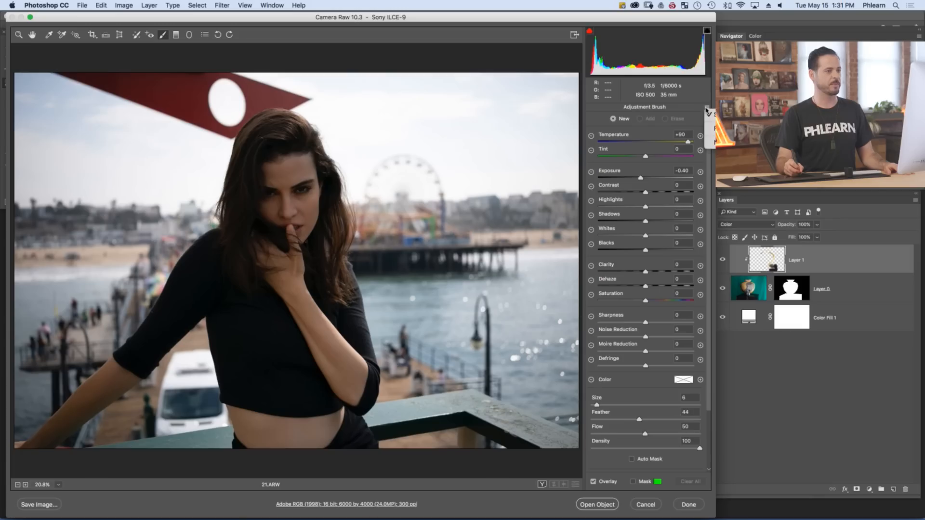
Try a zeroed Adjustment Brush with a mask overlay on the woman's hair and shoulder, and discard the Camera Raw edits
{"action": "left_click", "coordinate": [710, 129]}
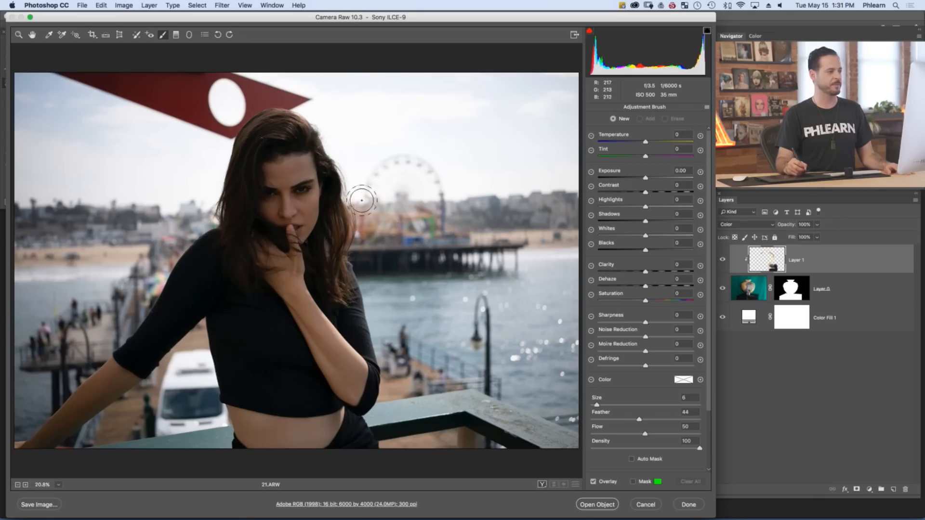
{"action": "key", "text": "]"}
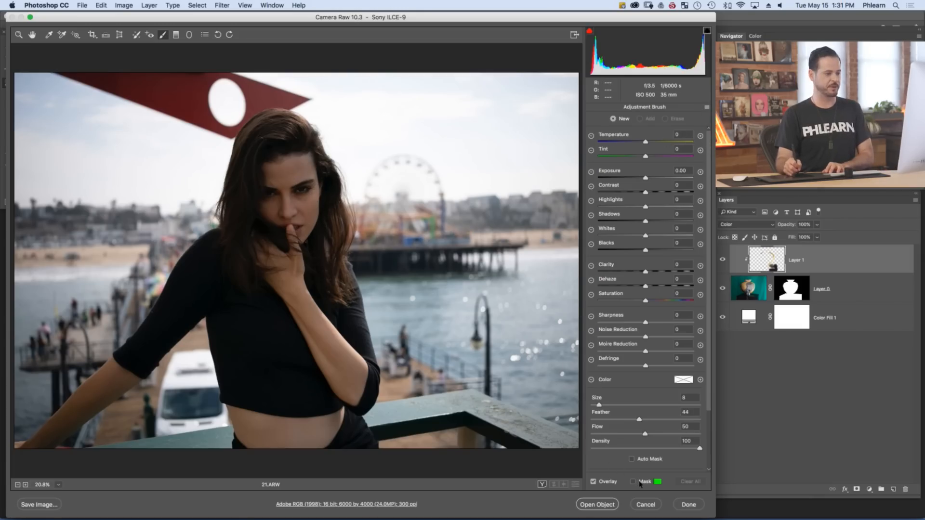
{"action": "left_click_drag", "start_coordinate": [263, 228], "coordinate": [239, 236]}
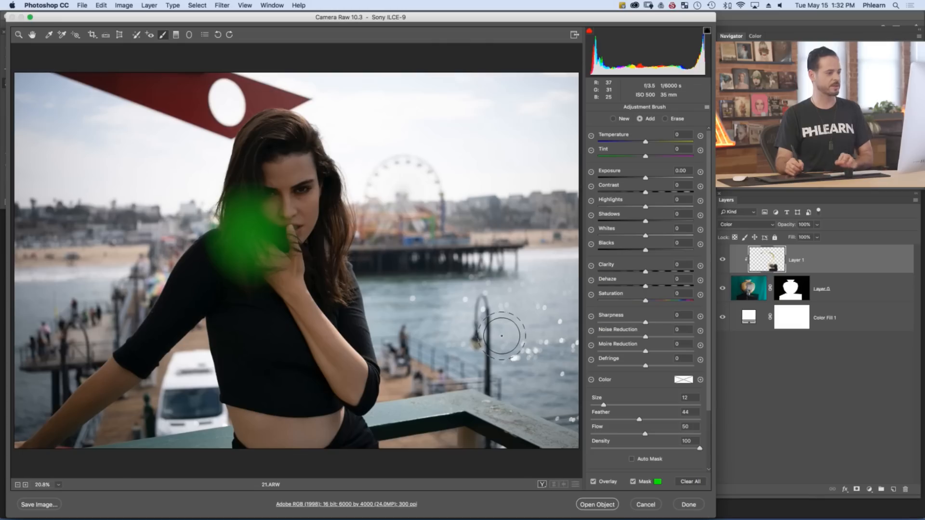
{"action": "left_click", "coordinate": [645, 505]}
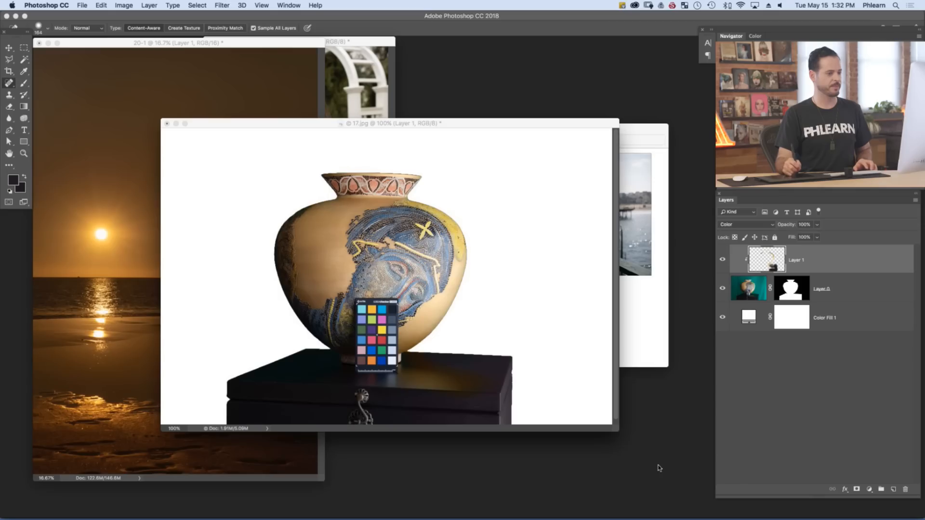
Try to open 21.ARW from the Student Images folder in Photoshop
{"action": "key", "text": "super+o"}
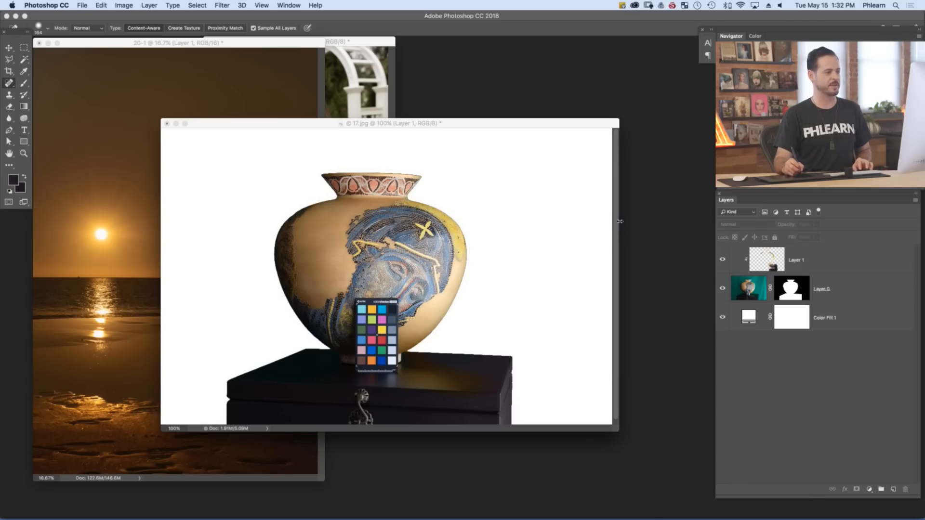
{"action": "key", "text": "super+shift+Tab"}
{"action": "key", "text": "super+shift+Tab"}
{"action": "key", "text": "super+shift+Tab"}
{"action": "key", "text": "super+shift+Tab"}
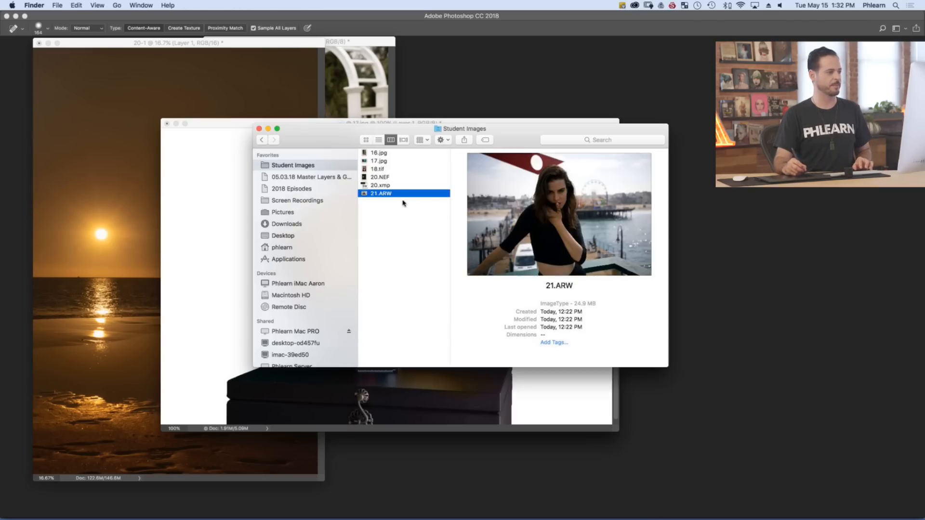
{"action": "left_click_drag", "start_coordinate": [403, 193], "coordinate": [446, 89]}
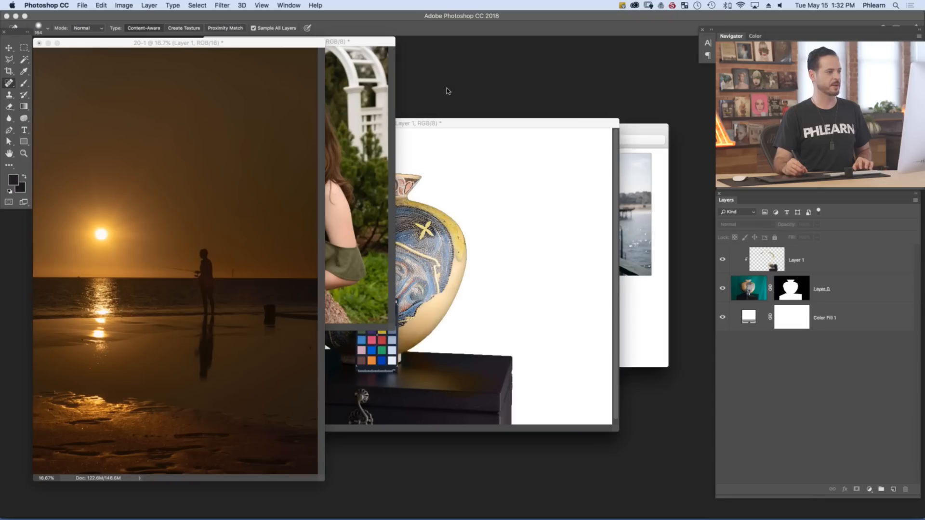
{"action": "key", "text": "super+Tab"}
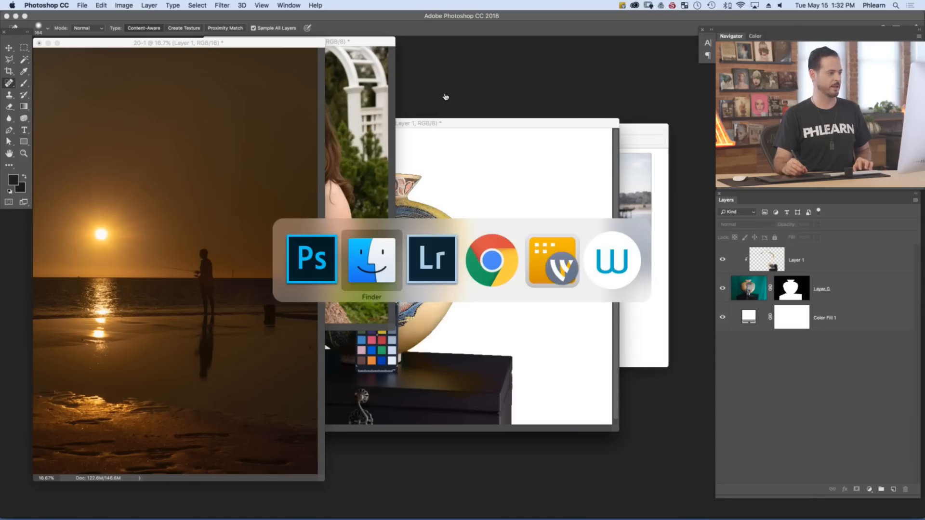
{"action": "left_click", "coordinate": [365, 262]}
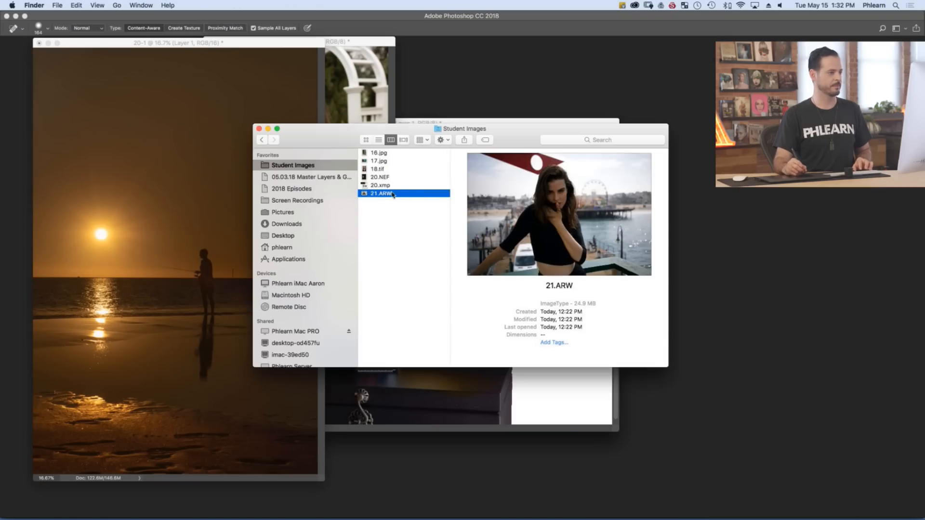
{"action": "left_click_drag", "start_coordinate": [450, 89], "coordinate": [452, 80]}
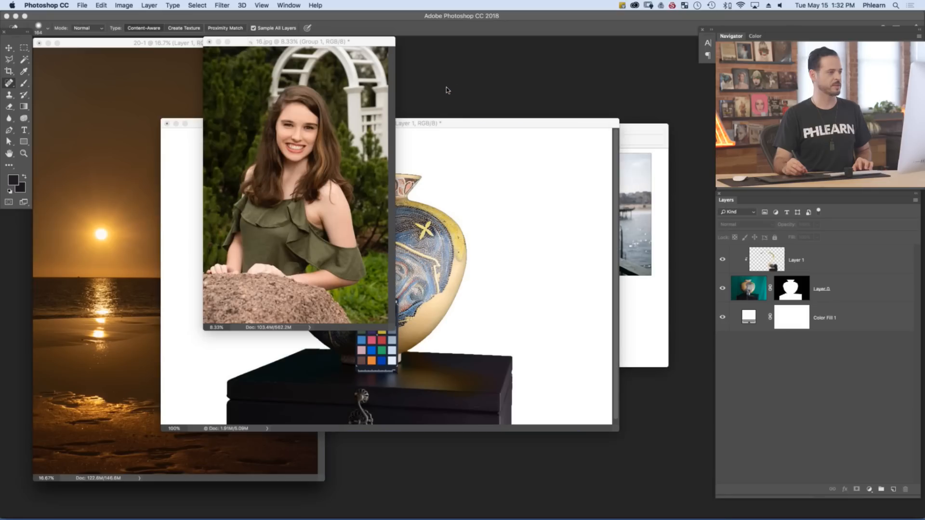
Close Lightroom and Photoshop, and relaunch Adobe Photoshop CC 2018
{"action": "key", "text": "super+h"}
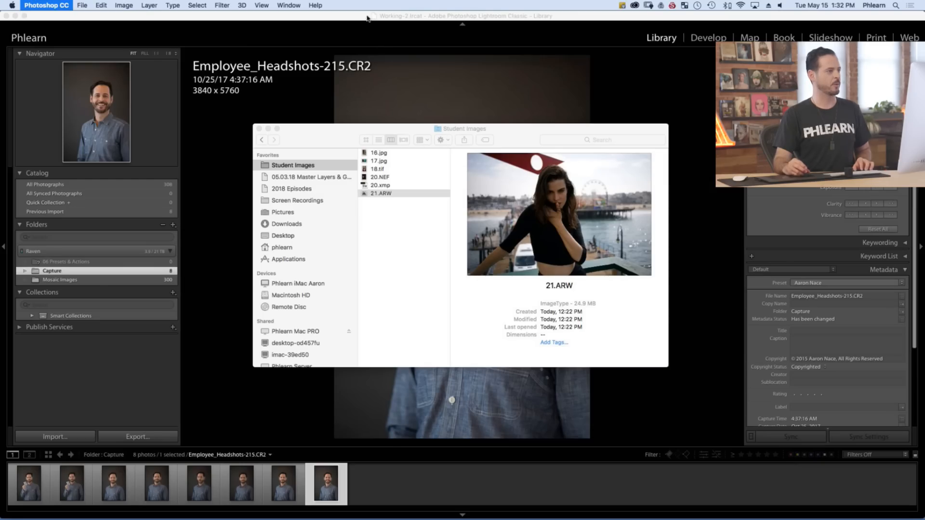
{"action": "left_click", "coordinate": [367, 18]}
{"action": "key", "text": "super+q"}
{"action": "left_click", "coordinate": [514, 211]}
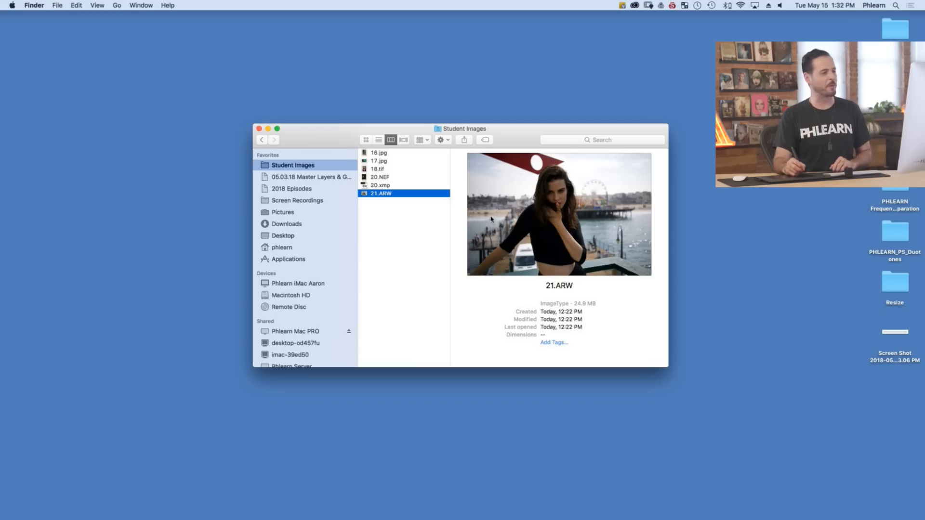
{"action": "key", "text": "super+space"}
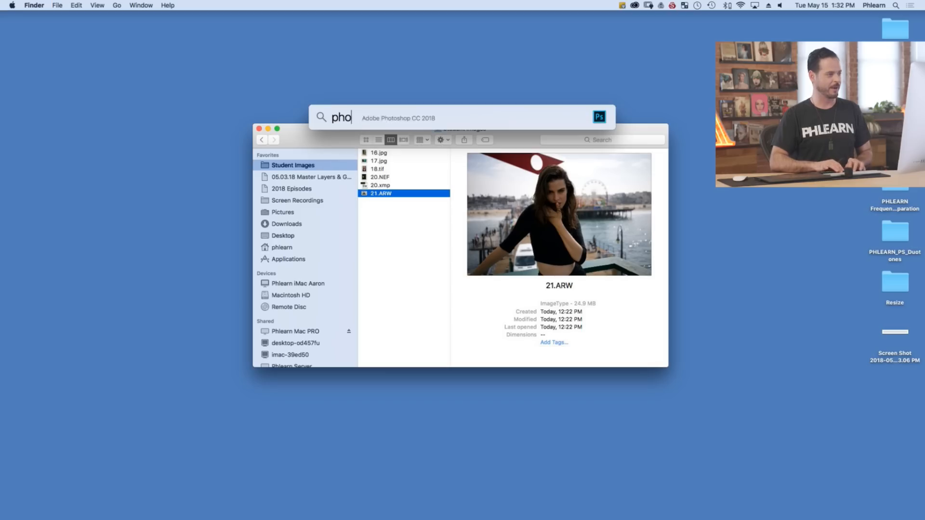
{"action": "type", "text": "photo"}
{"action": "key", "text": "Return"}
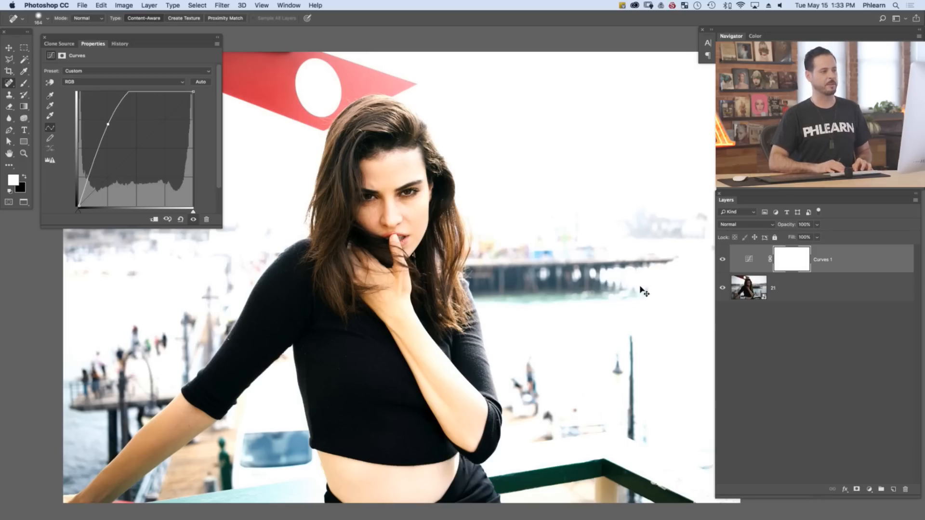
Invert the Curves 1 layer mask to black and paint white over the woman's face, hair, torso and arms
{"action": "key", "text": "super+i"}
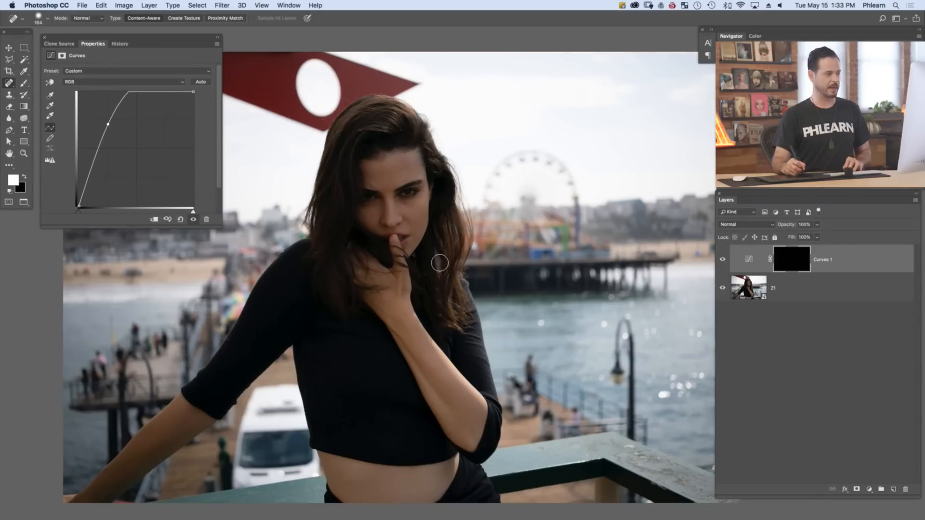
{"action": "key", "text": "b"}
{"action": "mouse_move", "coordinate": [372, 232]}
{"action": "left_mouse_down"}
{"action": "mouse_move", "coordinate": [401, 234]}
{"action": "mouse_move", "coordinate": [364, 247]}
{"action": "mouse_move", "coordinate": [361, 171]}
{"action": "mouse_move", "coordinate": [340, 200]}
{"action": "mouse_move", "coordinate": [354, 136]}
{"action": "mouse_move", "coordinate": [371, 124]}
{"action": "mouse_move", "coordinate": [429, 202]}
{"action": "mouse_move", "coordinate": [466, 449]}
{"action": "mouse_move", "coordinate": [434, 478]}
{"action": "mouse_move", "coordinate": [400, 486]}
{"action": "mouse_move", "coordinate": [357, 480]}
{"action": "mouse_move", "coordinate": [344, 431]}
{"action": "mouse_move", "coordinate": [321, 458]}
{"action": "mouse_move", "coordinate": [342, 294]}
{"action": "mouse_move", "coordinate": [371, 250]}
{"action": "mouse_move", "coordinate": [384, 178]}
{"action": "mouse_move", "coordinate": [400, 202]}
{"action": "mouse_move", "coordinate": [373, 212]}
{"action": "mouse_move", "coordinate": [408, 294]}
{"action": "mouse_move", "coordinate": [366, 275]}
{"action": "mouse_move", "coordinate": [456, 416]}
{"action": "mouse_move", "coordinate": [315, 288]}
{"action": "mouse_move", "coordinate": [288, 316]}
{"action": "mouse_move", "coordinate": [276, 307]}
{"action": "left_mouse_up"}
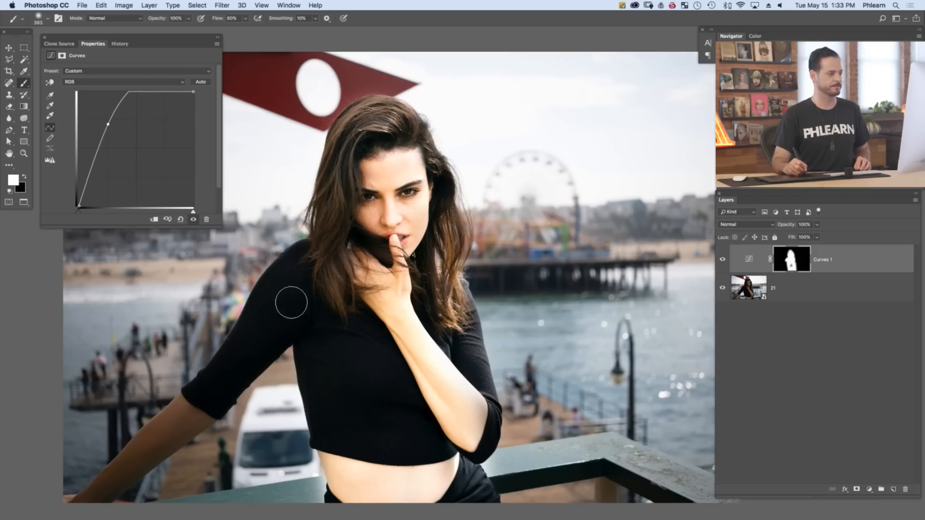
{"action": "mouse_move", "coordinate": [256, 347]}
{"action": "left_mouse_down"}
{"action": "mouse_move", "coordinate": [233, 380]}
{"action": "mouse_move", "coordinate": [89, 490]}
{"action": "mouse_move", "coordinate": [159, 452]}
{"action": "mouse_move", "coordinate": [109, 484]}
{"action": "left_mouse_up"}
Touch up the Curves 1 mask around the woman's outstretched arm with black and white paint
{"action": "key", "text": "x"}
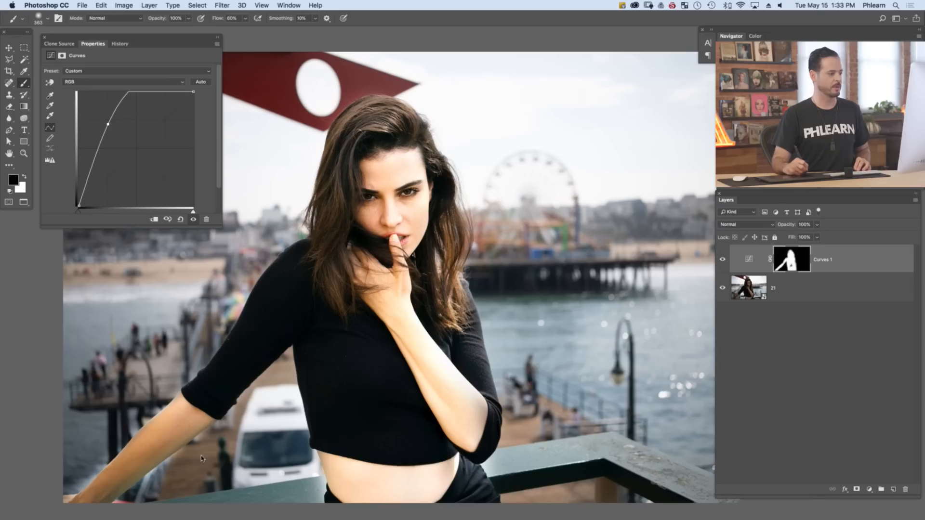
{"action": "left_click", "coordinate": [202, 460]}
{"action": "key", "text": "x"}
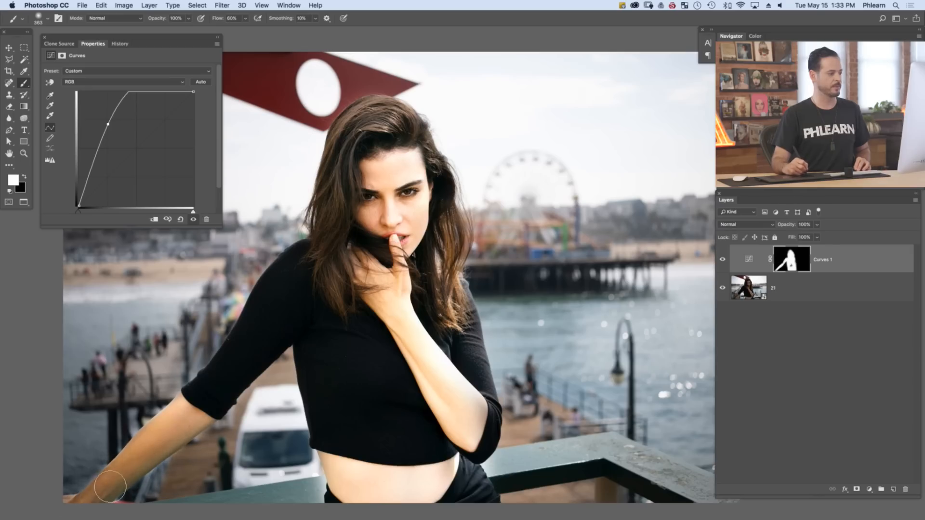
{"action": "mouse_move", "coordinate": [89, 477]}
{"action": "left_mouse_down"}
{"action": "mouse_move", "coordinate": [148, 468]}
{"action": "mouse_move", "coordinate": [270, 491]}
{"action": "left_mouse_up"}
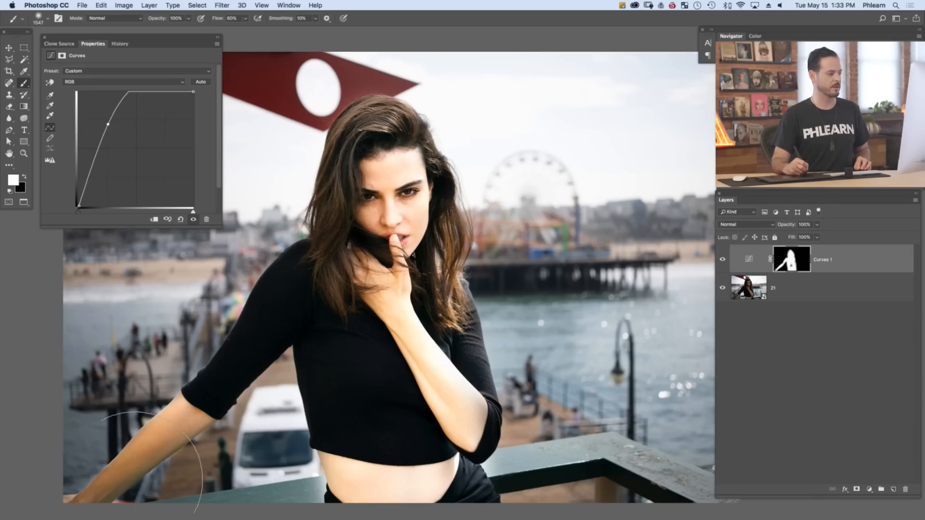
{"action": "left_click", "coordinate": [227, 468]}
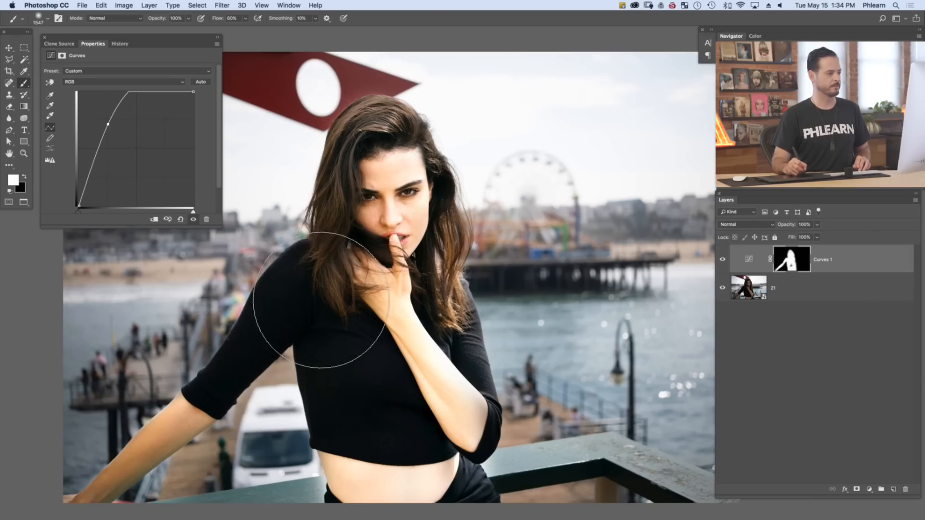
Reduce the brush size to 300 px and fill in the white Curves 1 mask over the woman's torso and waist
{"action": "left_click_drag", "start_coordinate": [352, 293], "coordinate": [324, 288]}
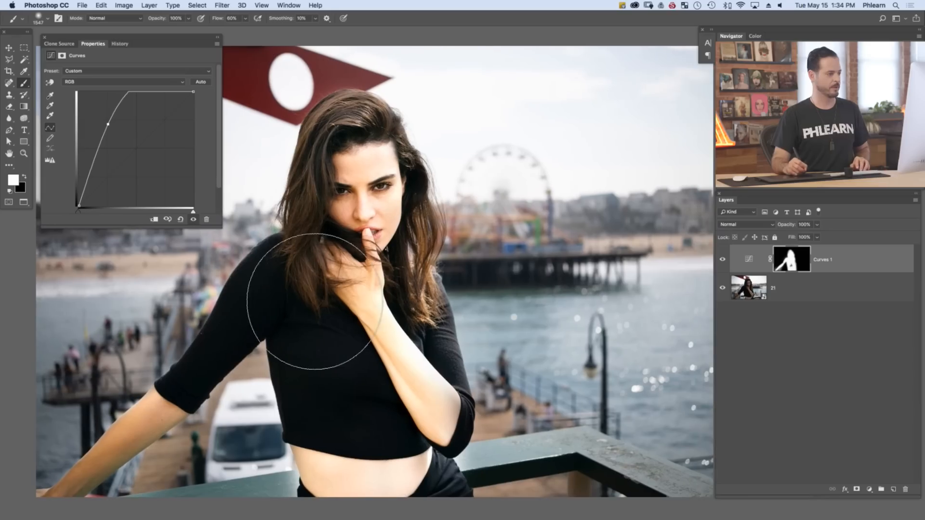
{"action": "right_click", "coordinate": [281, 301]}
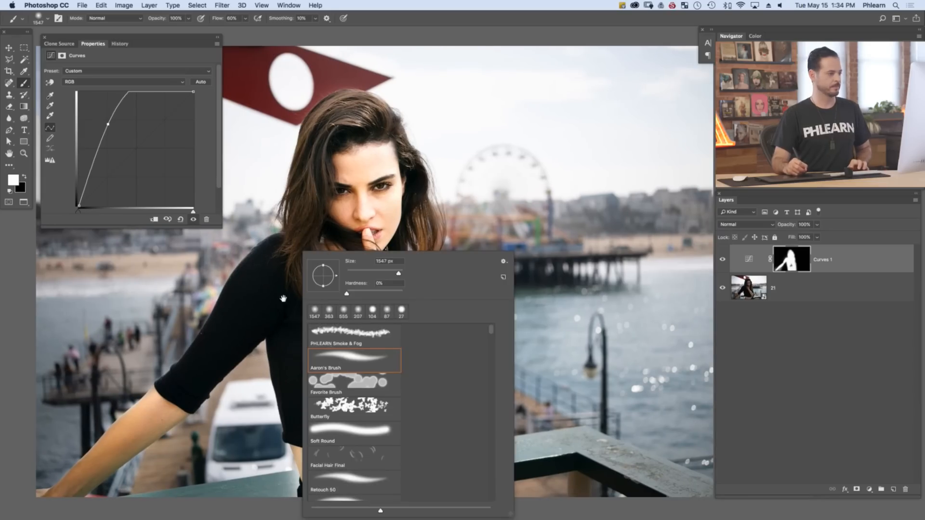
{"action": "left_click", "coordinate": [283, 299]}
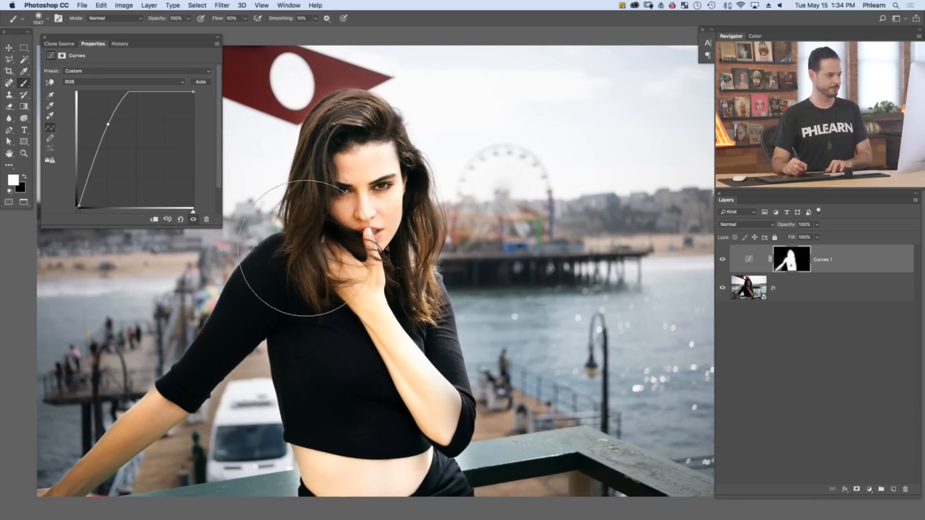
{"action": "key", "text": "bracketleft"}
{"action": "key", "text": "bracketleft"}
{"action": "key", "text": "bracketleft"}
{"action": "key", "text": "bracketleft"}
{"action": "key", "text": "bracketleft"}
{"action": "key", "text": "bracketleft"}
{"action": "key", "text": "bracketleft"}
{"action": "key", "text": "bracketleft"}
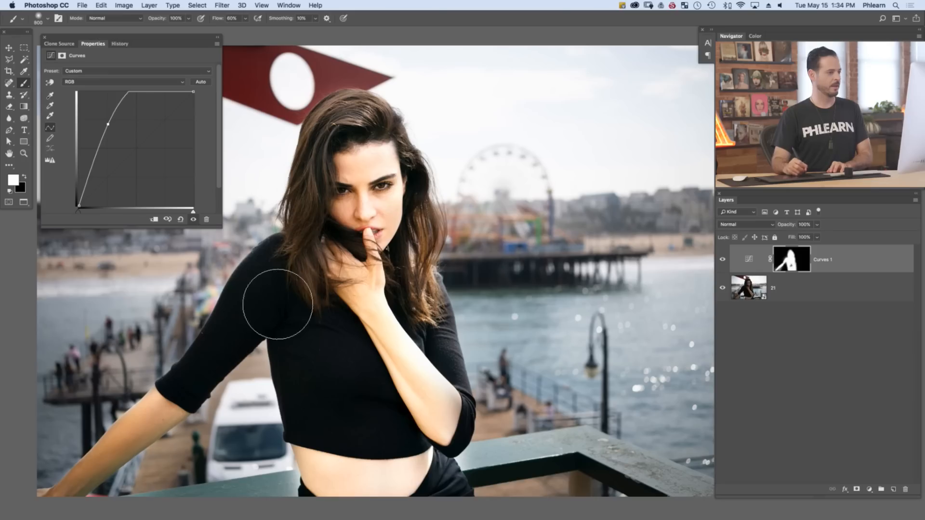
{"action": "key", "text": "bracketleft"}
{"action": "key", "text": "bracketleft"}
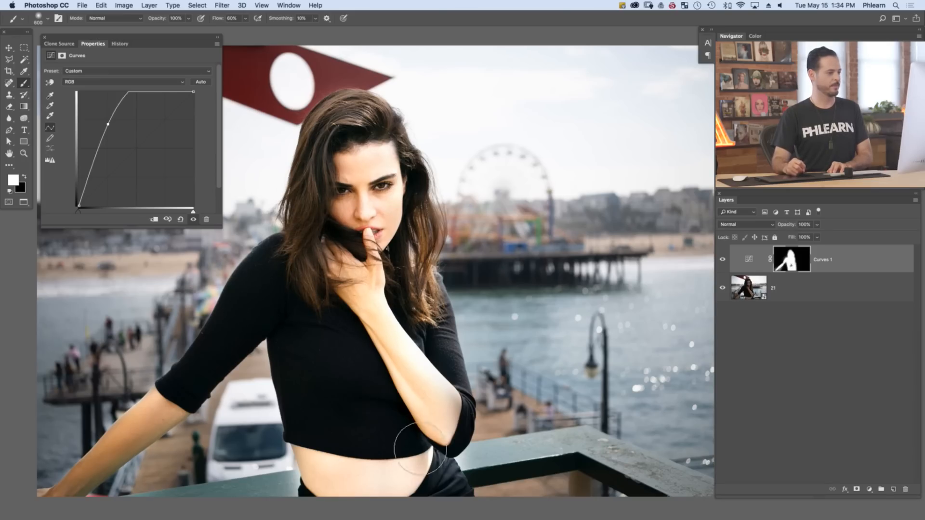
{"action": "key", "text": "bracketleft"}
{"action": "key", "text": "bracketleft"}
{"action": "key", "text": "bracketleft"}
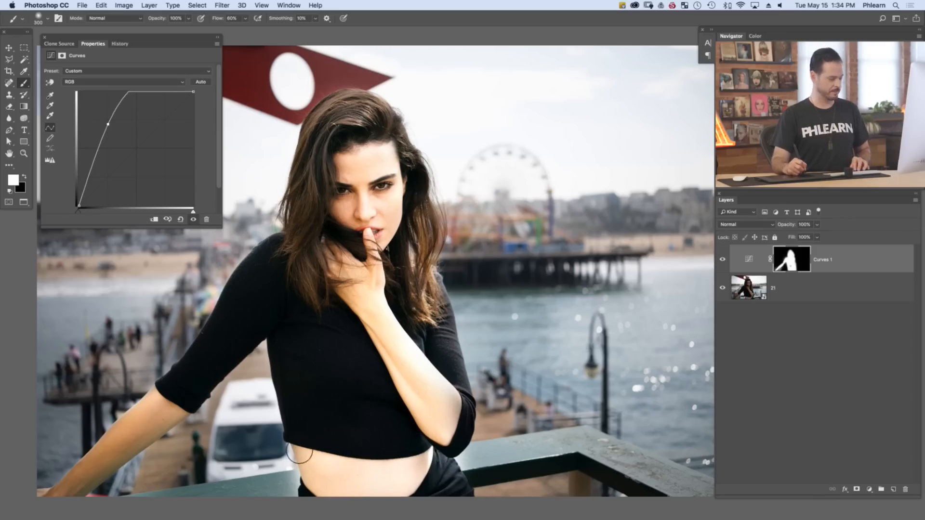
Refine the Curves 1 mask along the waist and the bent arm's sleeve, and close the Curves properties
{"action": "key", "text": "x"}
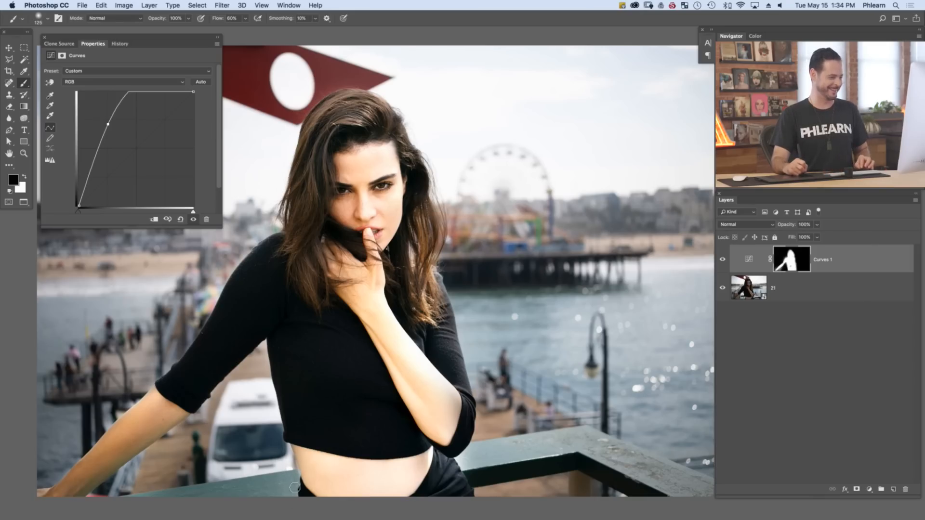
{"action": "key", "text": "x"}
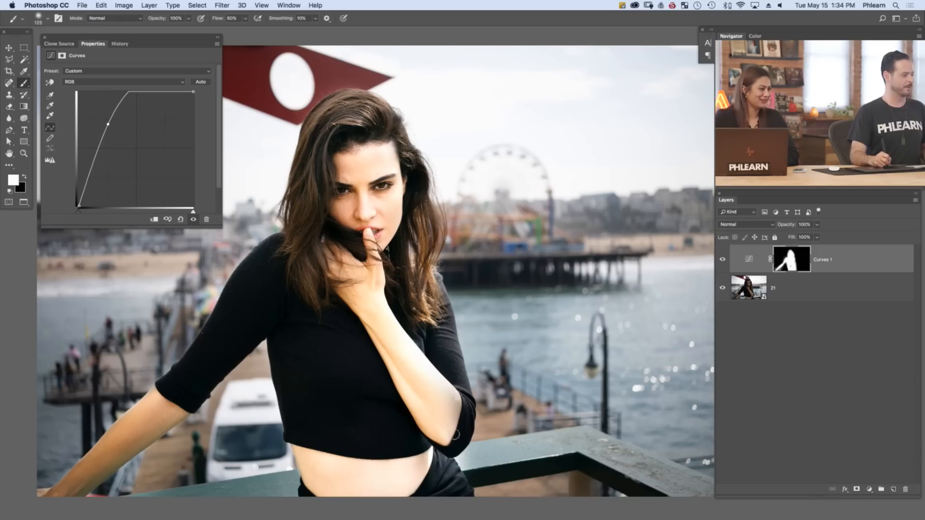
{"action": "mouse_move", "coordinate": [454, 432]}
{"action": "left_mouse_down"}
{"action": "mouse_move", "coordinate": [448, 328]}
{"action": "mouse_move", "coordinate": [436, 323]}
{"action": "left_mouse_up"}
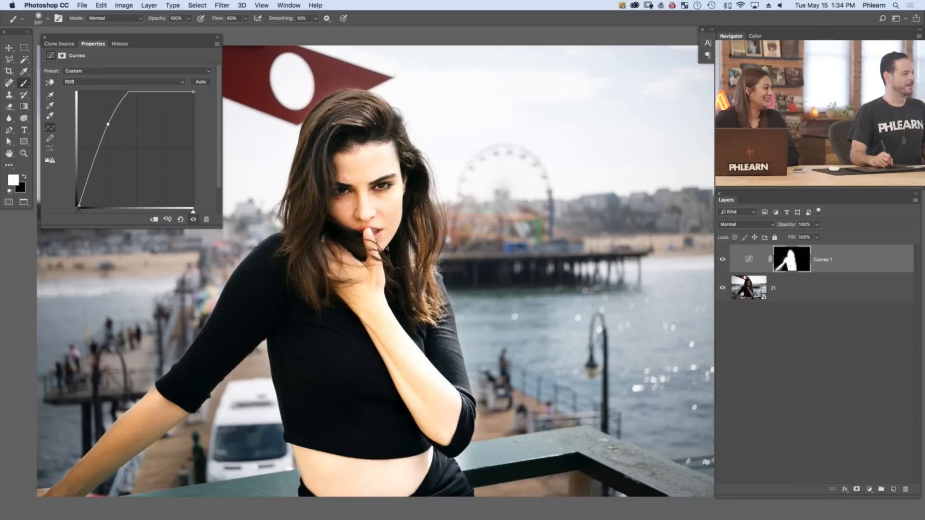
{"action": "left_click", "coordinate": [44, 37]}
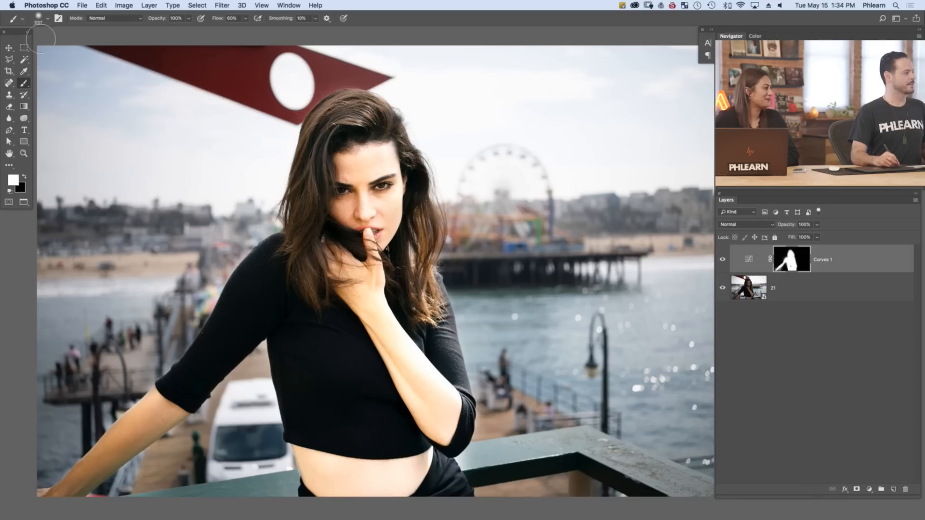
{"action": "left_click_drag", "start_coordinate": [446, 296], "coordinate": [444, 296]}
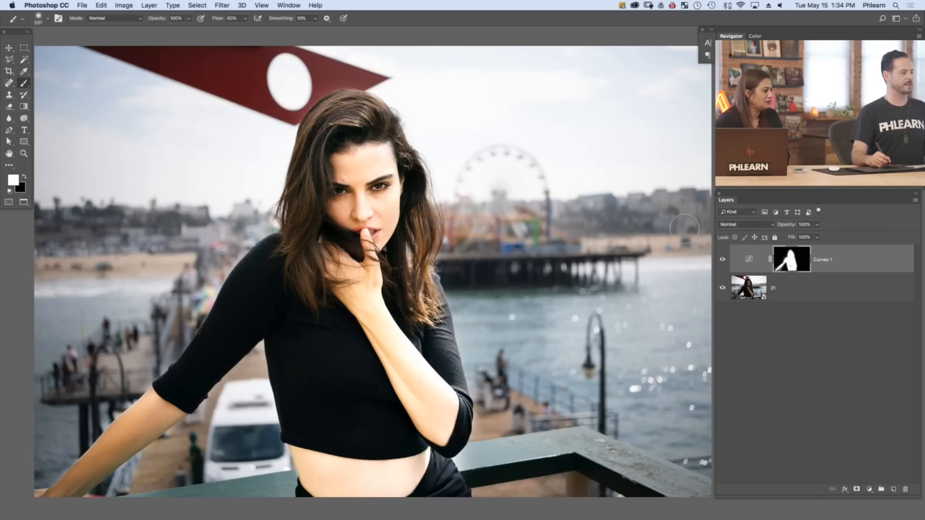
Apply the inverted Merged RGB image to the Curves 1 mask with Multiply blending at 100% opacity
{"action": "left_click", "coordinate": [124, 5]}
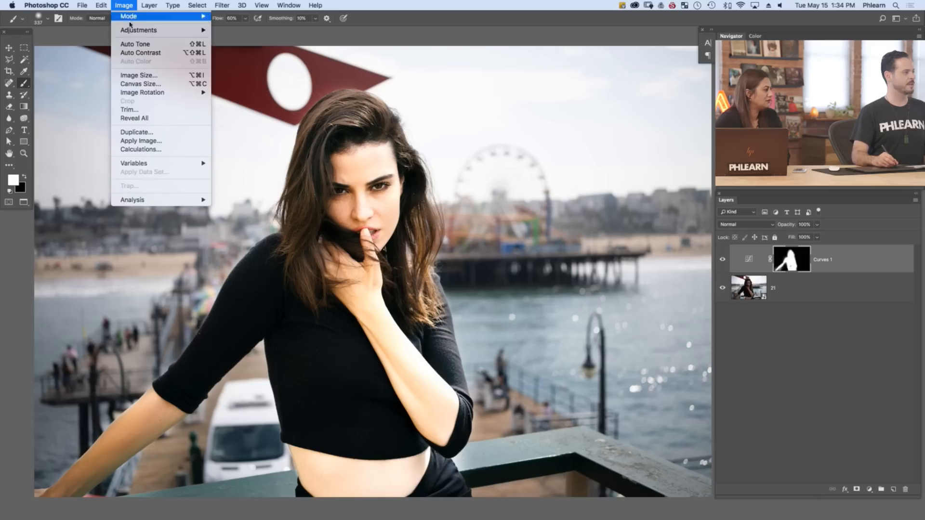
{"action": "left_click", "coordinate": [134, 141]}
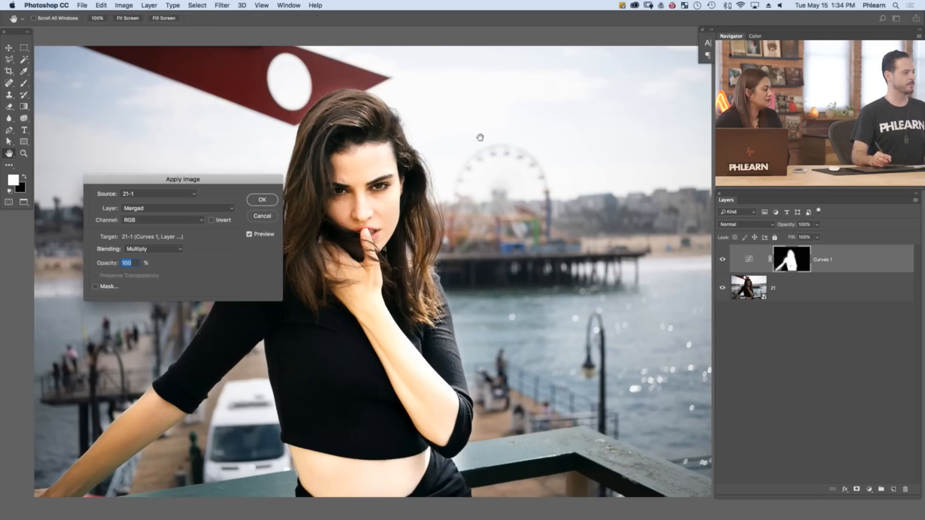
{"action": "left_click_drag", "start_coordinate": [221, 178], "coordinate": [177, 90]}
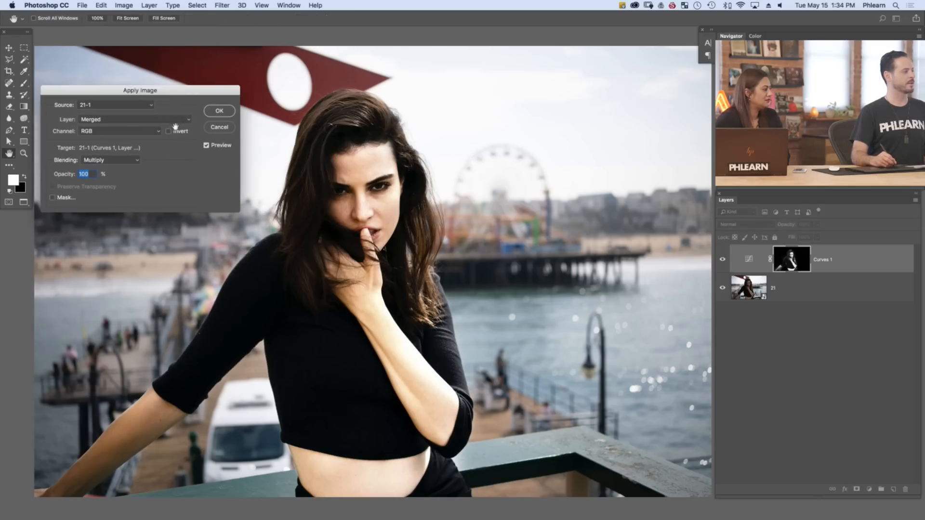
{"action": "left_click", "coordinate": [169, 131]}
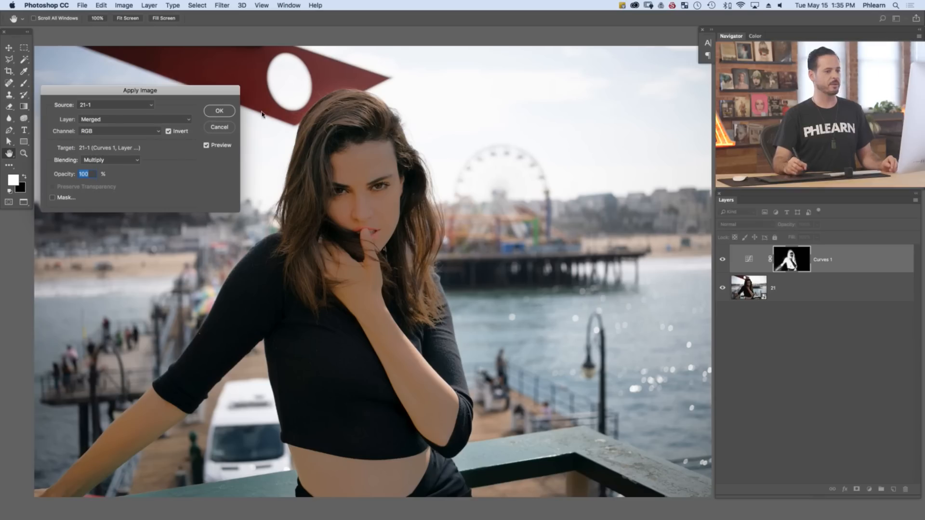
{"action": "left_click", "coordinate": [216, 111]}
{"action": "key", "text": "b"}
Compare the image with and without Curves 1, and soften its brightening by moving the curve point toward the midtones
{"action": "left_click", "coordinate": [722, 260]}
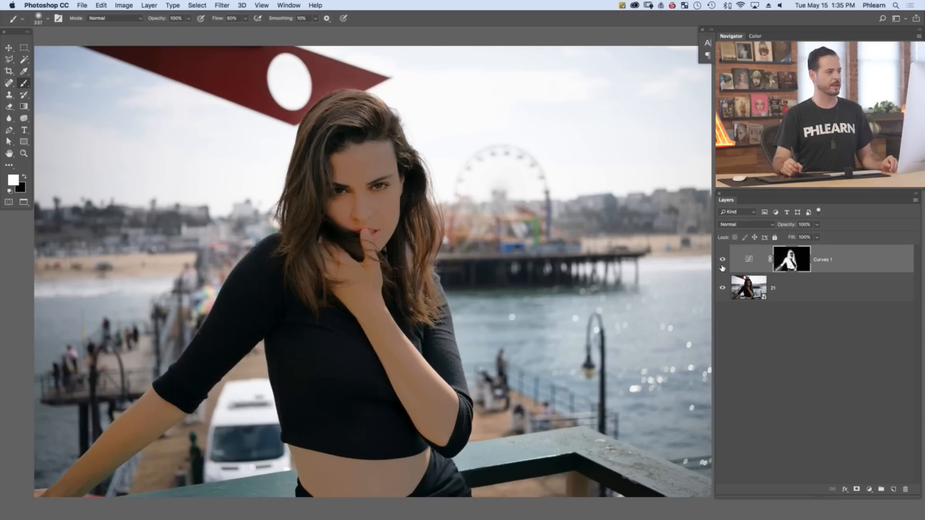
{"action": "left_click", "coordinate": [723, 260]}
{"action": "left_click", "coordinate": [722, 261]}
{"action": "left_click", "coordinate": [749, 262]}
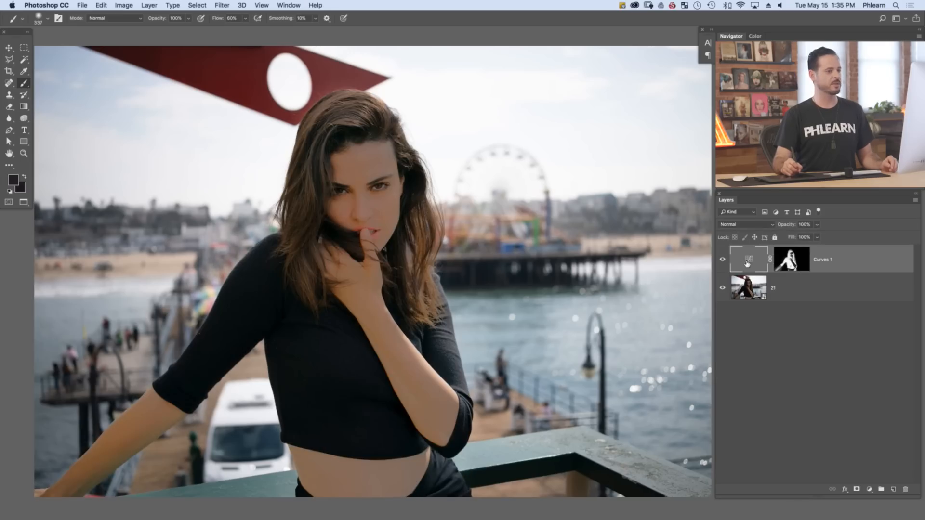
{"action": "double_click", "coordinate": [748, 262]}
{"action": "mouse_move", "coordinate": [108, 124]}
{"action": "left_mouse_down"}
{"action": "mouse_move", "coordinate": [124, 147]}
{"action": "mouse_move", "coordinate": [110, 127]}
{"action": "mouse_move", "coordinate": [129, 142]}
{"action": "mouse_move", "coordinate": [124, 129]}
{"action": "left_mouse_up"}
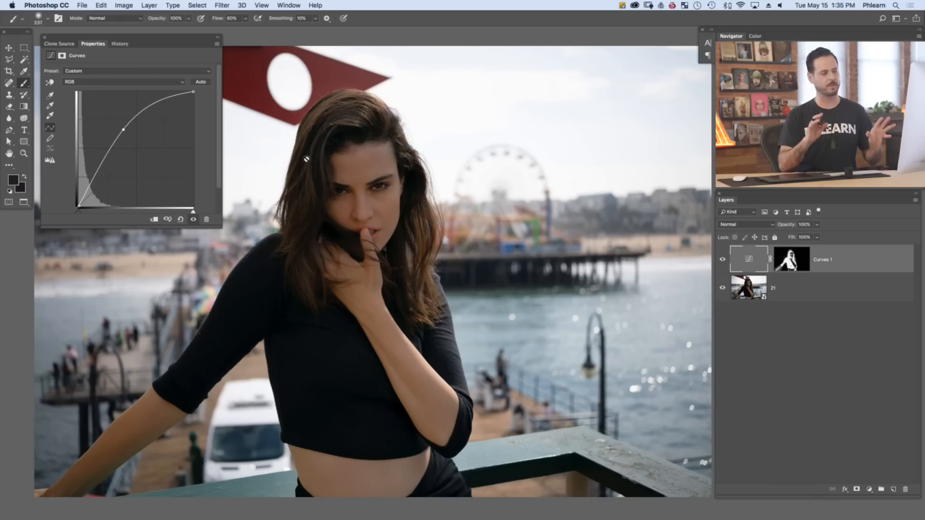
Add a second Curves adjustment layer above Curves 1 with raised midtones, and invert its mask to black
{"action": "left_click", "coordinate": [870, 489]}
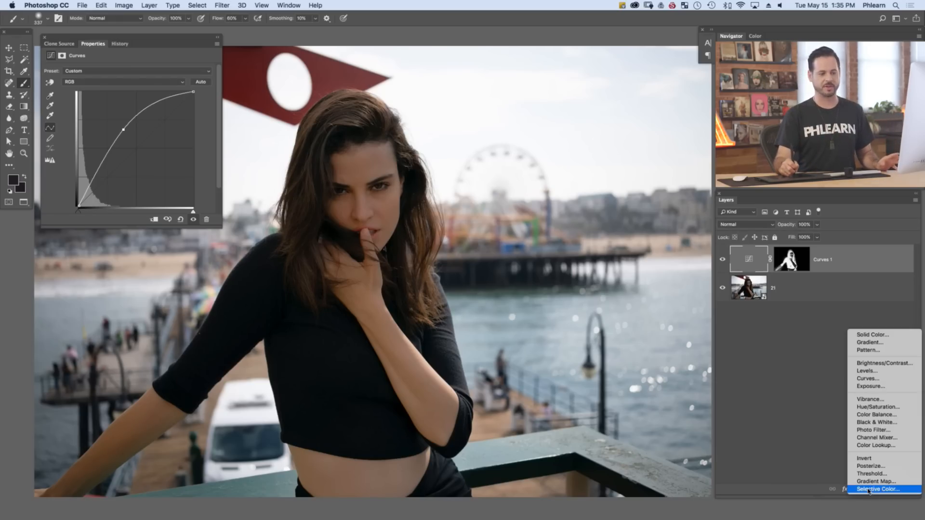
{"action": "left_click", "coordinate": [876, 379]}
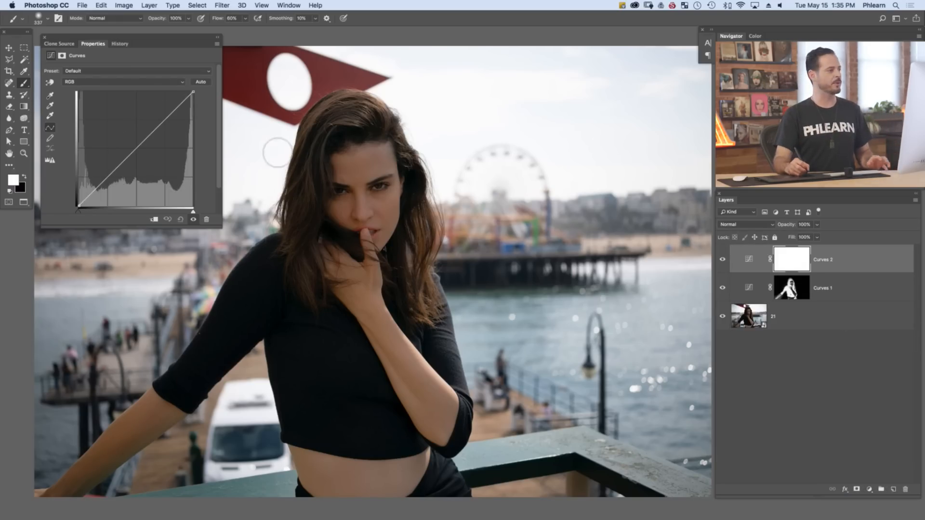
{"action": "left_click_drag", "start_coordinate": [134, 150], "coordinate": [119, 129]}
{"action": "key", "text": "super+i"}
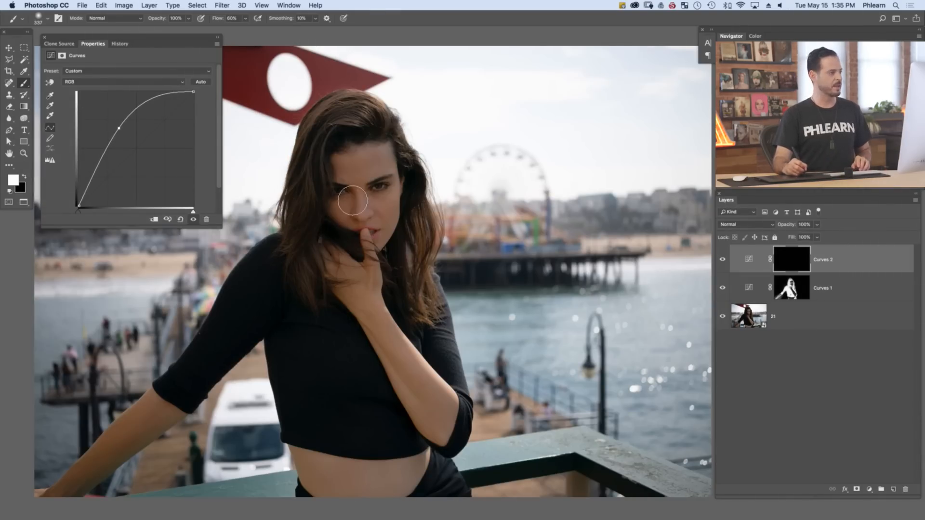
Paint white on the Curves 2 mask over the woman's face, hand and arms, enlarging the soft brush
{"action": "mouse_move", "coordinate": [352, 200]}
{"action": "left_mouse_down"}
{"action": "mouse_move", "coordinate": [361, 179]}
{"action": "mouse_move", "coordinate": [348, 219]}
{"action": "left_mouse_up"}
{"action": "right_click", "coordinate": [348, 218]}
{"action": "left_click", "coordinate": [346, 207]}
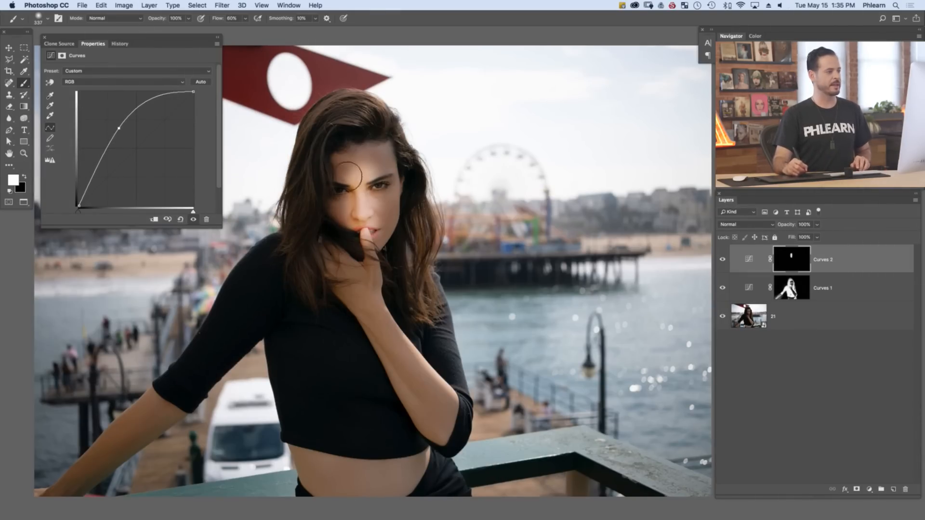
{"action": "mouse_move", "coordinate": [346, 183]}
{"action": "left_mouse_down"}
{"action": "mouse_move", "coordinate": [372, 182]}
{"action": "mouse_move", "coordinate": [364, 197]}
{"action": "mouse_move", "coordinate": [376, 333]}
{"action": "mouse_move", "coordinate": [420, 395]}
{"action": "mouse_move", "coordinate": [405, 447]}
{"action": "mouse_move", "coordinate": [359, 475]}
{"action": "mouse_move", "coordinate": [325, 470]}
{"action": "mouse_move", "coordinate": [217, 390]}
{"action": "mouse_move", "coordinate": [111, 463]}
{"action": "mouse_move", "coordinate": [80, 465]}
{"action": "left_mouse_up"}
{"action": "right_click", "coordinate": [353, 162]}
{"action": "left_click", "coordinate": [340, 157]}
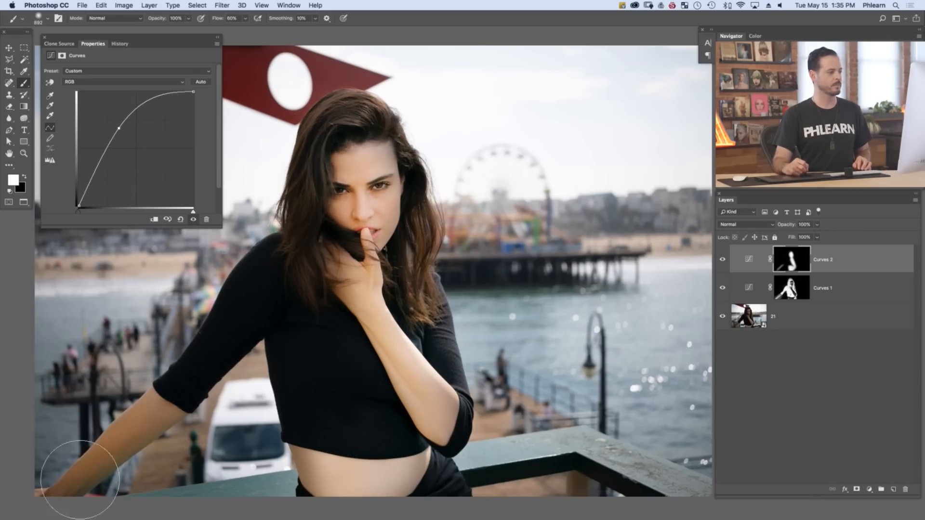
Apply the Merged RGB image without inversion to the Curves 2 mask, using Multiply blending at 100% opacity
{"action": "left_click", "coordinate": [803, 264]}
{"action": "left_click", "coordinate": [119, 9]}
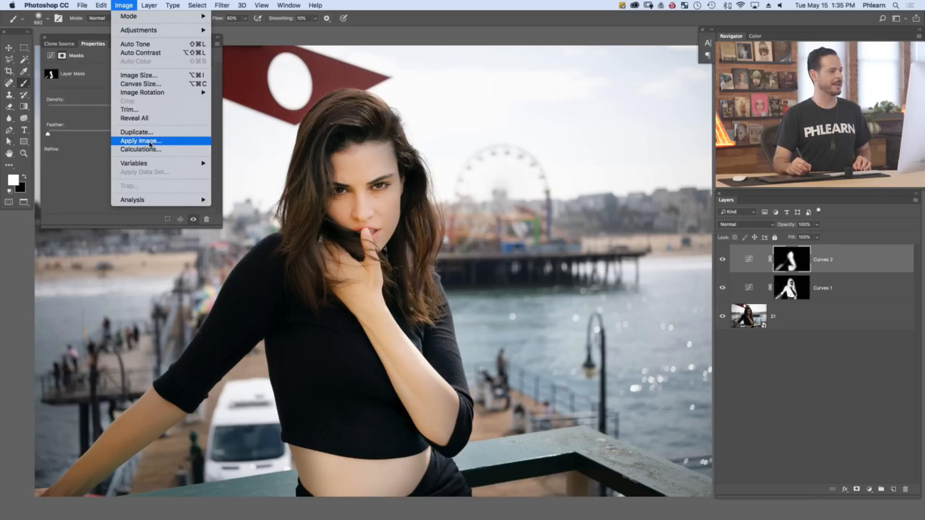
{"action": "left_click", "coordinate": [139, 141]}
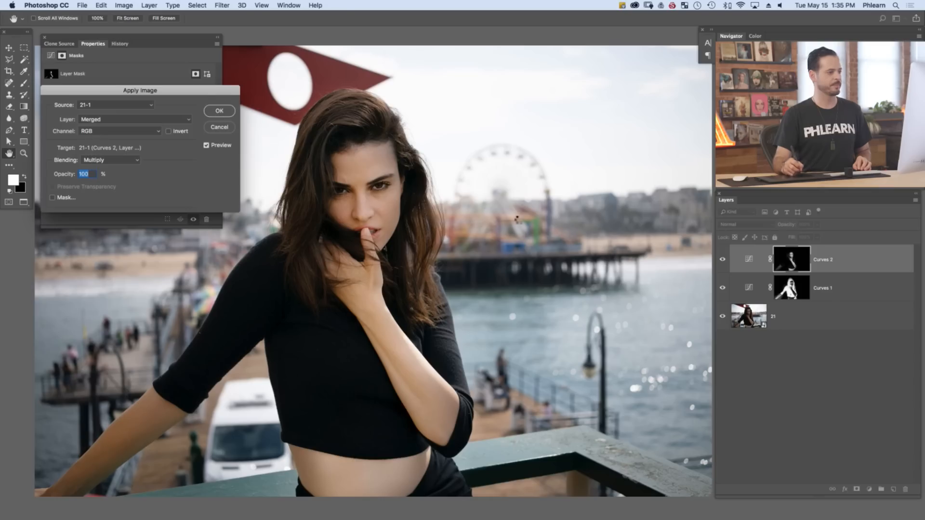
{"action": "key", "text": "Return"}
Check the effect of Curves 2, fine-tune its midtone curve point, and close the adjustment's properties
{"action": "left_click", "coordinate": [722, 260]}
{"action": "left_click", "coordinate": [723, 260]}
{"action": "left_click", "coordinate": [722, 260]}
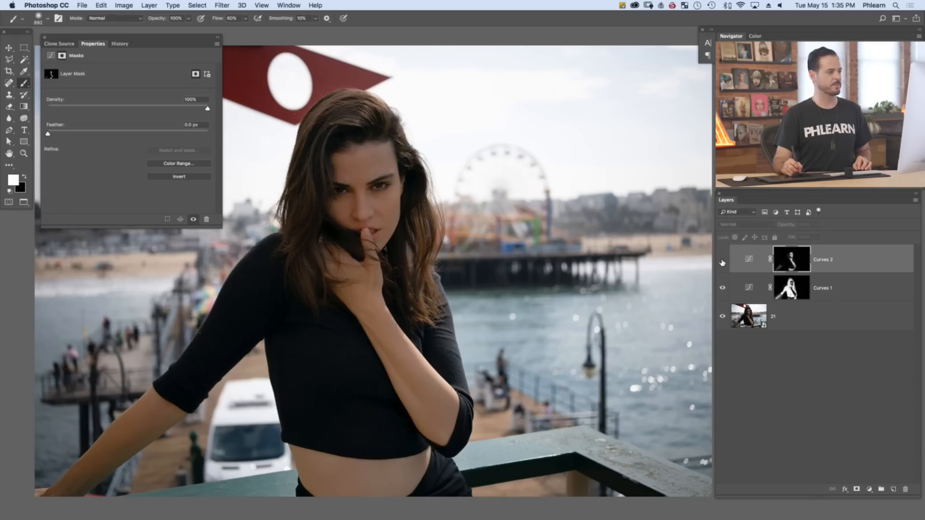
{"action": "left_click", "coordinate": [722, 261]}
{"action": "left_click", "coordinate": [750, 260]}
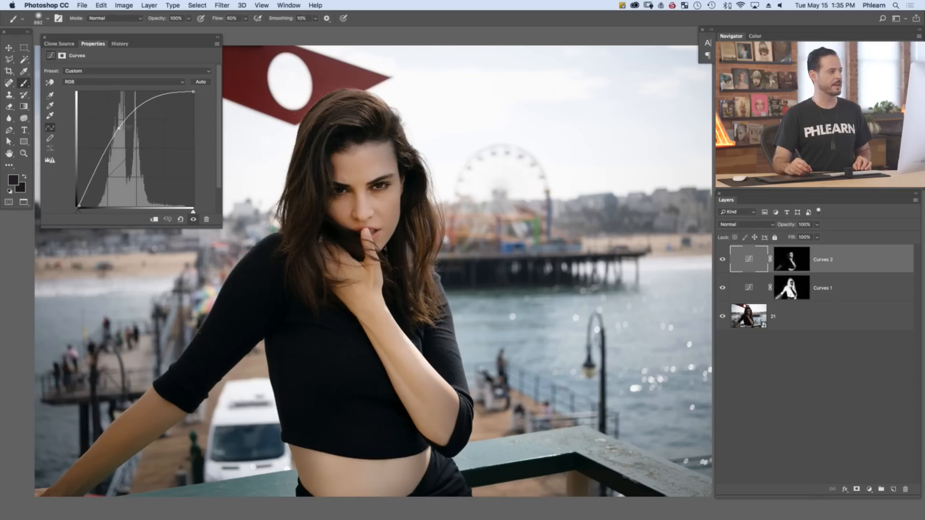
{"action": "left_click_drag", "start_coordinate": [118, 129], "coordinate": [123, 133]}
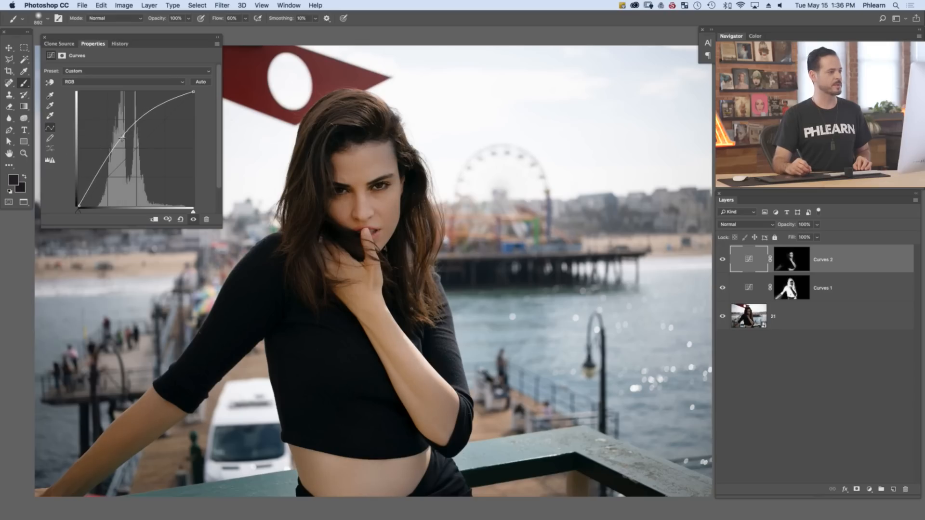
{"action": "left_click_drag", "start_coordinate": [122, 137], "coordinate": [115, 134]}
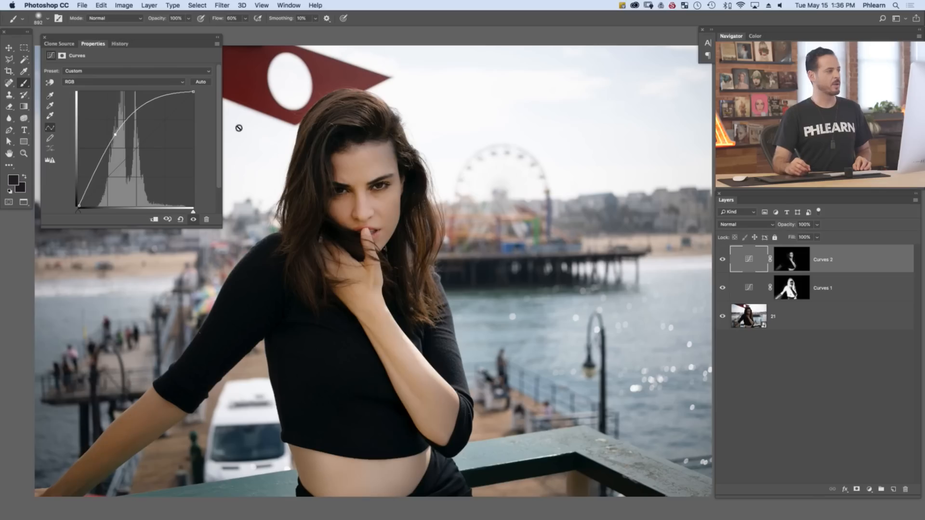
{"action": "left_click", "coordinate": [46, 41]}
{"action": "left_click", "coordinate": [45, 38]}
Compare the whole image with and without the two Curves adjustment layers
{"action": "left_click_drag", "start_coordinate": [424, 269], "coordinate": [448, 268]}
{"action": "scroll", "coordinate": [473, 282], "scroll_direction": "down", "scroll_amount": 2}
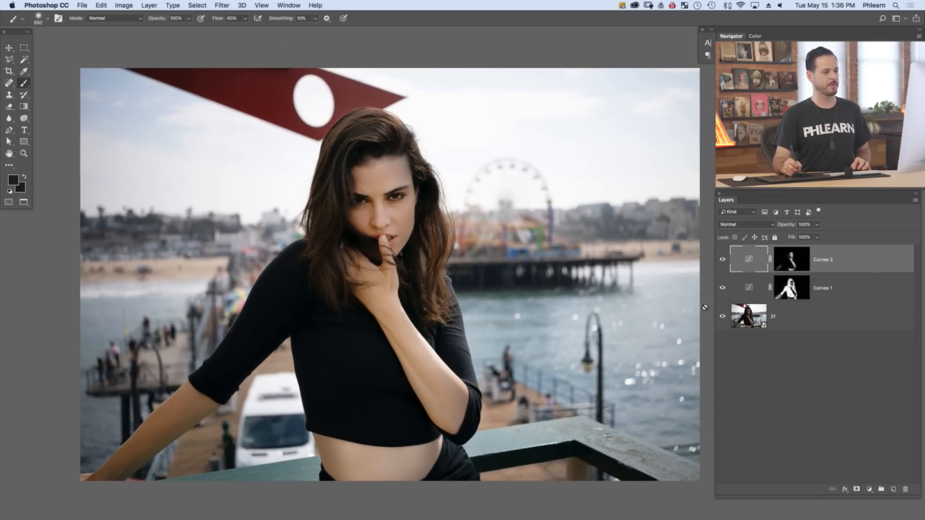
{"action": "left_click", "coordinate": [723, 288]}
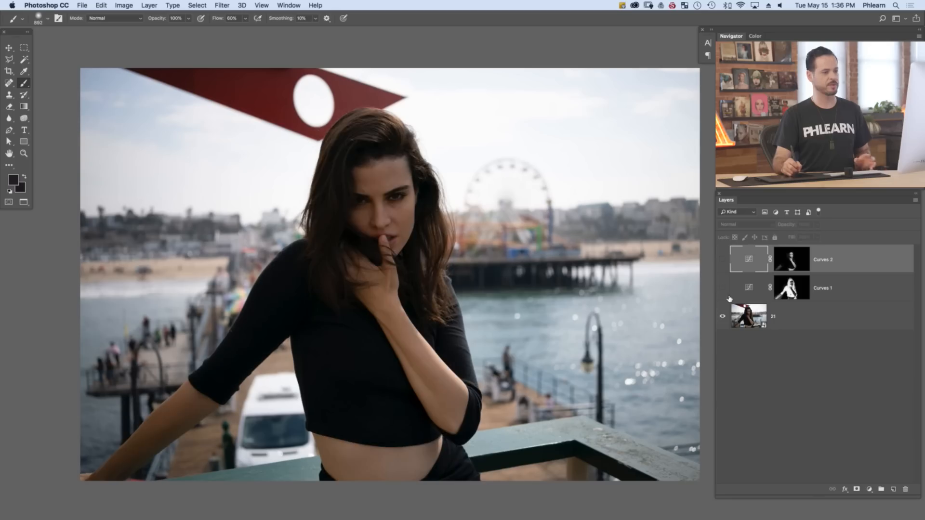
{"action": "left_click_drag", "start_coordinate": [723, 296], "coordinate": [722, 260]}
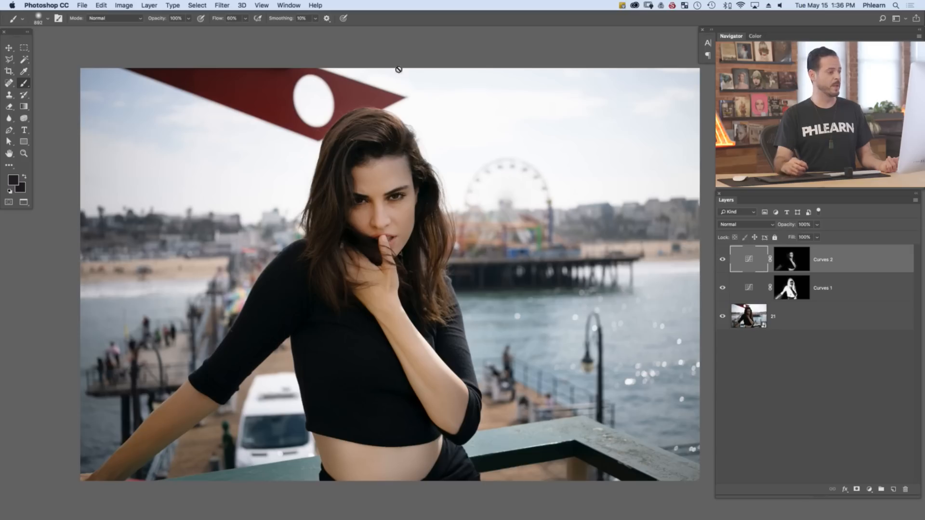
{"action": "mouse_move", "coordinate": [723, 265]}
{"action": "left_mouse_down"}
{"action": "mouse_move", "coordinate": [725, 292]}
{"action": "mouse_move", "coordinate": [722, 260]}
{"action": "left_mouse_up"}
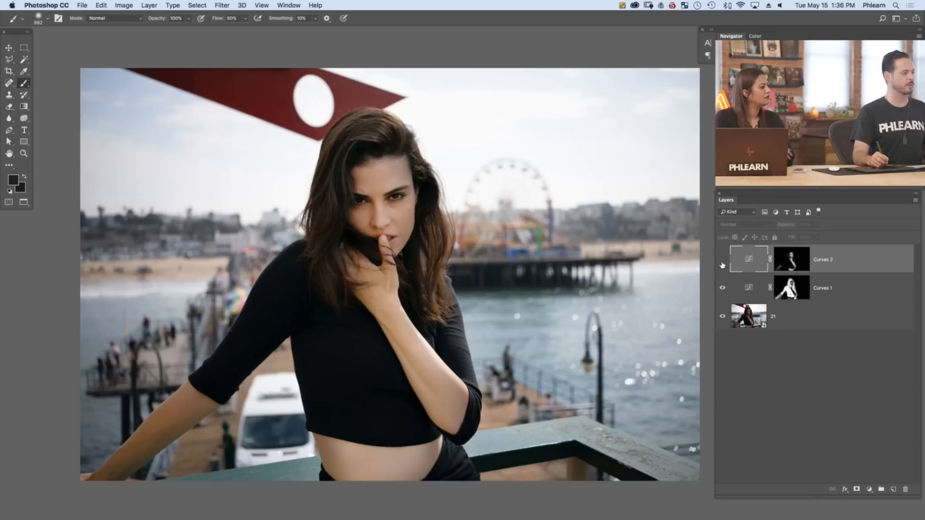
Target the Curves 2 mask with white as the foreground color, and choose Aaron's Brush at 253 px and 0% hardness
{"action": "left_click", "coordinate": [795, 261]}
{"action": "key", "text": "d"}
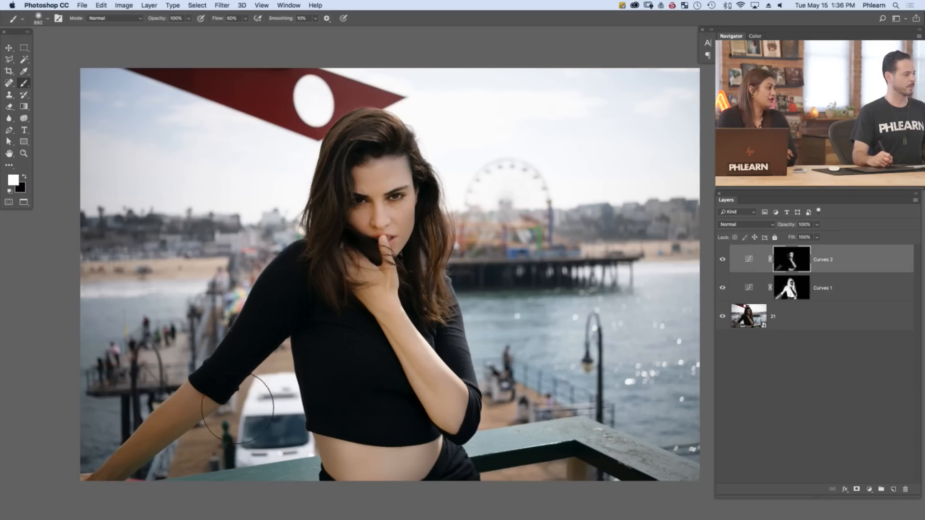
{"action": "left_click_drag", "start_coordinate": [189, 415], "coordinate": [161, 429]}
{"action": "right_click", "coordinate": [146, 430]}
{"action": "double_click", "coordinate": [153, 430]}
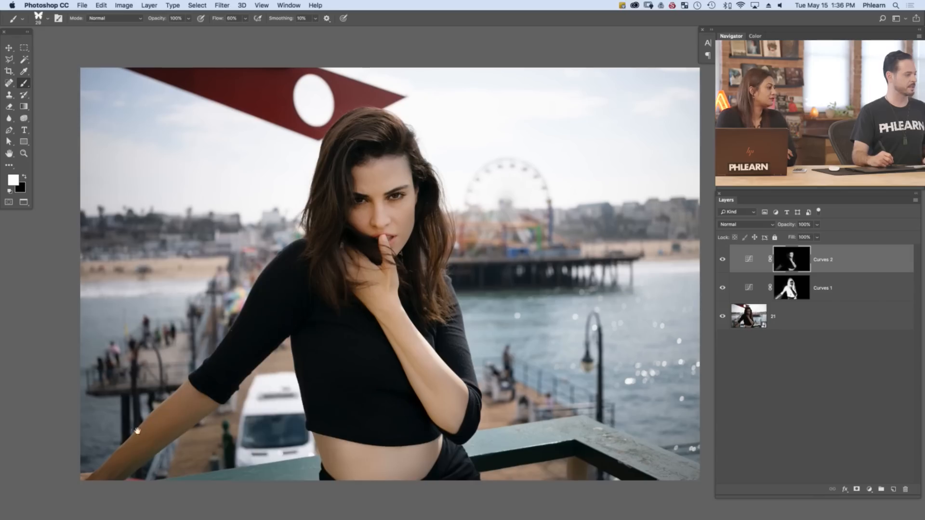
{"action": "right_click", "coordinate": [162, 429]}
{"action": "left_click", "coordinate": [213, 360]}
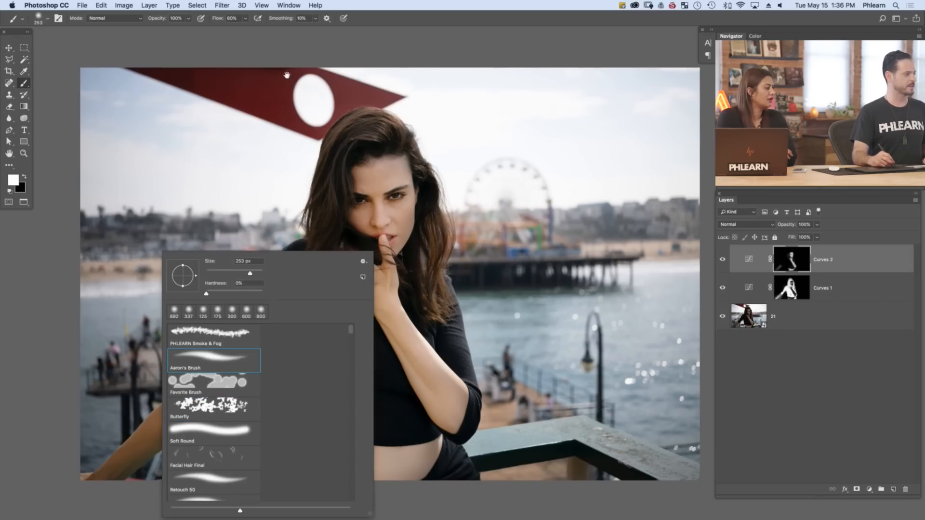
{"action": "left_click", "coordinate": [231, 245]}
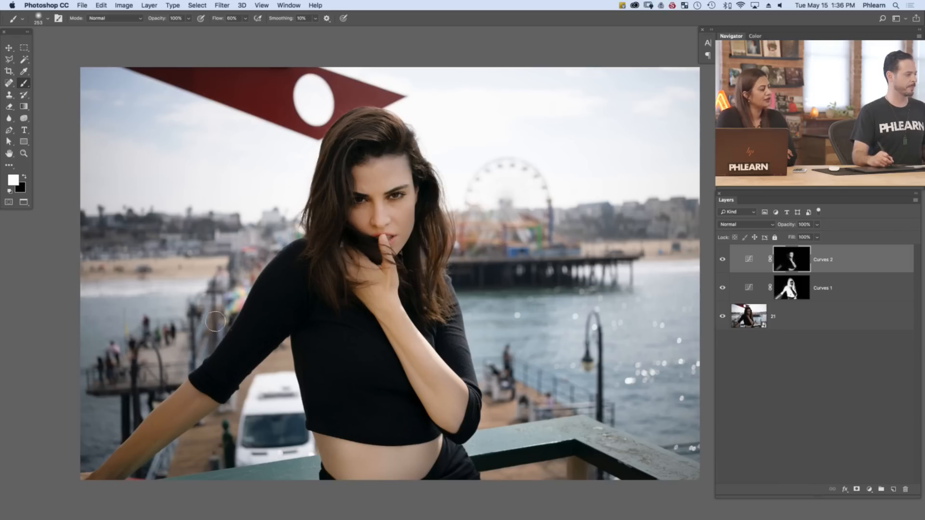
Paint white on the Curves 2 mask over the woman's outstretched forearm and hair, enlarging the brush to 447 px
{"action": "left_click_drag", "start_coordinate": [169, 413], "coordinate": [207, 400]}
{"action": "right_click", "coordinate": [204, 390]}
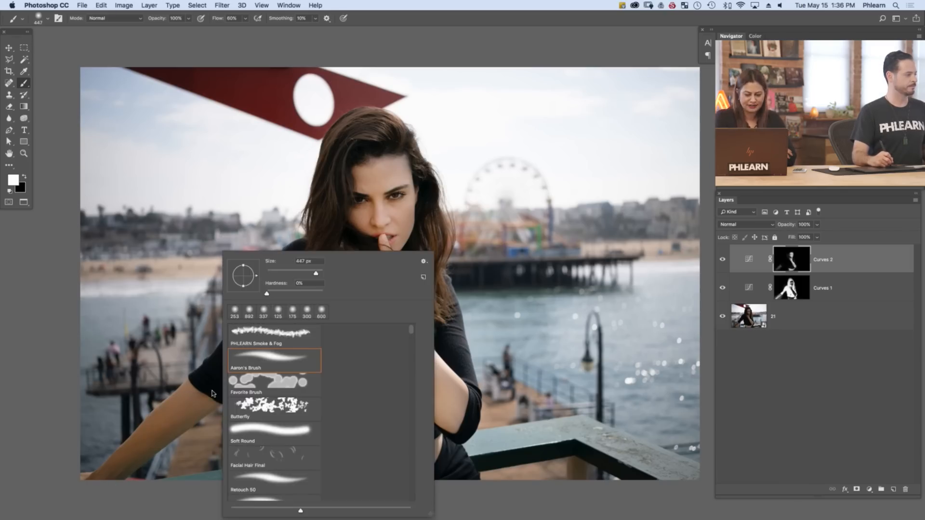
{"action": "left_click", "coordinate": [203, 391]}
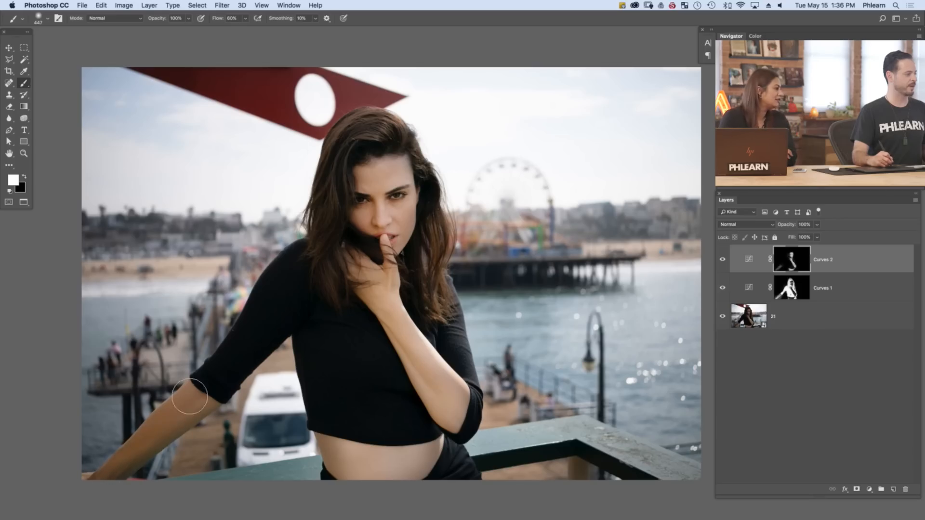
{"action": "mouse_move", "coordinate": [198, 407]}
{"action": "left_mouse_down"}
{"action": "mouse_move", "coordinate": [210, 382]}
{"action": "mouse_move", "coordinate": [201, 399]}
{"action": "mouse_move", "coordinate": [212, 391]}
{"action": "left_mouse_up"}
{"action": "scroll", "coordinate": [204, 396], "scroll_direction": "down", "scroll_amount": 1}
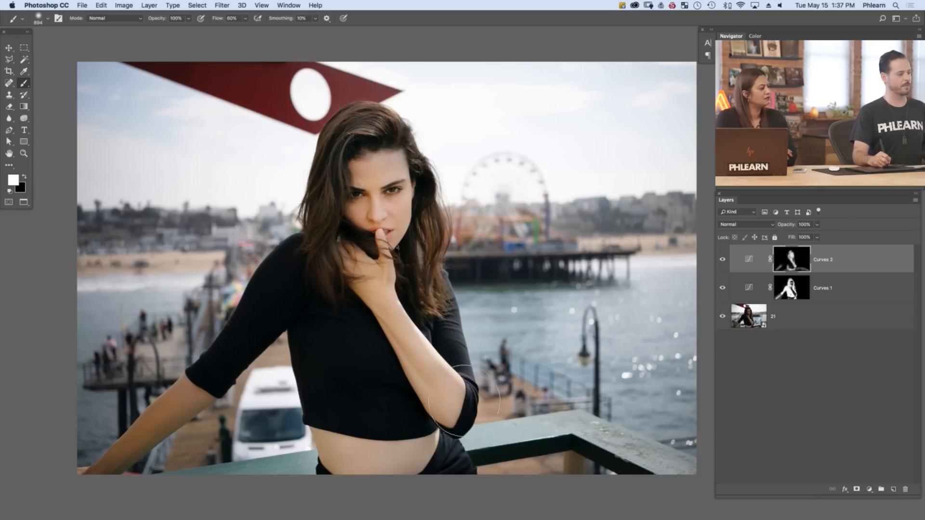
Add a Selective Color layer with Reds set to Cyan -55% and Yellow +8%, and compare the image with and without it
{"action": "left_click", "coordinate": [870, 489]}
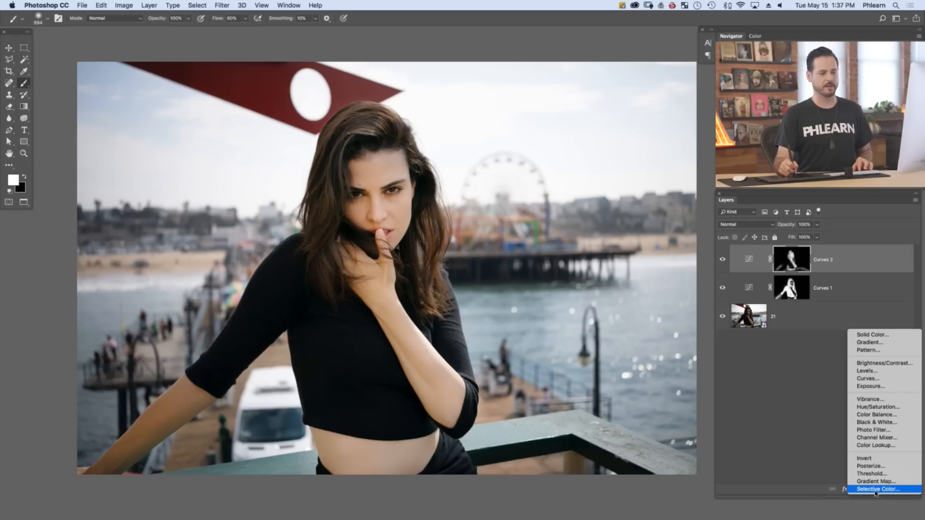
{"action": "left_click", "coordinate": [875, 490]}
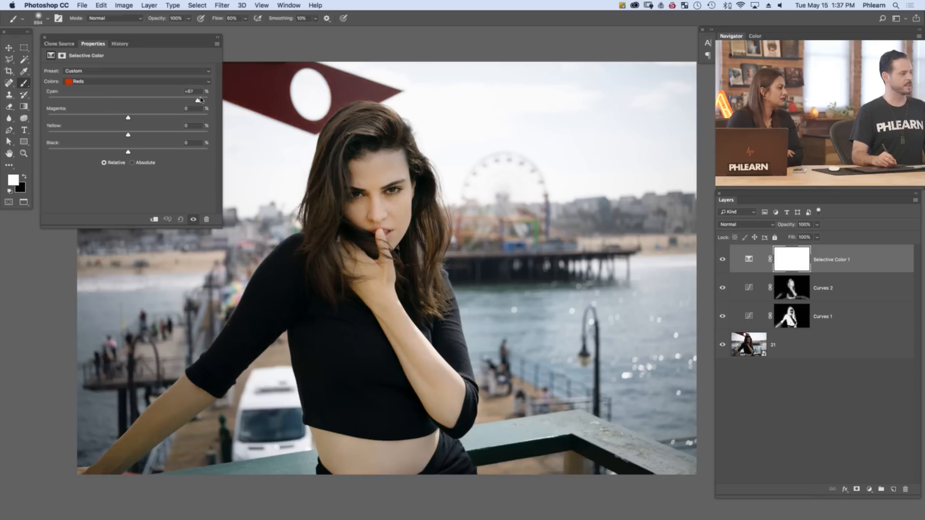
{"action": "left_click_drag", "start_coordinate": [133, 99], "coordinate": [176, 100]}
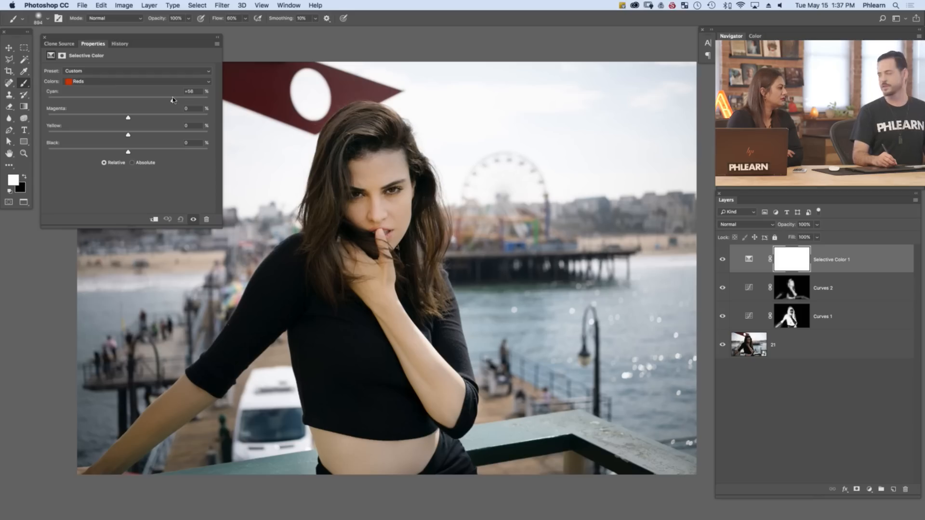
{"action": "left_click_drag", "start_coordinate": [173, 99], "coordinate": [84, 101]}
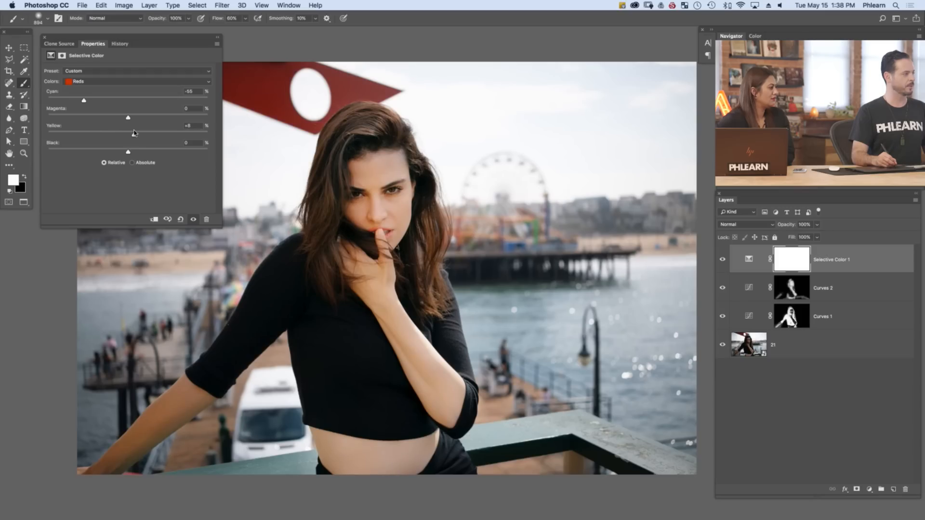
{"action": "left_click", "coordinate": [722, 261]}
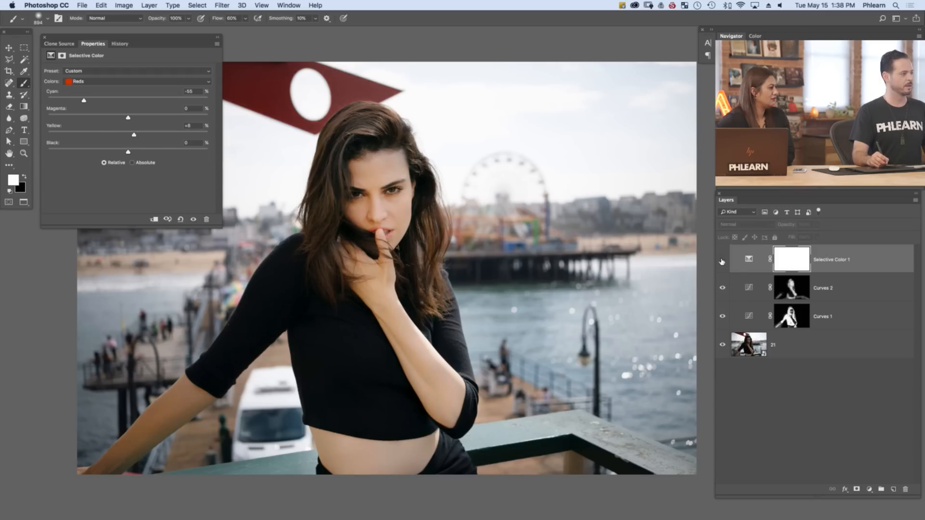
{"action": "left_click", "coordinate": [723, 260]}
{"action": "left_click", "coordinate": [723, 260]}
Close the Selective Color settings and reduce the Selective Color 1 layer's opacity to 60%
{"action": "left_click", "coordinate": [723, 260]}
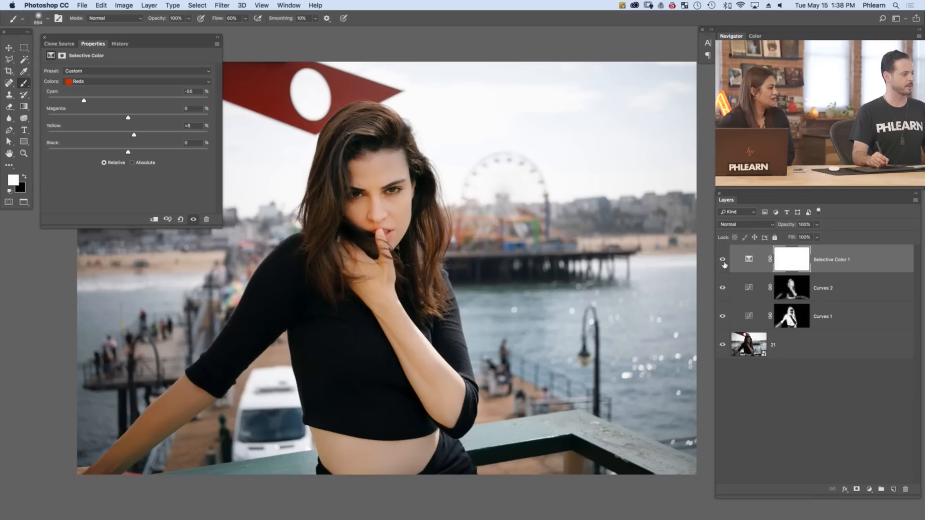
{"action": "left_click", "coordinate": [723, 261]}
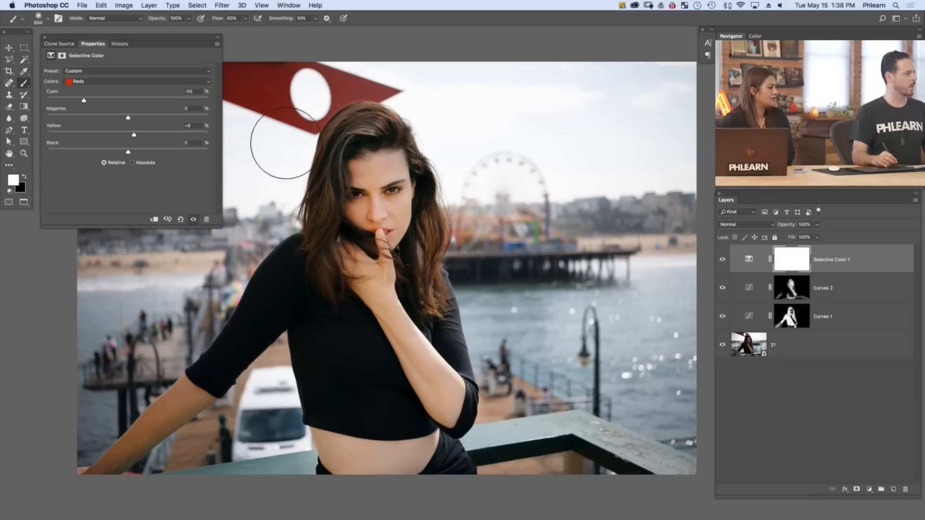
{"action": "left_click", "coordinate": [44, 37]}
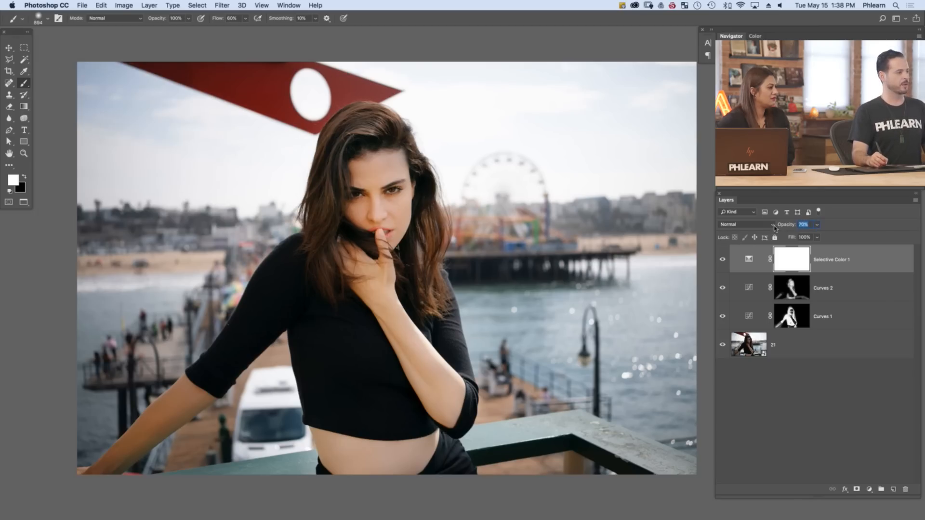
{"action": "key", "text": "z"}
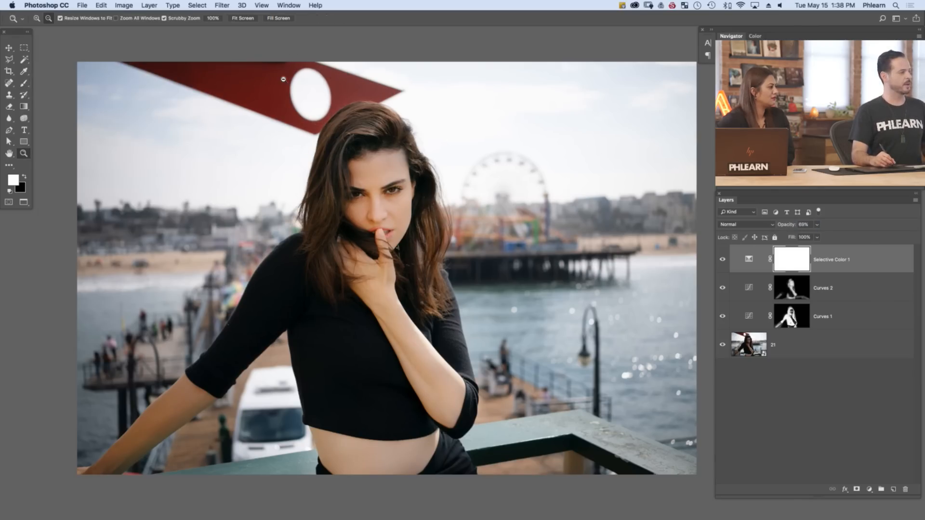
{"action": "left_click_drag", "start_coordinate": [269, 121], "coordinate": [265, 117]}
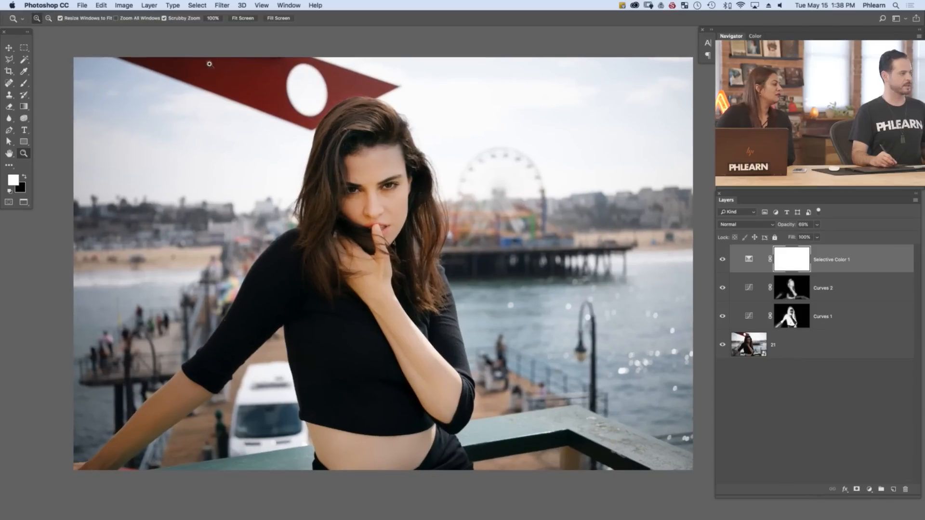
{"action": "key", "text": "b"}
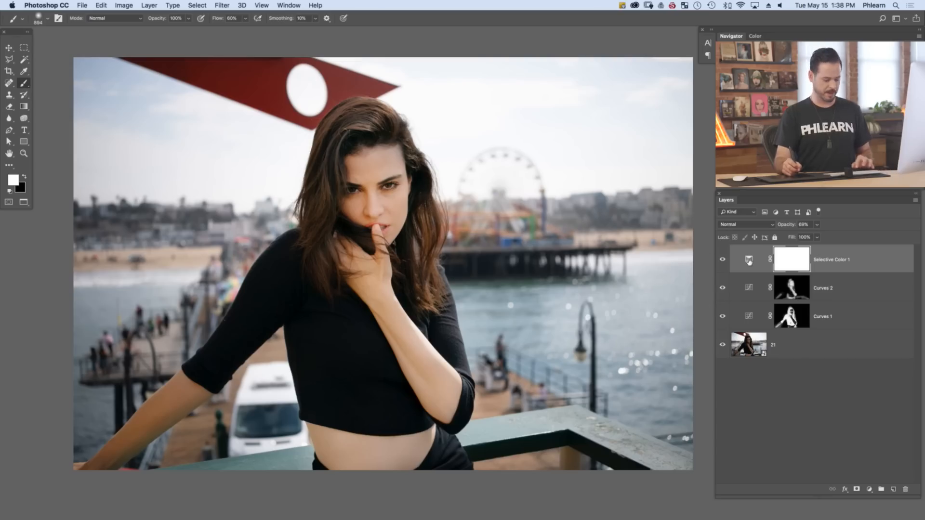
{"action": "key", "text": "v"}
{"action": "key", "text": "6"}
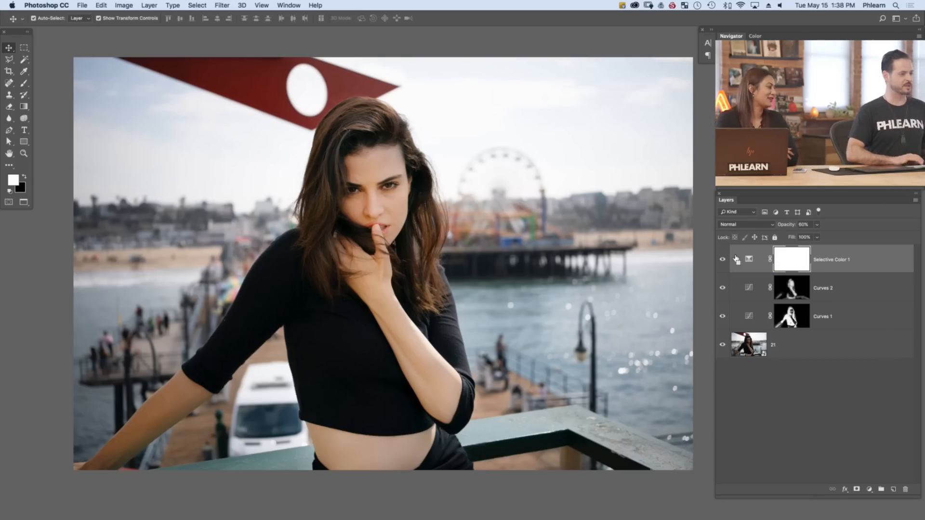
Add an empty layer above Selective Color 1, enlarge the brush to 1322 px, and sample the bright sky beside the red sign
{"action": "key", "text": "alt+shift+super+n"}
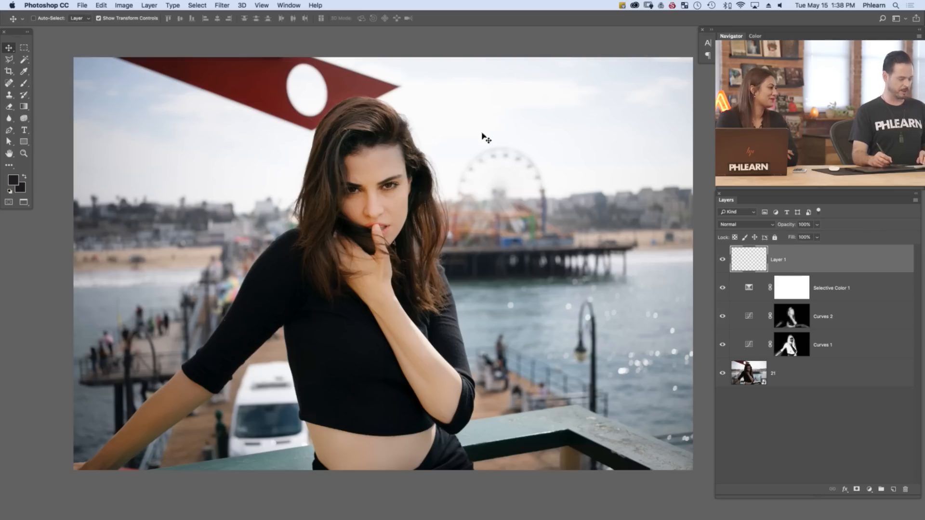
{"action": "key", "text": "b"}
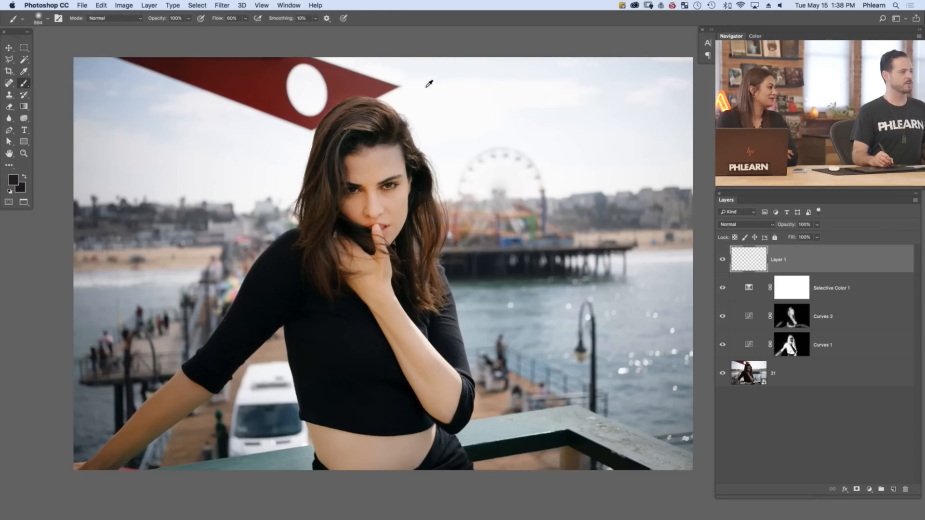
{"action": "mouse_move", "coordinate": [424, 118]}
{"action": "left_mouse_down"}
{"action": "mouse_move", "coordinate": [416, 122]}
{"action": "mouse_move", "coordinate": [439, 110]}
{"action": "left_mouse_up"}
{"action": "left_click_drag", "start_coordinate": [400, 105], "coordinate": [418, 104]}
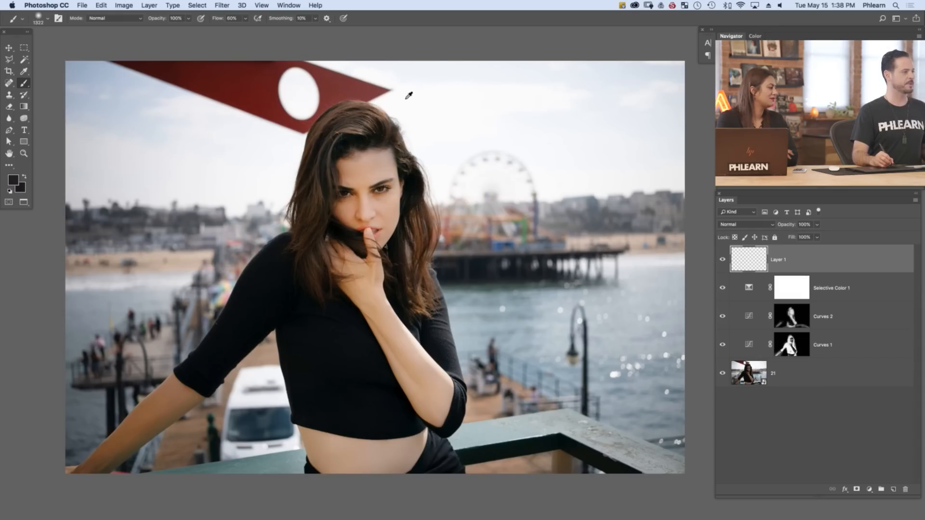
{"action": "left_click", "coordinate": [412, 95], "text": "alt"}
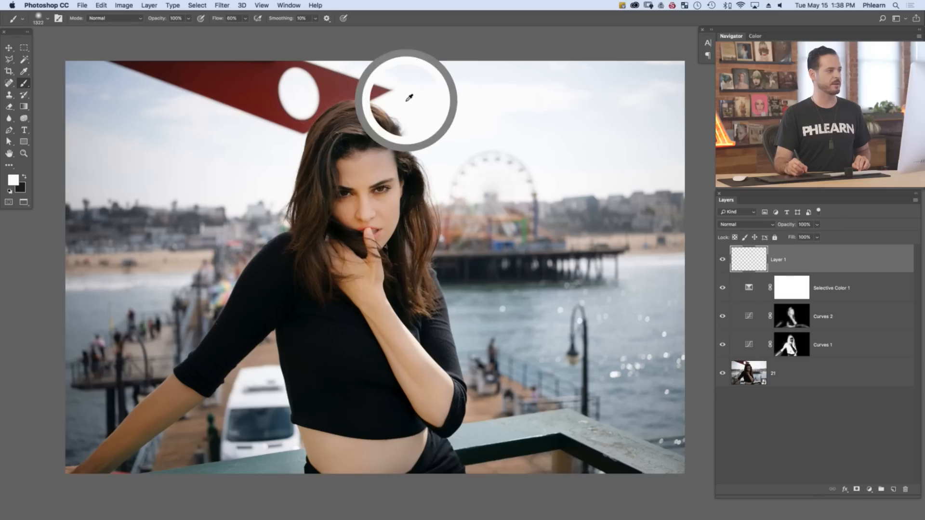
Paint over the entire red sign on Layer 1 with an enlarged brush, resampling nearby sky colors to match each area
{"action": "mouse_move", "coordinate": [396, 99]}
{"action": "left_mouse_down"}
{"action": "mouse_move", "coordinate": [375, 80]}
{"action": "mouse_move", "coordinate": [347, 79]}
{"action": "mouse_move", "coordinate": [395, 83]}
{"action": "mouse_move", "coordinate": [343, 77]}
{"action": "mouse_move", "coordinate": [413, 80]}
{"action": "mouse_move", "coordinate": [267, 77]}
{"action": "mouse_move", "coordinate": [377, 64]}
{"action": "mouse_move", "coordinate": [306, 81]}
{"action": "mouse_move", "coordinate": [298, 109]}
{"action": "mouse_move", "coordinate": [284, 111]}
{"action": "mouse_move", "coordinate": [298, 97]}
{"action": "mouse_move", "coordinate": [289, 133]}
{"action": "mouse_move", "coordinate": [299, 125]}
{"action": "mouse_move", "coordinate": [281, 135]}
{"action": "mouse_move", "coordinate": [312, 69]}
{"action": "mouse_move", "coordinate": [263, 101]}
{"action": "mouse_move", "coordinate": [206, 115]}
{"action": "mouse_move", "coordinate": [219, 110]}
{"action": "mouse_move", "coordinate": [189, 88]}
{"action": "mouse_move", "coordinate": [239, 78]}
{"action": "mouse_move", "coordinate": [197, 85]}
{"action": "mouse_move", "coordinate": [209, 88]}
{"action": "mouse_move", "coordinate": [168, 69]}
{"action": "mouse_move", "coordinate": [190, 70]}
{"action": "mouse_move", "coordinate": [149, 61]}
{"action": "mouse_move", "coordinate": [168, 68]}
{"action": "mouse_move", "coordinate": [180, 60]}
{"action": "mouse_move", "coordinate": [132, 57]}
{"action": "mouse_move", "coordinate": [213, 61]}
{"action": "mouse_move", "coordinate": [145, 58]}
{"action": "mouse_move", "coordinate": [93, 86]}
{"action": "mouse_move", "coordinate": [107, 106]}
{"action": "left_mouse_up"}
{"action": "left_click", "coordinate": [273, 140], "text": "alt"}
{"action": "left_click", "coordinate": [204, 113], "text": "alt"}
{"action": "left_click", "coordinate": [219, 110], "text": "alt"}
{"action": "left_click", "coordinate": [107, 106], "text": "alt"}
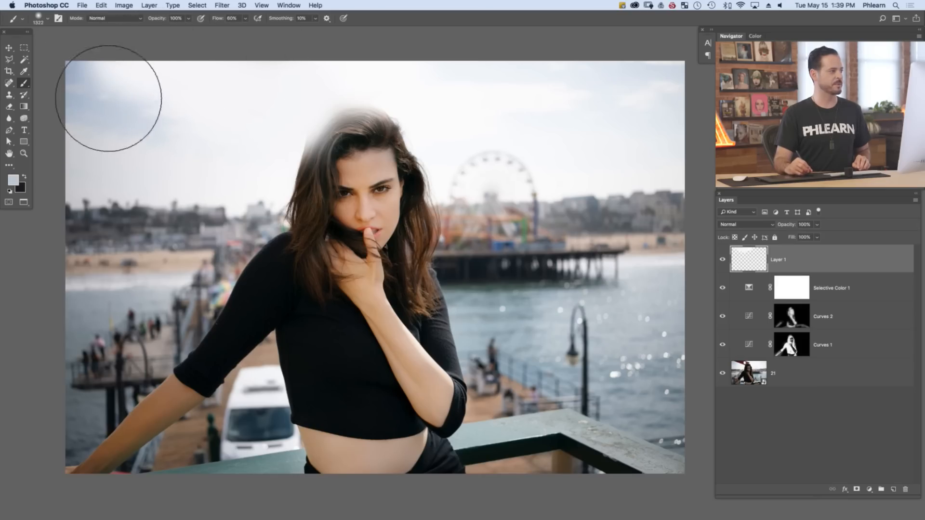
{"action": "left_click_drag", "start_coordinate": [203, 118], "coordinate": [222, 120]}
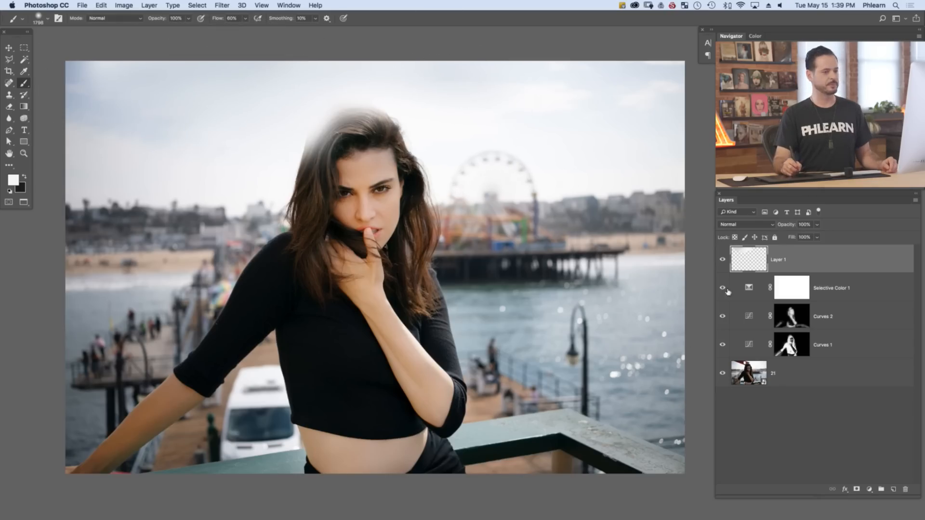
Compare the image with and without the painted sky on Layer 1
{"action": "left_click", "coordinate": [722, 261]}
{"action": "left_click", "coordinate": [722, 262]}
{"action": "left_click", "coordinate": [723, 262]}
{"action": "left_click", "coordinate": [722, 263]}
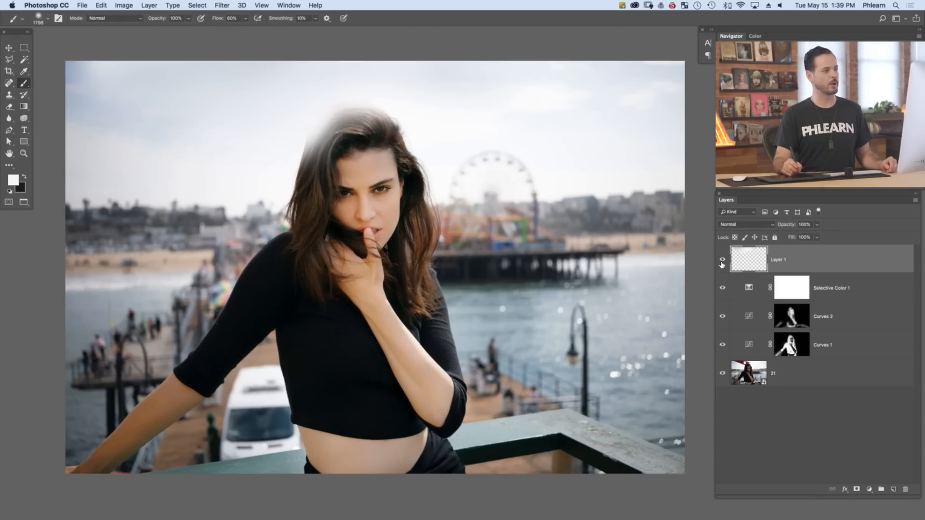
{"action": "left_click", "coordinate": [724, 264]}
{"action": "left_click", "coordinate": [723, 263]}
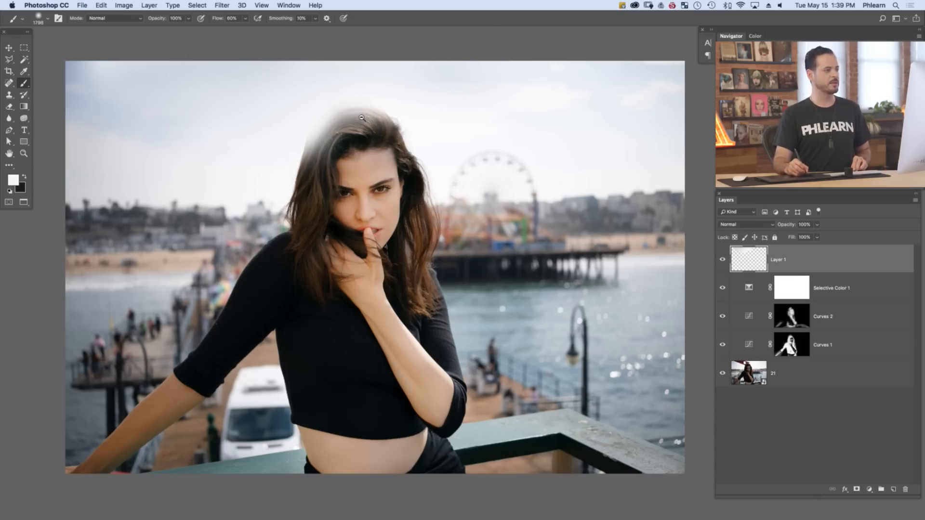
Set the Reds' Yellow value to -6% in the Selective Color 1 adjustment
{"action": "mouse_move", "coordinate": [362, 117]}
{"action": "left_mouse_down"}
{"action": "mouse_move", "coordinate": [387, 103]}
{"action": "mouse_move", "coordinate": [376, 112]}
{"action": "left_mouse_up"}
{"action": "left_click_drag", "start_coordinate": [377, 147], "coordinate": [394, 164]}
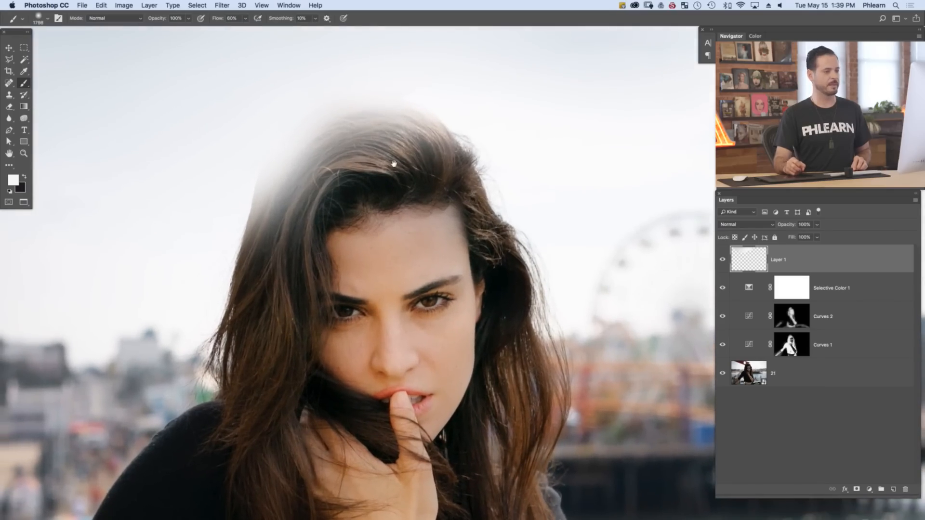
{"action": "double_click", "coordinate": [750, 289]}
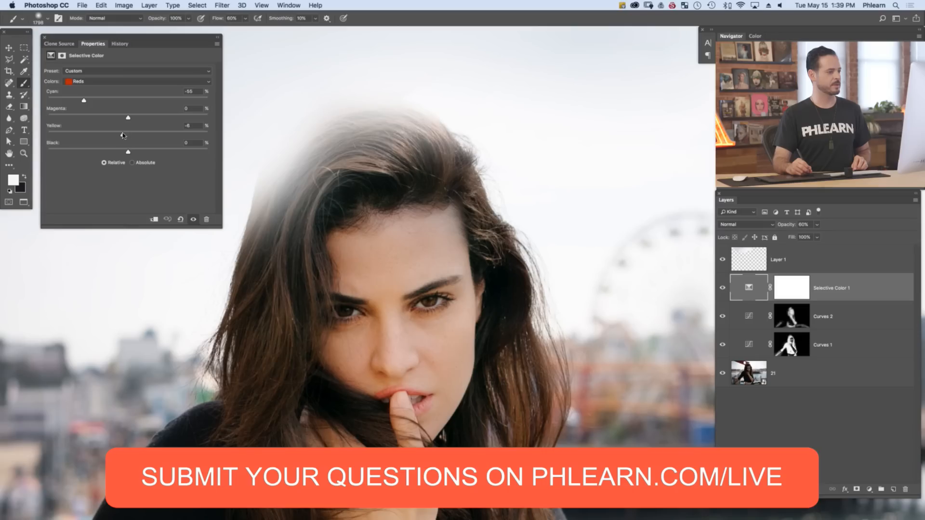
{"action": "left_click", "coordinate": [43, 38]}
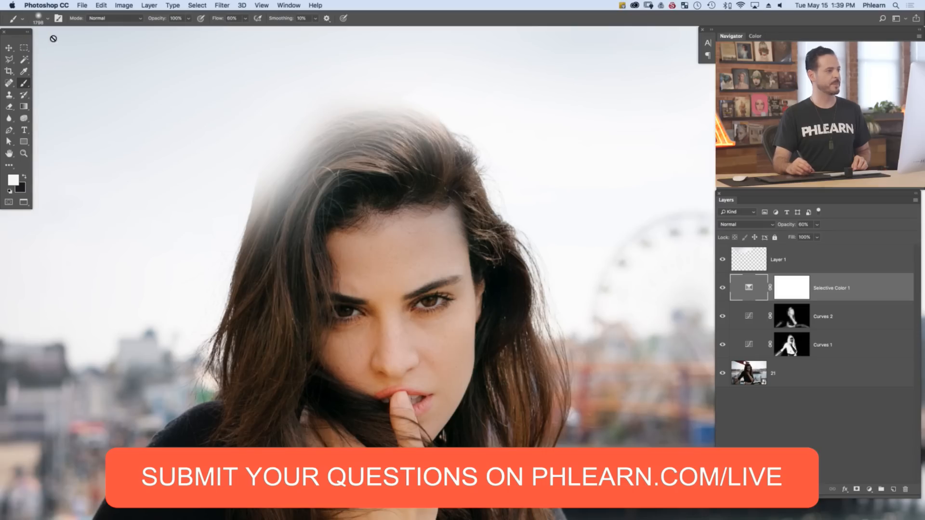
Select Layer 1 and compare the area around the woman's head with and without the painted sky
{"action": "left_click", "coordinate": [745, 265]}
{"action": "left_click", "coordinate": [723, 263]}
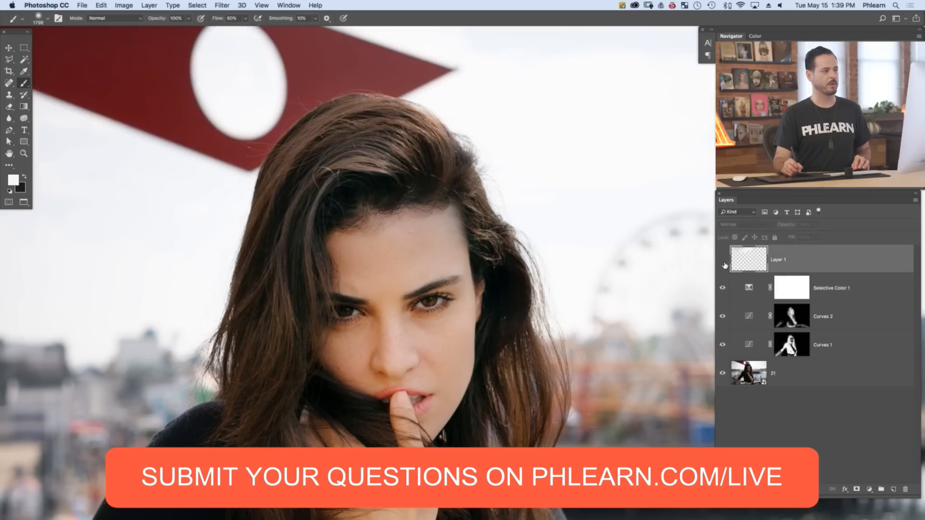
{"action": "left_click", "coordinate": [723, 263]}
{"action": "left_click", "coordinate": [722, 263]}
{"action": "left_click", "coordinate": [724, 264]}
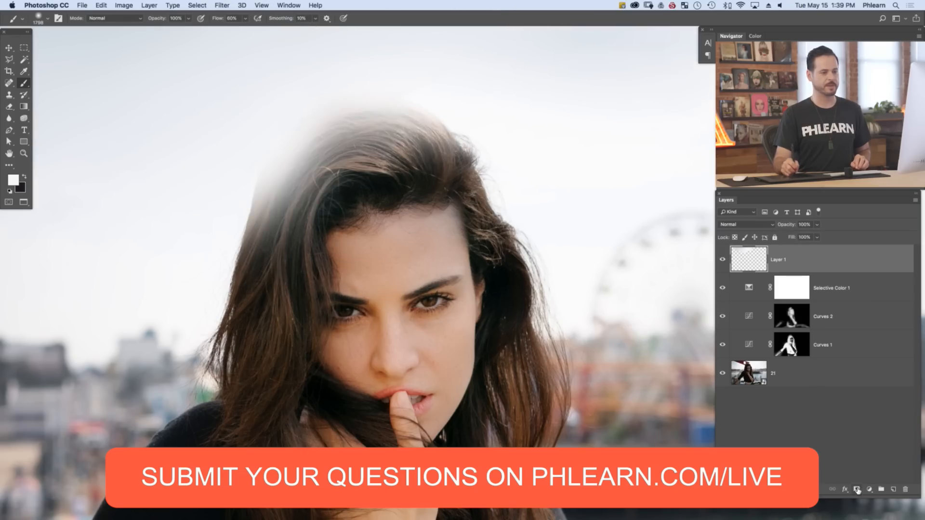
Add a white layer mask to Layer 1, make black the foreground color, and reduce the brush to 117 px
{"action": "left_click", "coordinate": [858, 491]}
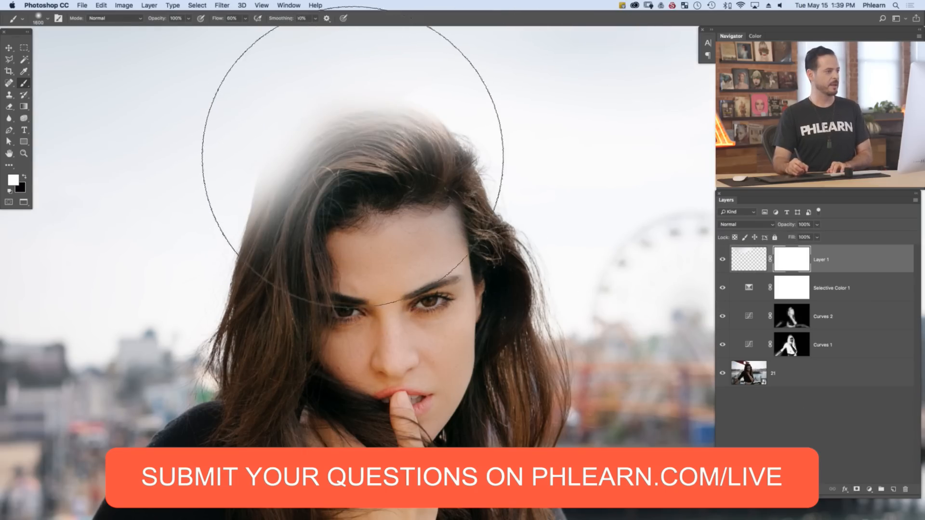
{"action": "key", "text": "bracketleft"}
{"action": "key", "text": "bracketleft"}
{"action": "key", "text": "bracketleft"}
{"action": "key", "text": "bracketleft"}
{"action": "key", "text": "bracketleft"}
{"action": "key", "text": "bracketleft"}
{"action": "key", "text": "bracketleft"}
{"action": "key", "text": "bracketleft"}
{"action": "key", "text": "bracketleft"}
{"action": "key", "text": "bracketleft"}
{"action": "key", "text": "bracketleft"}
{"action": "key", "text": "bracketleft"}
{"action": "key", "text": "bracketleft"}
{"action": "key", "text": "bracketleft"}
{"action": "key", "text": "bracketleft"}
{"action": "key", "text": "bracketleft"}
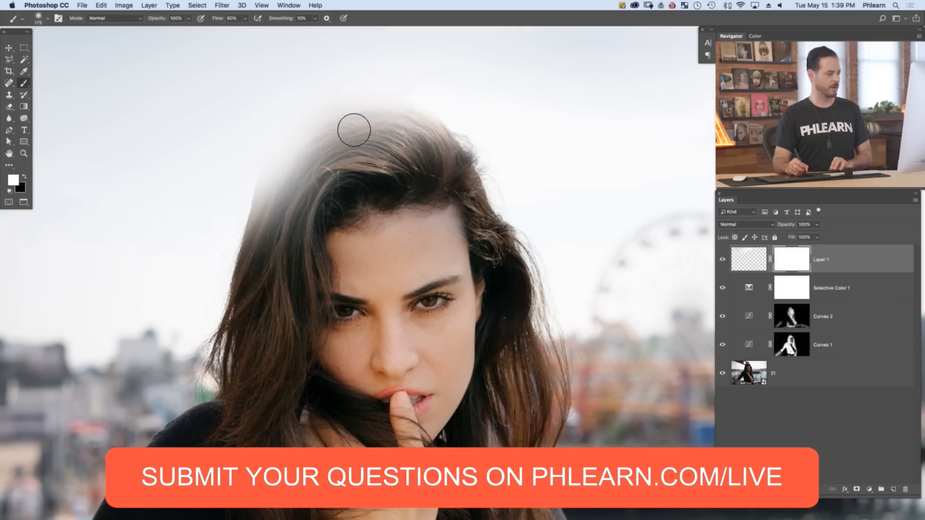
{"action": "key", "text": "x"}
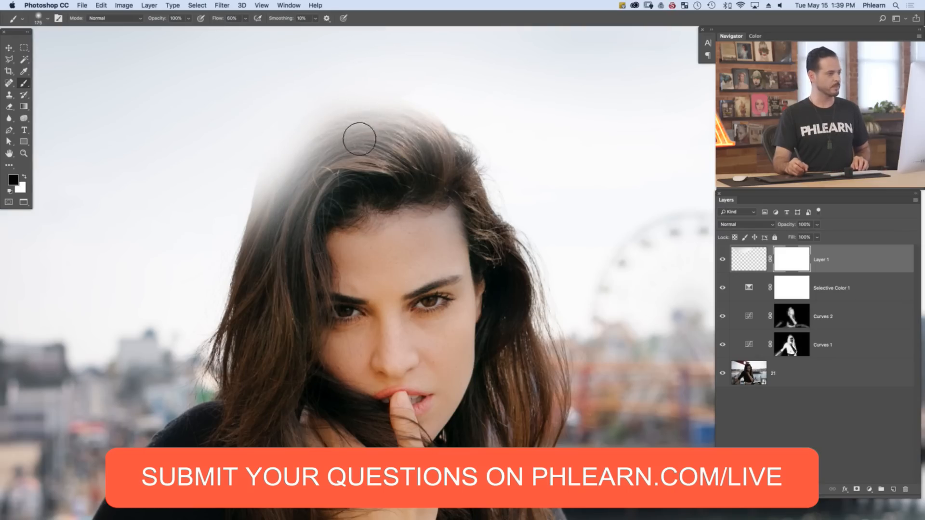
{"action": "left_click_drag", "start_coordinate": [361, 130], "coordinate": [366, 134], "text": "ctrl+alt"}
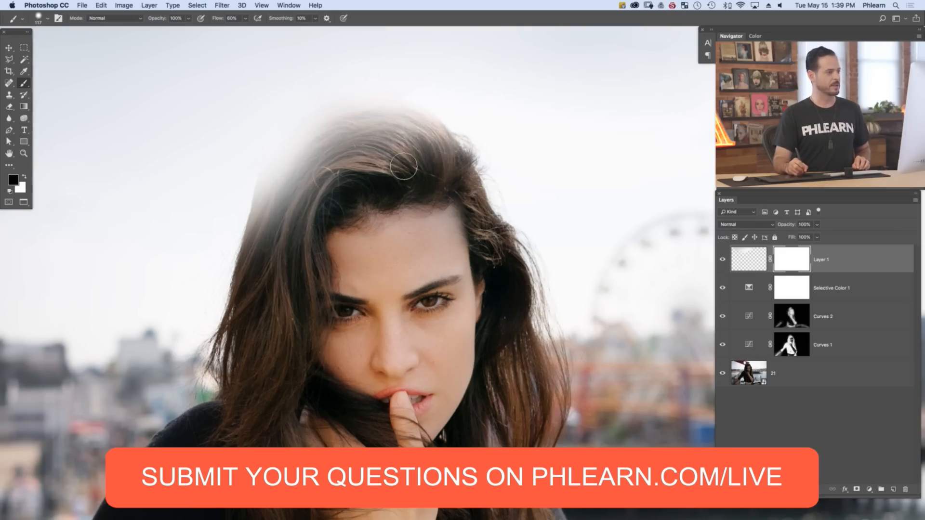
Paint black on the Layer 1 mask over the top and side of the woman's hair to bring back the covered strands
{"action": "mouse_move", "coordinate": [403, 166]}
{"action": "left_mouse_down", "text": "ctrl+alt"}
{"action": "mouse_move", "coordinate": [359, 180]}
{"action": "mouse_move", "coordinate": [370, 171]}
{"action": "mouse_move", "coordinate": [381, 187]}
{"action": "mouse_move", "coordinate": [420, 165]}
{"action": "mouse_move", "coordinate": [307, 201]}
{"action": "mouse_move", "coordinate": [318, 175]}
{"action": "mouse_move", "coordinate": [289, 292]}
{"action": "mouse_move", "coordinate": [310, 255]}
{"action": "mouse_move", "coordinate": [297, 356]}
{"action": "mouse_move", "coordinate": [268, 368]}
{"action": "mouse_move", "coordinate": [292, 218]}
{"action": "left_mouse_up", "text": "ctrl+alt"}
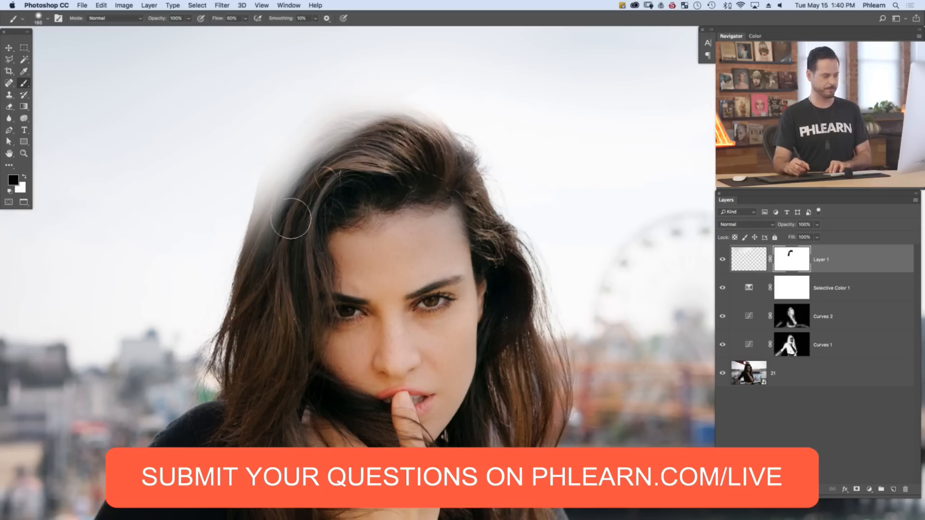
{"action": "key", "text": "bracketleft"}
{"action": "key", "text": "bracketleft"}
{"action": "key", "text": "bracketleft"}
{"action": "mouse_move", "coordinate": [273, 254]}
{"action": "left_mouse_down"}
{"action": "mouse_move", "coordinate": [268, 235]}
{"action": "mouse_move", "coordinate": [247, 291]}
{"action": "mouse_move", "coordinate": [276, 168]}
{"action": "mouse_move", "coordinate": [333, 115]}
{"action": "mouse_move", "coordinate": [367, 104]}
{"action": "mouse_move", "coordinate": [299, 130]}
{"action": "mouse_move", "coordinate": [389, 104]}
{"action": "mouse_move", "coordinate": [441, 128]}
{"action": "mouse_move", "coordinate": [474, 166]}
{"action": "left_mouse_up"}
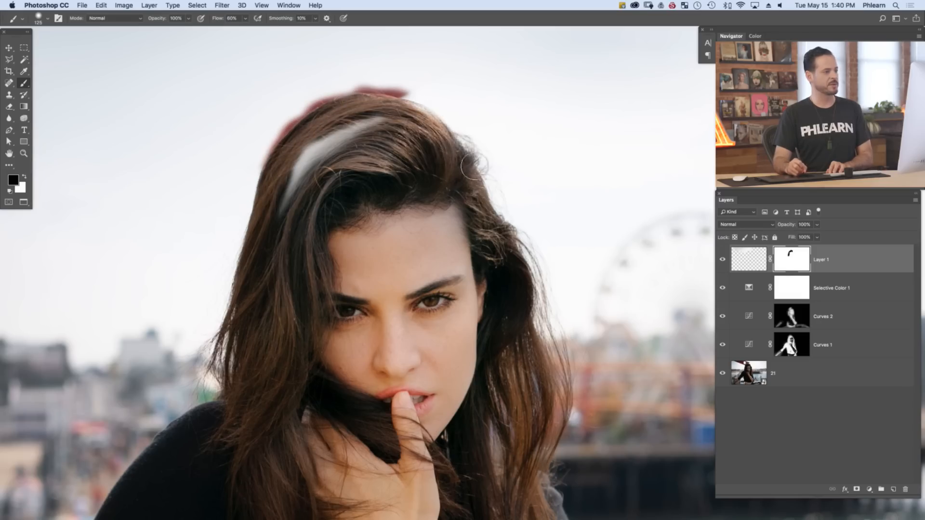
{"action": "mouse_move", "coordinate": [360, 140]}
{"action": "left_mouse_down"}
{"action": "mouse_move", "coordinate": [316, 156]}
{"action": "mouse_move", "coordinate": [361, 129]}
{"action": "mouse_move", "coordinate": [286, 220]}
{"action": "mouse_move", "coordinate": [294, 202]}
{"action": "mouse_move", "coordinate": [308, 169]}
{"action": "mouse_move", "coordinate": [323, 171]}
{"action": "mouse_move", "coordinate": [293, 238]}
{"action": "mouse_move", "coordinate": [283, 336]}
{"action": "left_mouse_up"}
Paint white on the Layer 1 mask with a 40 px brush along the hair's outer edge to cover the leftover red fringe
{"action": "key", "text": "["}
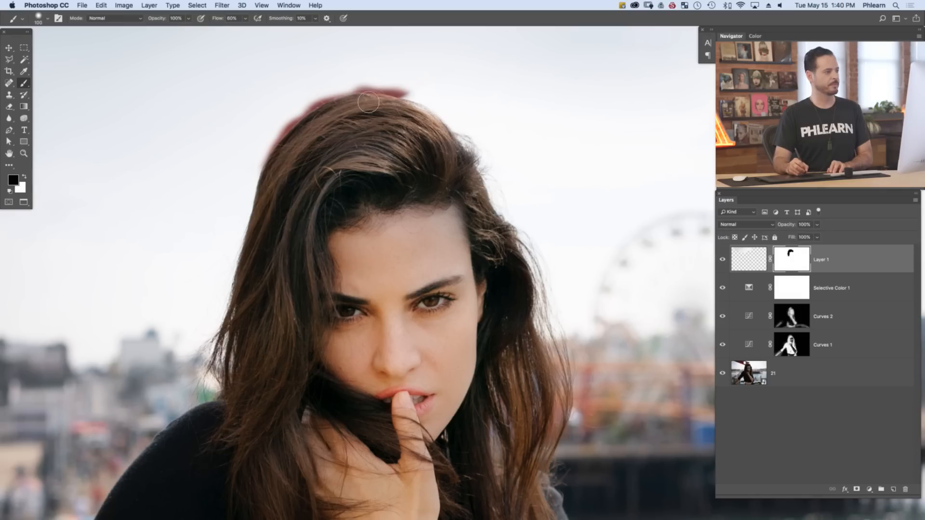
{"action": "key", "text": "["}
{"action": "key", "text": "["}
{"action": "key", "text": "["}
{"action": "key", "text": "["}
{"action": "key", "text": "x"}
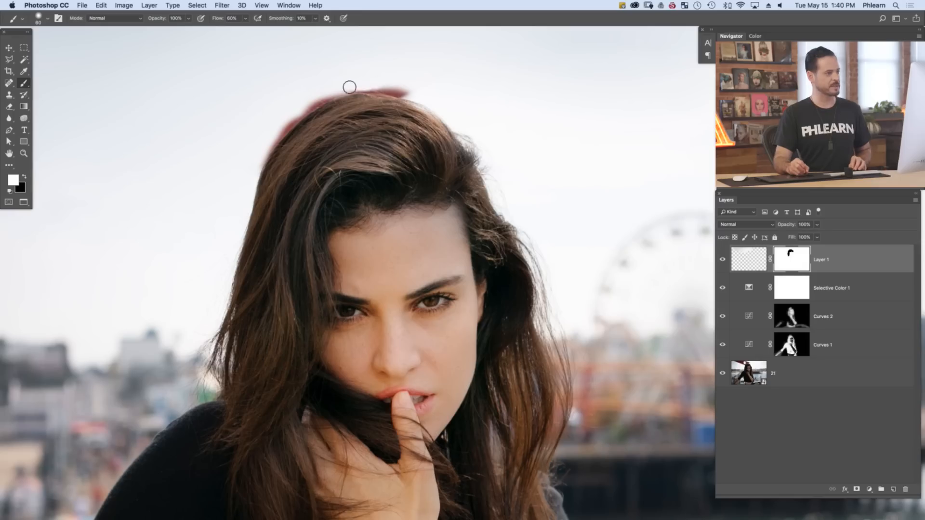
{"action": "key", "text": "["}
{"action": "key", "text": "["}
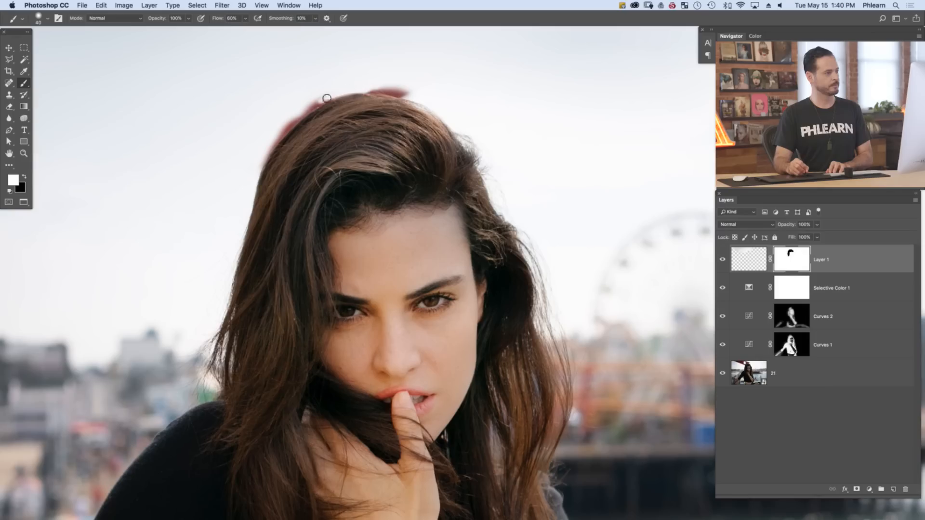
{"action": "mouse_move", "coordinate": [327, 98]}
{"action": "left_mouse_down"}
{"action": "mouse_move", "coordinate": [272, 142]}
{"action": "mouse_move", "coordinate": [299, 109]}
{"action": "mouse_move", "coordinate": [273, 134]}
{"action": "mouse_move", "coordinate": [257, 174]}
{"action": "left_mouse_up"}
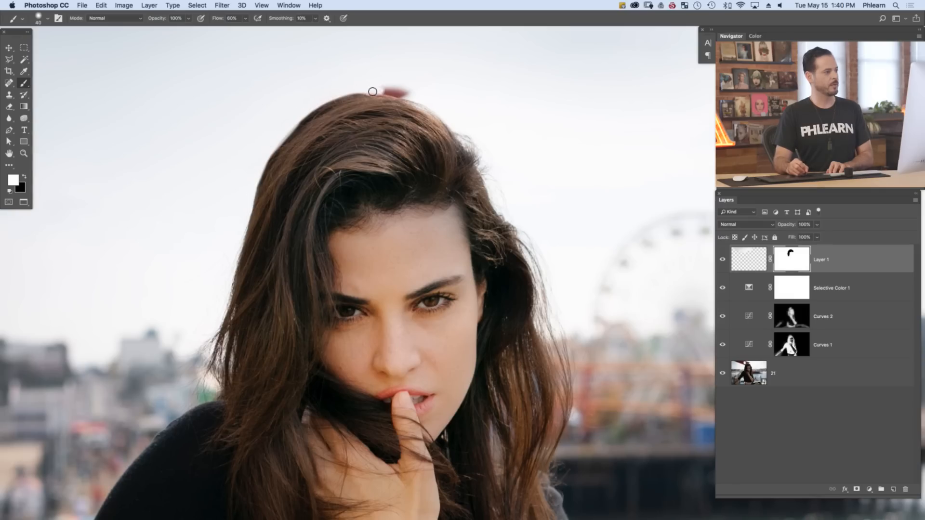
{"action": "left_click_drag", "start_coordinate": [372, 92], "coordinate": [418, 93]}
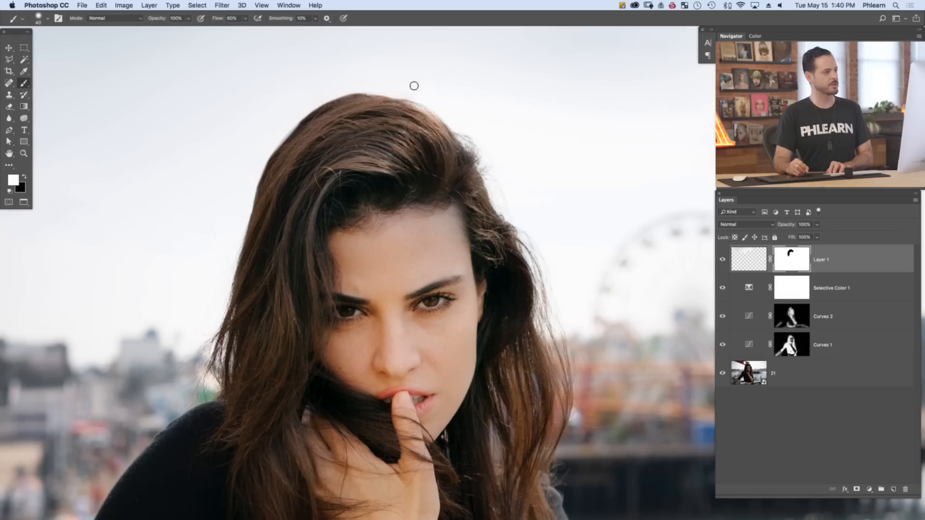
{"action": "key", "text": "x"}
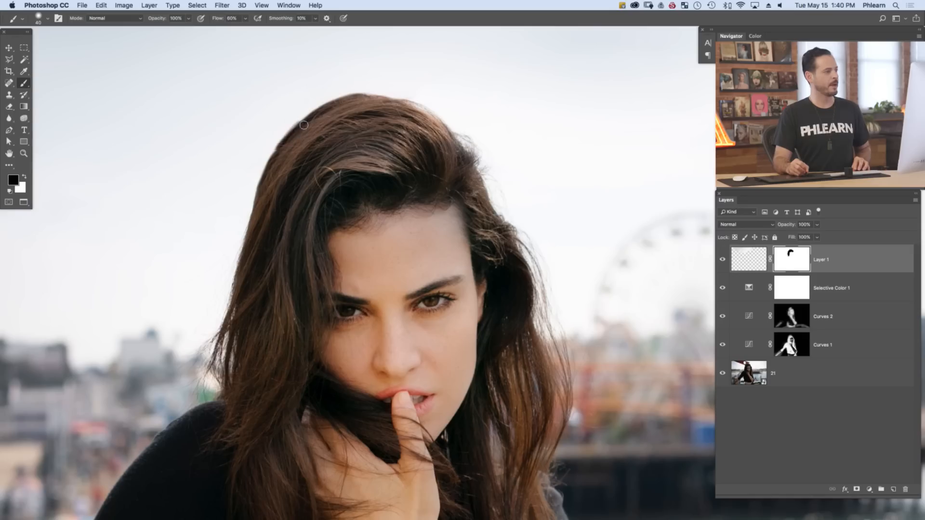
{"action": "key", "text": "x"}
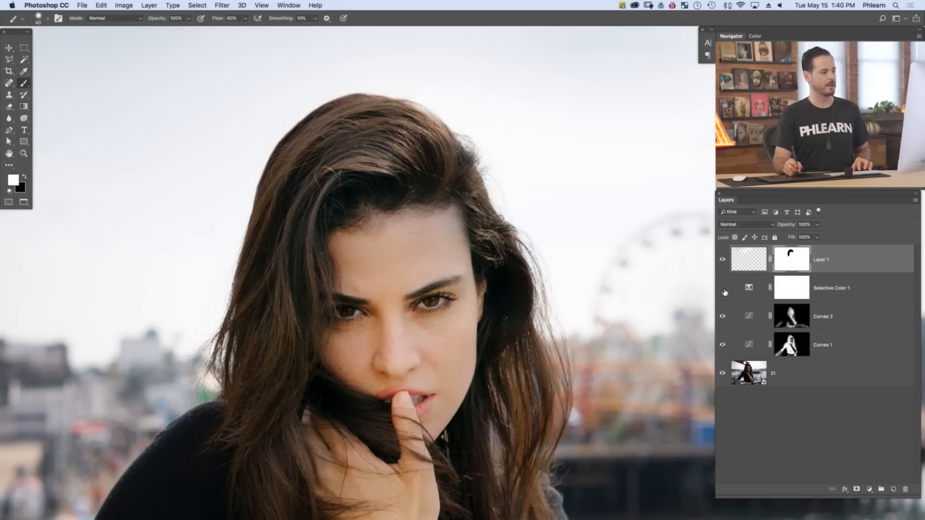
Set the Selective Color 1 layer's opacity to 40%, and reselect Layer 1
{"action": "left_click", "coordinate": [752, 294]}
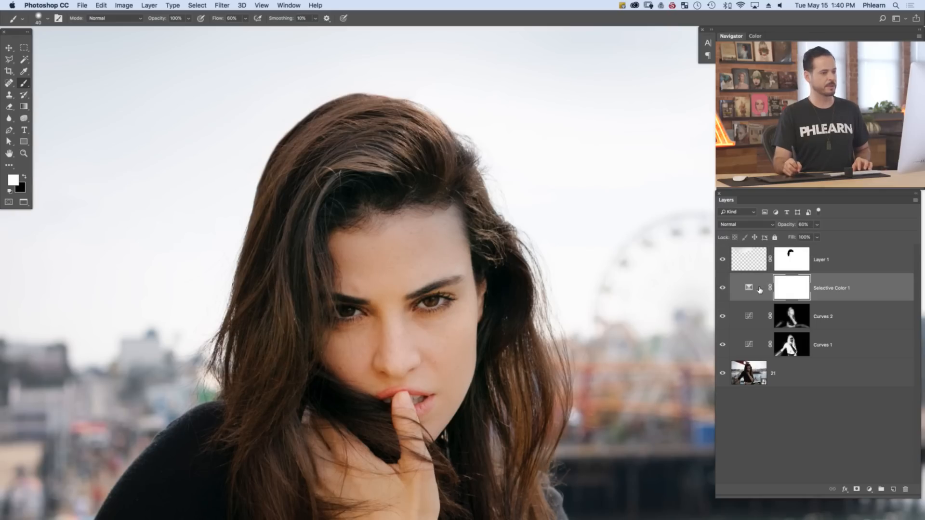
{"action": "key", "text": "v"}
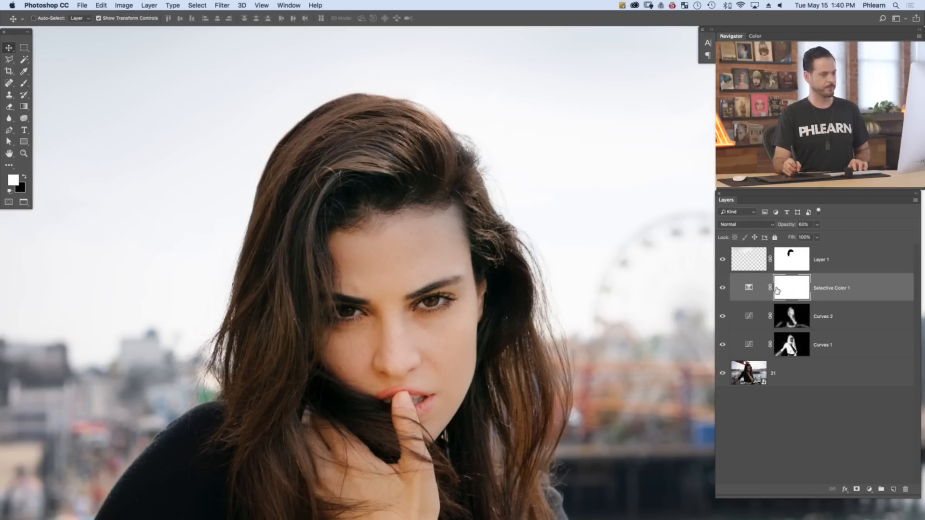
{"action": "key", "text": "4"}
{"action": "left_click", "coordinate": [762, 261]}
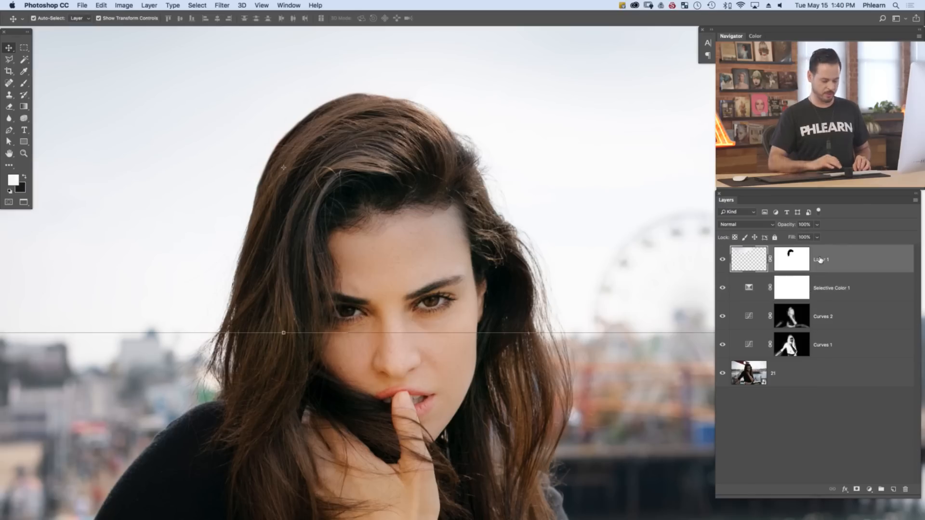
Add a new layer and paint fine strands along the top edge of the woman's hair with colors sampled from the hair
{"action": "key", "text": "super+shift+alt+n"}
{"action": "key", "text": "b"}
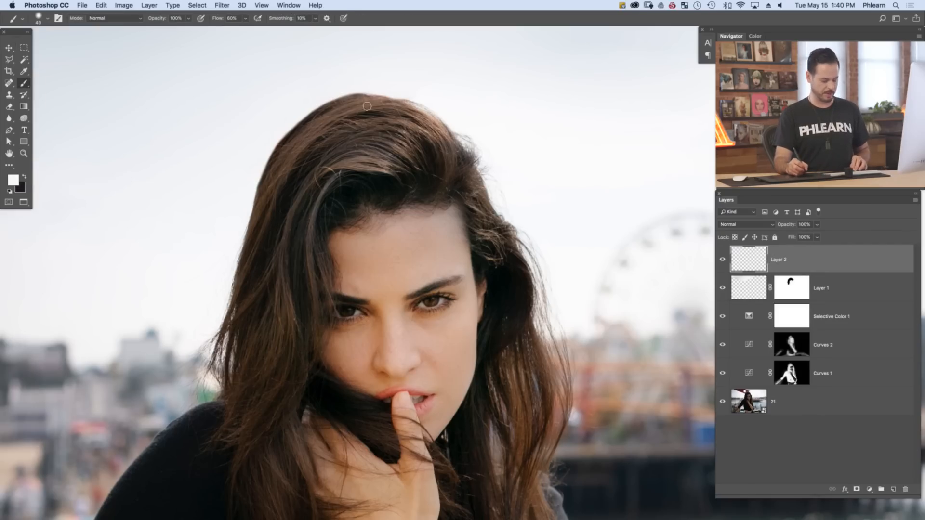
{"action": "key", "text": "bracketleft"}
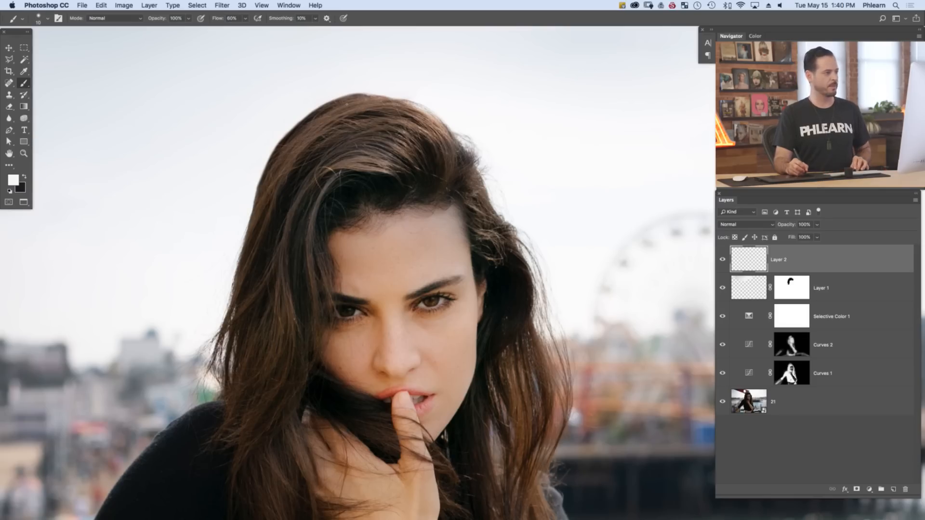
{"action": "left_click", "coordinate": [307, 121], "text": "alt"}
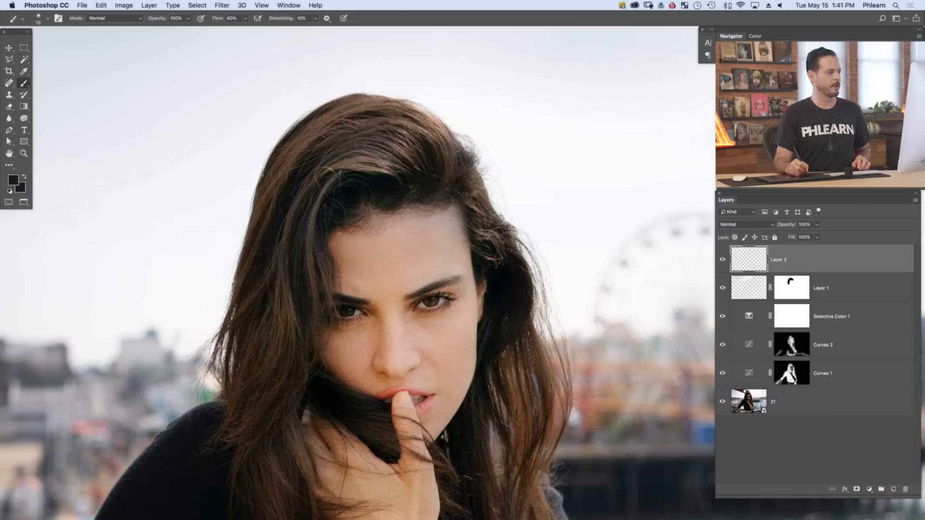
{"action": "key", "text": "bracketleft"}
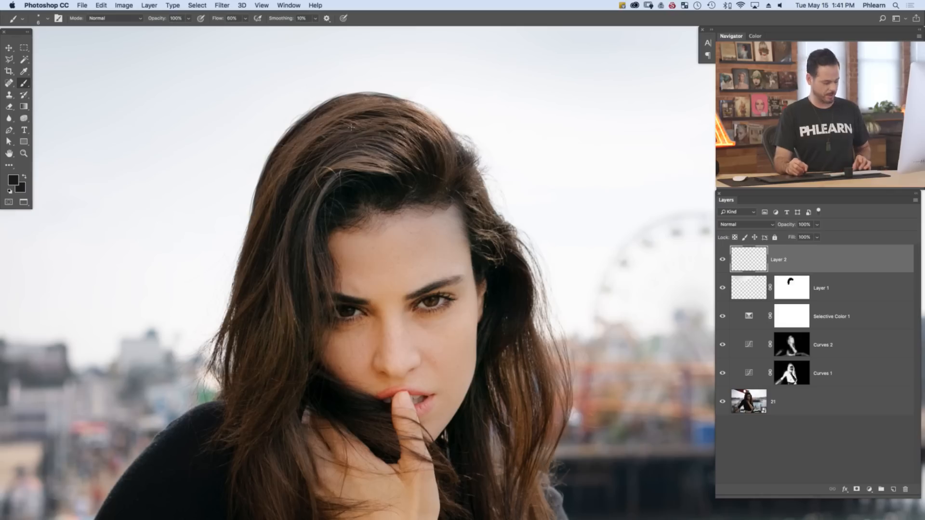
{"action": "left_click", "coordinate": [367, 104], "text": "alt"}
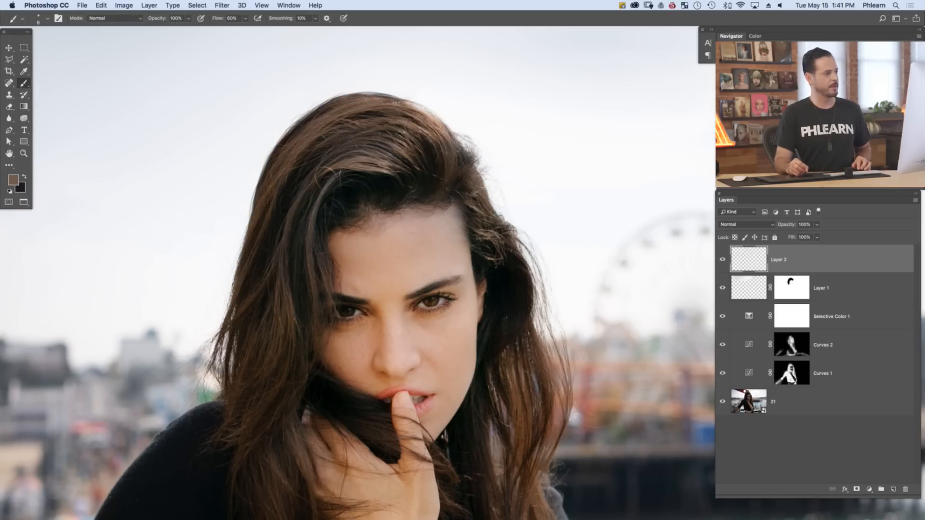
{"action": "left_click", "coordinate": [416, 104], "text": "alt"}
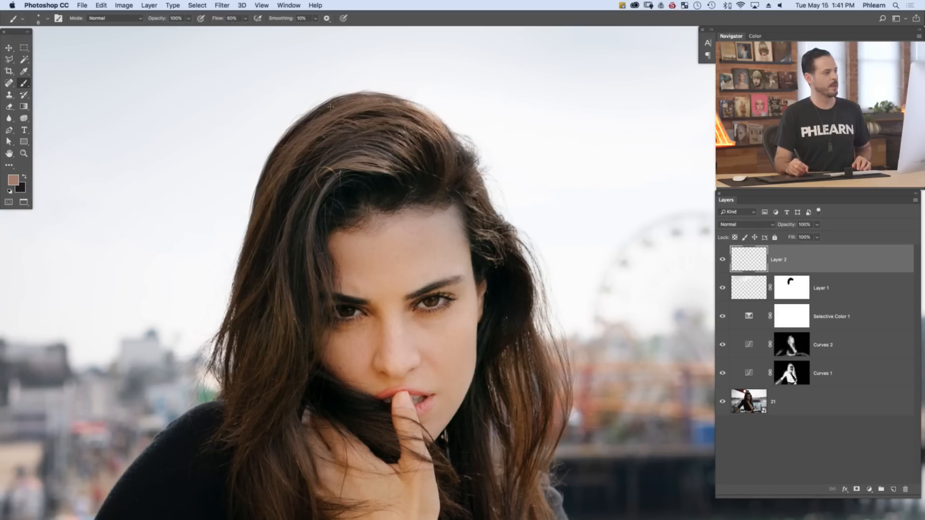
Soften the painted strands on Layer 2 with the Eraser at 20% flow, and compare the hair with the layer hidden
{"action": "key", "text": "e"}
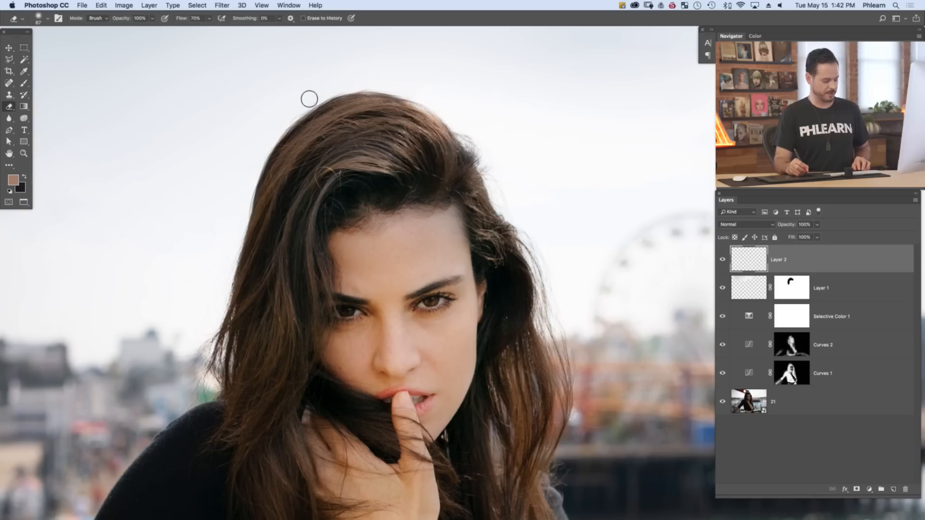
{"action": "key", "text": "shift+2"}
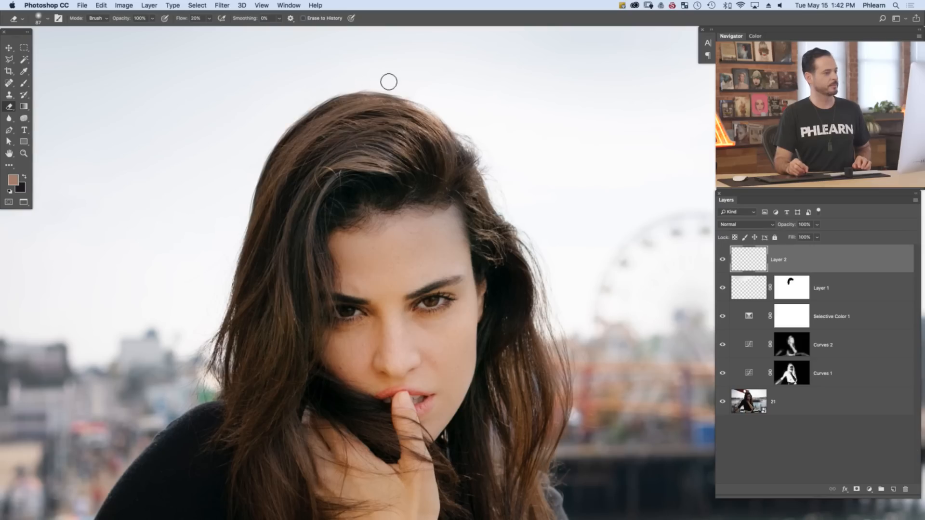
{"action": "left_click", "coordinate": [722, 260]}
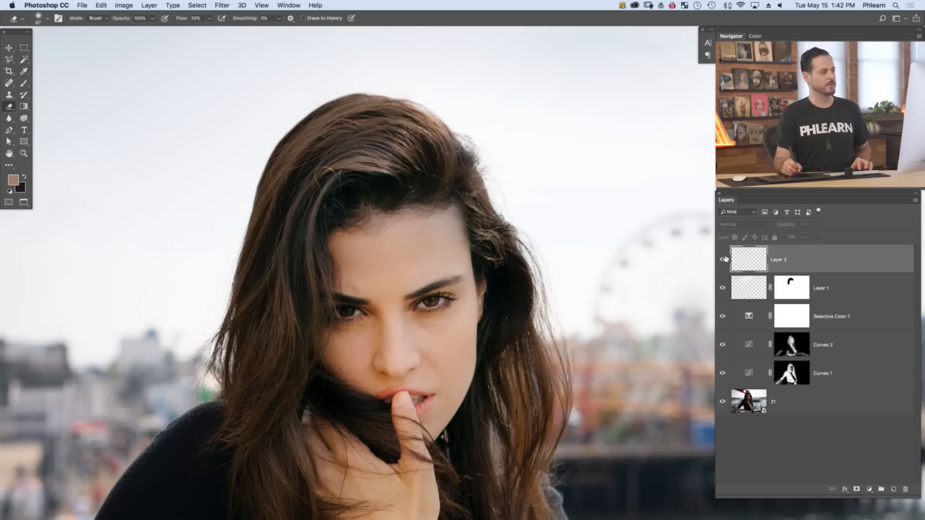
{"action": "left_click", "coordinate": [723, 260]}
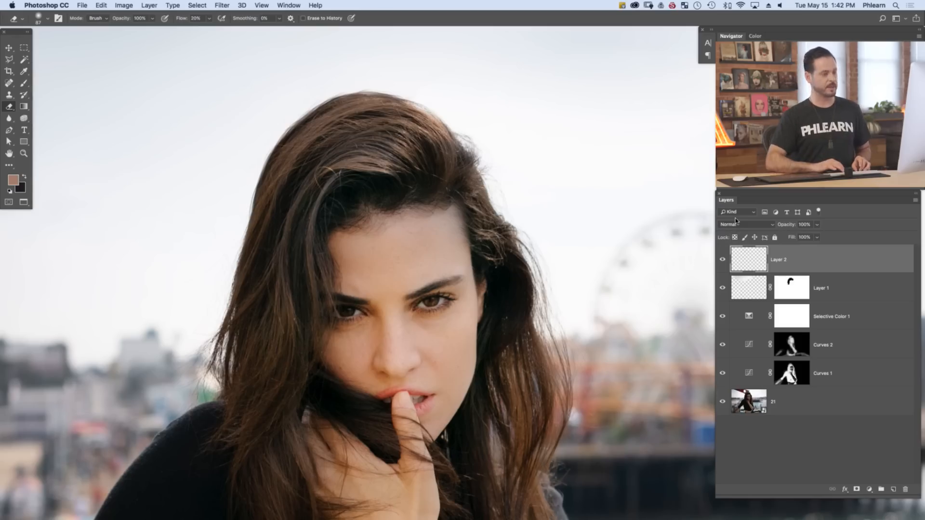
On a new layer, clone loose strands from the hair's outer edge beside the Ferris wheel into the open sky with the Clone Stamp
{"action": "key", "text": "super+alt+shift+n"}
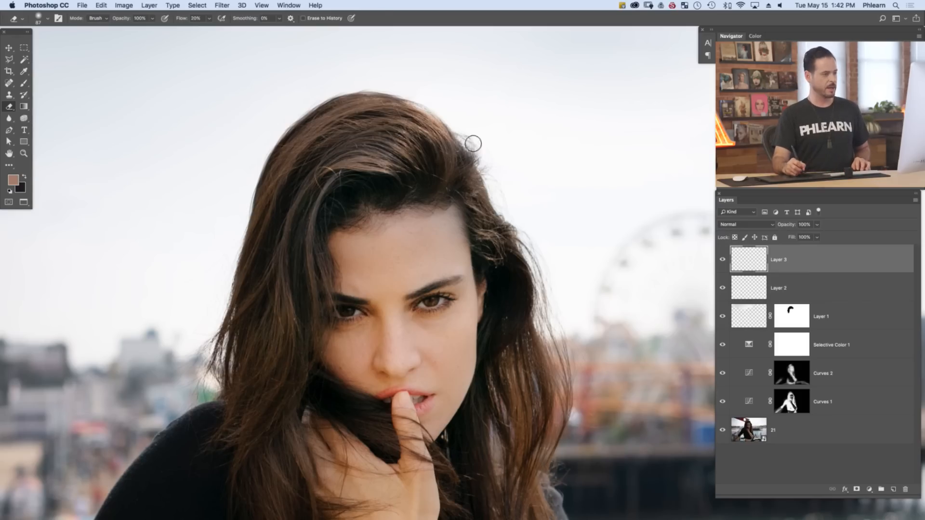
{"action": "key", "text": "s"}
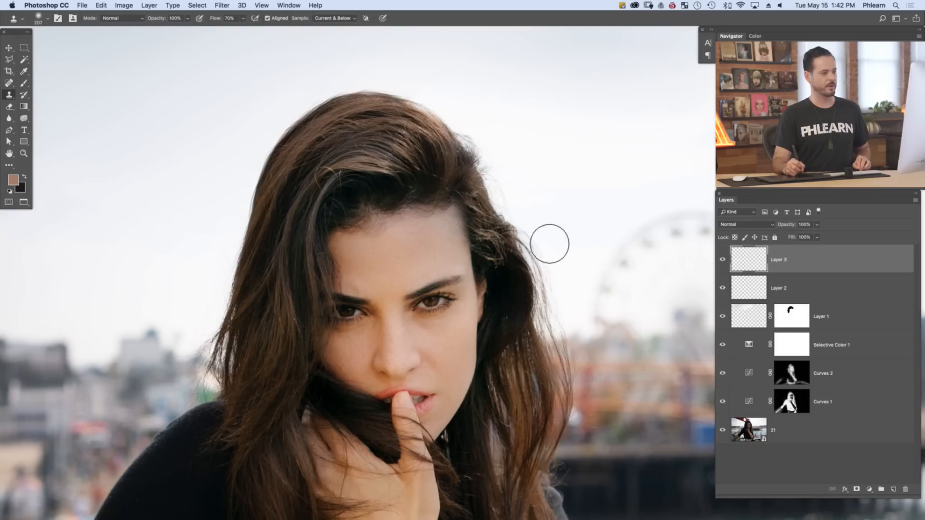
{"action": "left_click", "coordinate": [541, 273], "text": "alt"}
{"action": "left_click_drag", "start_coordinate": [562, 203], "coordinate": [539, 150]}
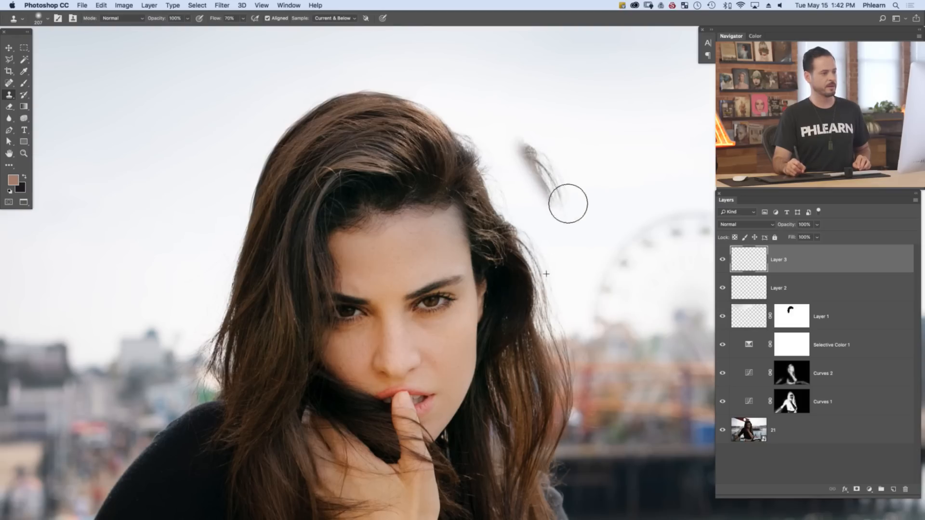
{"action": "mouse_move", "coordinate": [569, 203]}
{"action": "left_mouse_down"}
{"action": "mouse_move", "coordinate": [574, 222]}
{"action": "mouse_move", "coordinate": [555, 174]}
{"action": "mouse_move", "coordinate": [576, 242]}
{"action": "left_mouse_up"}
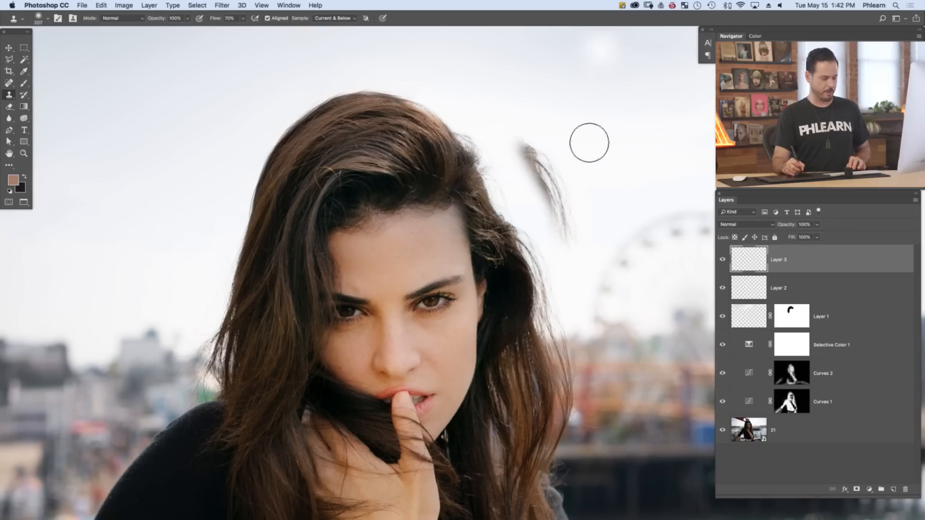
Set Layer 3's blend mode to Darken and move the cloned strands to the top of the woman's head
{"action": "key", "text": "v"}
{"action": "mouse_move", "coordinate": [572, 208]}
{"action": "left_mouse_down"}
{"action": "mouse_move", "coordinate": [489, 263]}
{"action": "mouse_move", "coordinate": [416, 257]}
{"action": "mouse_move", "coordinate": [501, 327]}
{"action": "mouse_move", "coordinate": [487, 320]}
{"action": "left_mouse_up"}
{"action": "left_click", "coordinate": [742, 225]}
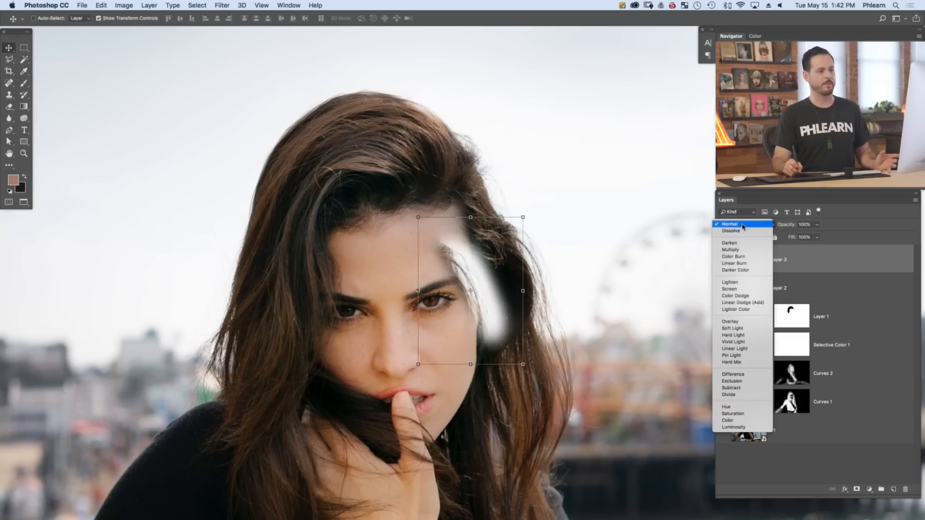
{"action": "left_click", "coordinate": [744, 243]}
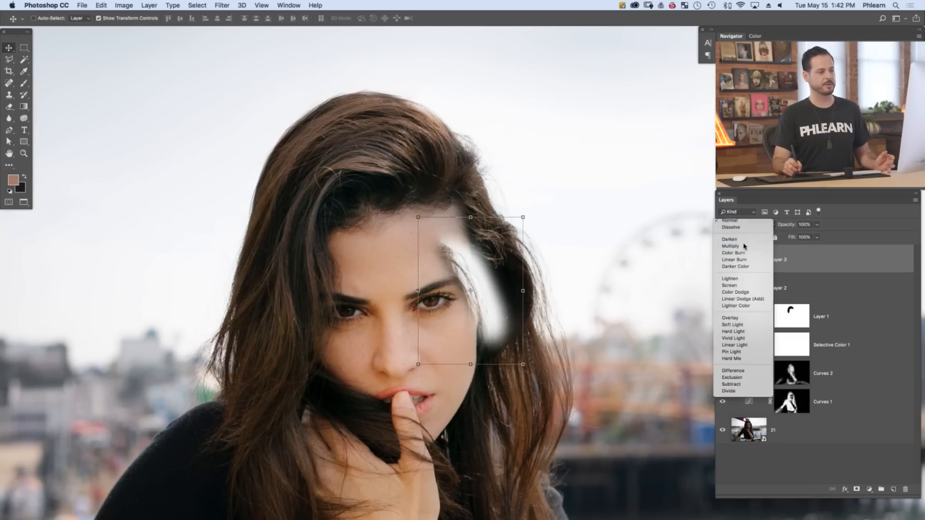
{"action": "left_click_drag", "start_coordinate": [564, 283], "coordinate": [416, 140]}
Rotate the cloned strands to about -78° and reshape them so they lie along the crown of the head
{"action": "key", "text": "ctrl+t"}
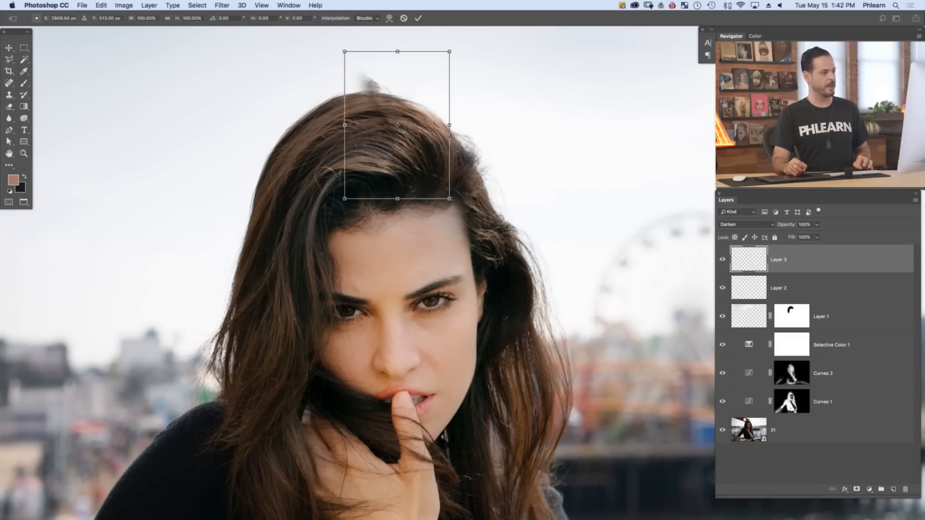
{"action": "left_click_drag", "start_coordinate": [465, 211], "coordinate": [480, 95]}
{"action": "left_click_drag", "start_coordinate": [410, 166], "coordinate": [353, 142]}
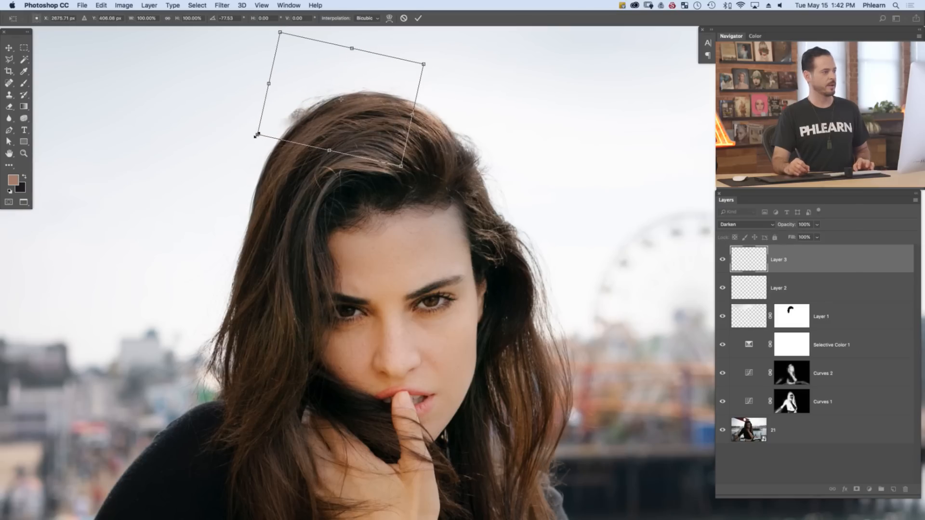
{"action": "left_click_drag", "start_coordinate": [257, 135], "coordinate": [274, 145]}
{"action": "left_click_drag", "start_coordinate": [356, 125], "coordinate": [293, 129]}
Warp the cloned strands to follow the crown's curve, apply the transform, and compare the hair with Layer 3 hidden
{"action": "right_click", "coordinate": [355, 102]}
{"action": "left_click", "coordinate": [393, 158]}
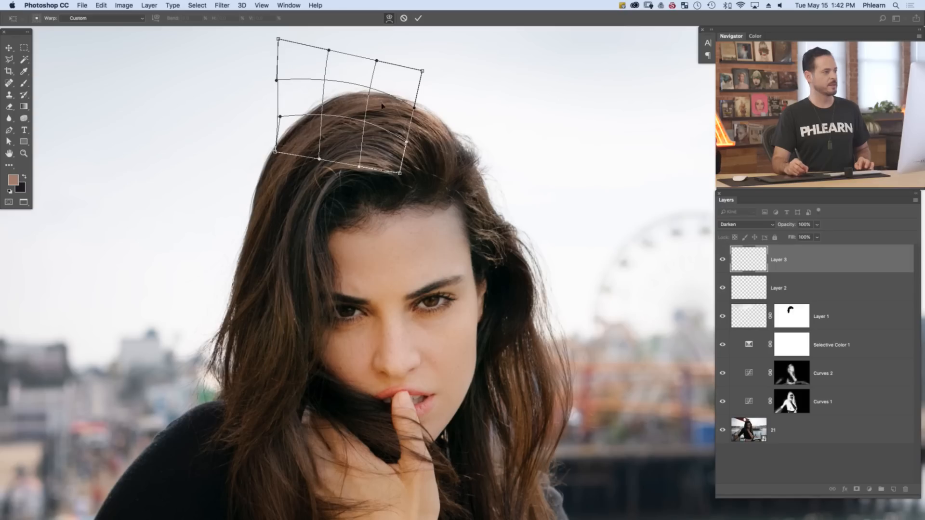
{"action": "left_click_drag", "start_coordinate": [382, 106], "coordinate": [386, 106]}
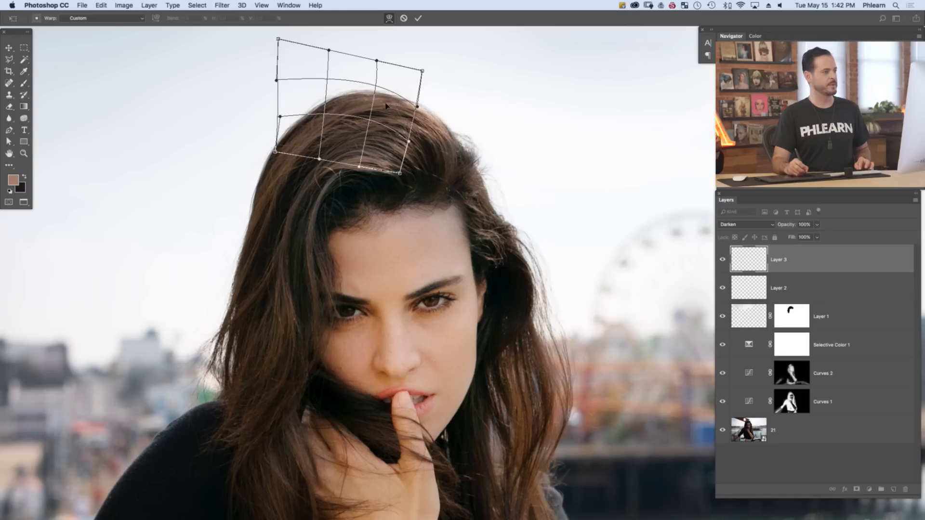
{"action": "left_click", "coordinate": [418, 19]}
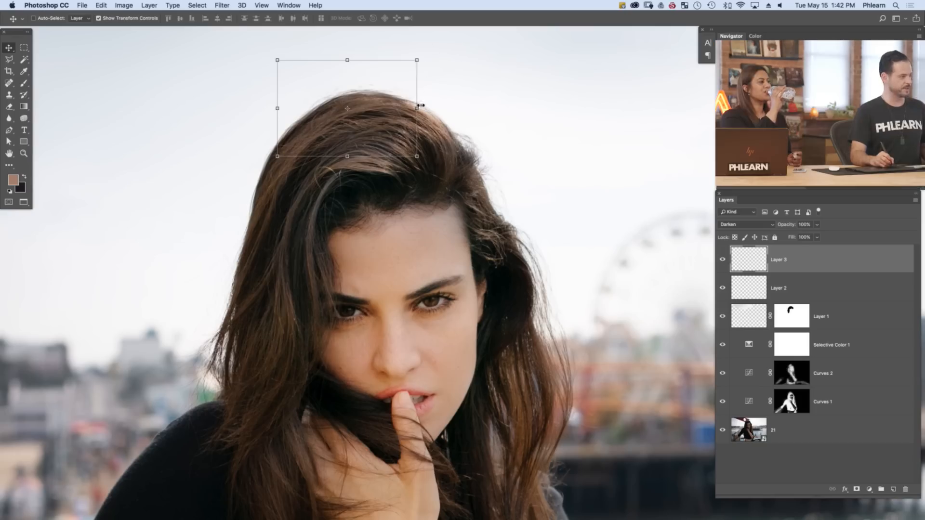
{"action": "key", "text": "e"}
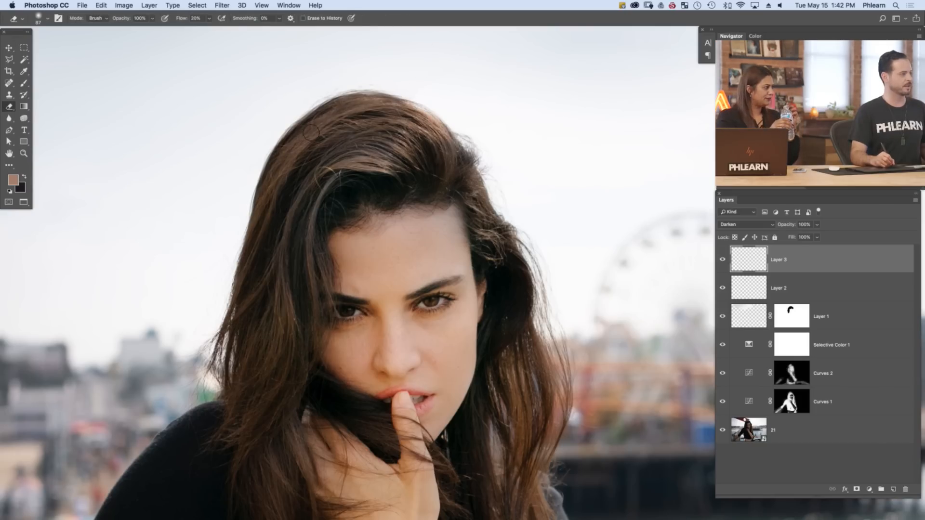
{"action": "left_click", "coordinate": [722, 260]}
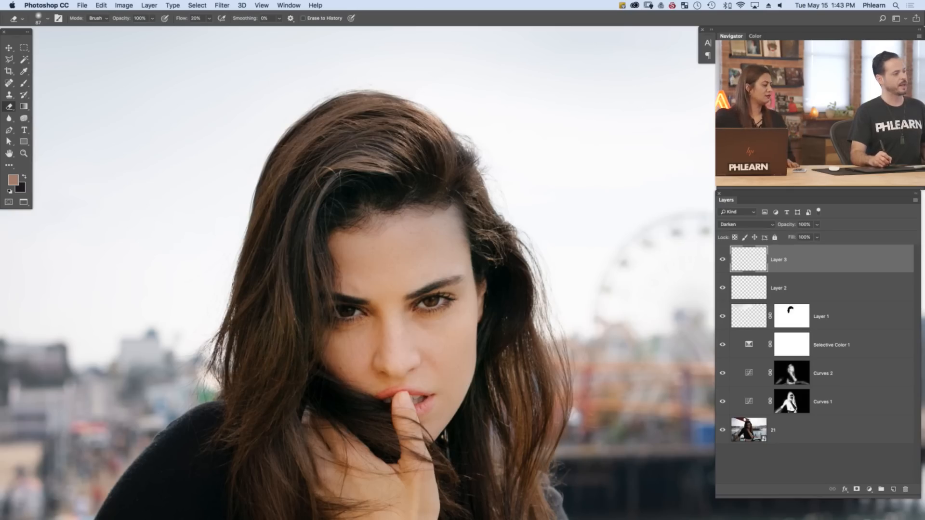
Group Layer 1, Layer 2 and Layer 3 into one layer group
{"action": "left_click_drag", "start_coordinate": [496, 250], "coordinate": [459, 273]}
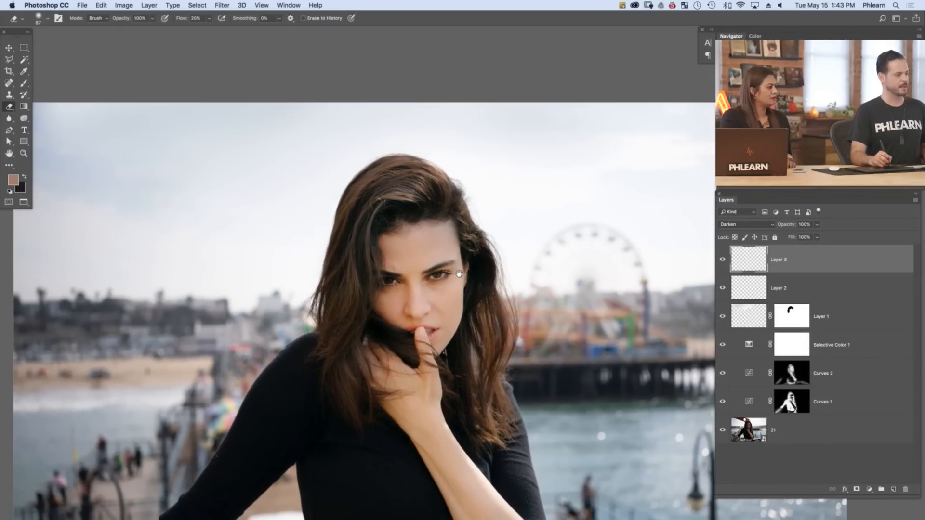
{"action": "left_click", "coordinate": [852, 322], "text": "shift"}
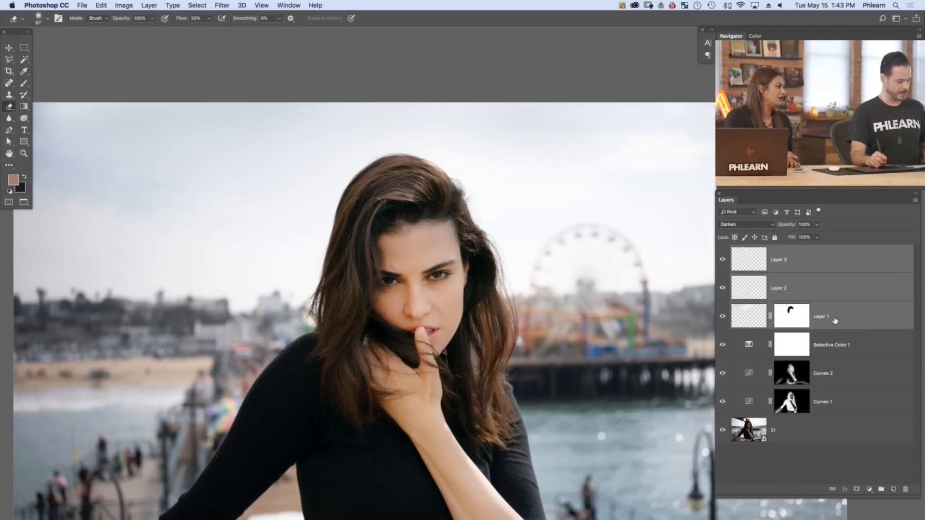
{"action": "key", "text": "super+g"}
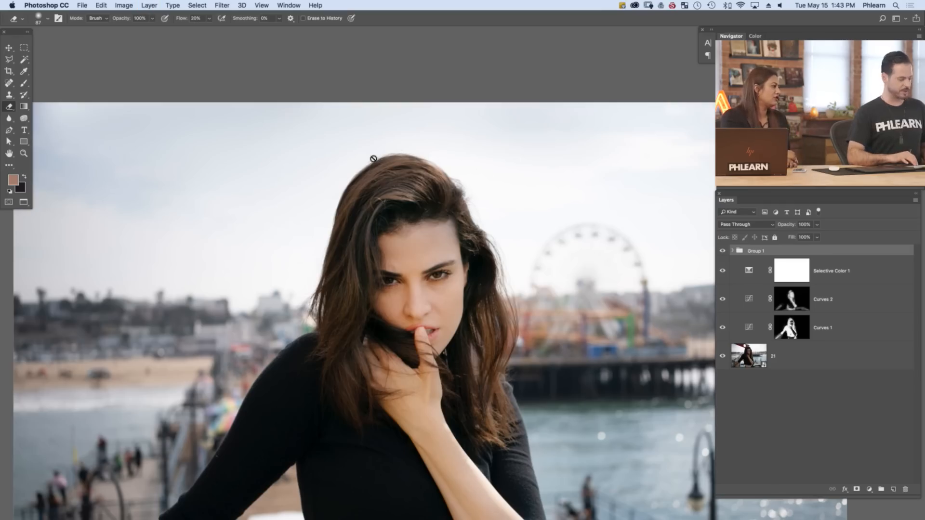
Compare the photo with Group 1 hidden and shown, both close up on the hair and in the full image
{"action": "key", "text": "super+equal"}
{"action": "key", "text": "super+equal"}
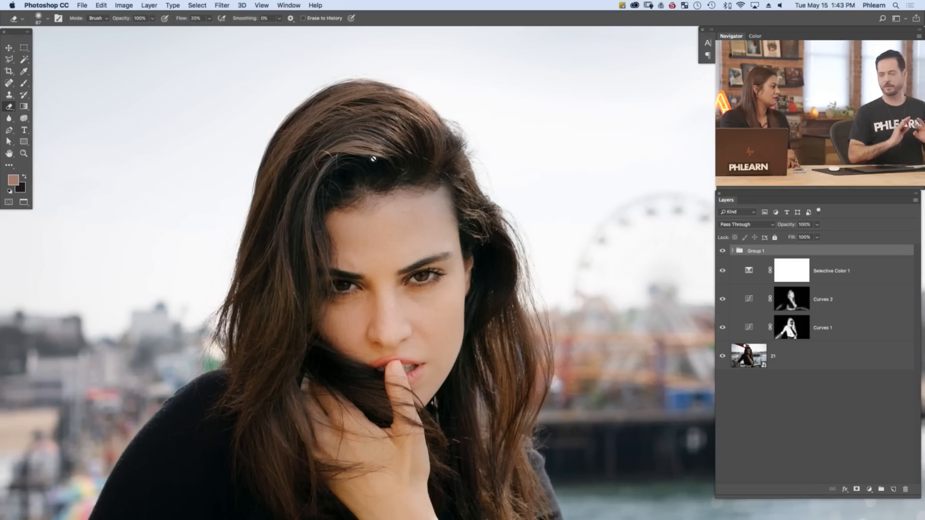
{"action": "key", "text": "super+minus"}
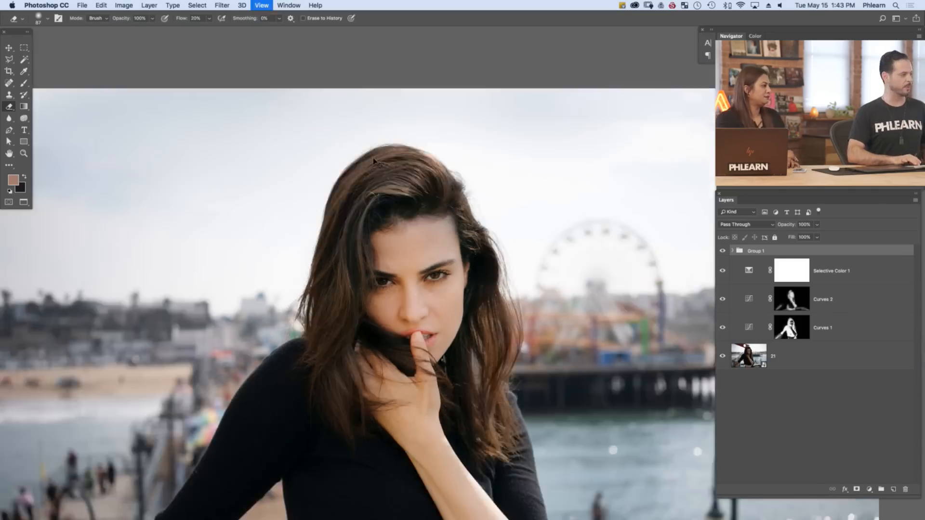
{"action": "left_click_drag", "start_coordinate": [433, 284], "coordinate": [415, 219]}
{"action": "left_click", "coordinate": [723, 251]}
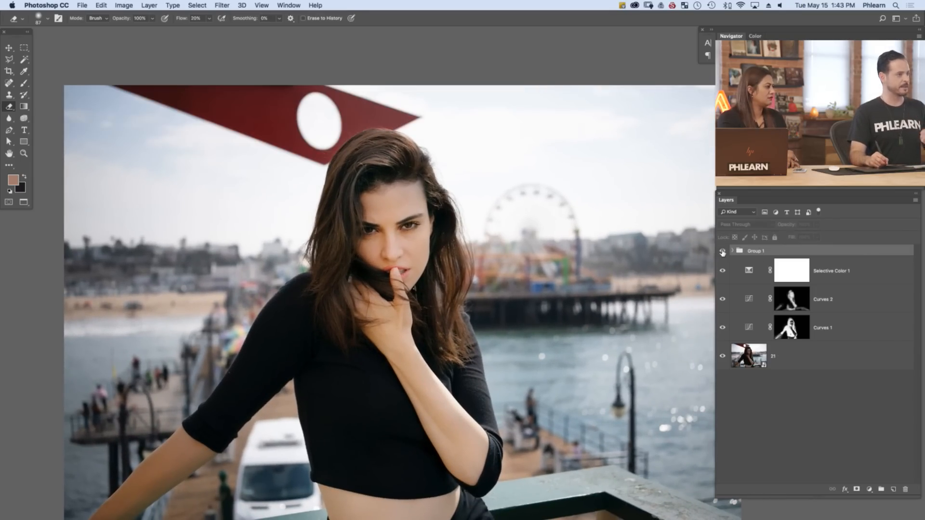
{"action": "left_click", "coordinate": [723, 252]}
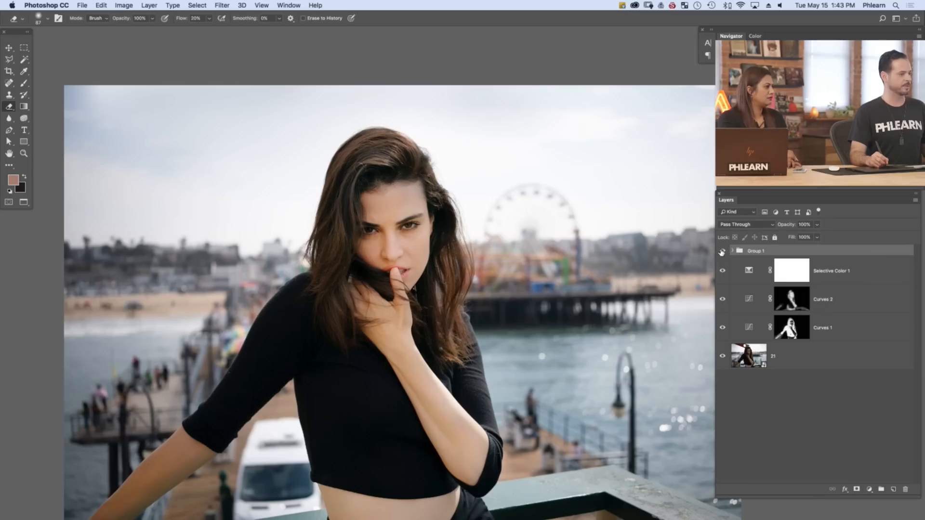
{"action": "left_click", "coordinate": [723, 251]}
{"action": "left_click", "coordinate": [722, 251]}
{"action": "left_click", "coordinate": [722, 251]}
{"action": "left_click", "coordinate": [723, 251]}
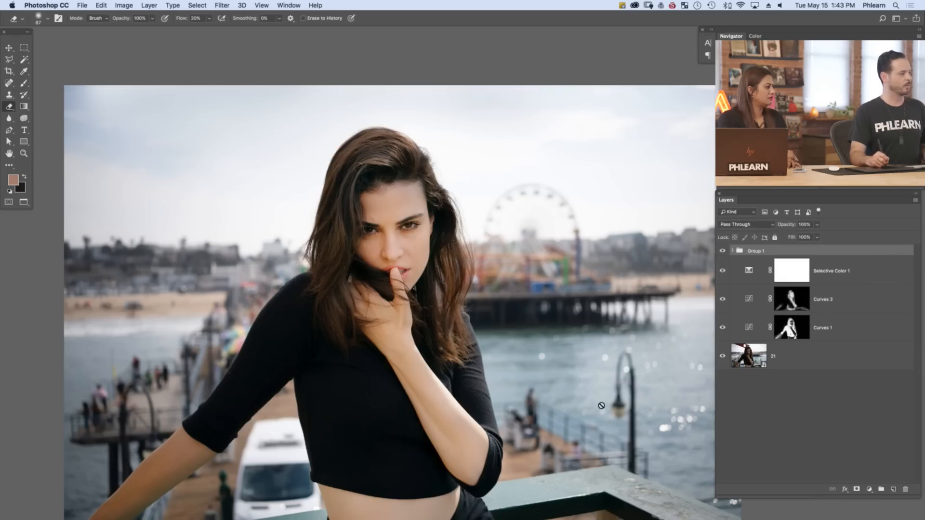
{"action": "scroll", "coordinate": [601, 405], "scroll_direction": "down", "scroll_amount": 5}
{"action": "left_click_drag", "start_coordinate": [569, 332], "coordinate": [559, 336]}
{"action": "left_click", "coordinate": [723, 252]}
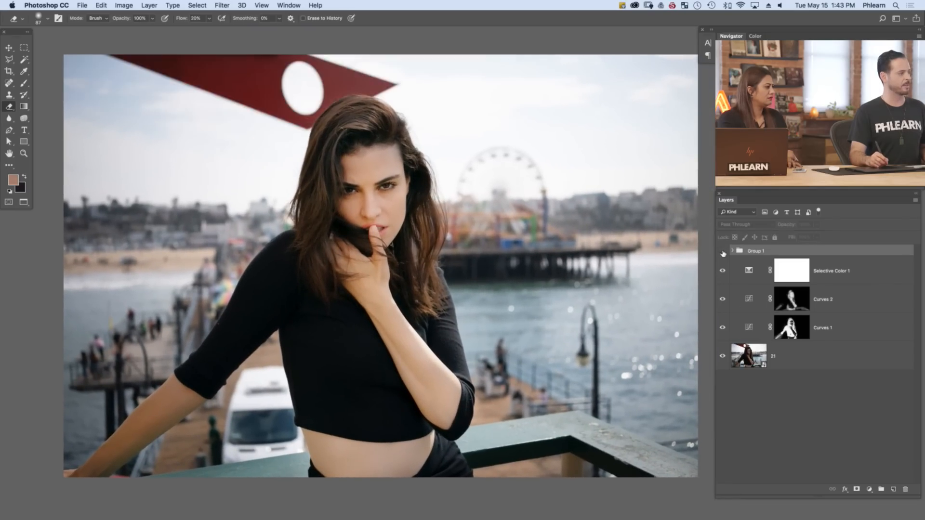
{"action": "left_click", "coordinate": [723, 252]}
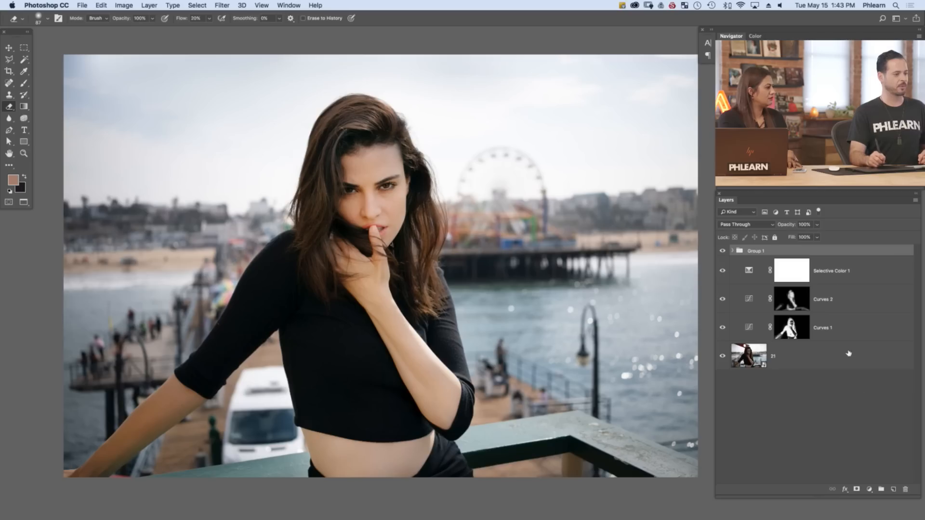
Add a Hue/Saturation adjustment layer, target the Reds using a color sampled from the woman's face, and set their saturation to -17
{"action": "left_click", "coordinate": [869, 489]}
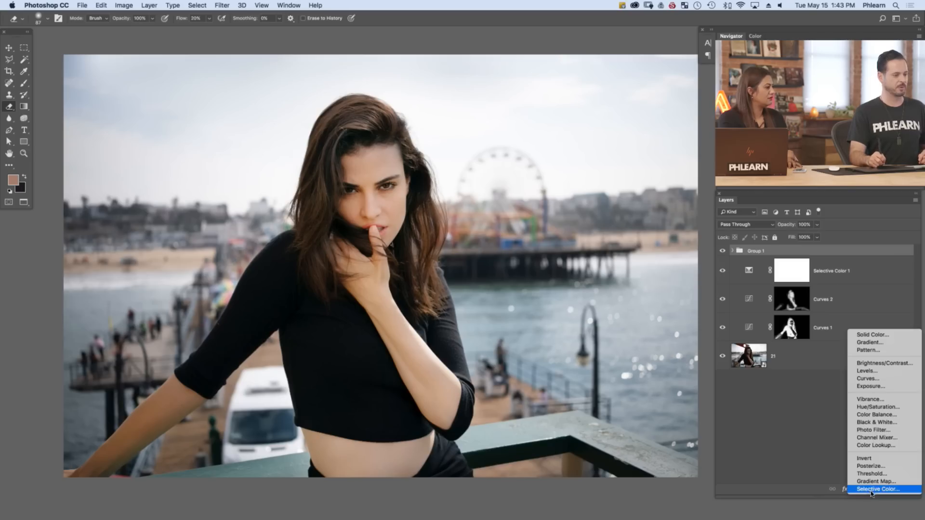
{"action": "left_click", "coordinate": [867, 408]}
{"action": "left_click", "coordinate": [111, 82]}
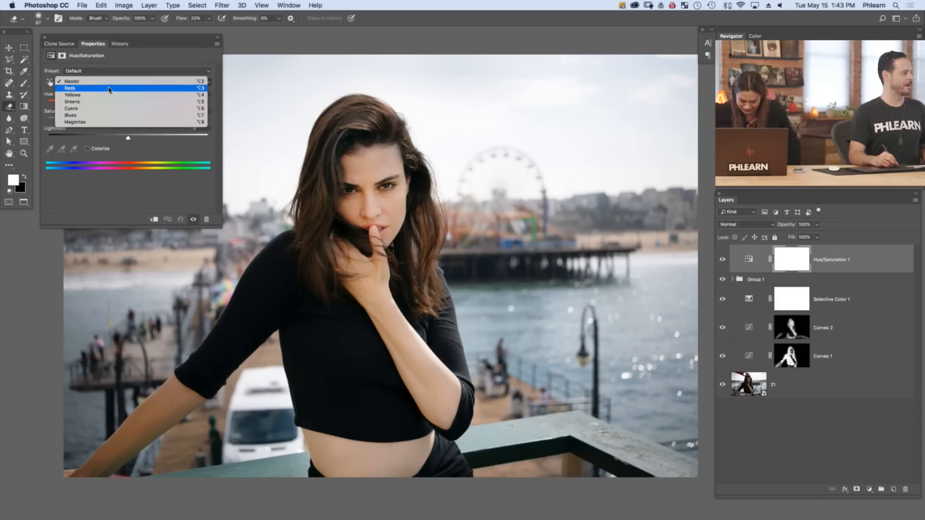
{"action": "left_click", "coordinate": [111, 90]}
{"action": "left_click", "coordinate": [60, 149]}
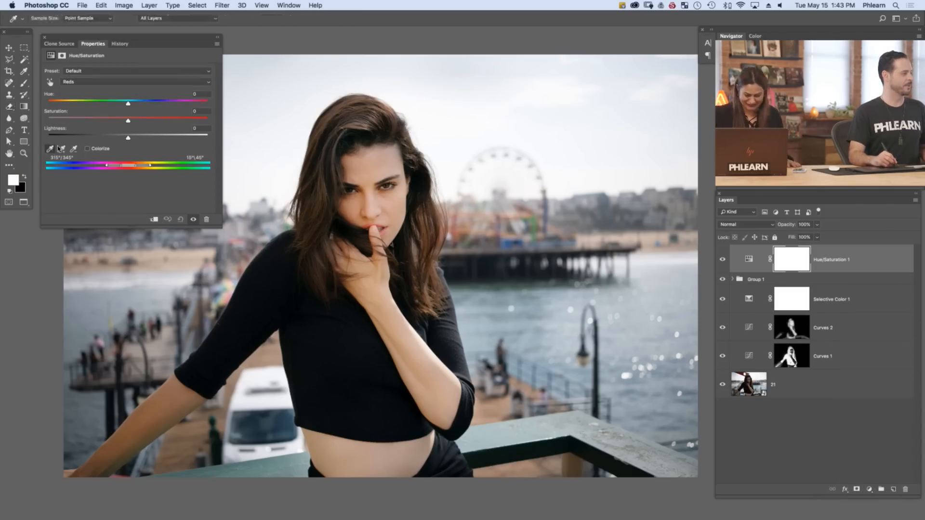
{"action": "left_click", "coordinate": [360, 201]}
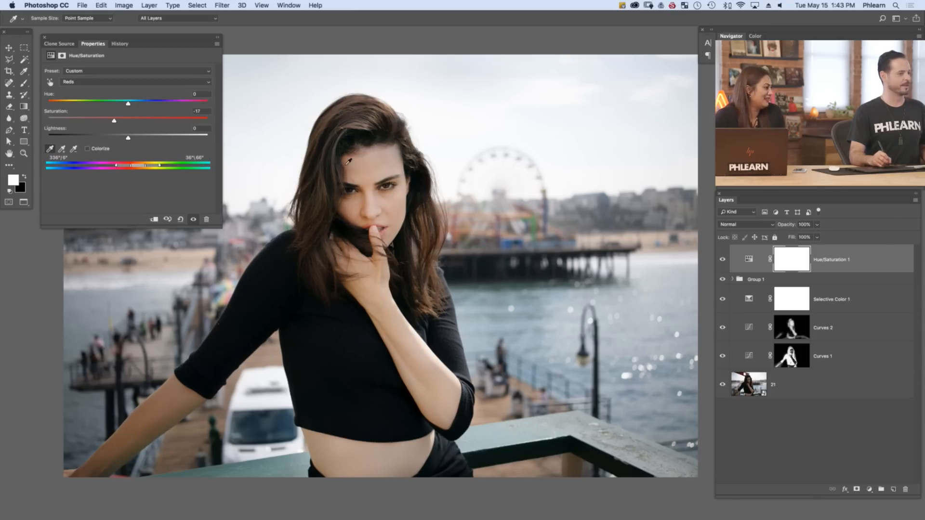
Split the Hue/Saturation 1 layer's Blend If highlight limit for the underlying layer to 233 / 255, and apply the layer style
{"action": "double_click", "coordinate": [850, 261]}
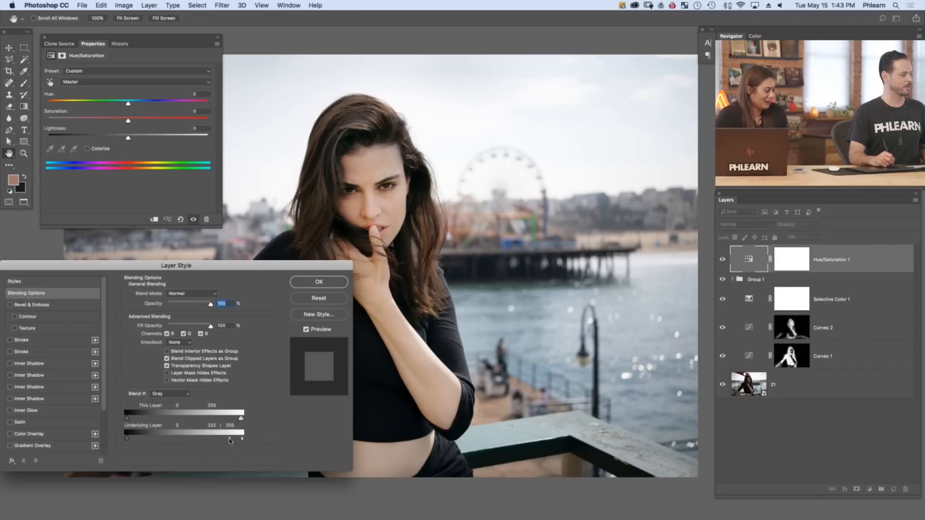
{"action": "left_click", "coordinate": [314, 282]}
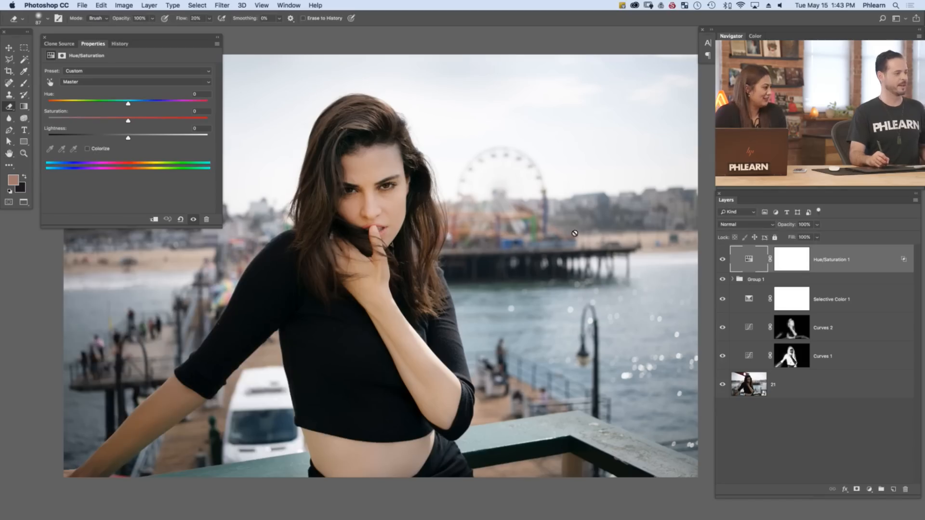
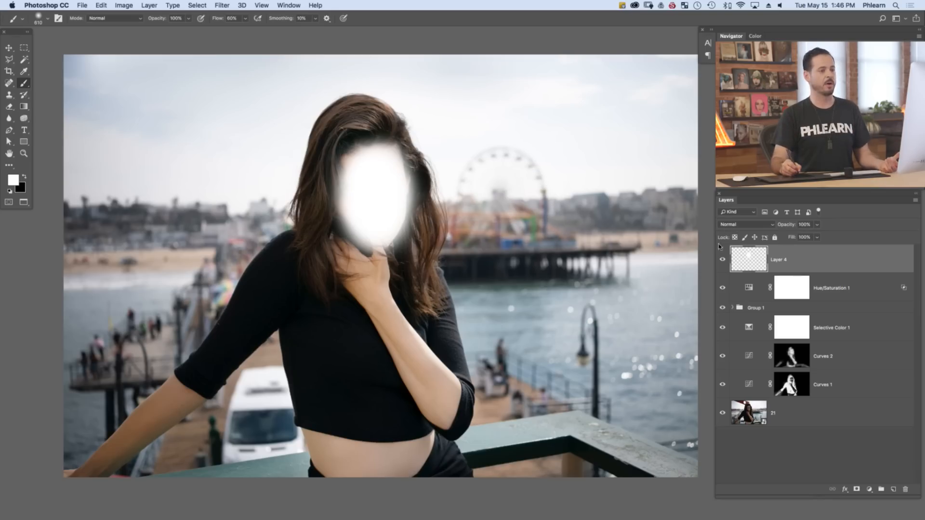
Set Layer 4's blend mode to Soft Light and compare the face with the layer hidden and shown
{"action": "left_click", "coordinate": [731, 229]}
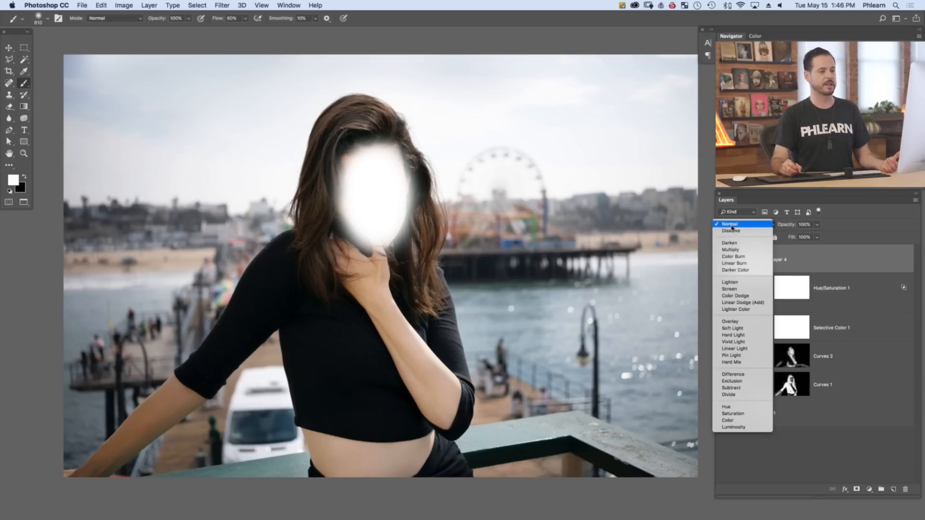
{"action": "left_click", "coordinate": [732, 328]}
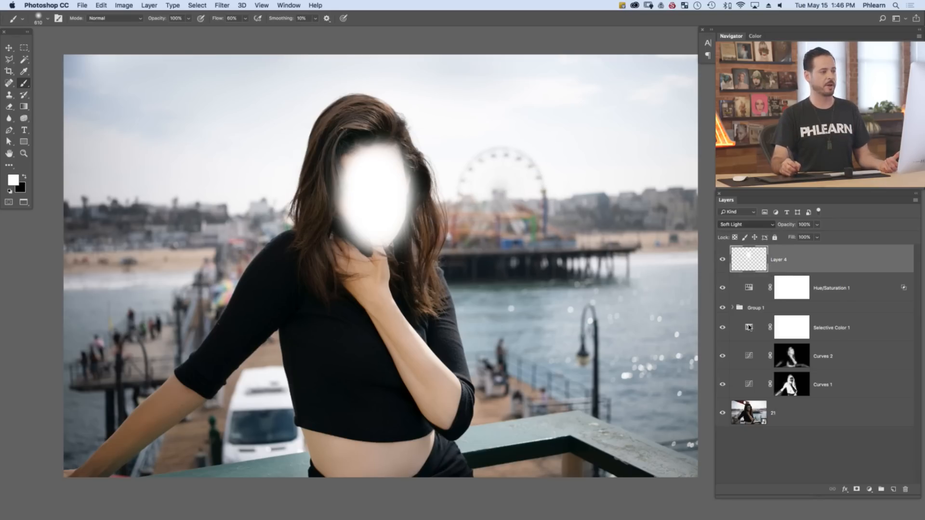
{"action": "left_click", "coordinate": [722, 262]}
{"action": "left_click", "coordinate": [723, 261]}
{"action": "left_click", "coordinate": [723, 261]}
{"action": "left_click", "coordinate": [723, 261]}
{"action": "left_click", "coordinate": [723, 261]}
{"action": "left_click", "coordinate": [723, 262]}
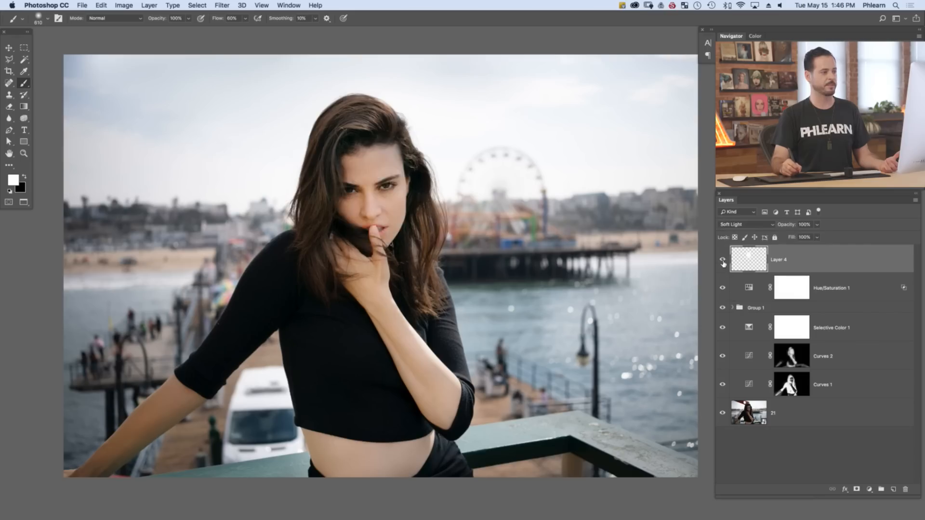
{"action": "left_click", "coordinate": [723, 261]}
Try black brush strokes over the woman's face on Layer 4 and clear all paint from the layer
{"action": "key", "text": "x"}
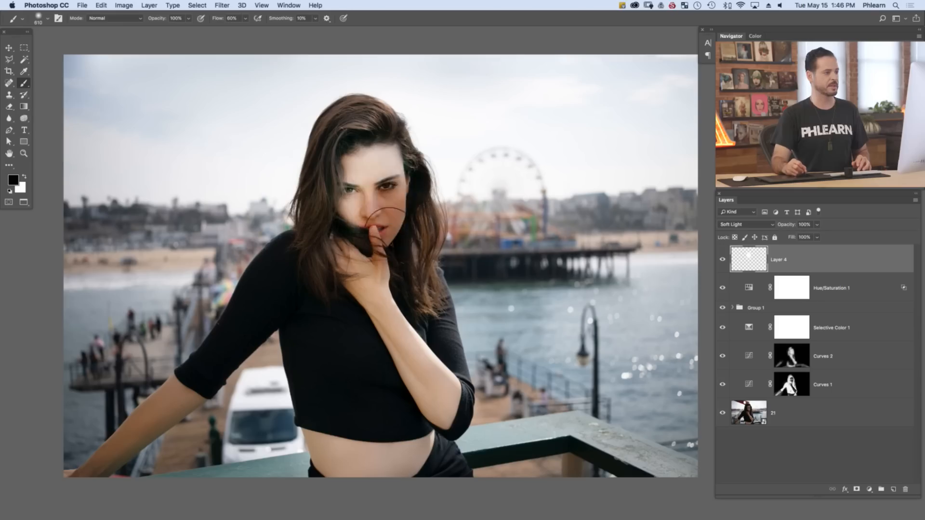
{"action": "mouse_move", "coordinate": [387, 224]}
{"action": "left_mouse_down"}
{"action": "mouse_move", "coordinate": [355, 181]}
{"action": "mouse_move", "coordinate": [371, 266]}
{"action": "mouse_move", "coordinate": [418, 239]}
{"action": "mouse_move", "coordinate": [408, 253]}
{"action": "mouse_move", "coordinate": [392, 248]}
{"action": "mouse_move", "coordinate": [377, 261]}
{"action": "mouse_move", "coordinate": [380, 184]}
{"action": "mouse_move", "coordinate": [350, 158]}
{"action": "mouse_move", "coordinate": [393, 228]}
{"action": "mouse_move", "coordinate": [376, 247]}
{"action": "mouse_move", "coordinate": [384, 173]}
{"action": "mouse_move", "coordinate": [369, 150]}
{"action": "left_mouse_up"}
{"action": "key", "text": "x"}
{"action": "key", "text": "x"}
{"action": "key", "text": "super+a"}
{"action": "key", "text": "Delete"}
{"action": "key", "text": "super+d"}
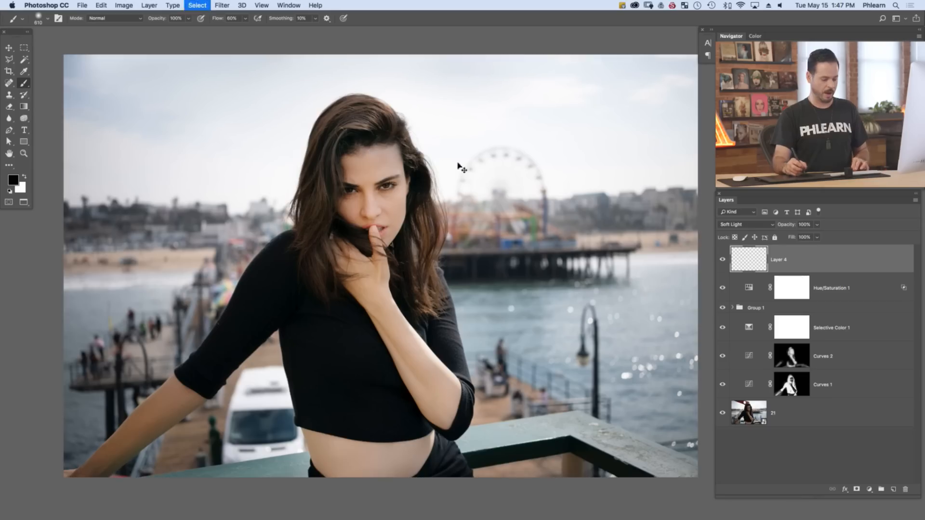
Try a white brush stroke on the woman's face and empty Layer 4 again
{"action": "key", "text": "x"}
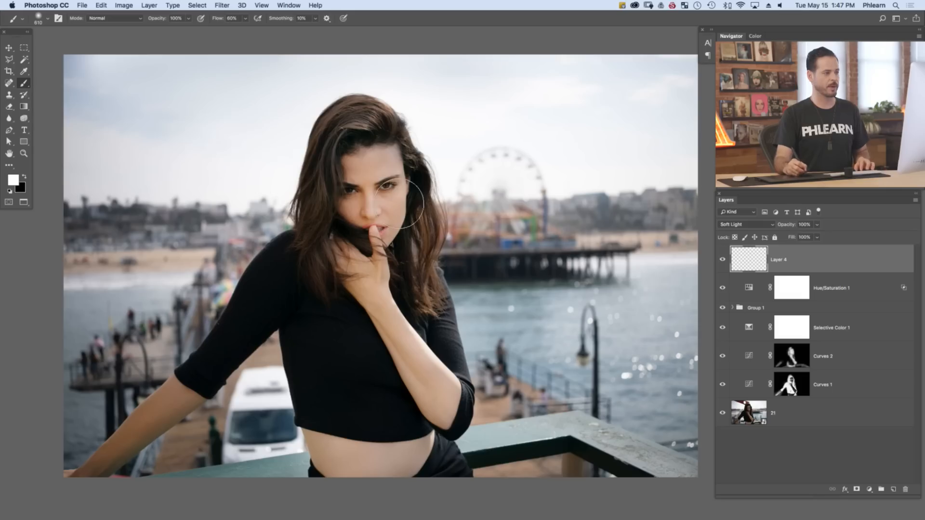
{"action": "mouse_move", "coordinate": [365, 180]}
{"action": "left_mouse_down"}
{"action": "mouse_move", "coordinate": [365, 150]}
{"action": "mouse_move", "coordinate": [376, 193]}
{"action": "left_mouse_up"}
{"action": "key", "text": "super+z"}
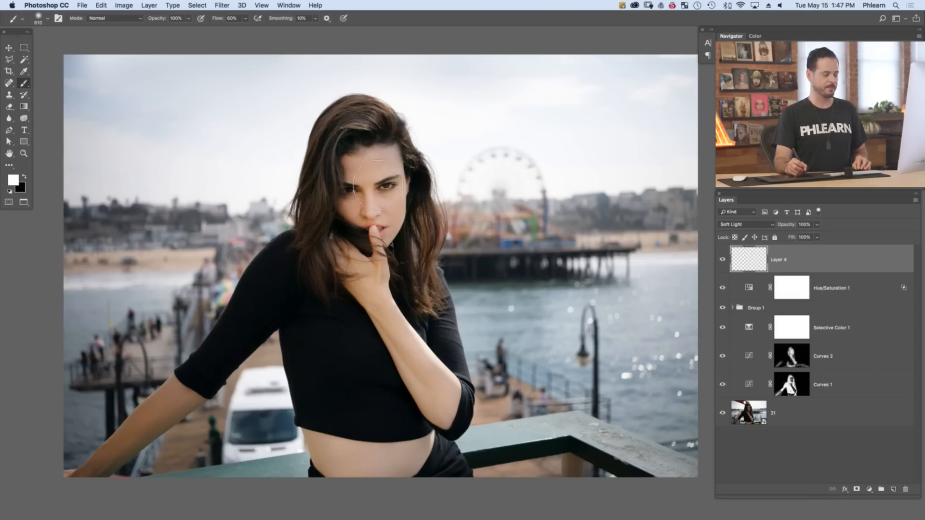
{"action": "key", "text": "bracketleft"}
{"action": "key", "text": "bracketleft"}
{"action": "key", "text": "bracketleft"}
{"action": "key", "text": "bracketleft"}
{"action": "key", "text": "bracketleft"}
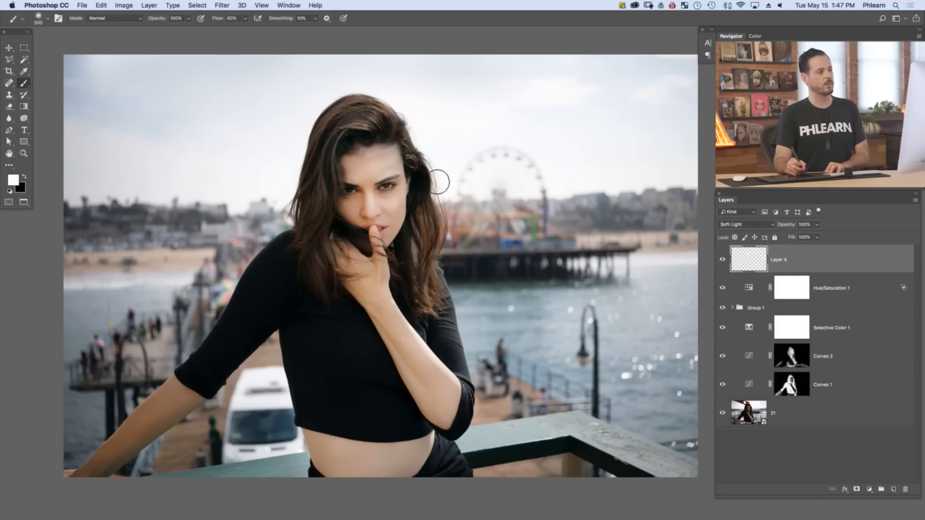
{"action": "key", "text": "bracketleft"}
{"action": "key", "text": "bracketleft"}
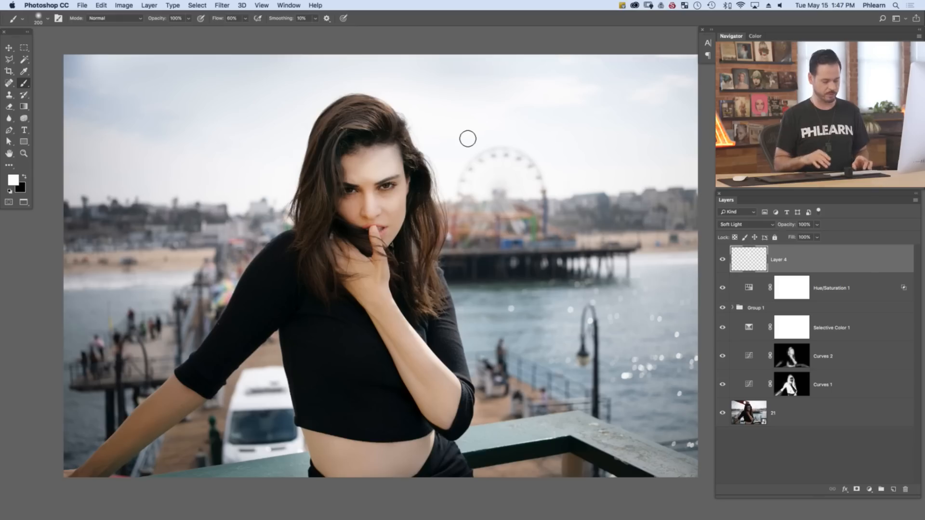
{"action": "key", "text": "super+a"}
{"action": "key", "text": "Delete"}
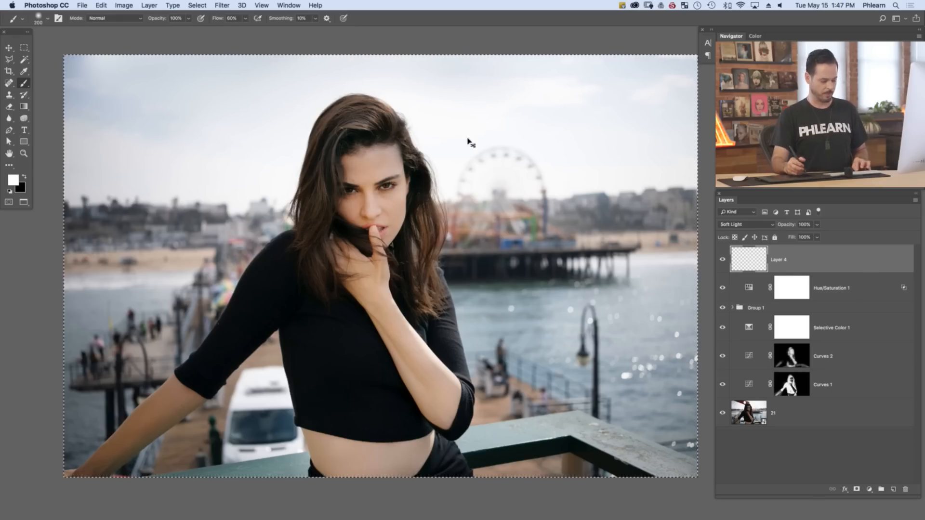
{"action": "key", "text": "super+d"}
Paint white over the woman's face on Layer 4 with a size 429 brush, and compare the layer hidden and shown
{"action": "left_click_drag", "start_coordinate": [370, 191], "coordinate": [380, 190]}
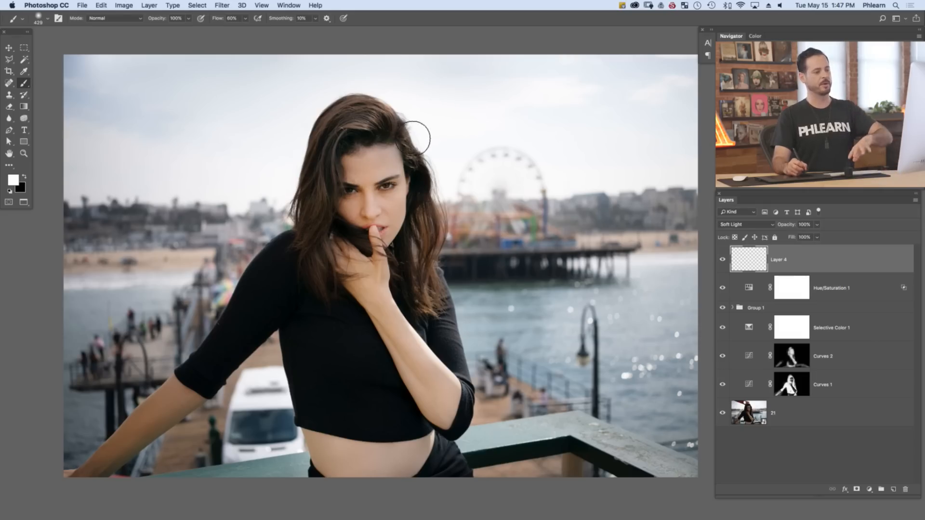
{"action": "mouse_move", "coordinate": [358, 171]}
{"action": "left_mouse_down"}
{"action": "mouse_move", "coordinate": [359, 202]}
{"action": "mouse_move", "coordinate": [376, 166]}
{"action": "mouse_move", "coordinate": [384, 182]}
{"action": "mouse_move", "coordinate": [381, 175]}
{"action": "mouse_move", "coordinate": [367, 206]}
{"action": "mouse_move", "coordinate": [374, 231]}
{"action": "left_mouse_up"}
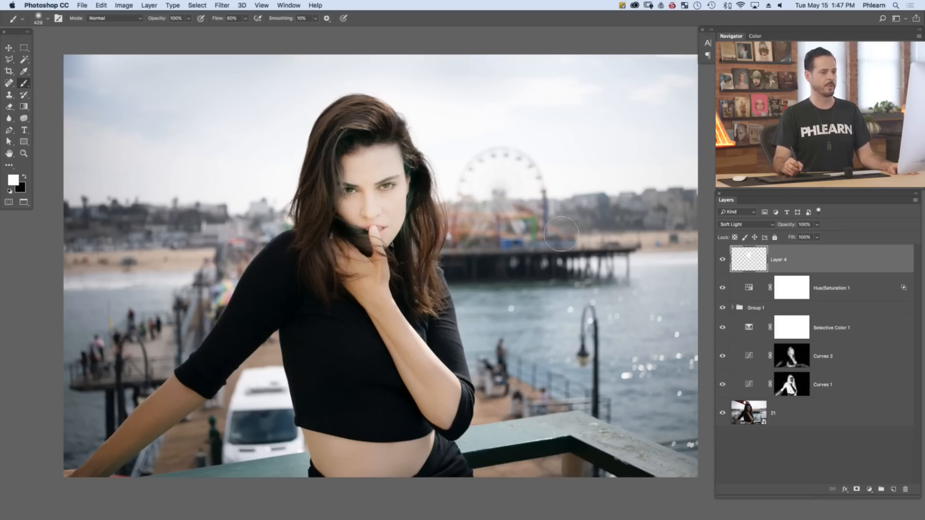
{"action": "left_click", "coordinate": [722, 260]}
{"action": "left_click", "coordinate": [723, 260]}
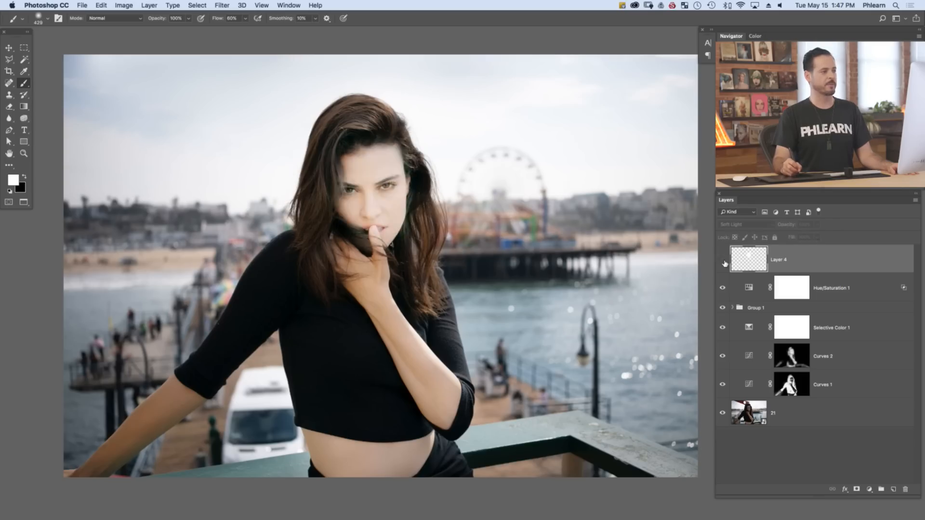
{"action": "left_click", "coordinate": [723, 259]}
{"action": "left_click", "coordinate": [722, 261]}
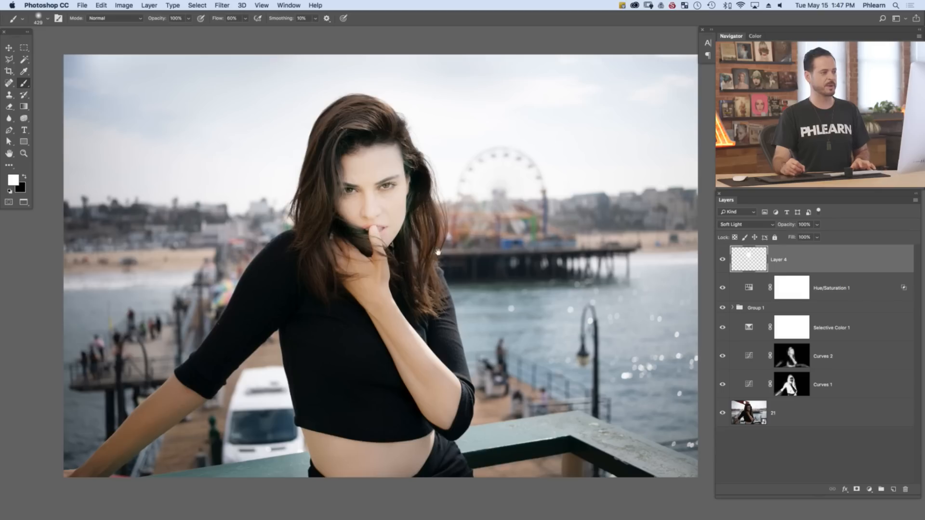
Split Layer 4's Blend If shadow limit for the underlying layer to 147 / 255, and apply the layer style
{"action": "left_click_drag", "start_coordinate": [442, 254], "coordinate": [459, 244]}
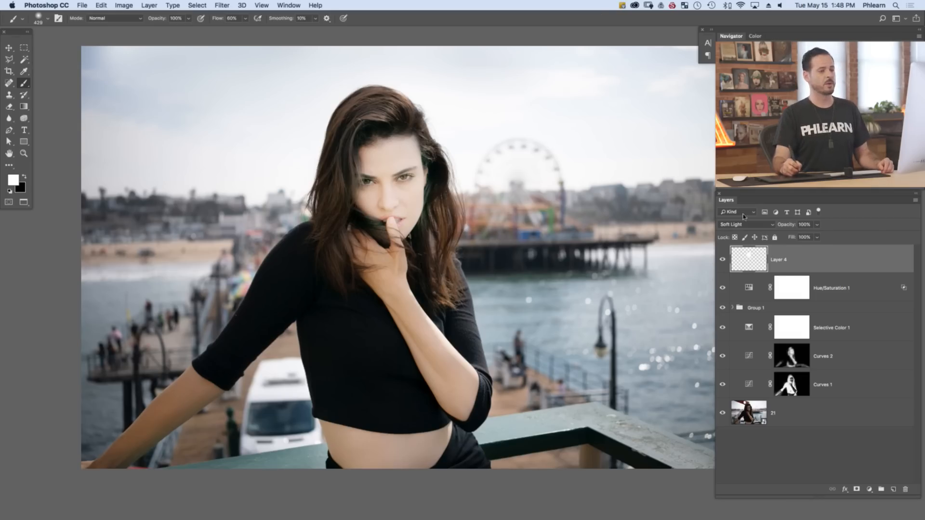
{"action": "double_click", "coordinate": [814, 262]}
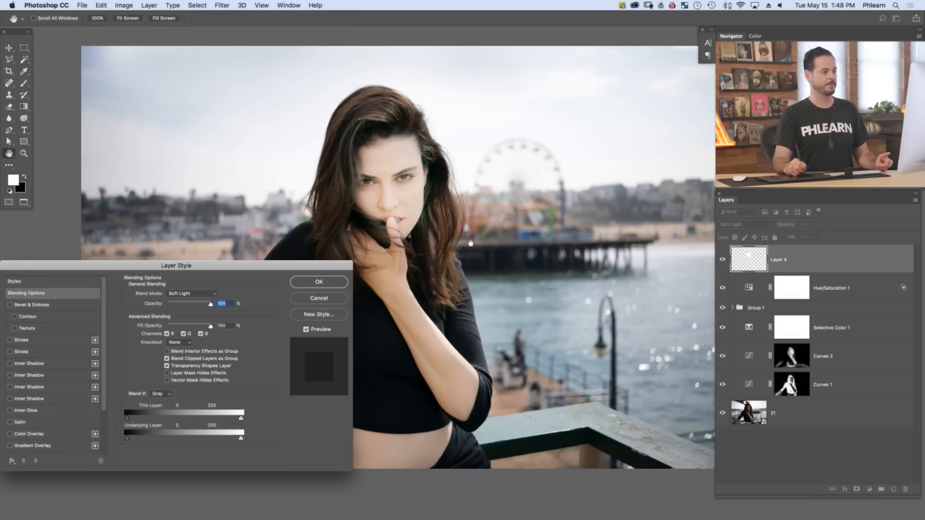
{"action": "left_click_drag", "start_coordinate": [470, 243], "coordinate": [547, 268]}
{"action": "left_click_drag", "start_coordinate": [251, 270], "coordinate": [279, 196]}
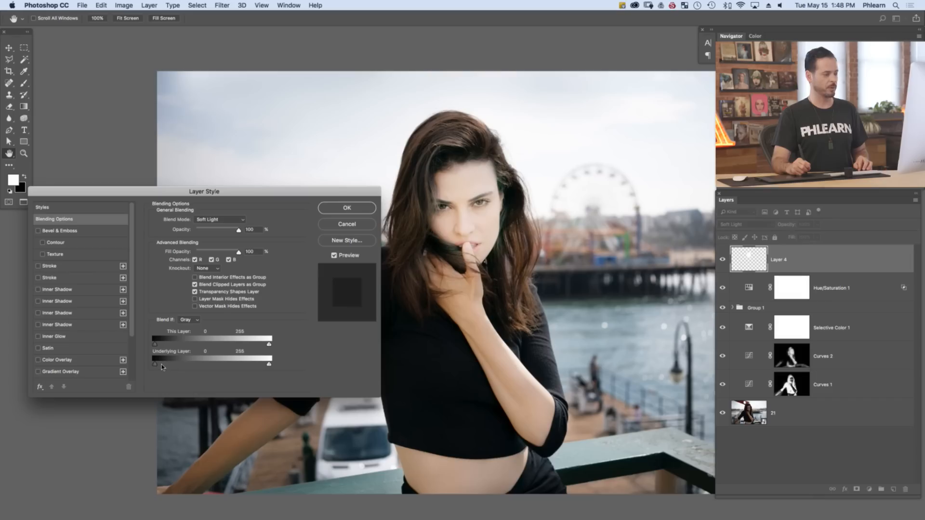
{"action": "left_click_drag", "start_coordinate": [158, 364], "coordinate": [156, 368]}
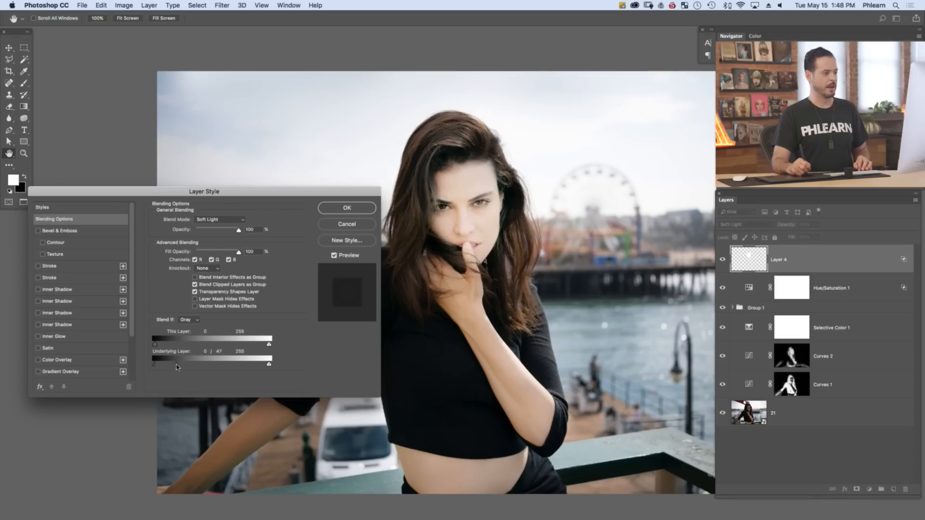
{"action": "left_click_drag", "start_coordinate": [192, 369], "coordinate": [274, 366]}
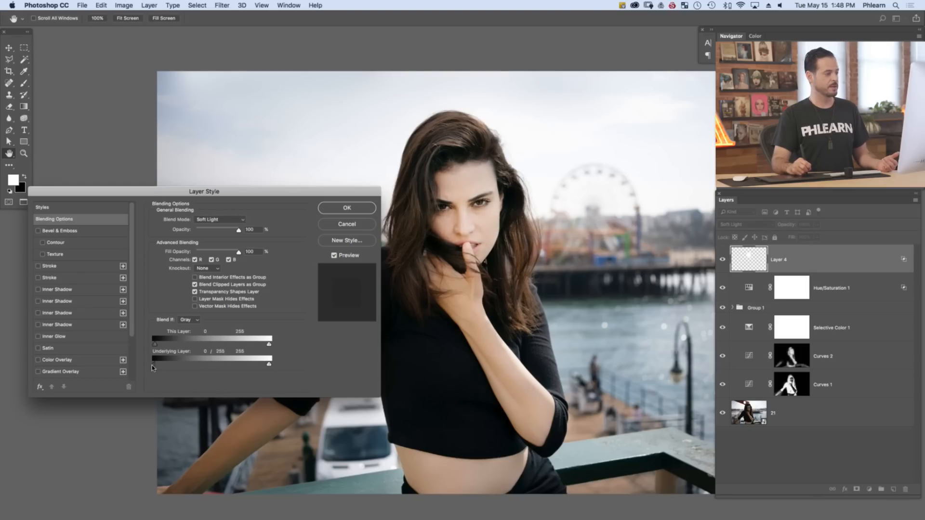
{"action": "left_click_drag", "start_coordinate": [172, 364], "coordinate": [223, 364]}
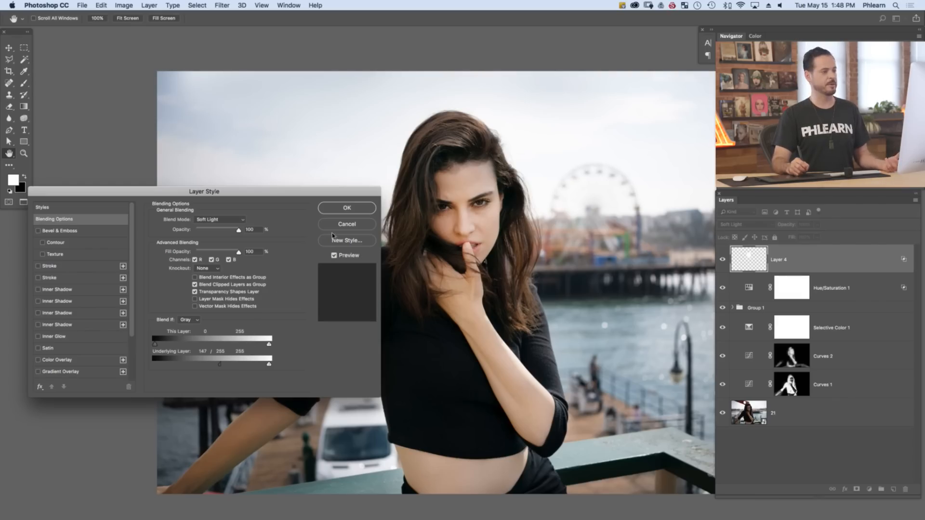
{"action": "left_click", "coordinate": [361, 210]}
{"action": "key", "text": "b"}
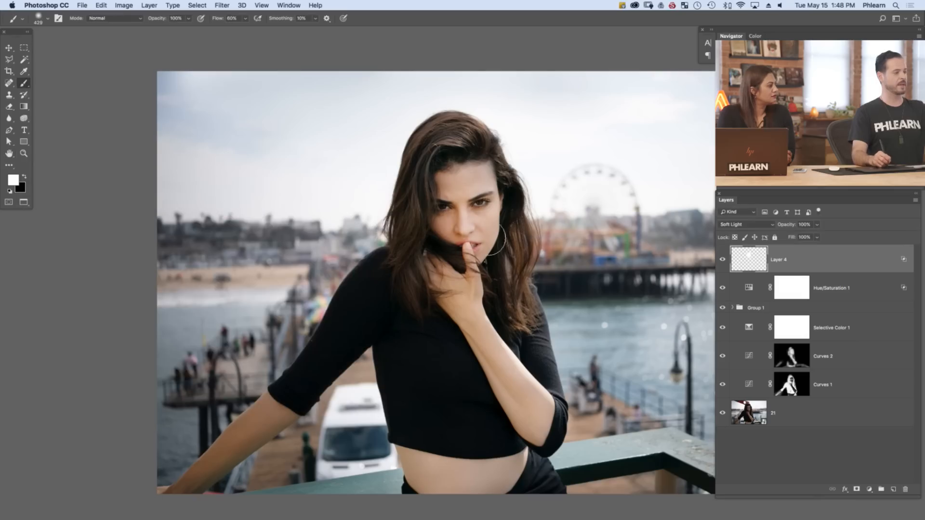
Compare the woman's face with Layer 4 hidden and shown
{"action": "left_click", "coordinate": [723, 263]}
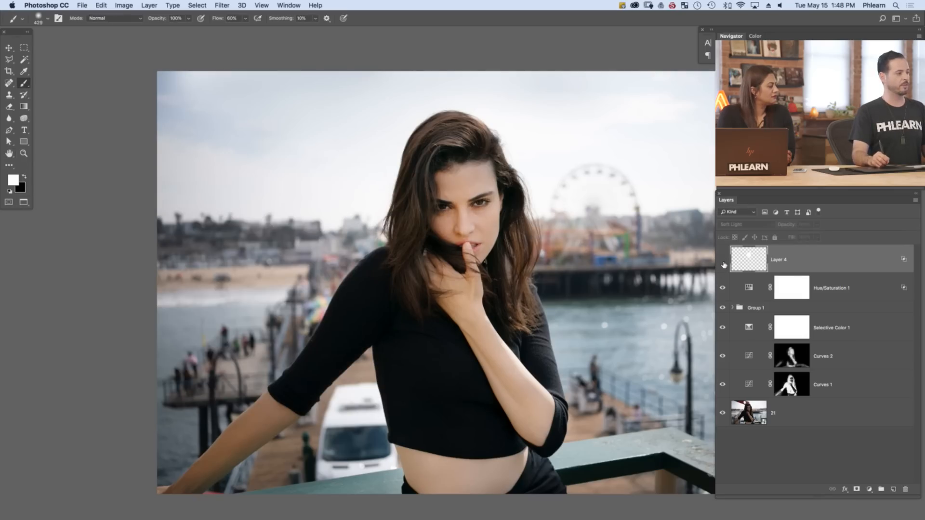
{"action": "left_click", "coordinate": [722, 263]}
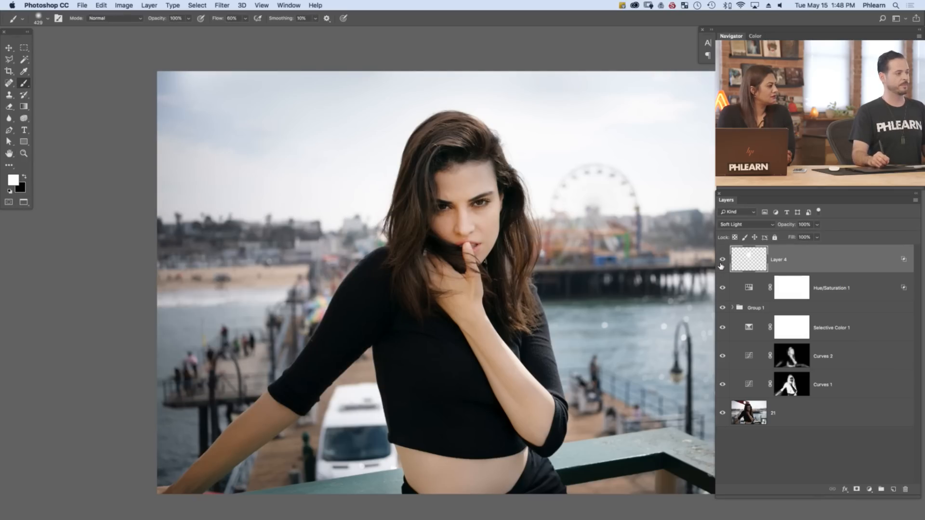
{"action": "left_click", "coordinate": [723, 262]}
{"action": "left_click", "coordinate": [721, 263]}
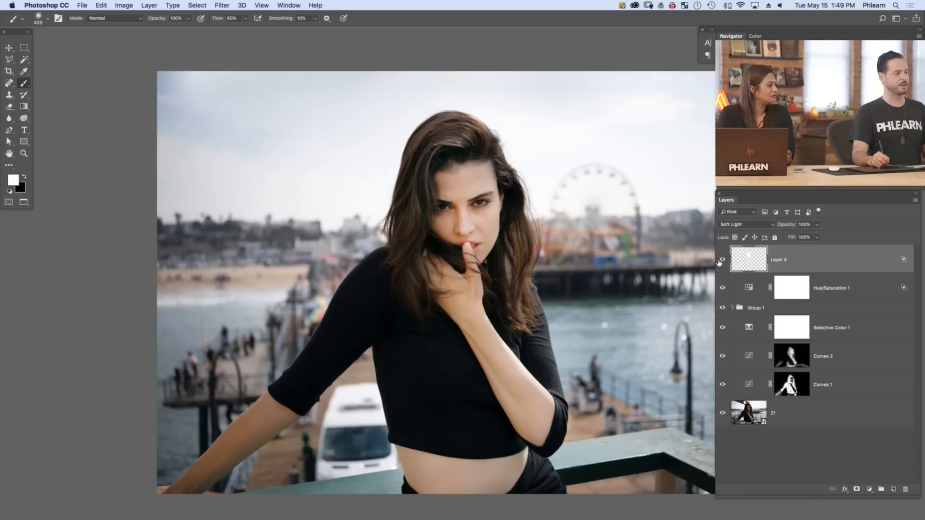
{"action": "left_click", "coordinate": [722, 262]}
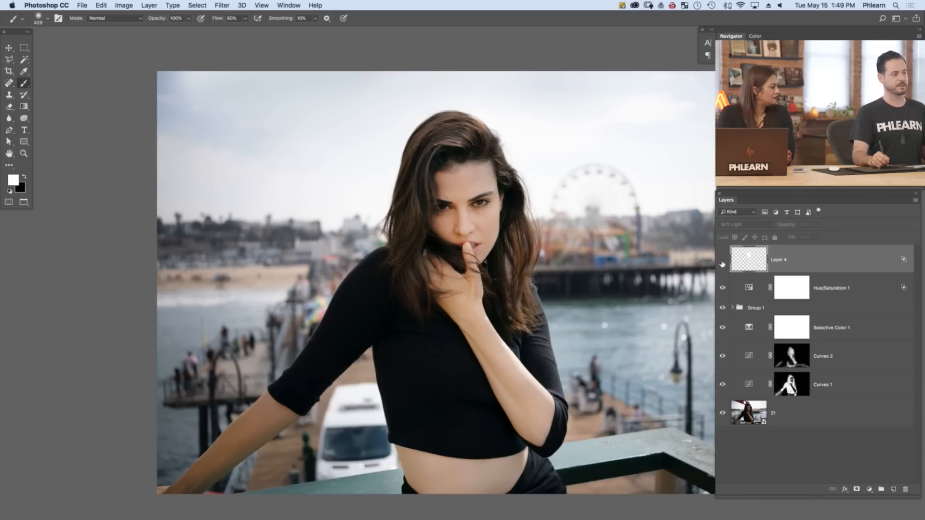
{"action": "left_click", "coordinate": [722, 263]}
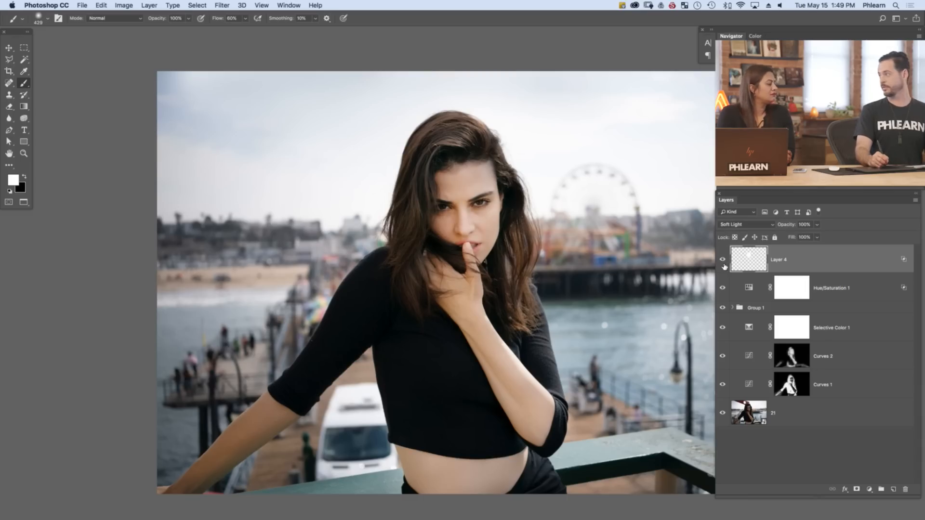
{"action": "left_click", "coordinate": [723, 262]}
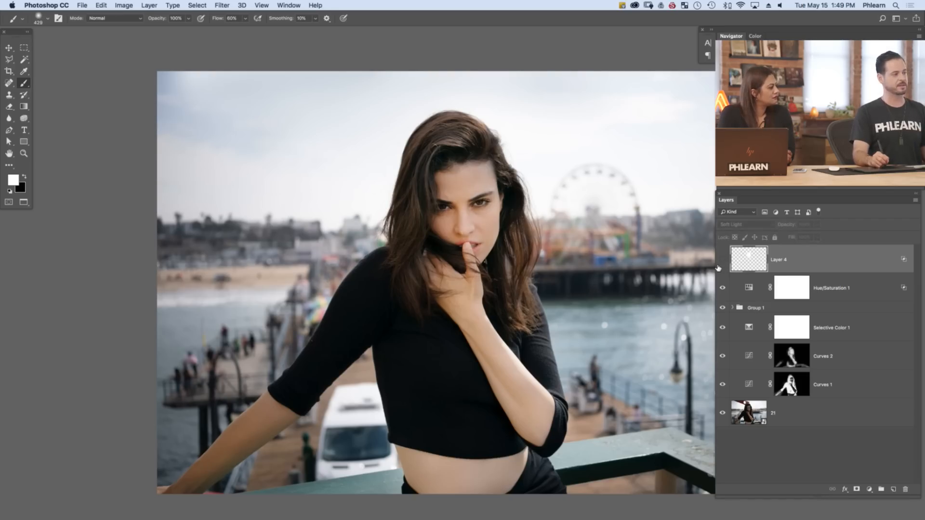
{"action": "left_click", "coordinate": [723, 263]}
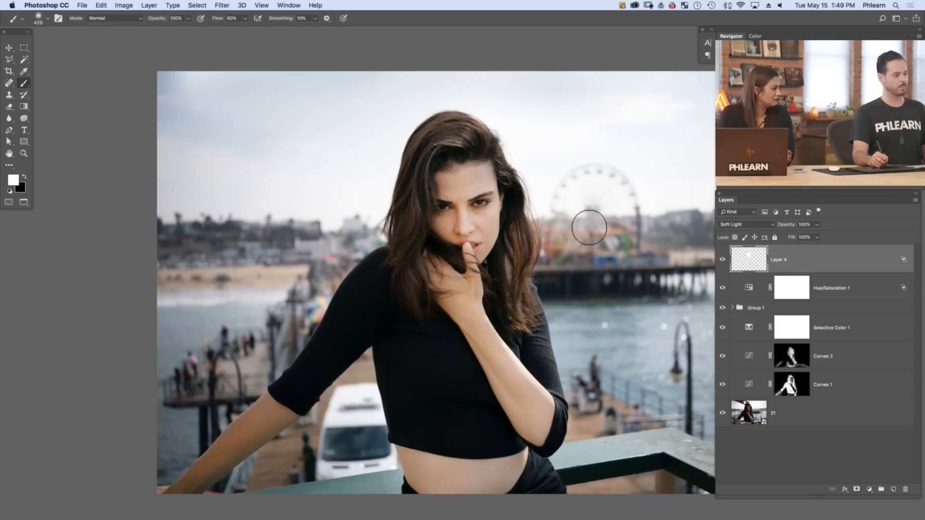
{"action": "left_click", "coordinate": [721, 263]}
{"action": "left_click", "coordinate": [721, 264]}
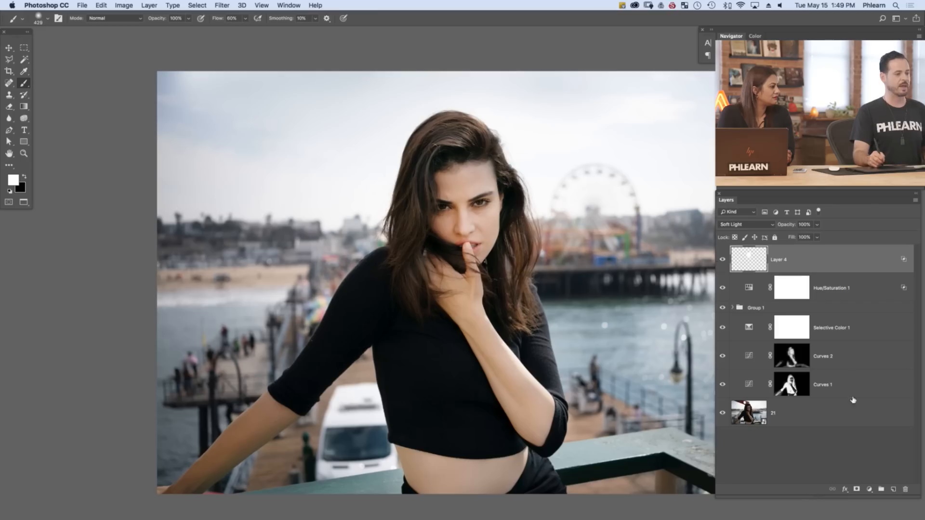
Add a new layer above Layer 4 and paint black over the hair on both sides of the woman's face
{"action": "left_click", "coordinate": [895, 490]}
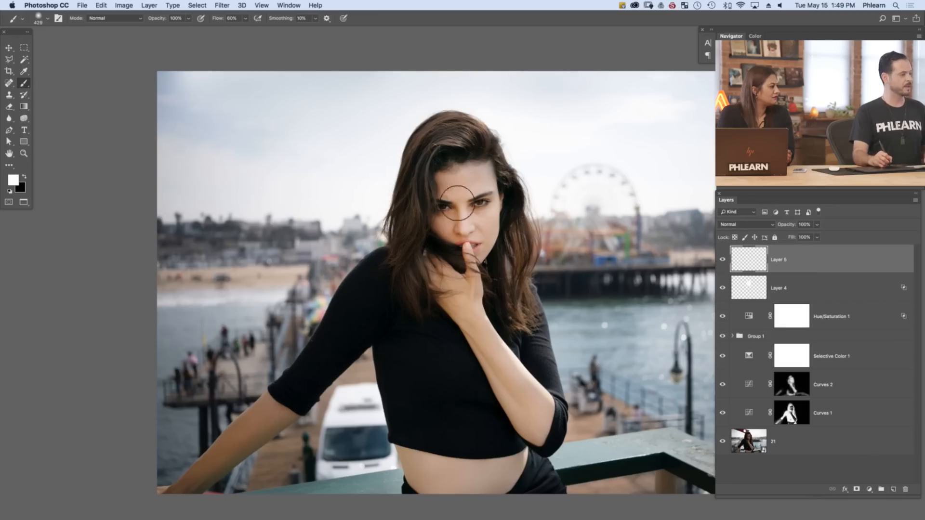
{"action": "mouse_move", "coordinate": [460, 247]}
{"action": "left_mouse_down"}
{"action": "mouse_move", "coordinate": [439, 254]}
{"action": "mouse_move", "coordinate": [421, 225]}
{"action": "mouse_move", "coordinate": [442, 256]}
{"action": "mouse_move", "coordinate": [487, 246]}
{"action": "mouse_move", "coordinate": [470, 261]}
{"action": "mouse_move", "coordinate": [488, 240]}
{"action": "mouse_move", "coordinate": [494, 194]}
{"action": "mouse_move", "coordinate": [489, 237]}
{"action": "mouse_move", "coordinate": [494, 214]}
{"action": "mouse_move", "coordinate": [492, 183]}
{"action": "left_mouse_up"}
{"action": "key", "text": "x"}
{"action": "mouse_move", "coordinate": [427, 170]}
{"action": "left_mouse_down"}
{"action": "mouse_move", "coordinate": [413, 216]}
{"action": "mouse_move", "coordinate": [415, 156]}
{"action": "mouse_move", "coordinate": [402, 246]}
{"action": "mouse_move", "coordinate": [404, 196]}
{"action": "mouse_move", "coordinate": [409, 234]}
{"action": "left_mouse_up"}
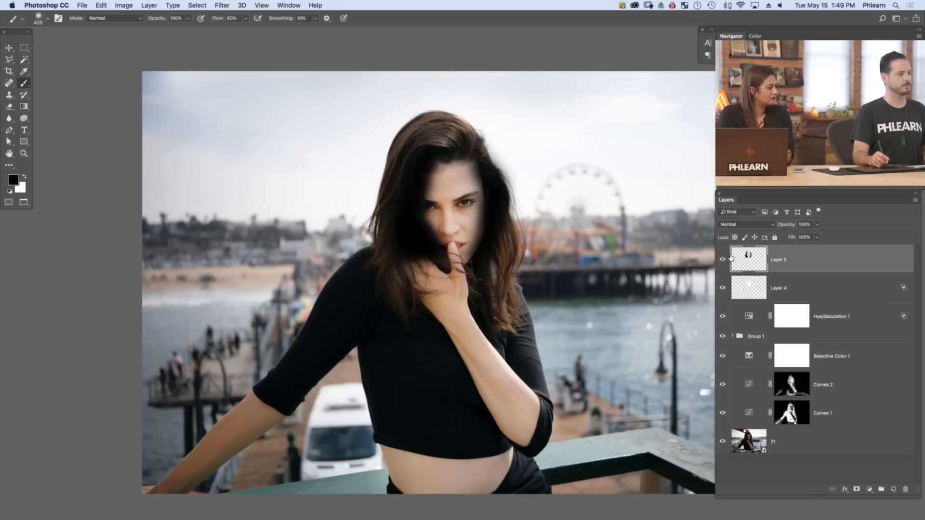
Set Layer 5's blend mode to Soft Light and compare the hair with the layer hidden and shown
{"action": "left_click", "coordinate": [734, 227]}
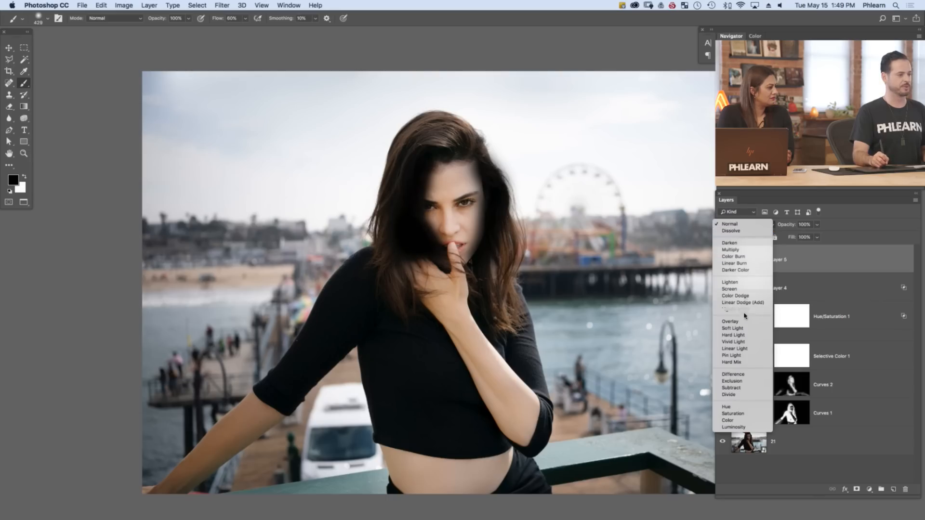
{"action": "left_click", "coordinate": [744, 330]}
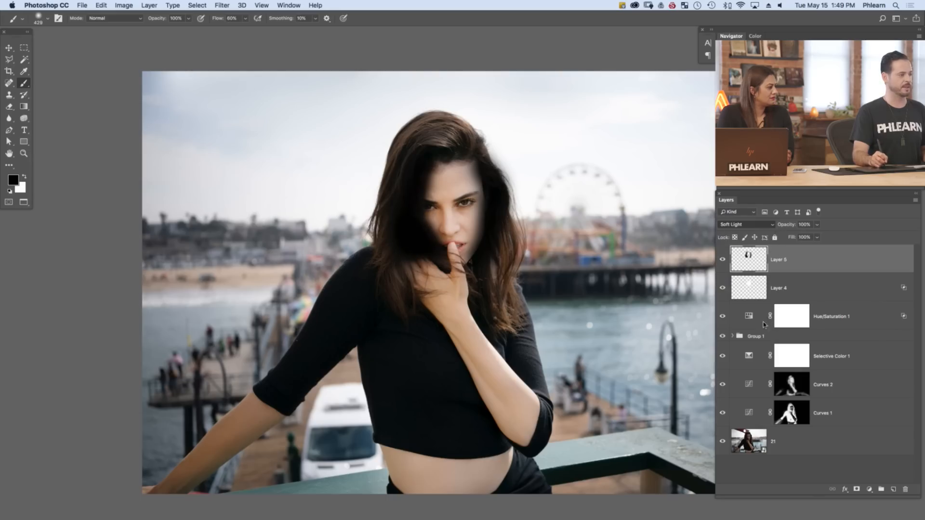
{"action": "left_click", "coordinate": [723, 260]}
{"action": "left_click", "coordinate": [723, 260]}
{"action": "left_click", "coordinate": [723, 260]}
{"action": "left_click", "coordinate": [723, 261]}
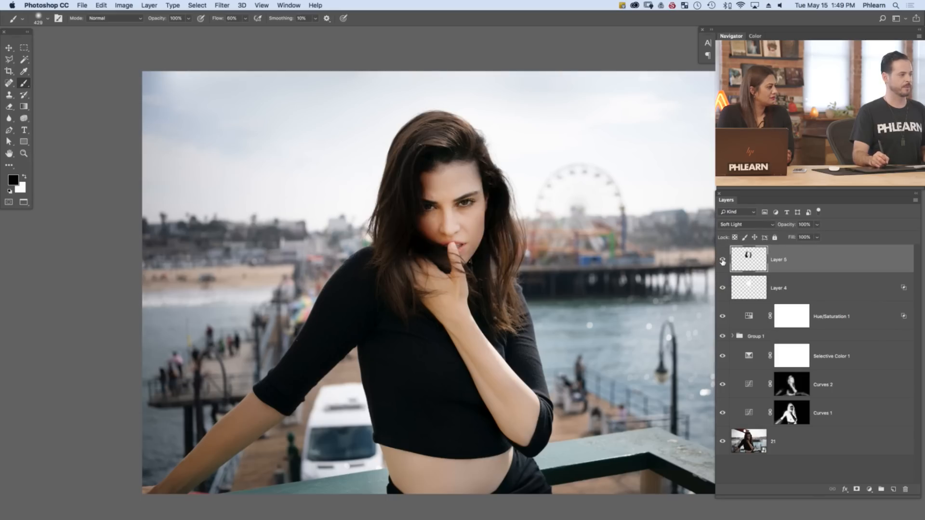
Split Layer 5's Blend If highlight limit for the underlying layer to 0 / 56, and apply the layer style
{"action": "double_click", "coordinate": [818, 262]}
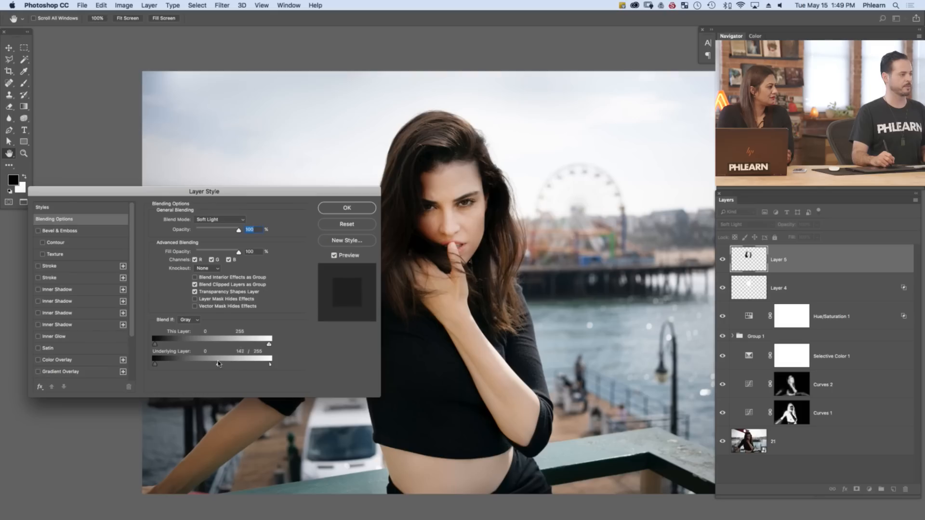
{"action": "left_click_drag", "start_coordinate": [195, 364], "coordinate": [161, 362]}
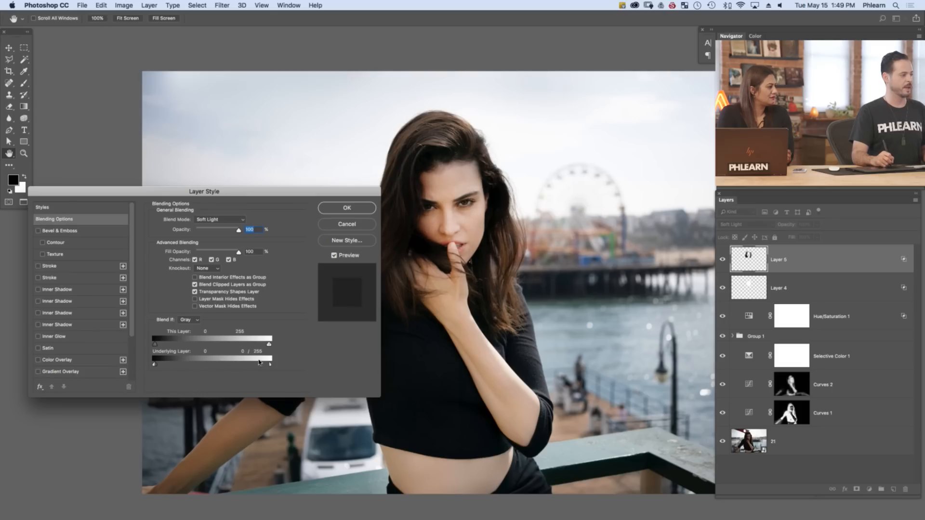
{"action": "left_click_drag", "start_coordinate": [230, 367], "coordinate": [177, 368]}
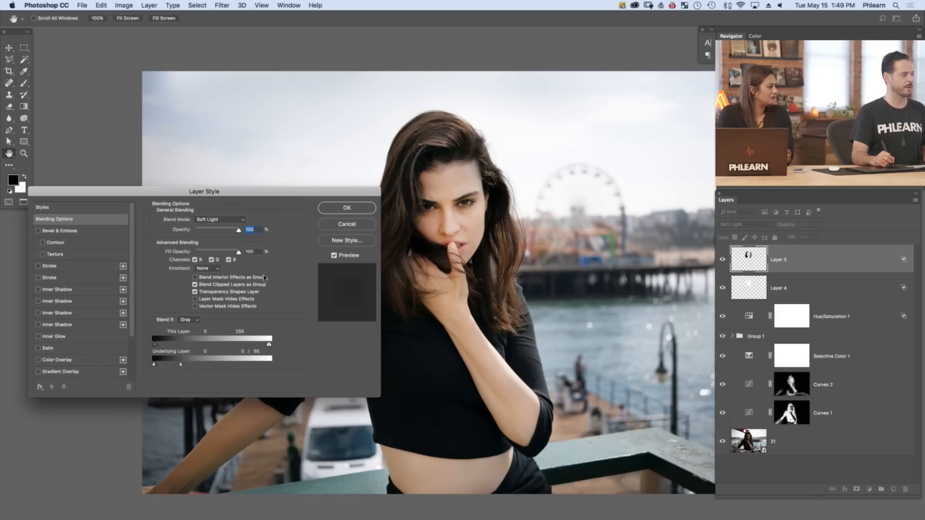
{"action": "left_click", "coordinate": [354, 212]}
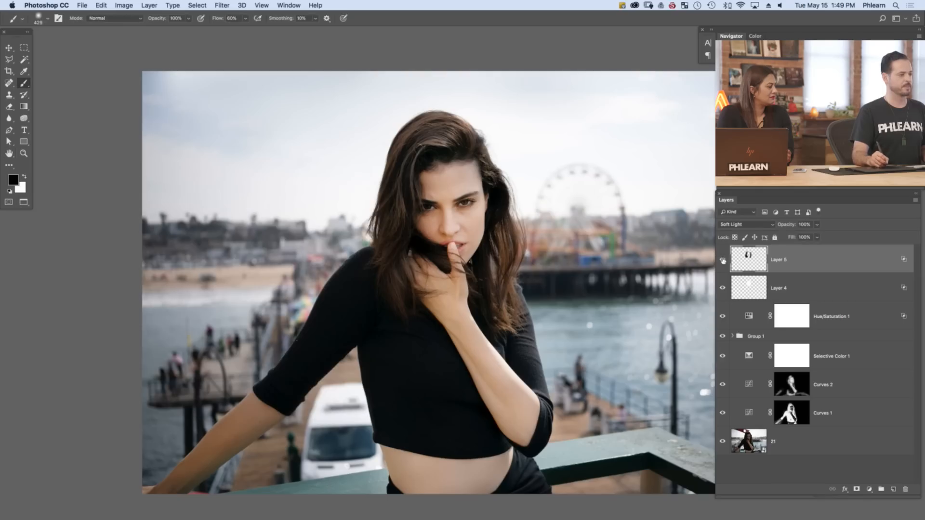
Compare the woman's hair with Layer 5 hidden and shown
{"action": "left_click", "coordinate": [722, 264]}
{"action": "left_click", "coordinate": [720, 265]}
{"action": "left_click", "coordinate": [720, 267]}
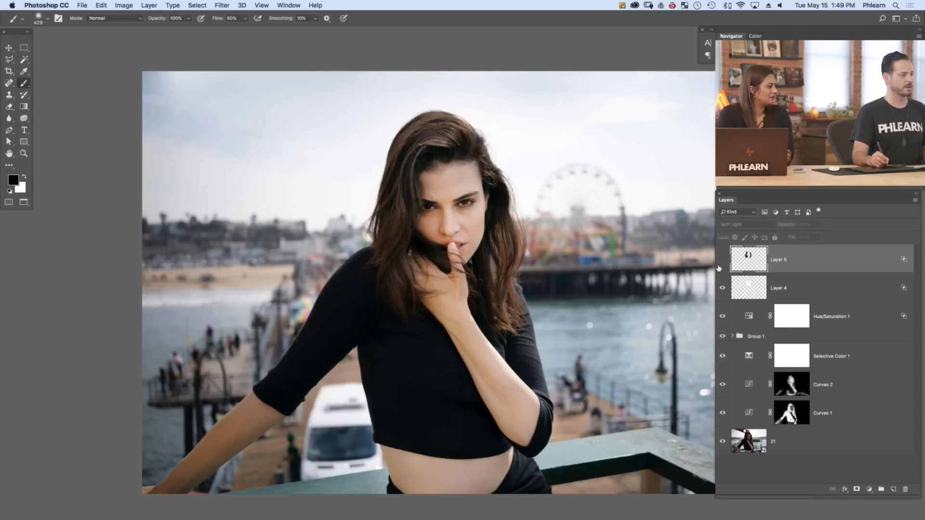
{"action": "left_click", "coordinate": [719, 268]}
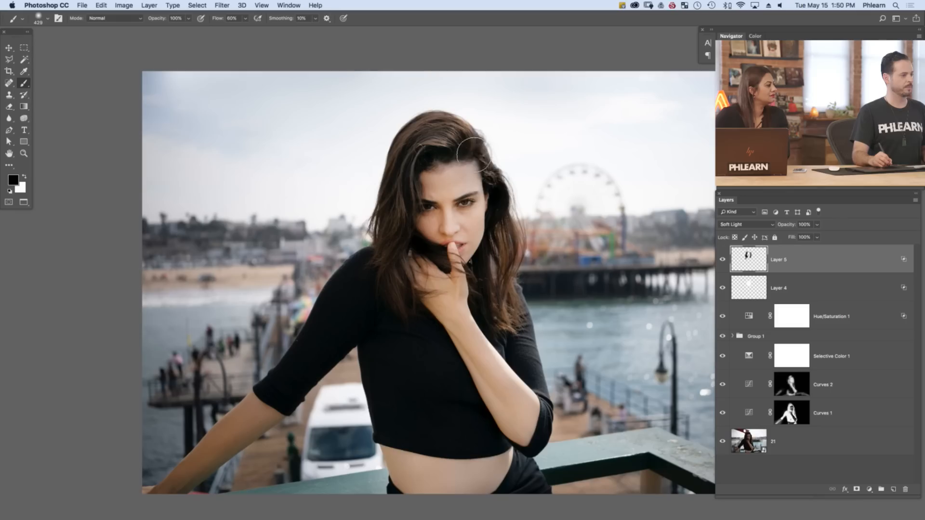
{"action": "left_click", "coordinate": [723, 264]}
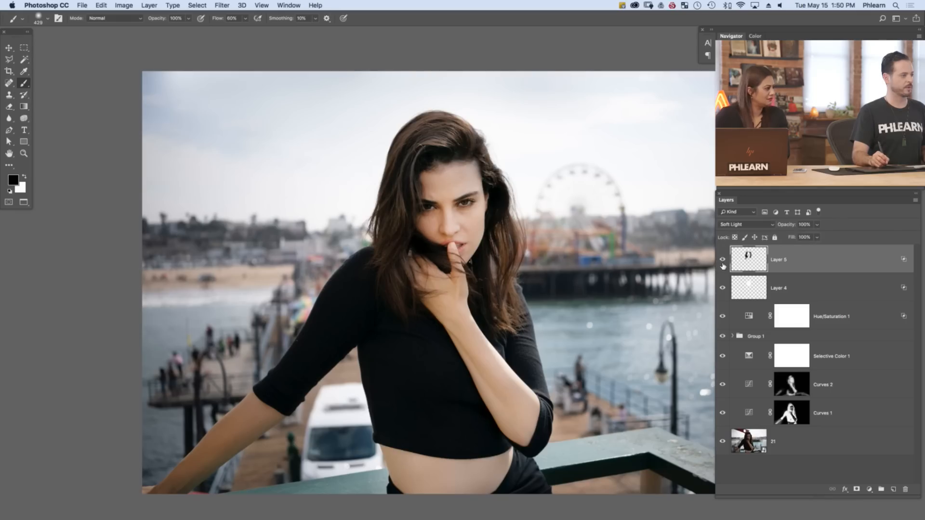
{"action": "left_click", "coordinate": [723, 264]}
Refine Layer 5's Blend If for the underlying layer to 0 / 22 for shadows and 0 / 104 for highlights, and apply it
{"action": "double_click", "coordinate": [837, 269]}
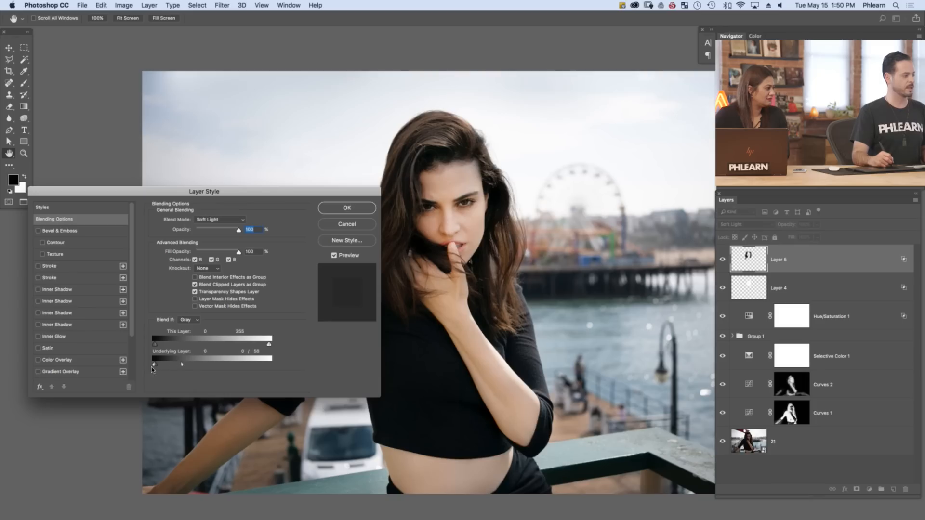
{"action": "mouse_move", "coordinate": [182, 366]}
{"action": "left_mouse_down"}
{"action": "mouse_move", "coordinate": [208, 364]}
{"action": "mouse_move", "coordinate": [165, 368]}
{"action": "left_mouse_up"}
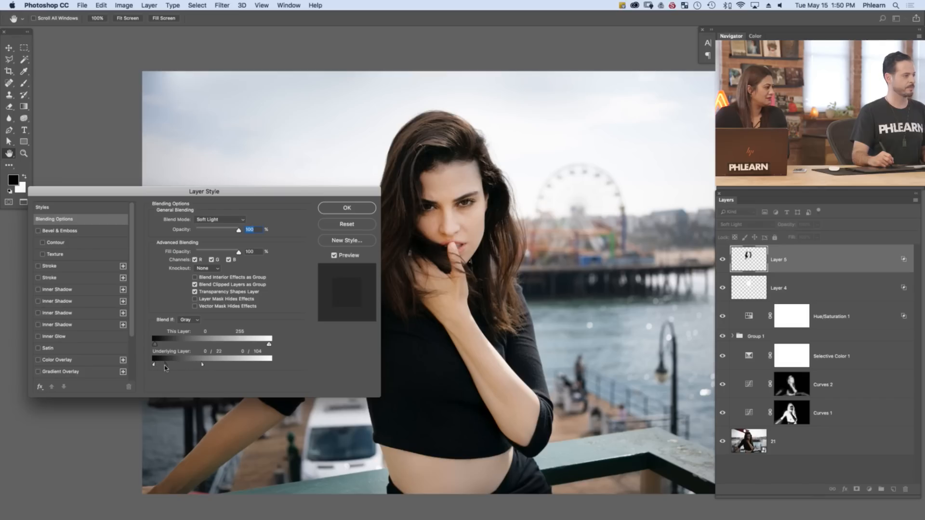
{"action": "left_click", "coordinate": [353, 213]}
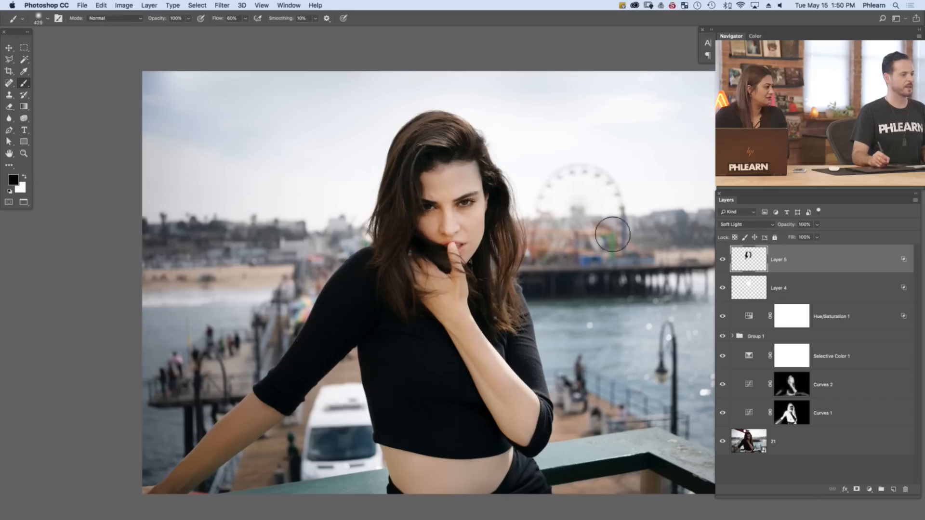
Lower Layer 5's opacity to 63% and compare the darkened hair with the layer hidden and shown
{"action": "left_click", "coordinate": [724, 261]}
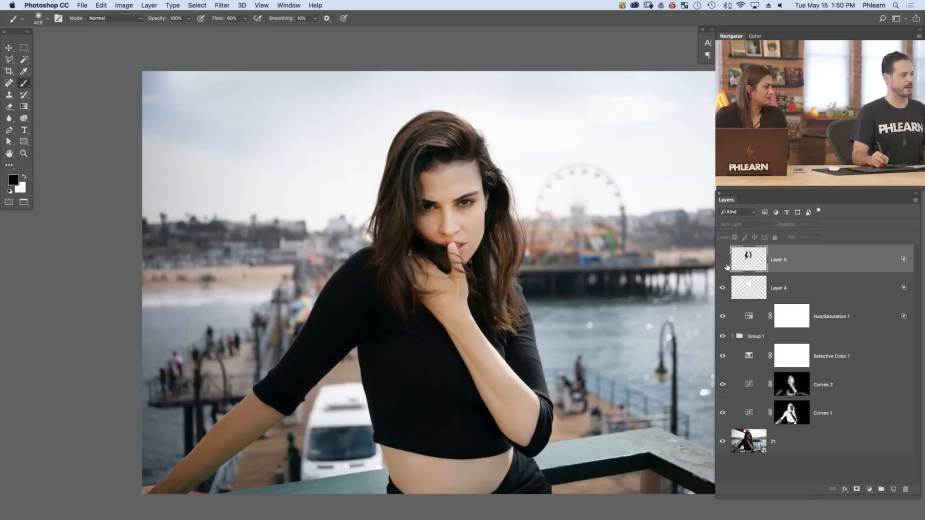
{"action": "left_click", "coordinate": [723, 261]}
{"action": "left_click", "coordinate": [723, 262]}
{"action": "left_click", "coordinate": [723, 262]}
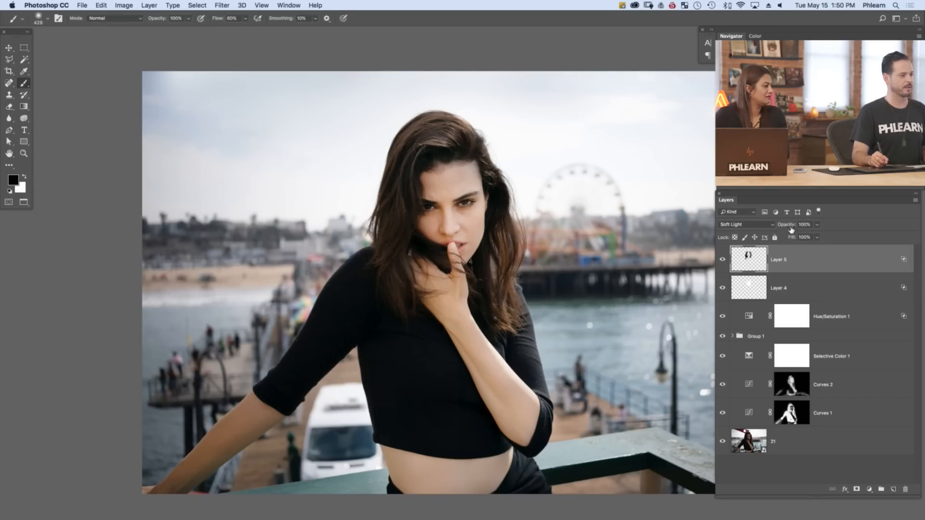
{"action": "left_click_drag", "start_coordinate": [782, 230], "coordinate": [773, 232]}
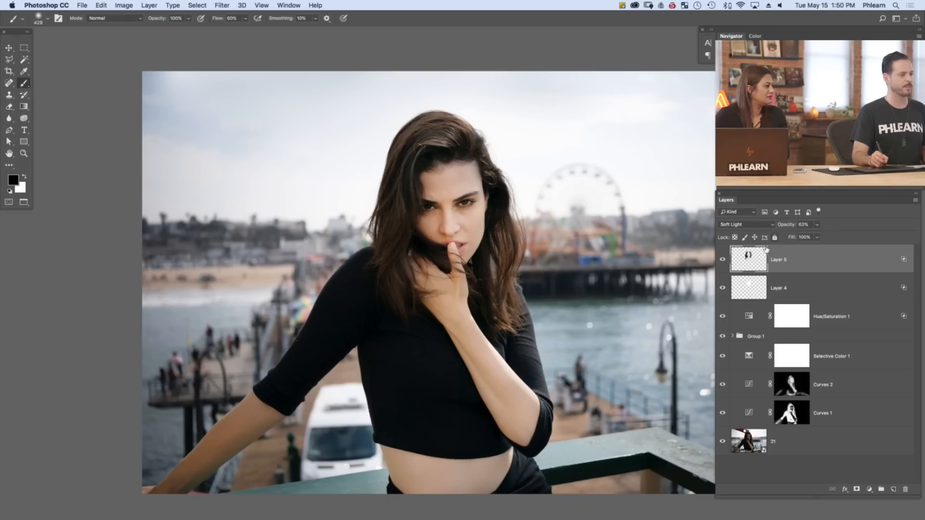
{"action": "left_click", "coordinate": [723, 260]}
{"action": "left_click", "coordinate": [723, 260]}
{"action": "left_click", "coordinate": [723, 261]}
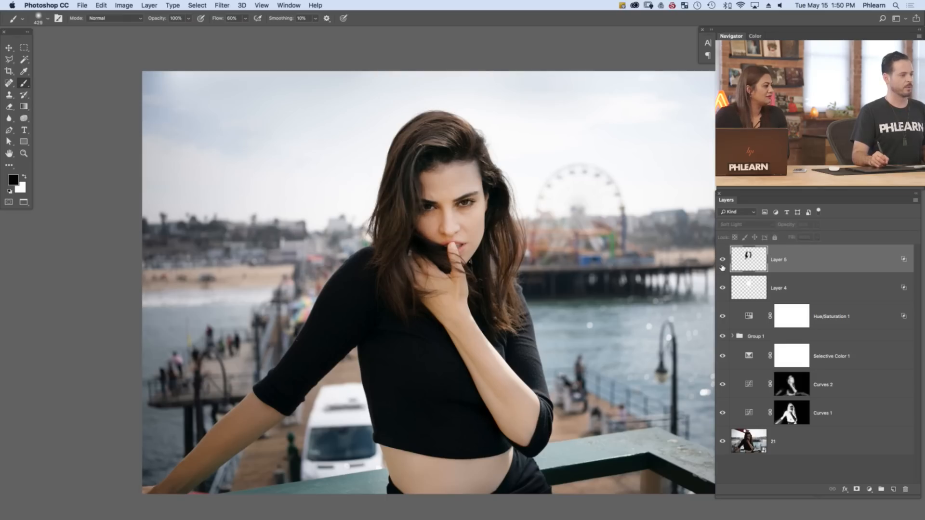
Compare the portrait with the dodge and burn layers, Layer 4 and Layer 5, hidden and shown
{"action": "left_click", "coordinate": [723, 261]}
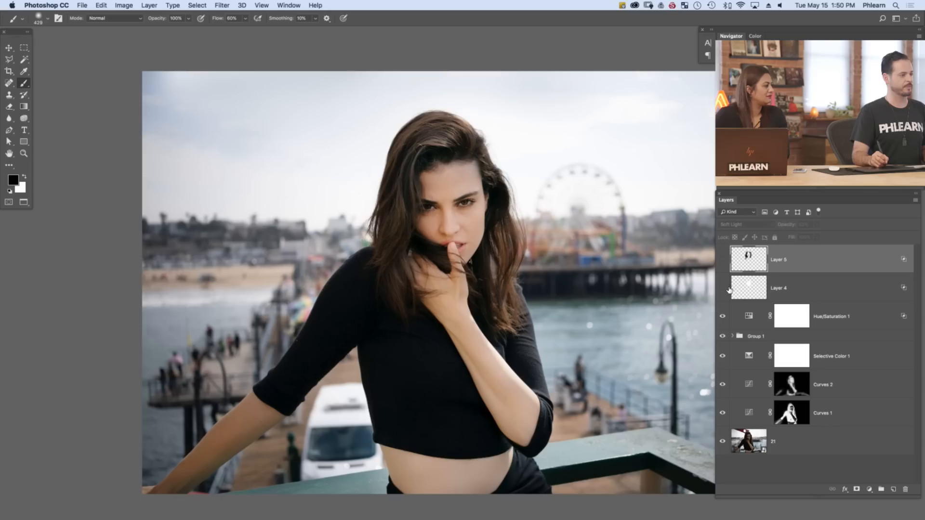
{"action": "left_click", "coordinate": [723, 261]}
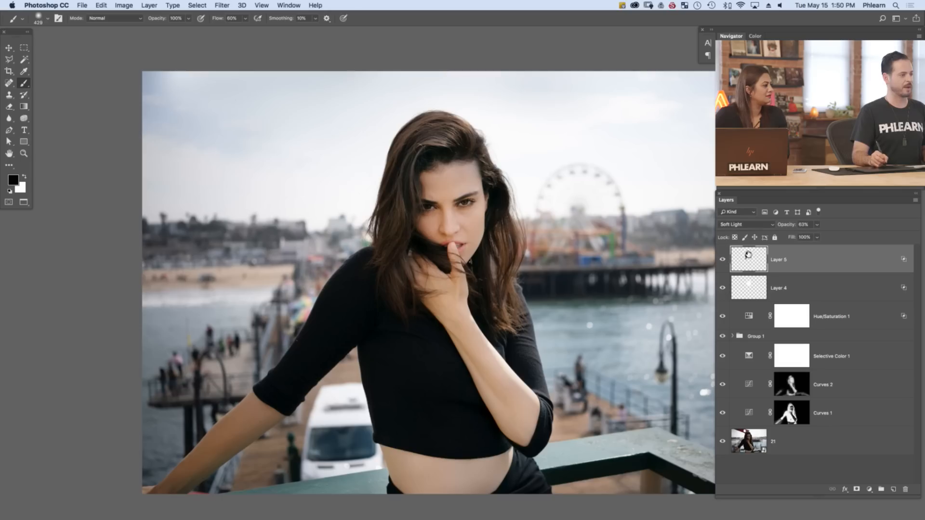
{"action": "left_click", "coordinate": [724, 263]}
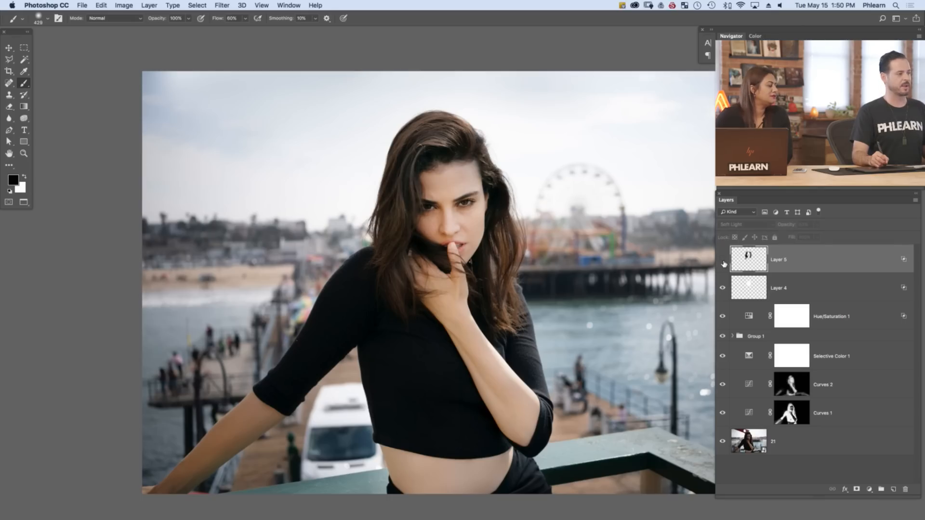
{"action": "left_click", "coordinate": [723, 262]}
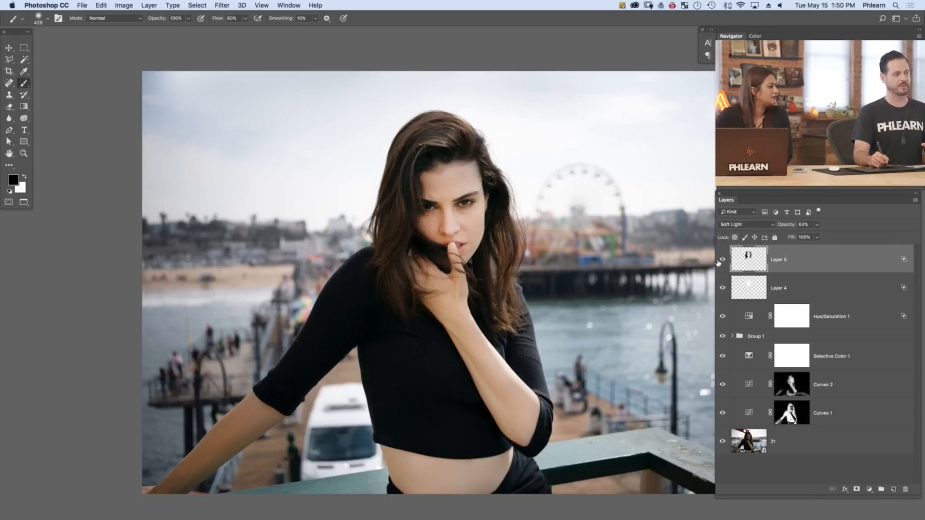
{"action": "left_click", "coordinate": [723, 263]}
{"action": "left_click", "coordinate": [722, 288]}
{"action": "left_click", "coordinate": [723, 289]}
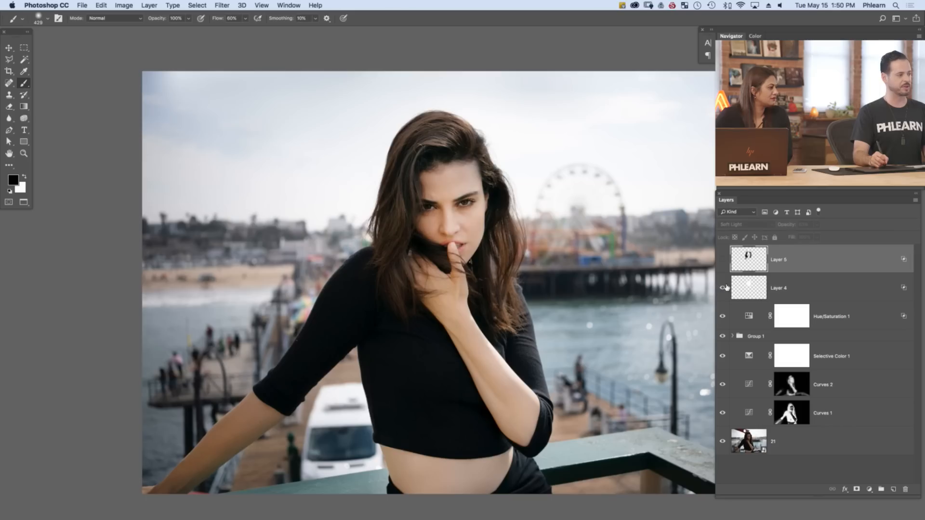